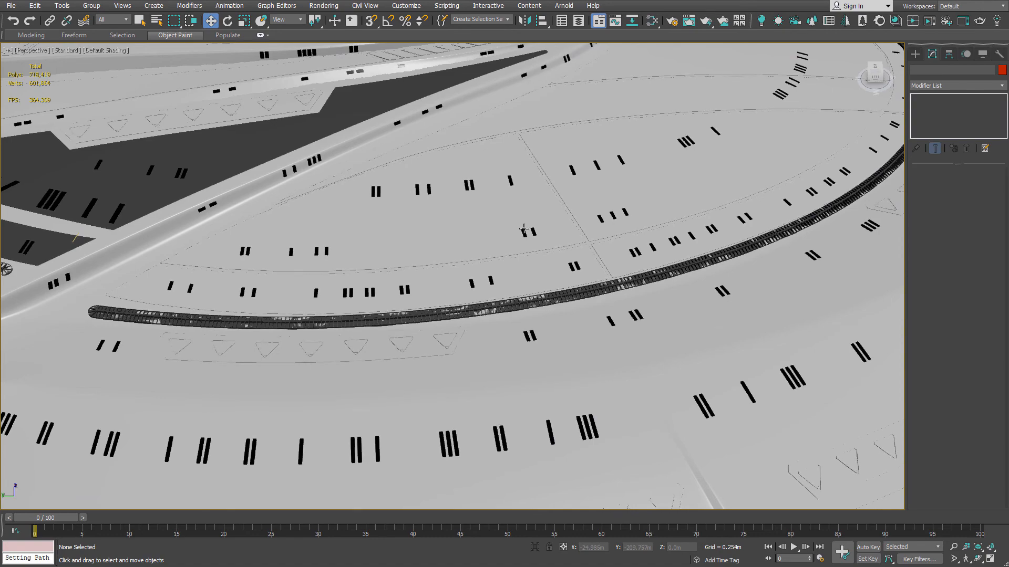
Examine the long curved phaser strips on the saucer's upper surface, including their ribbed detail and rounded ends.
middle_click_drag(520, 194, 451, 178, "alt")
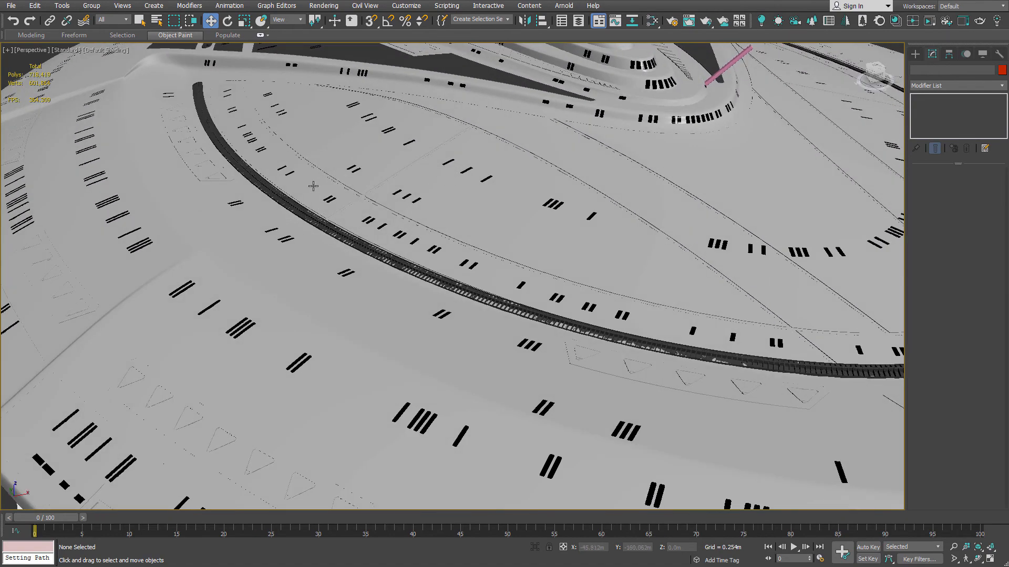
scroll(313, 186, "down", 4)
scroll(656, 266, "up", 6)
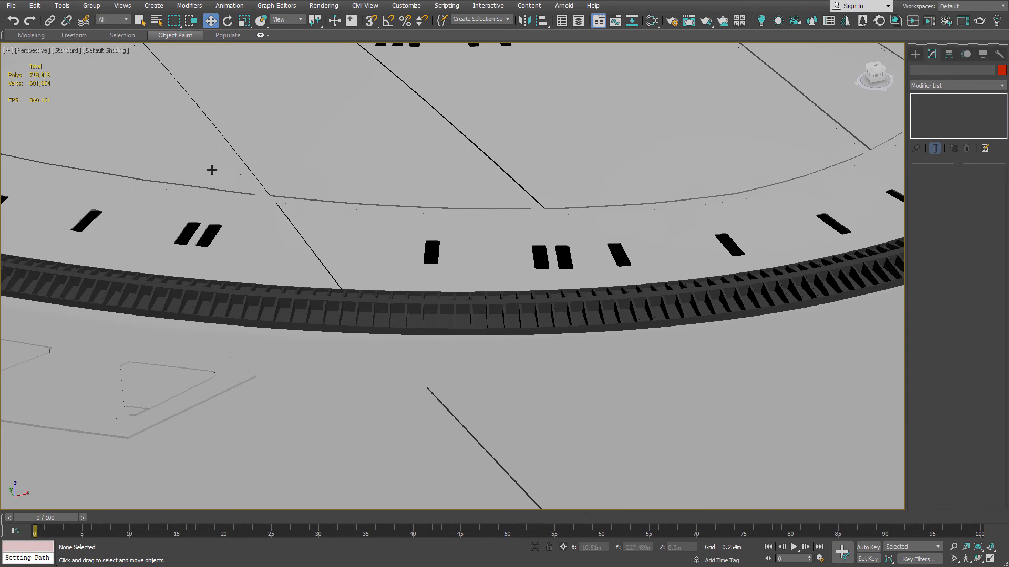
scroll(212, 174, "down", 5)
middle_click_drag(221, 125, 682, 373)
middle_click_drag(486, 284, 503, 303, "alt")
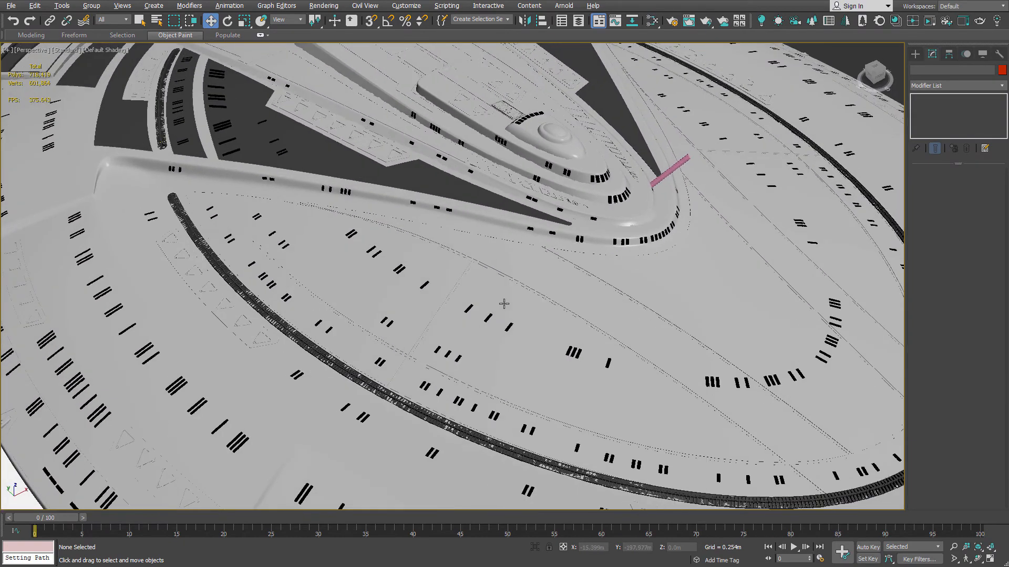
middle_click_drag(172, 146, 259, 231)
scroll(255, 199, "up", 5)
middle_click_drag(248, 175, 318, 509)
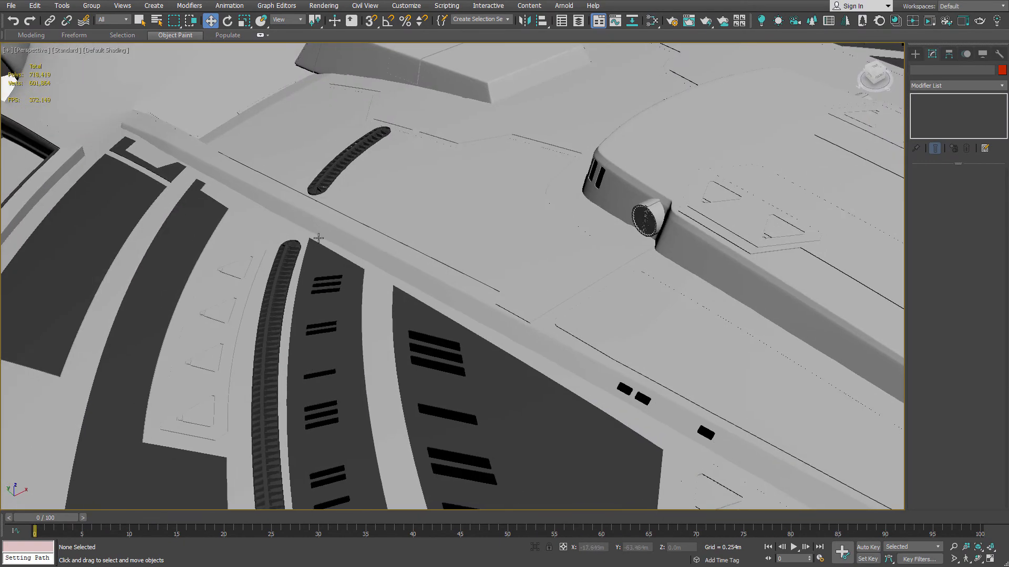
Examine the curved phaser strip and its rounded end on the underside of the saucer.
scroll(319, 238, "down", 10)
middle_click_drag(409, 347, 394, 223, "alt")
scroll(297, 259, "up", 4)
middle_click_drag(298, 259, 228, 301)
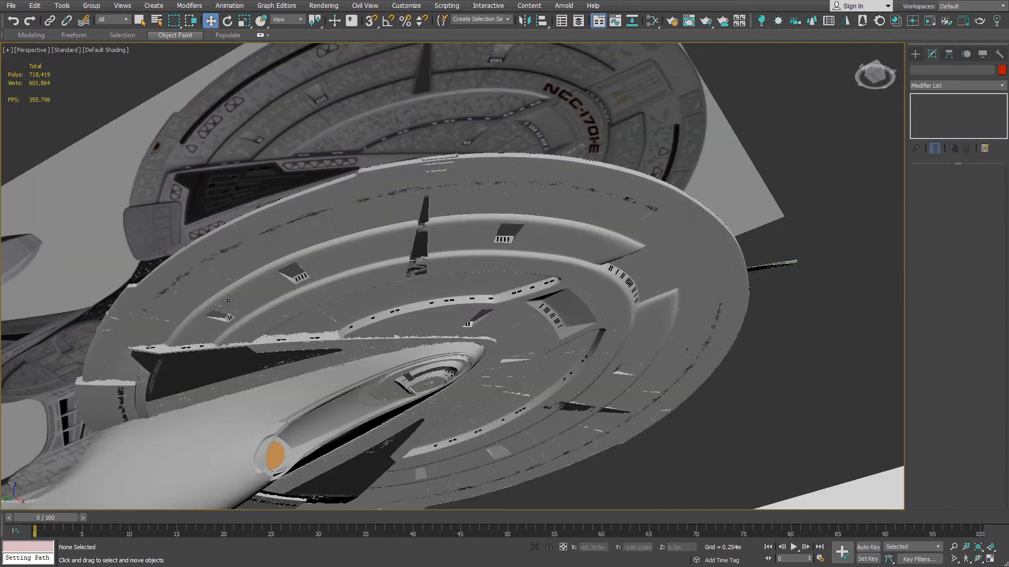
scroll(227, 300, "up", 8)
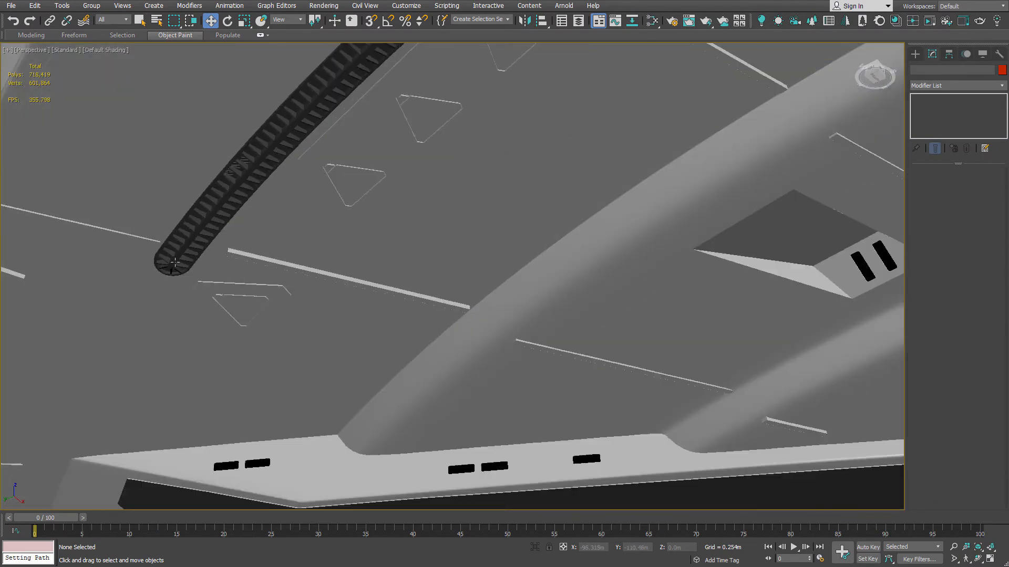
scroll(243, 176, "up", 3)
scroll(187, 290, "down", 3)
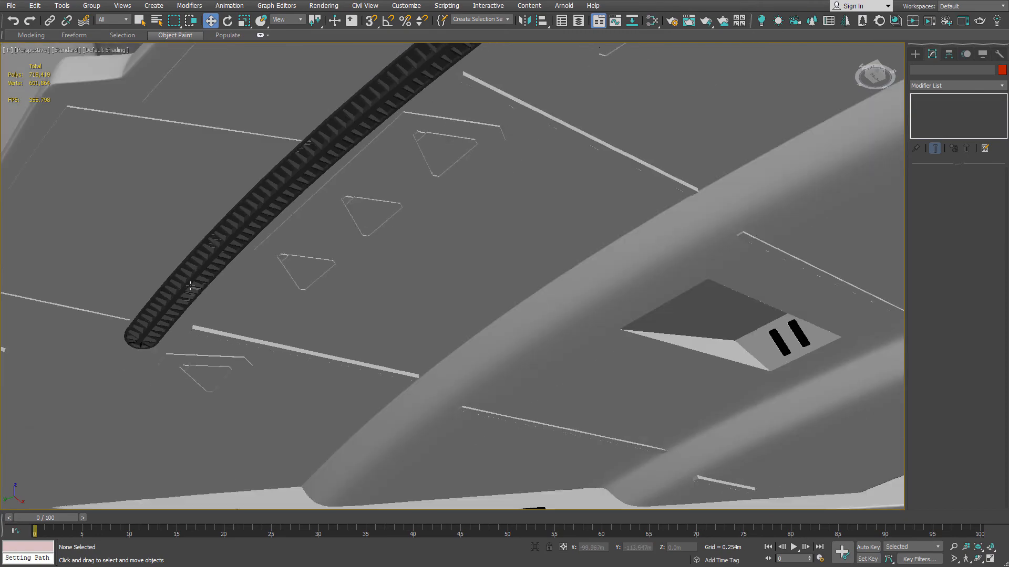
middle_click_drag(151, 328, 308, 200)
scroll(358, 173, "down", 6)
Inspect the ends of the phaser strips on either side of the raised ridge on the saucer's upper surface.
scroll(359, 233, "up", 5)
middle_click_drag(345, 229, 269, 226)
scroll(256, 301, "up", 2)
scroll(248, 299, "down", 4)
scroll(268, 228, "up", 5)
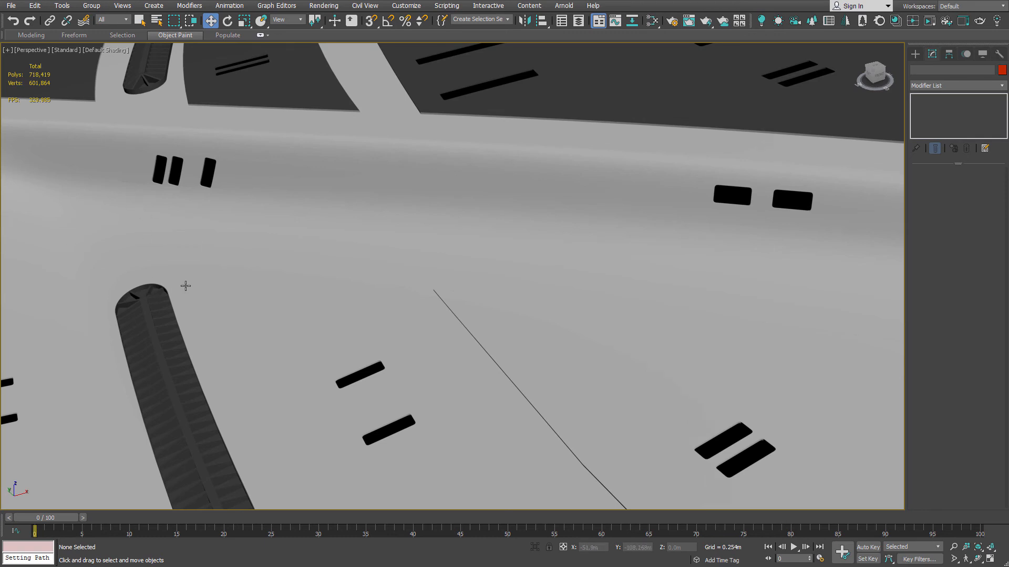
middle_click_drag(109, 173, 274, 239)
scroll(273, 239, "down", 3)
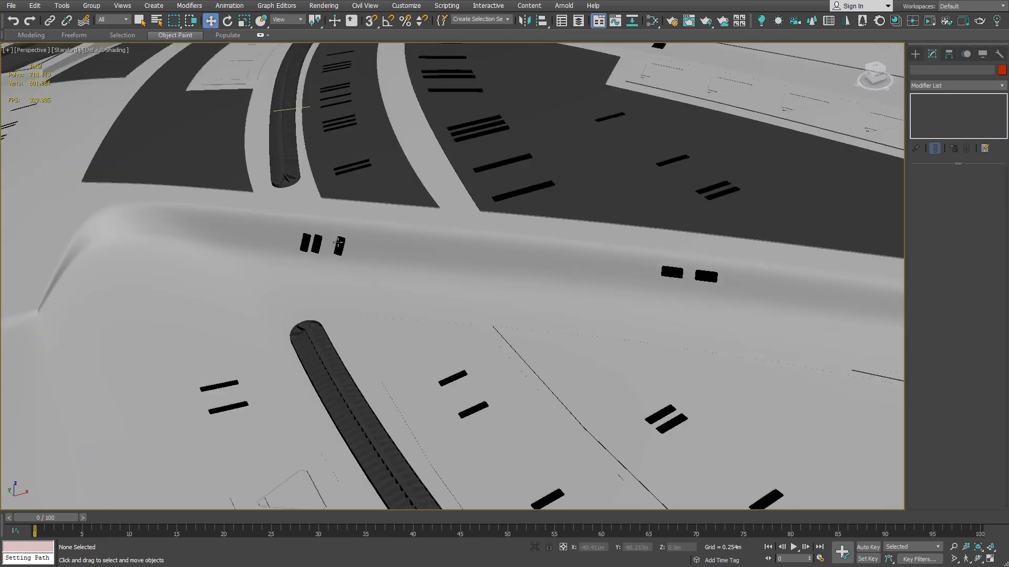
middle_click_drag(338, 242, 348, 195, "alt")
scroll(424, 250, "down", 3)
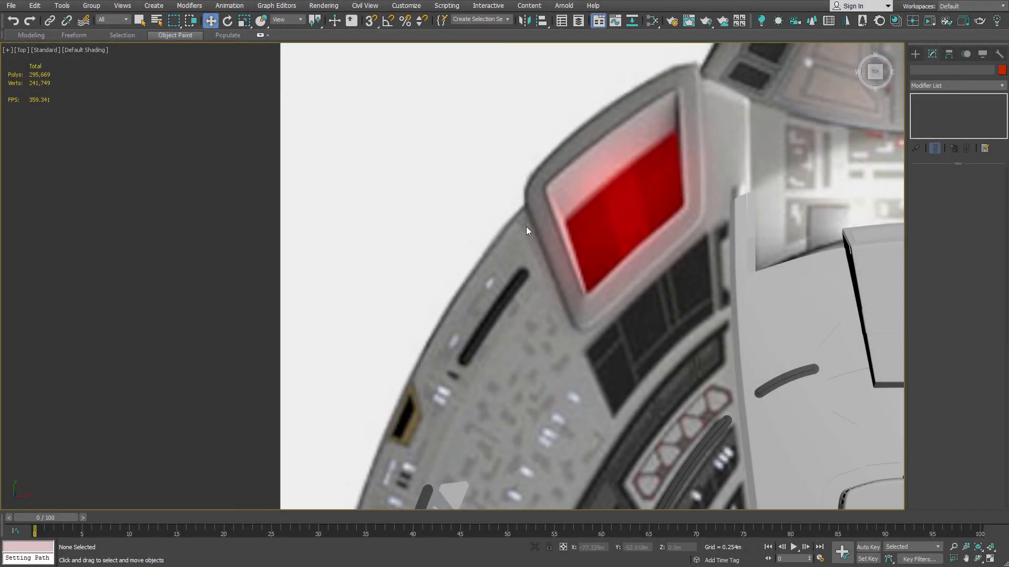
Draw a two-point line along the short dark strip beside the red engine in the top-view reference image.
scroll(505, 303, "up", 5)
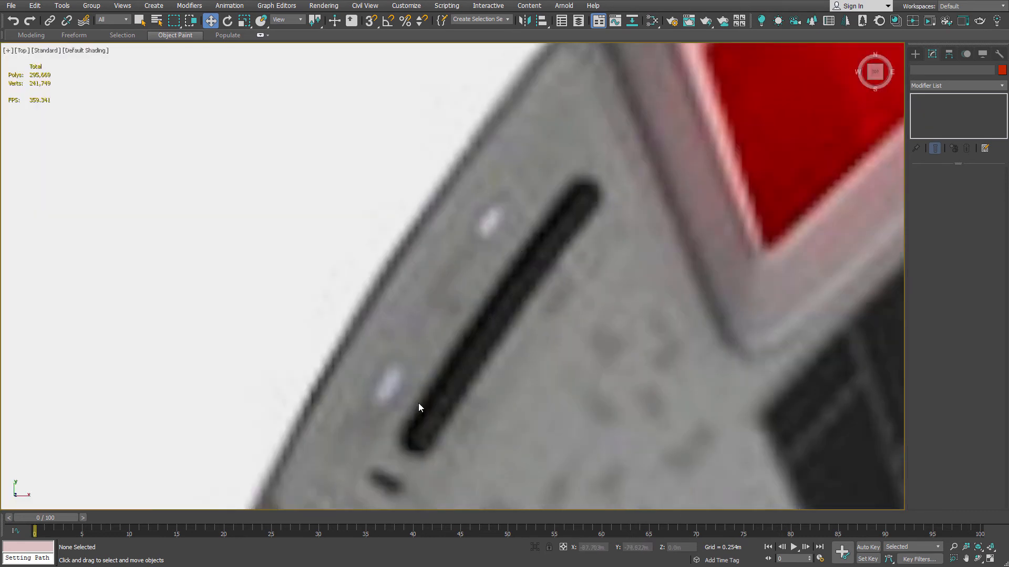
right_click(415, 442)
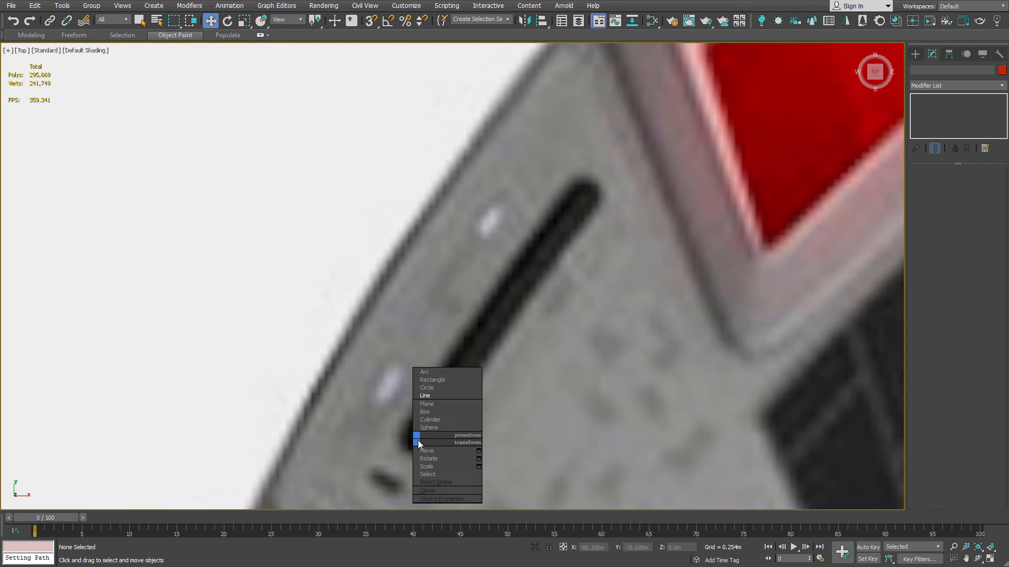
left_click(437, 394)
left_click(585, 182)
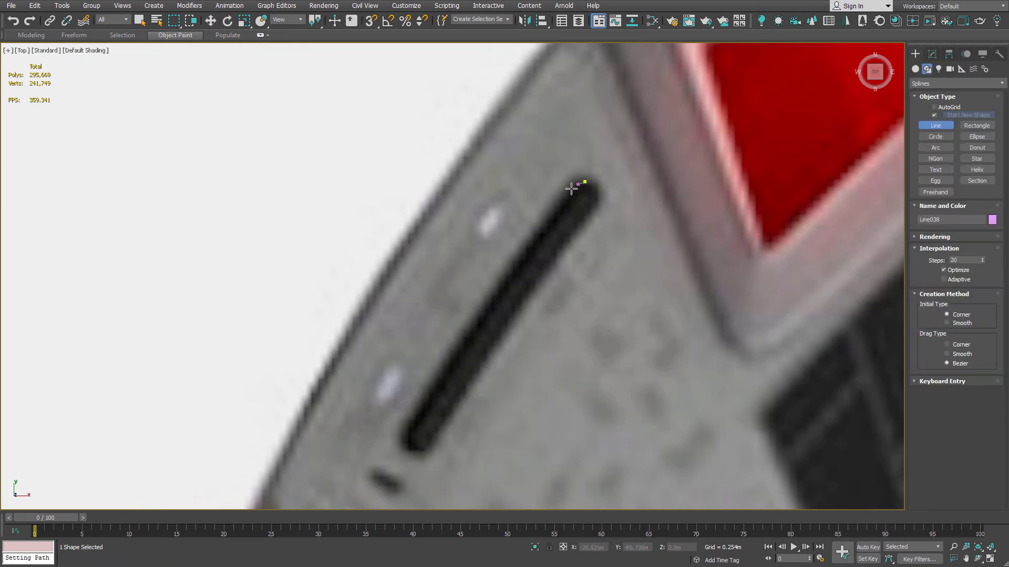
left_click(401, 441)
right_click(404, 440)
Unhide all objects and raise the line above the saucer hull to Z 18.131 m.
scroll(478, 363, "down", 7)
middle_click_drag(524, 349, 573, 314, "alt")
scroll(554, 311, "down", 5)
scroll(568, 326, "up", 5)
key("w")
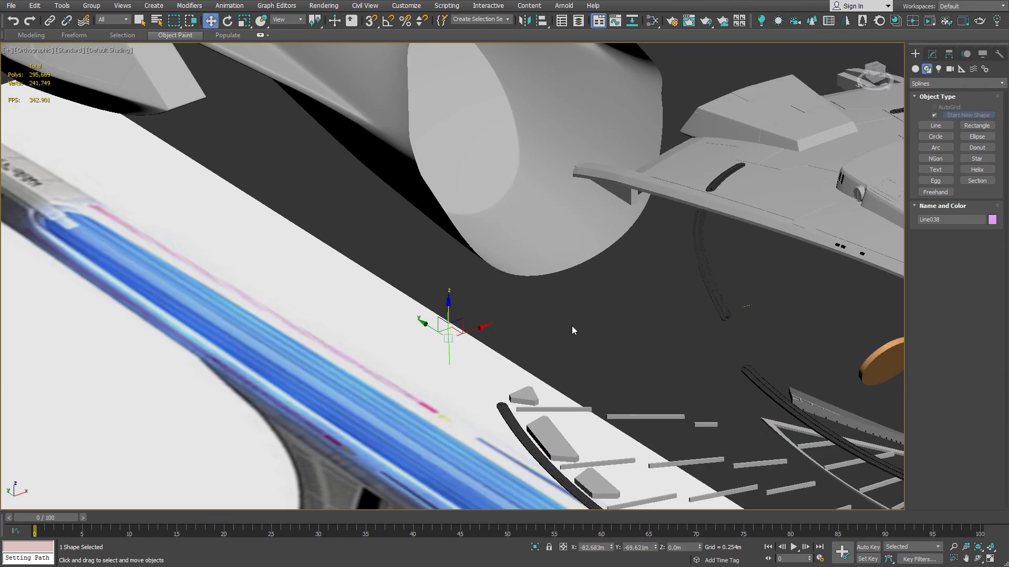
right_click(571, 326)
left_click(596, 269)
left_click_drag(449, 309, 440, 220)
middle_click_drag(538, 264, 508, 328, "alt")
key("t")
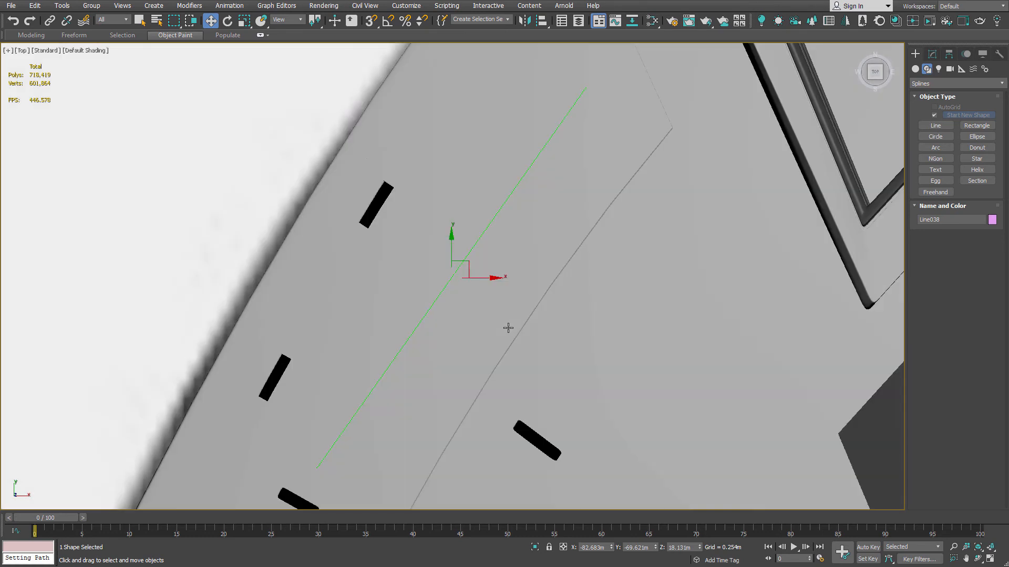
Show edged faces in the top view and convert both end vertices of the line to Bezier.
scroll(499, 326, "down", 3)
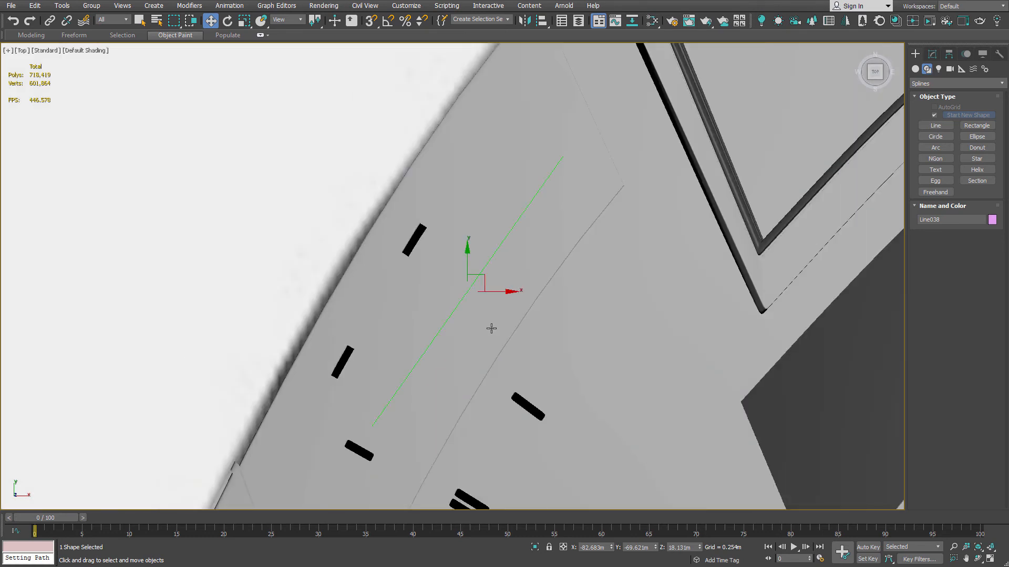
key("F4")
scroll(468, 352, "up", 2)
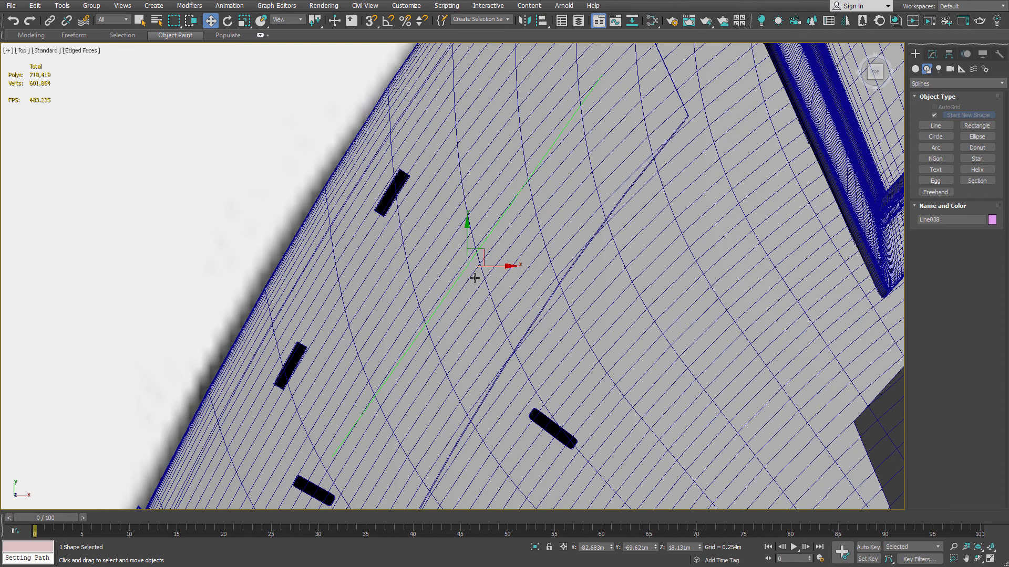
left_click(932, 54)
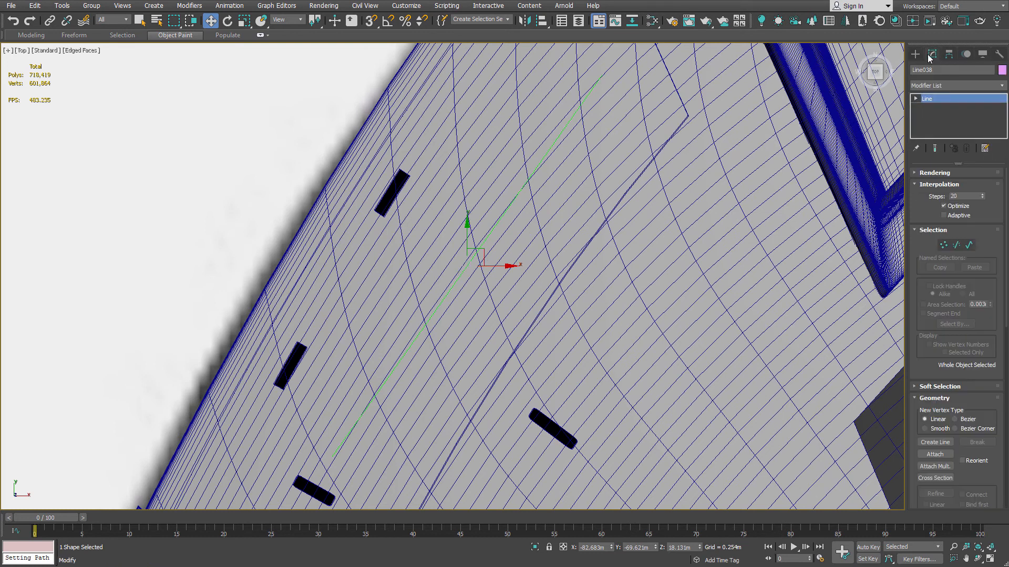
left_click(943, 245)
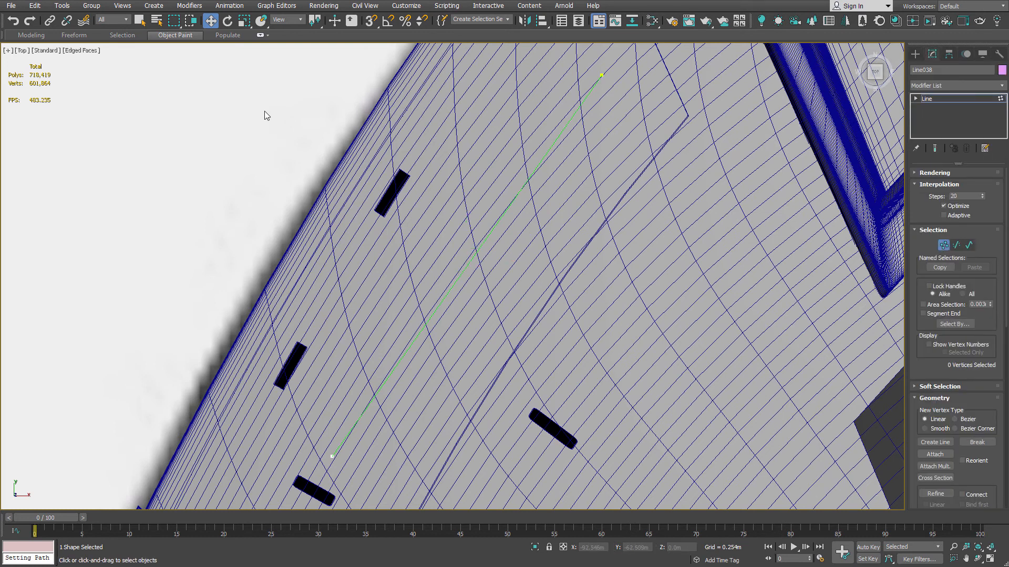
left_click_drag(223, 80, 705, 479)
right_click(493, 198)
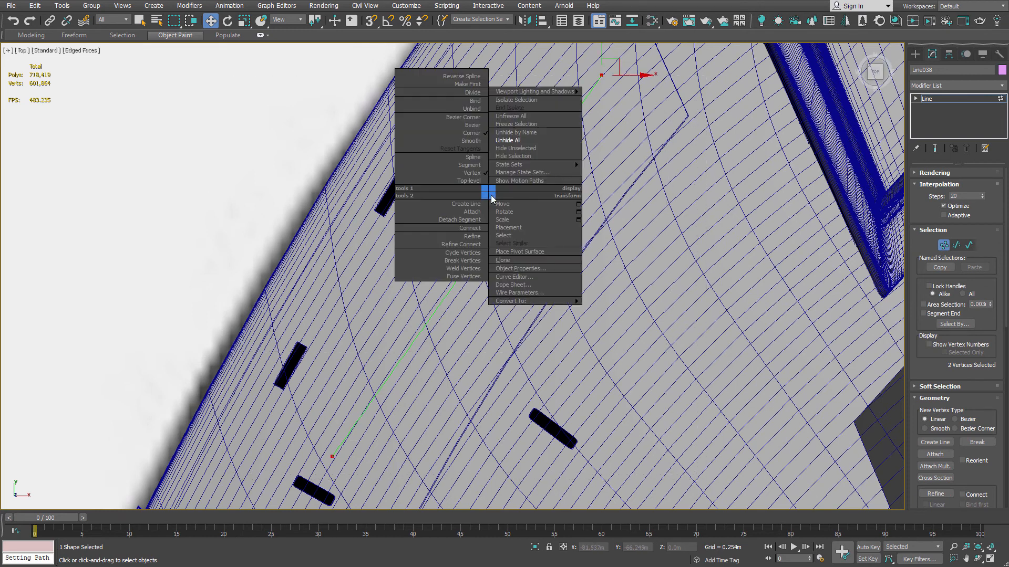
left_click(455, 126)
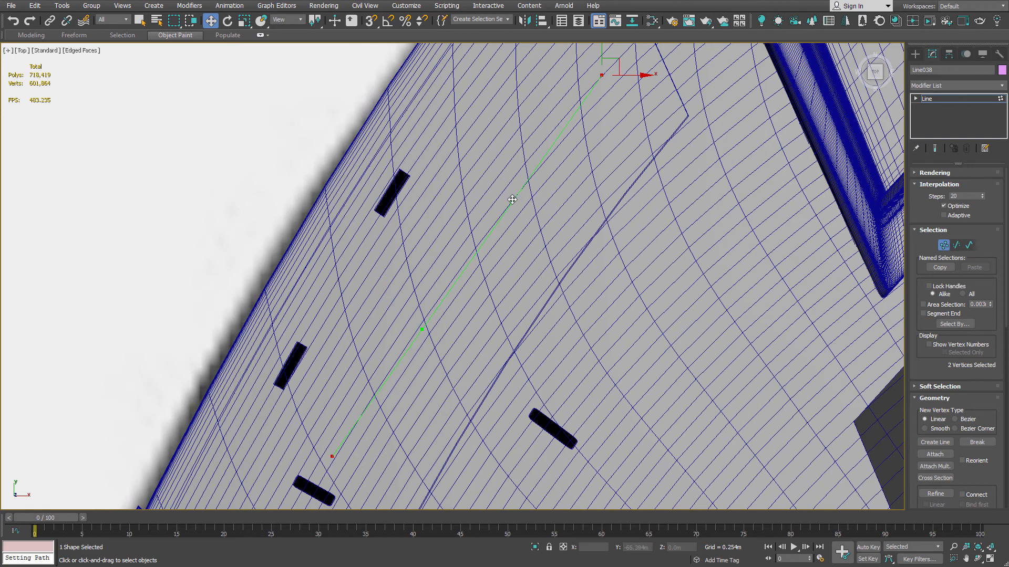
Adjust the Bezier handles and the lower end vertex so the line curves along the hull's mesh edges, then hide edged faces.
middle_click_drag(549, 136, 537, 155)
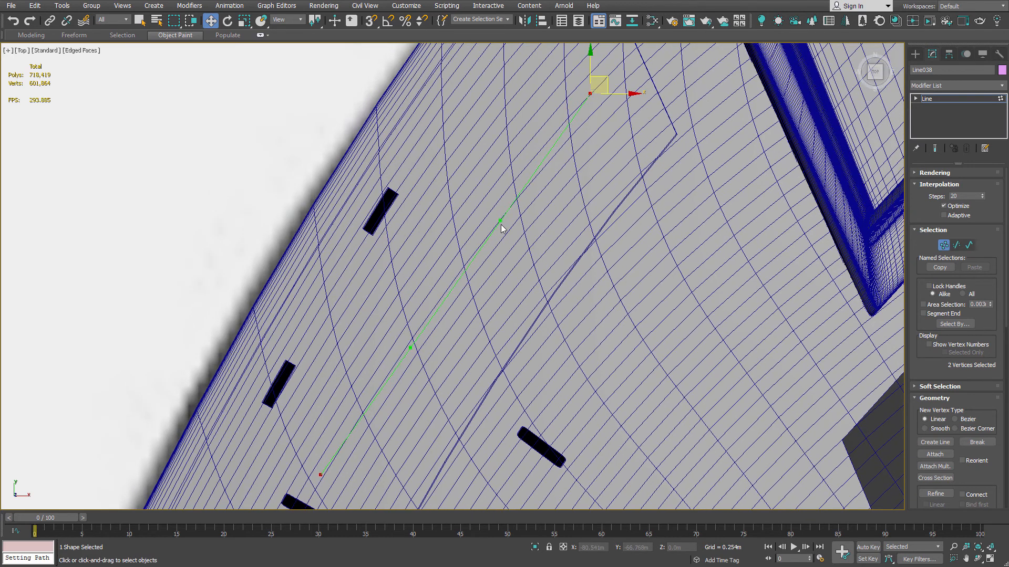
left_click_drag(502, 221, 490, 214)
middle_click_drag(359, 381, 359, 325)
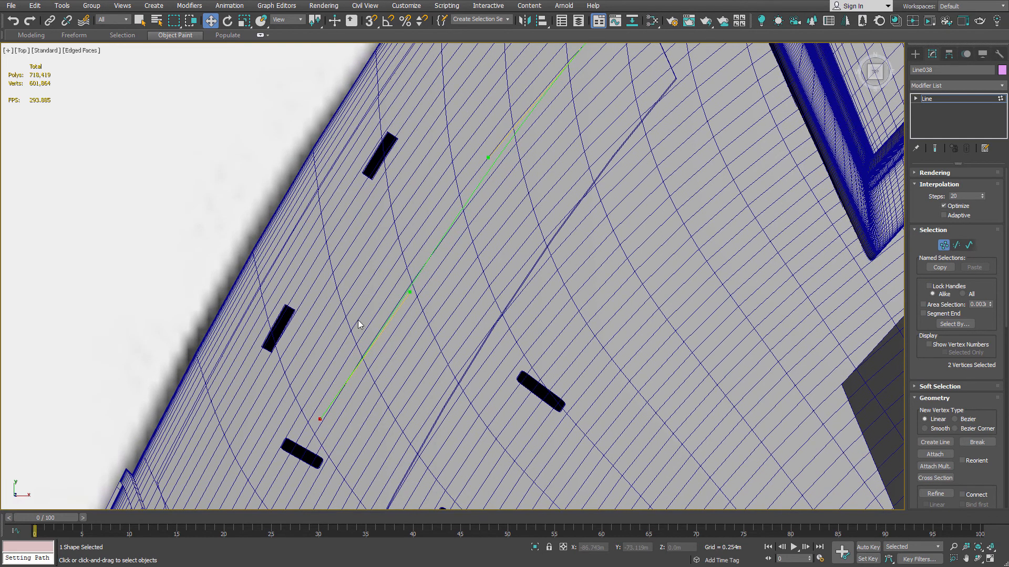
left_click(315, 417)
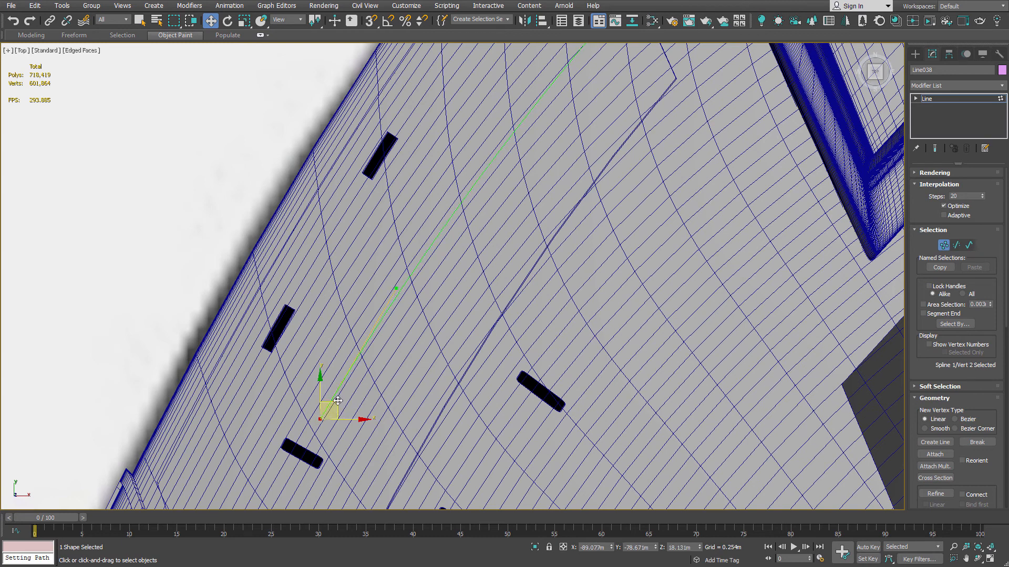
left_click_drag(336, 402, 326, 404)
middle_click_drag(457, 240, 447, 262)
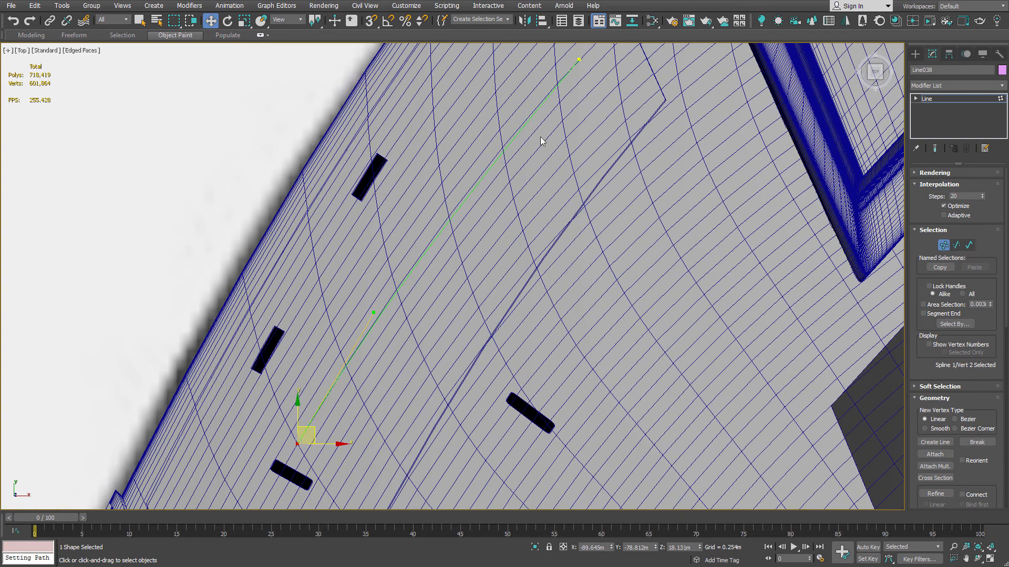
scroll(525, 181, "down", 5)
scroll(520, 209, "up", 5)
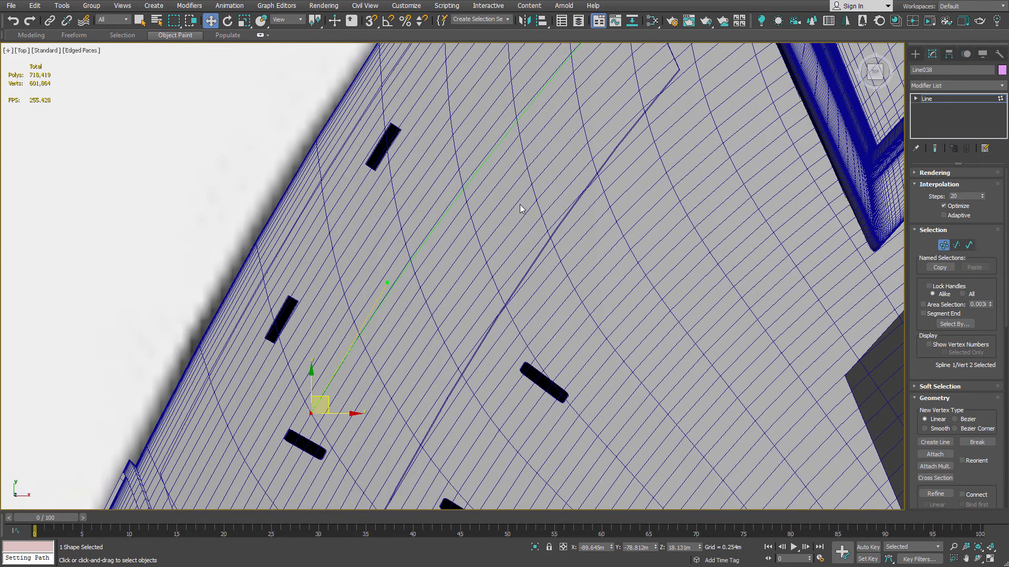
key("F4")
key("ctrl+b")
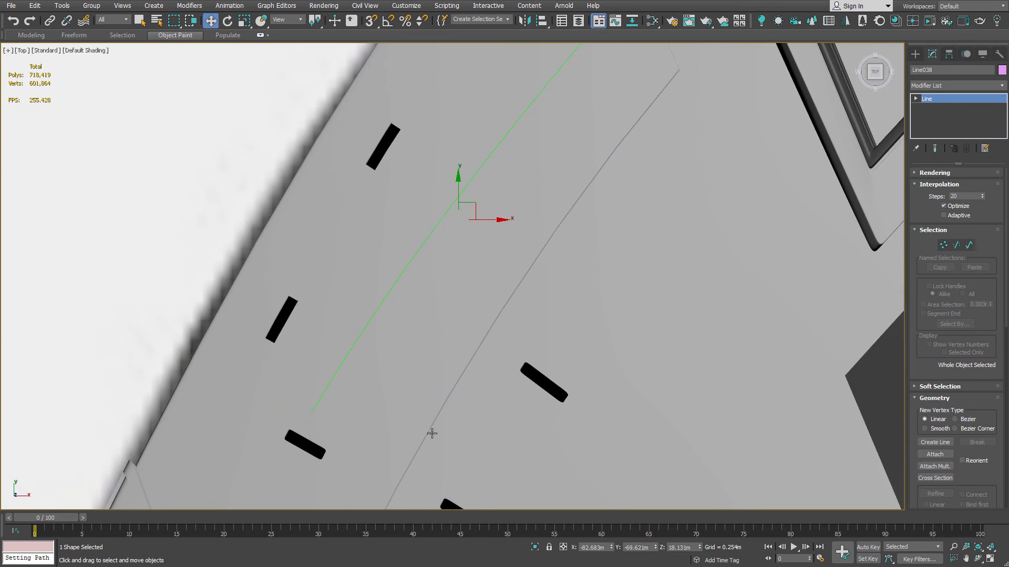
Move the line onto the neighbouring curved panel line and adjust its lower vertex to match that curvature.
left_click_drag(476, 205, 559, 249)
key("1")
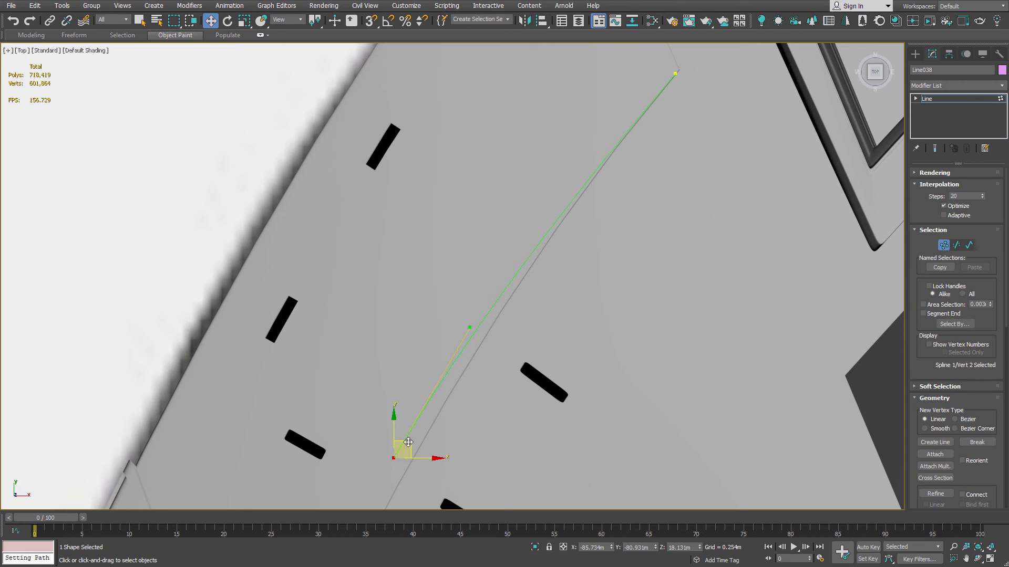
left_click_drag(408, 443, 424, 449)
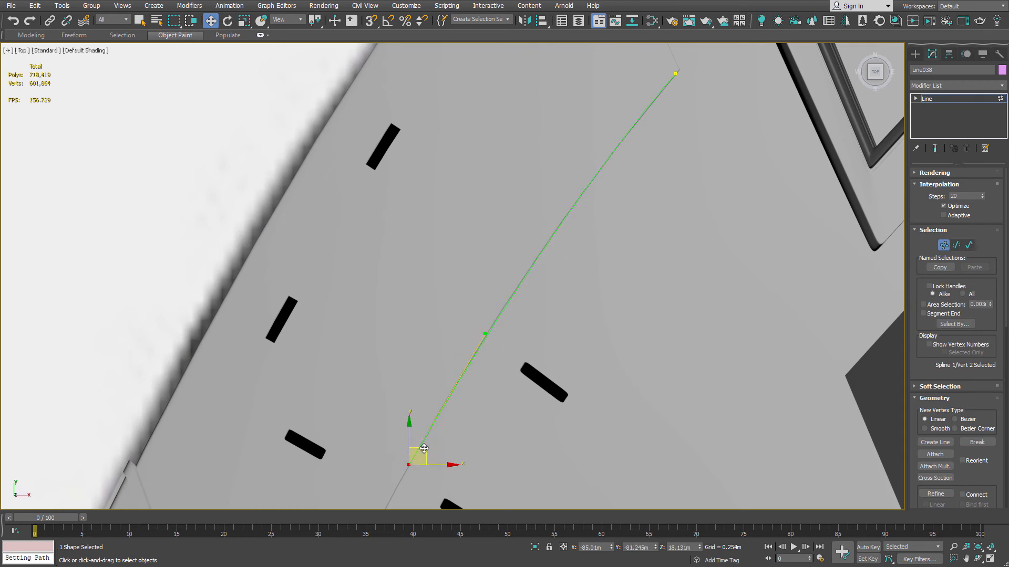
key("1")
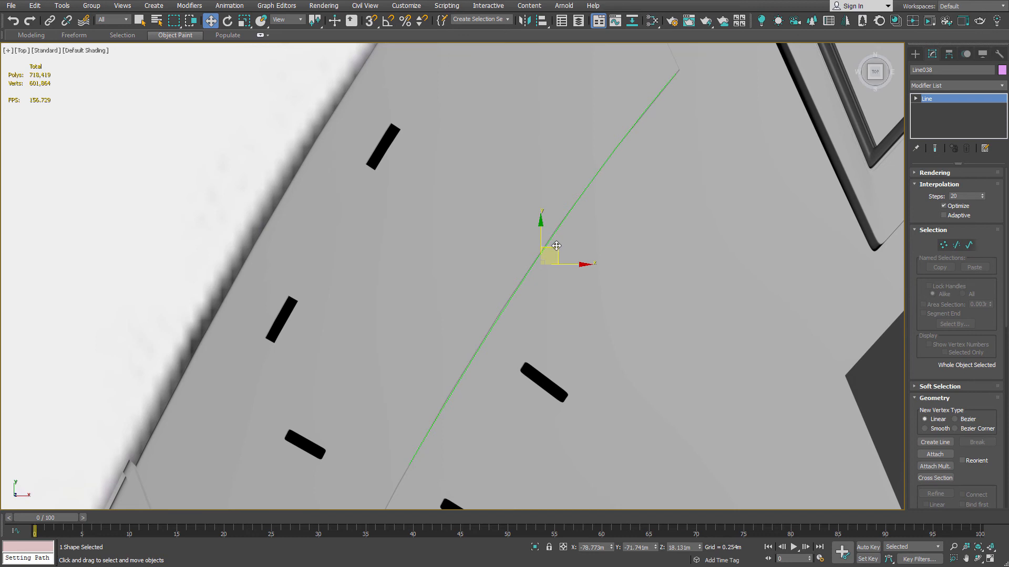
Show edged faces and move the line back toward the hull's outer edge, at about X -83.731 m, Y -68.752 m.
key("F4")
left_click_drag(556, 246, 449, 183)
scroll(460, 179, "down", 2)
scroll(482, 171, "down", 2)
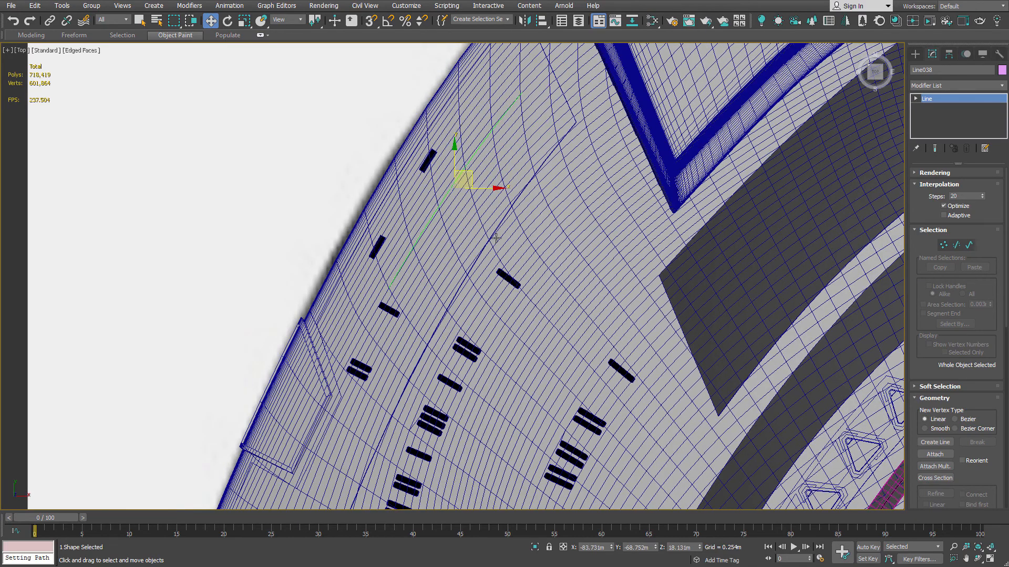
Clone the line downward as a single independent copy and lower the copy to Z -5.395 m.
middle_click_drag(495, 239, 548, 163, "alt")
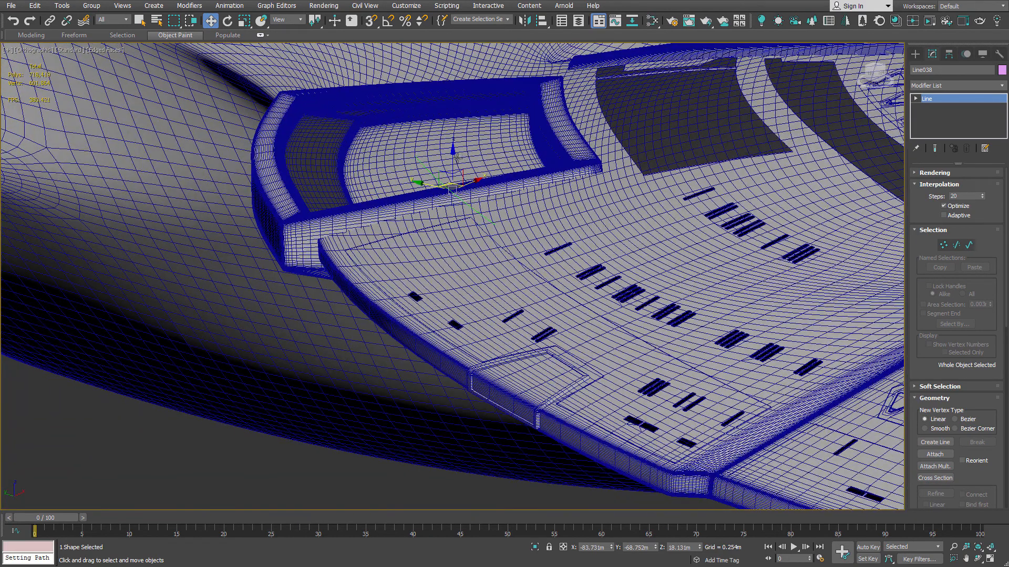
left_click_drag(456, 156, 455, 203, "shift")
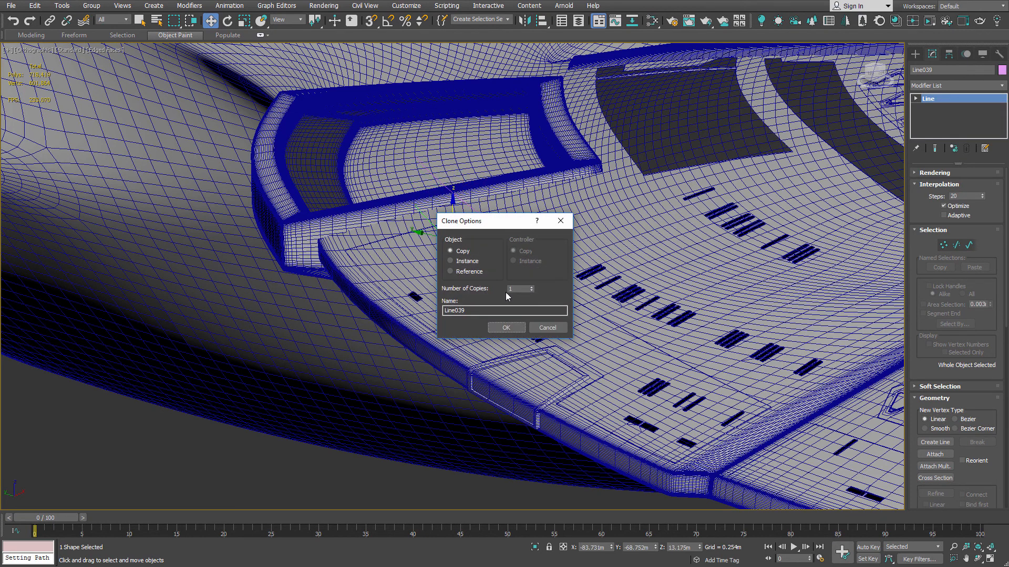
left_click(506, 327)
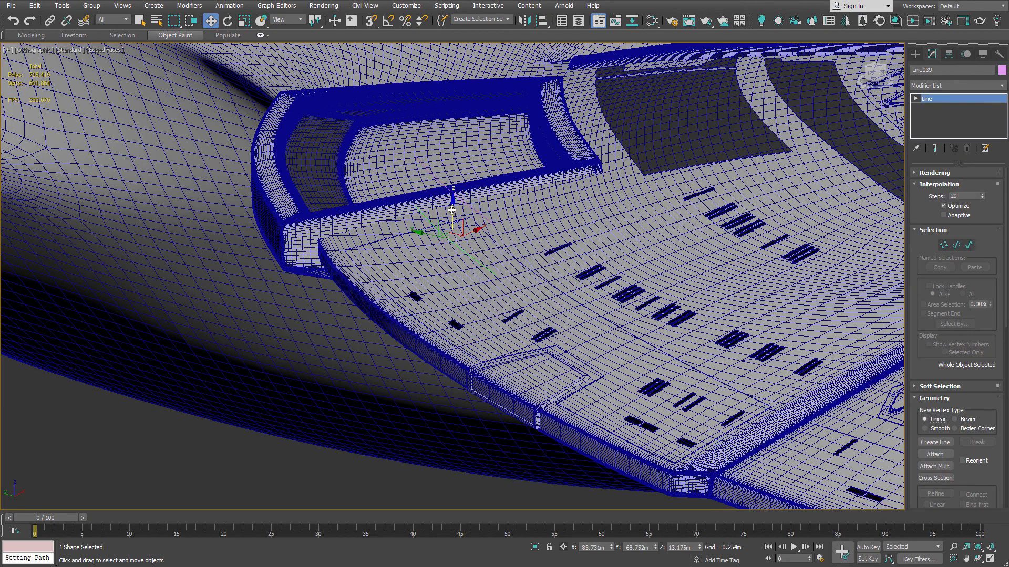
left_click_drag(452, 211, 453, 409)
mouse_move(529, 192)
middle_mouse_down("alt")
mouse_move(478, 252)
mouse_move(451, 259)
middle_mouse_up("alt")
key("t")
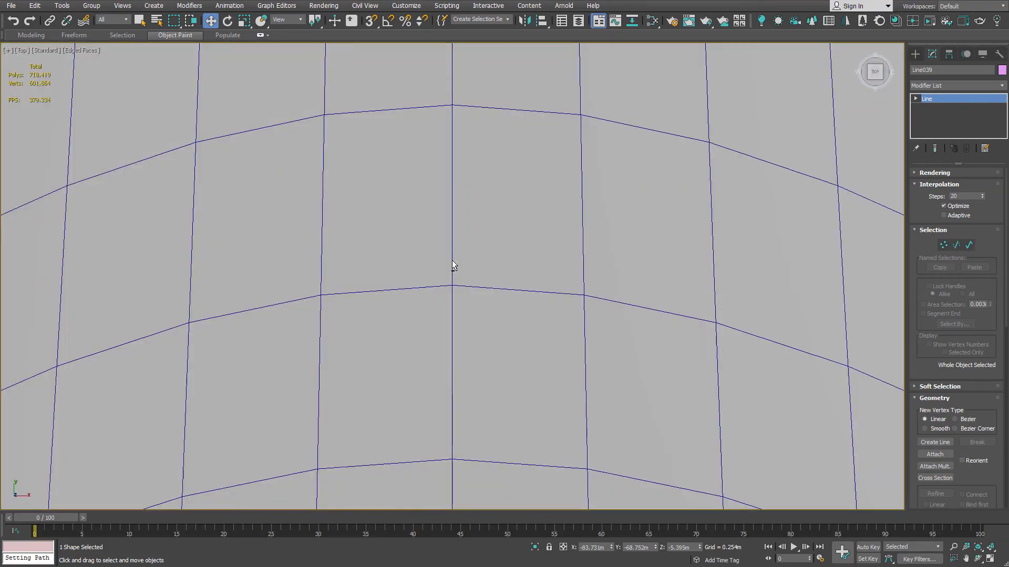
Select the upper original line, hide edged faces and outline its spline by 2 m to form a narrow closed strip.
key("z")
scroll(486, 250, "up", 2)
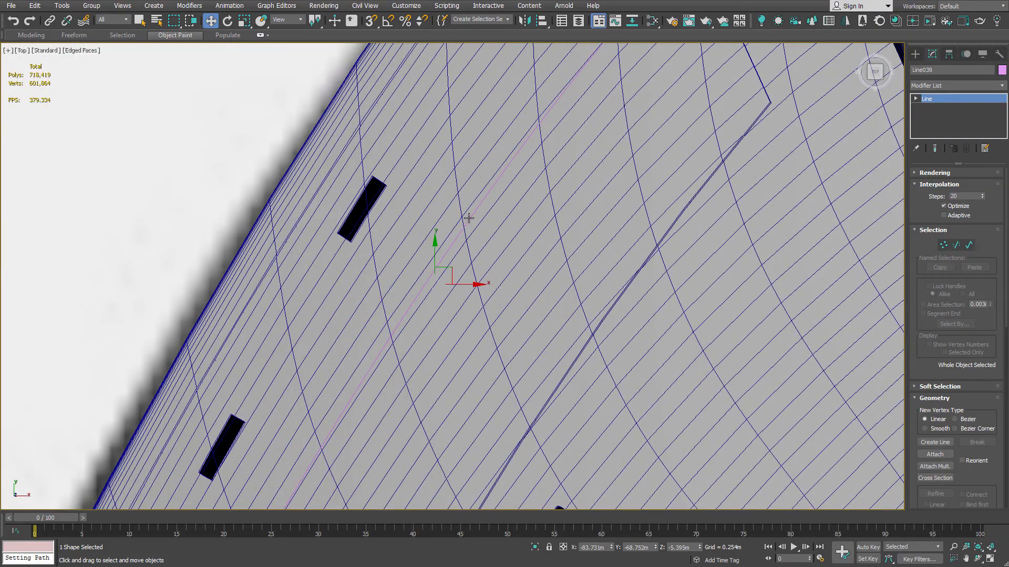
left_click(468, 217)
scroll(558, 245, "down", 3)
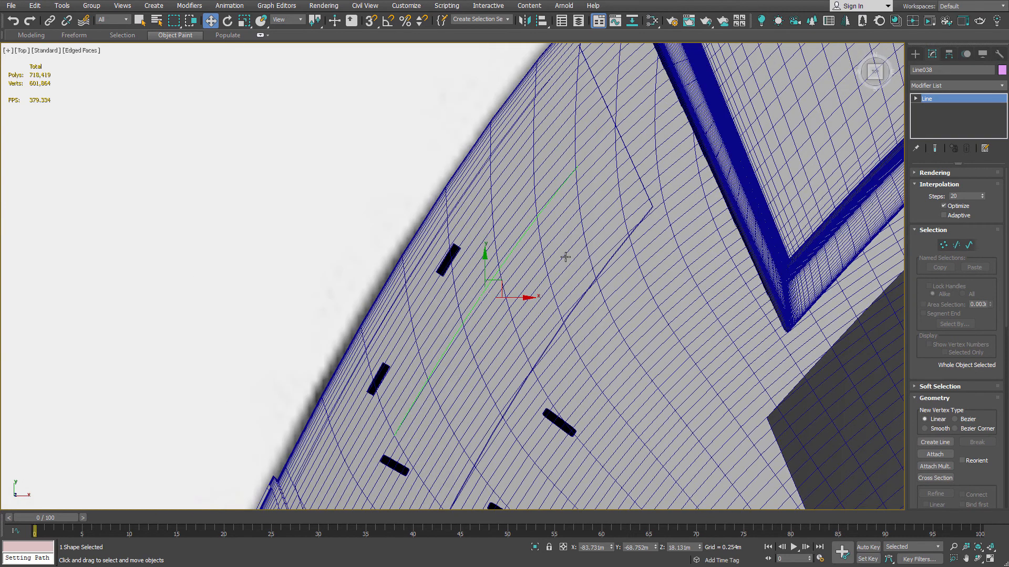
key("F4")
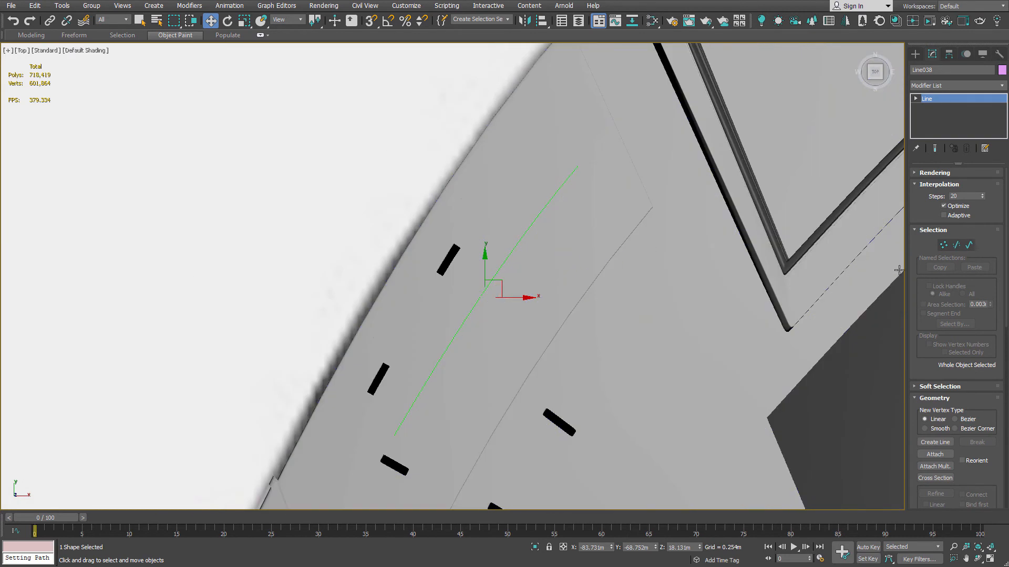
left_click(968, 244)
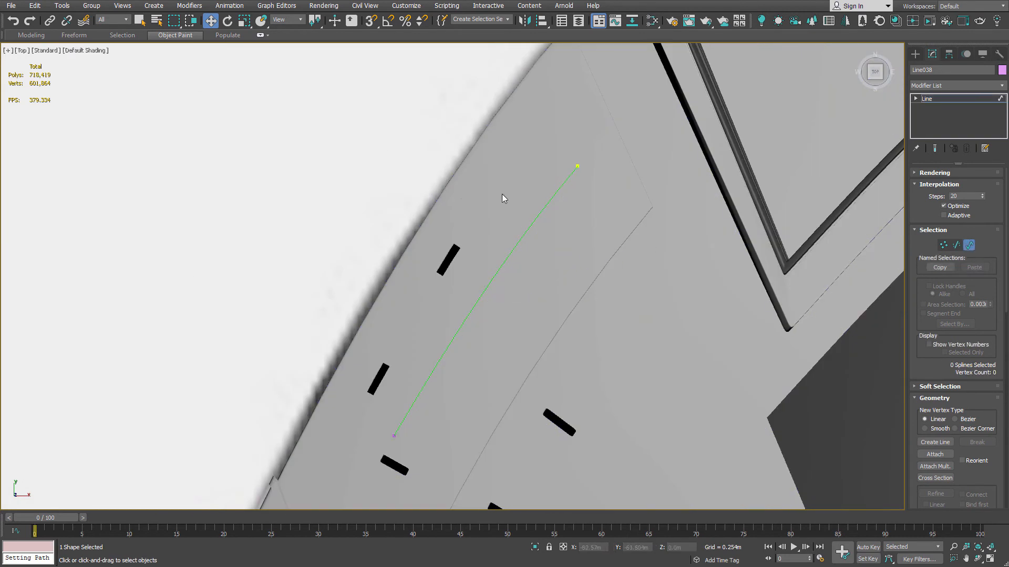
key("q")
left_click_drag(520, 246, 520, 246)
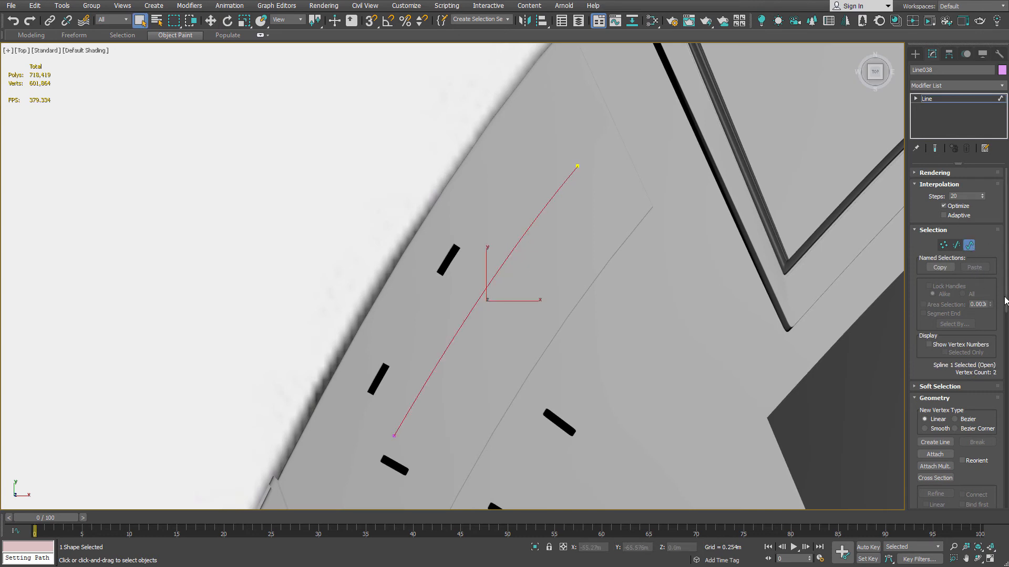
left_click_drag(1006, 302, 933, 403)
type("2")
key("Return")
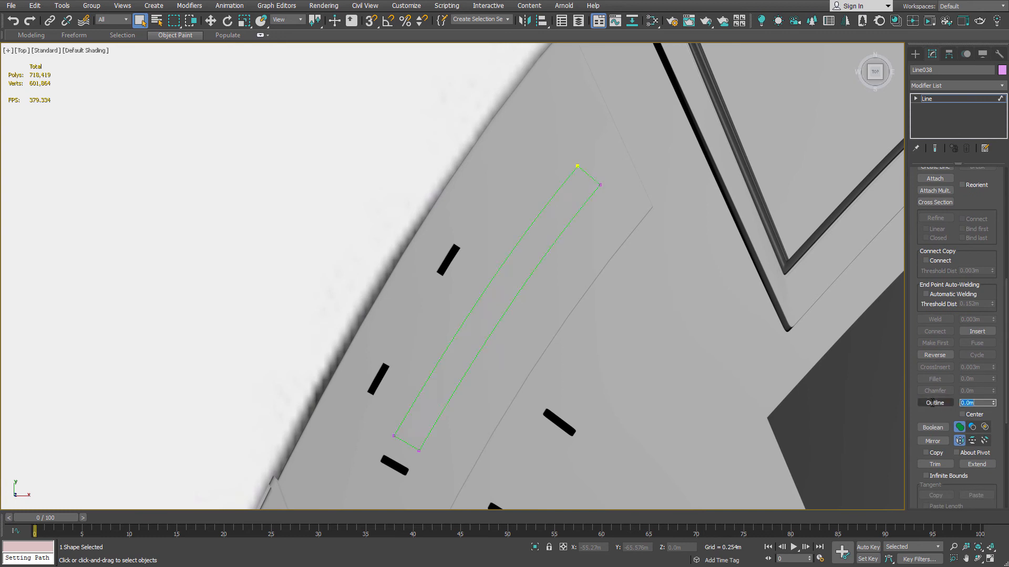
Fillet all four corner vertices of the strip outline to give both ends a rounded shape.
scroll(578, 218, "down", 5)
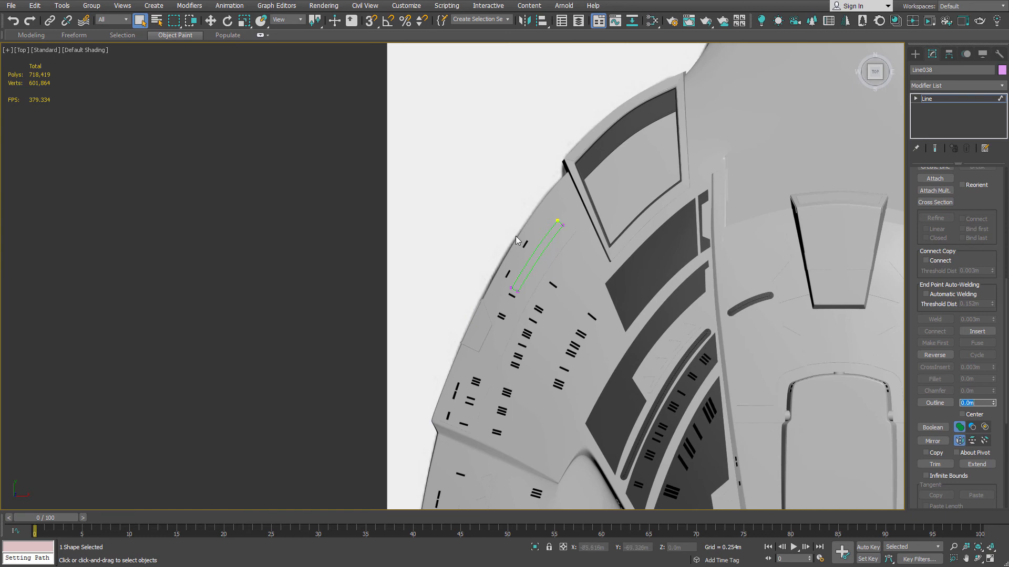
scroll(515, 235, "up", 10)
scroll(596, 245, "down", 2)
middle_click_drag(596, 245, 522, 208)
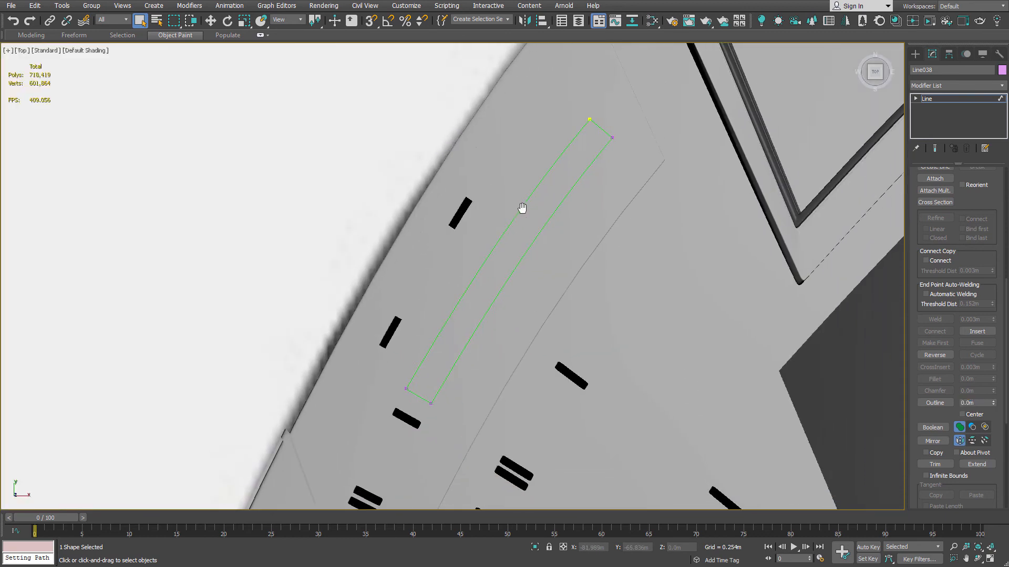
key("1")
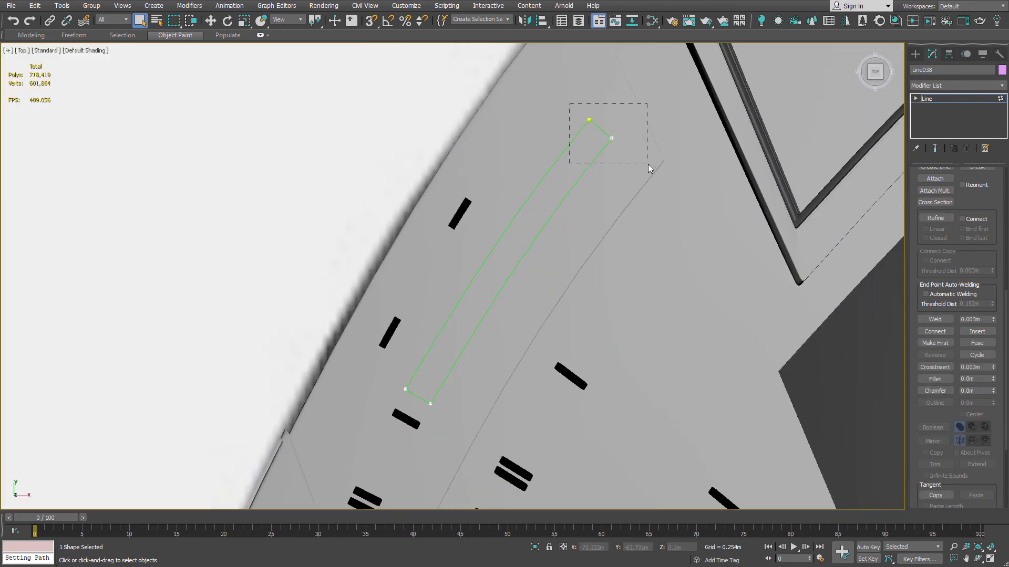
left_click_drag(648, 164, 648, 164)
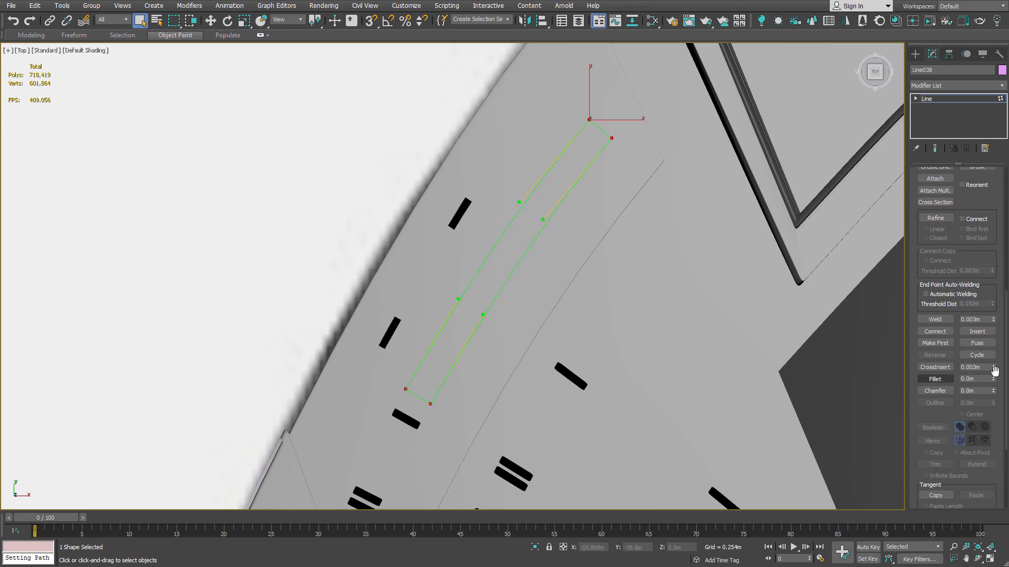
left_click_drag(993, 383, 994, 356)
scroll(614, 122, "up", 2)
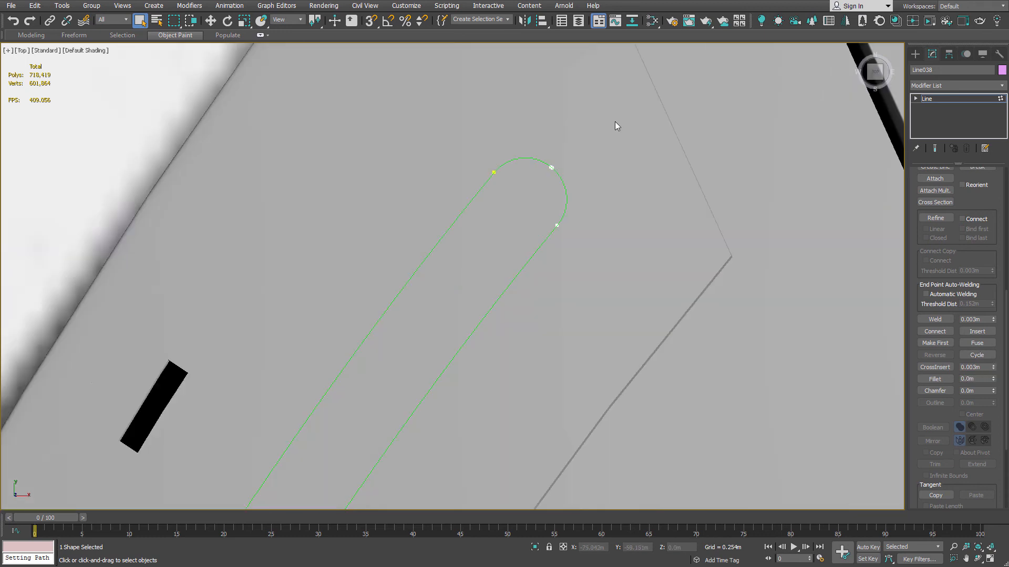
scroll(584, 153, "down", 3)
scroll(547, 216, "up", 2)
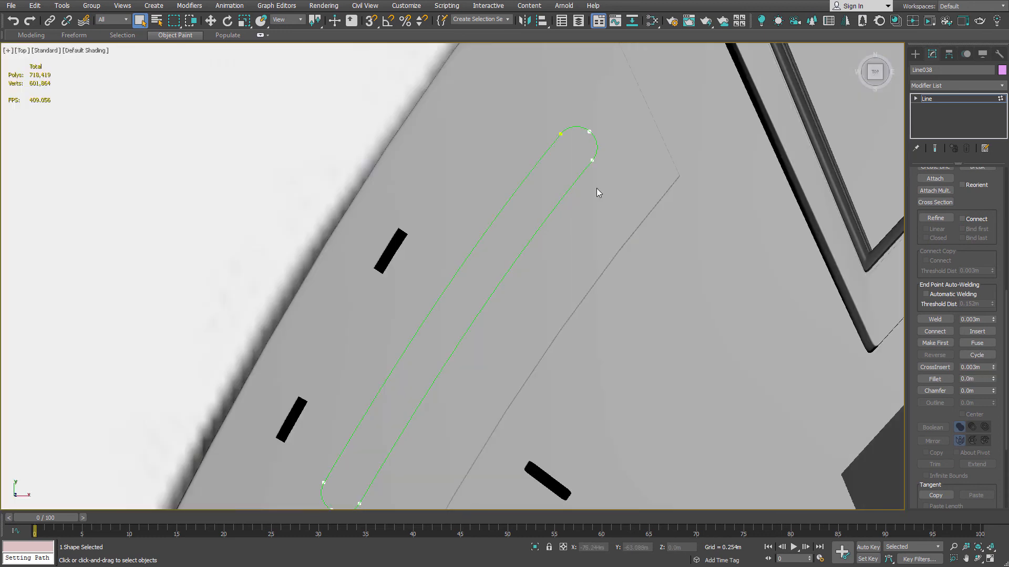
key("1")
Apply an Extrude modifier to the rounded strip outline and show edged faces.
middle_click_drag(521, 230, 526, 181, "alt")
left_click(953, 85)
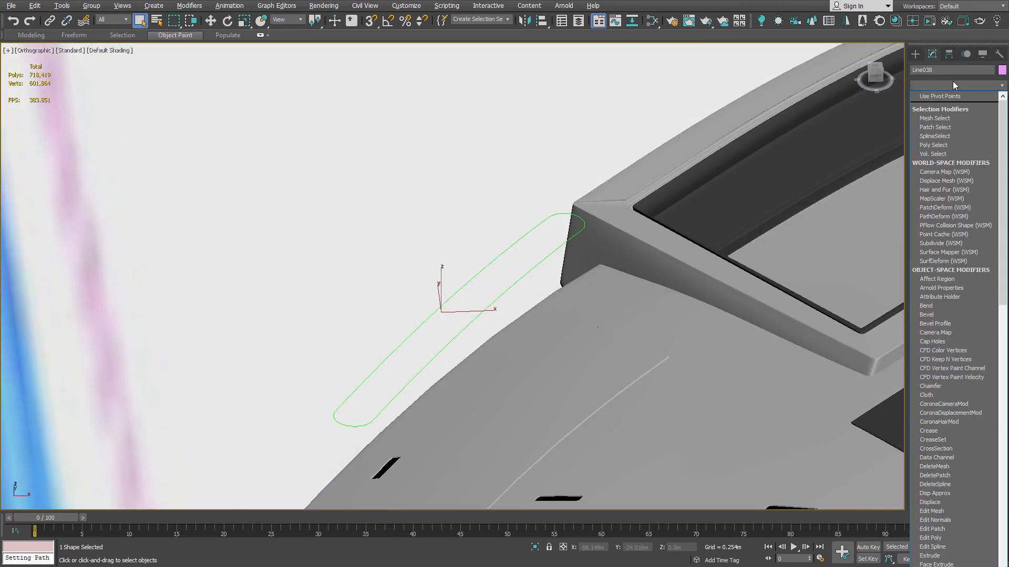
type("ex")
key("Return")
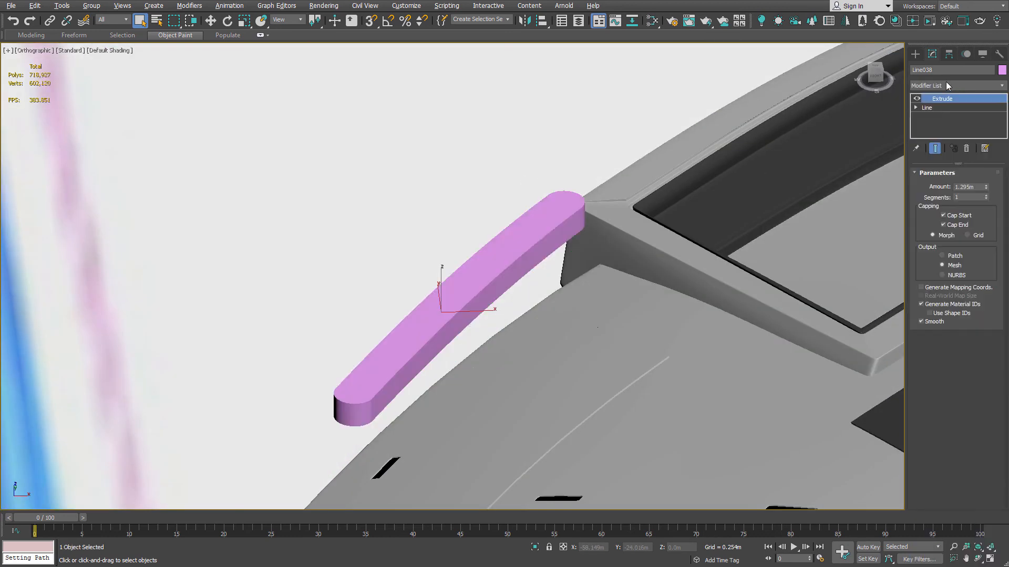
key("F4")
scroll(556, 278, "up", 2)
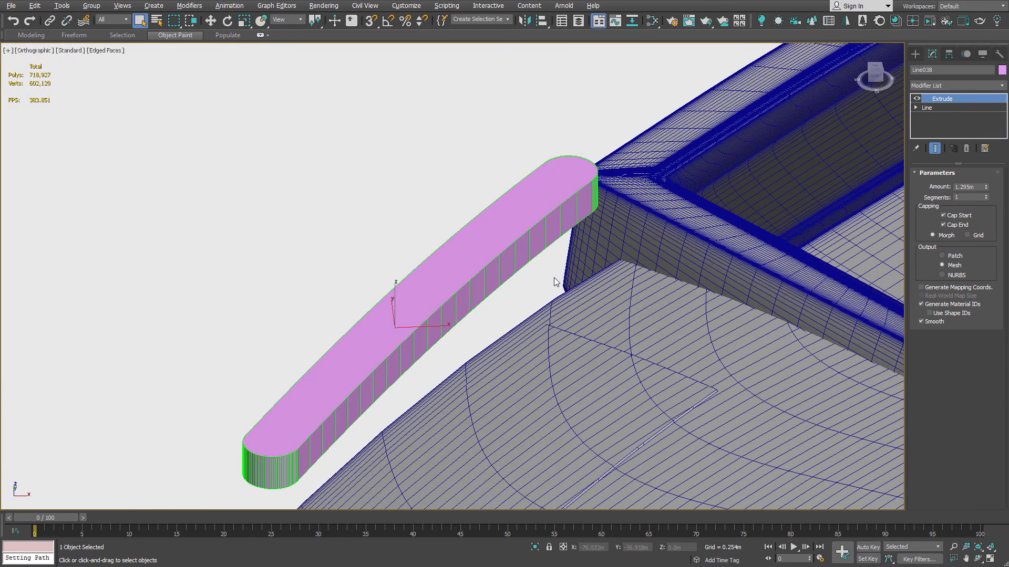
Set the interpolation steps of the strip's base line to 15 and return to the Extrude level.
left_click(930, 107)
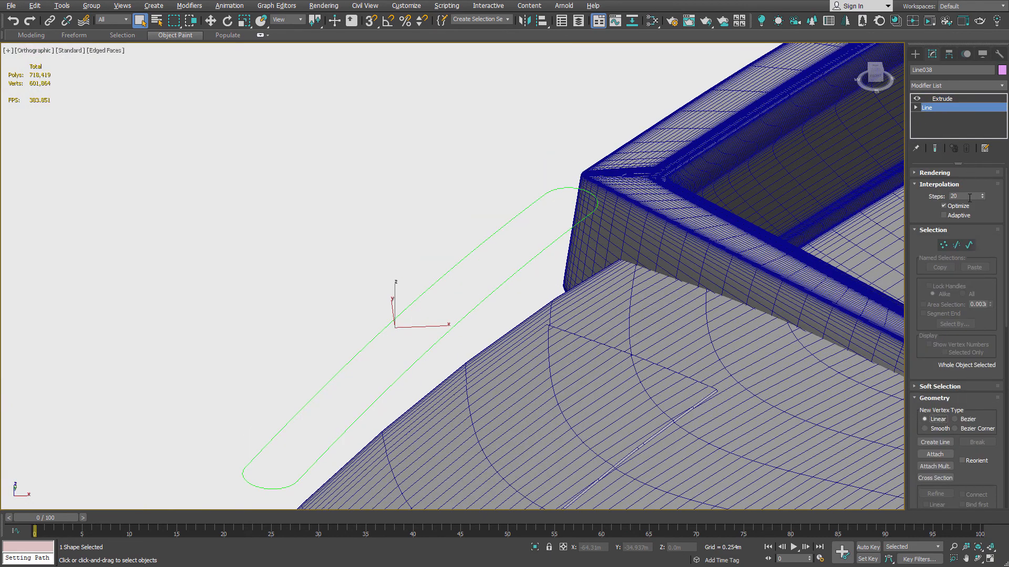
left_click(944, 99)
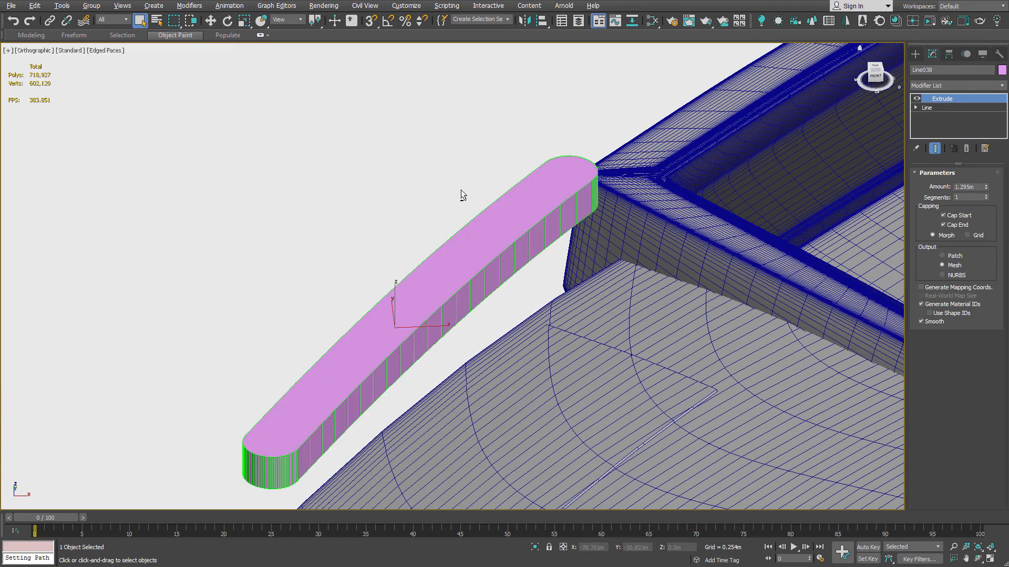
middle_click_drag(461, 190, 444, 223, "alt")
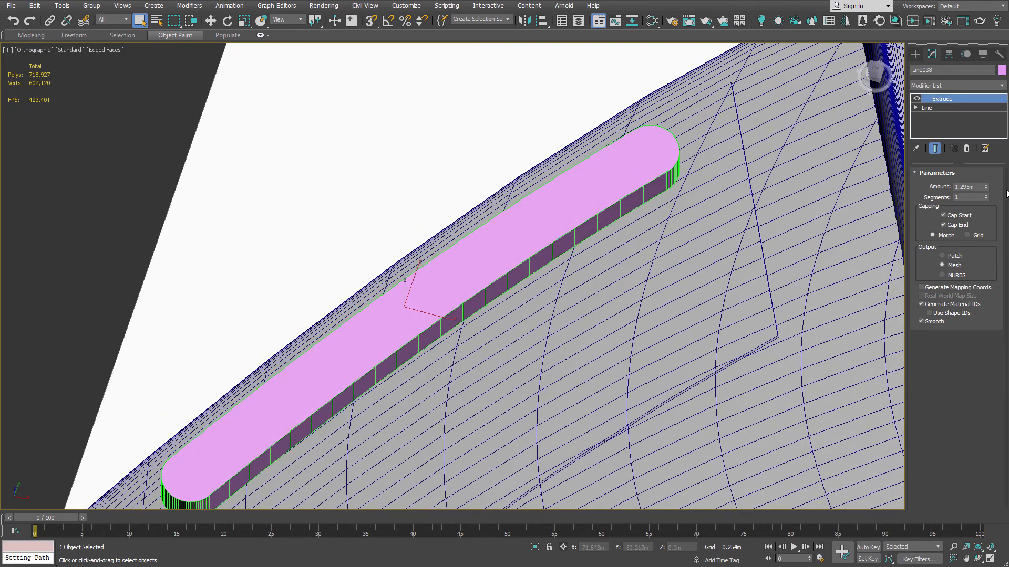
left_click(941, 108)
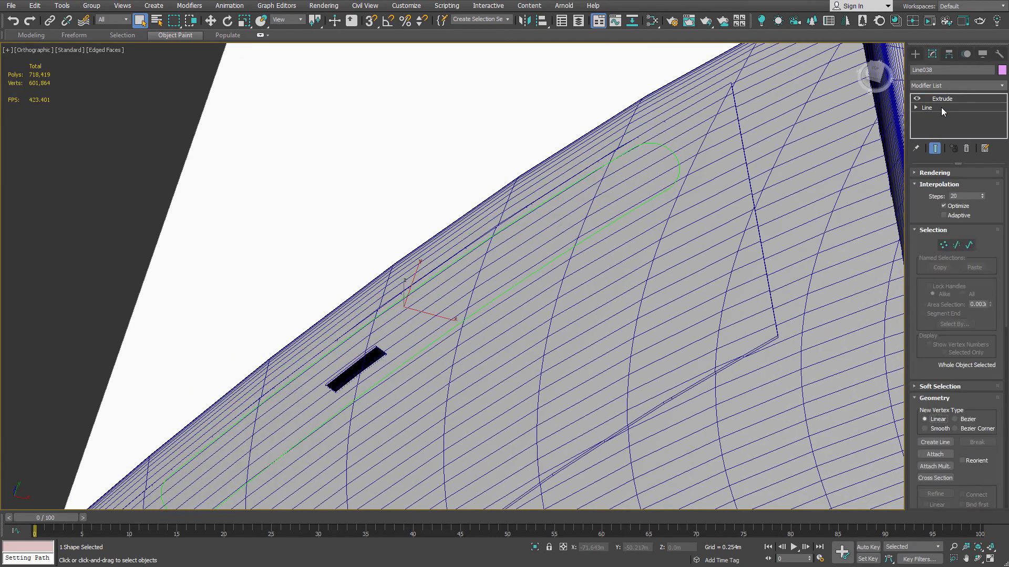
double_click(960, 196)
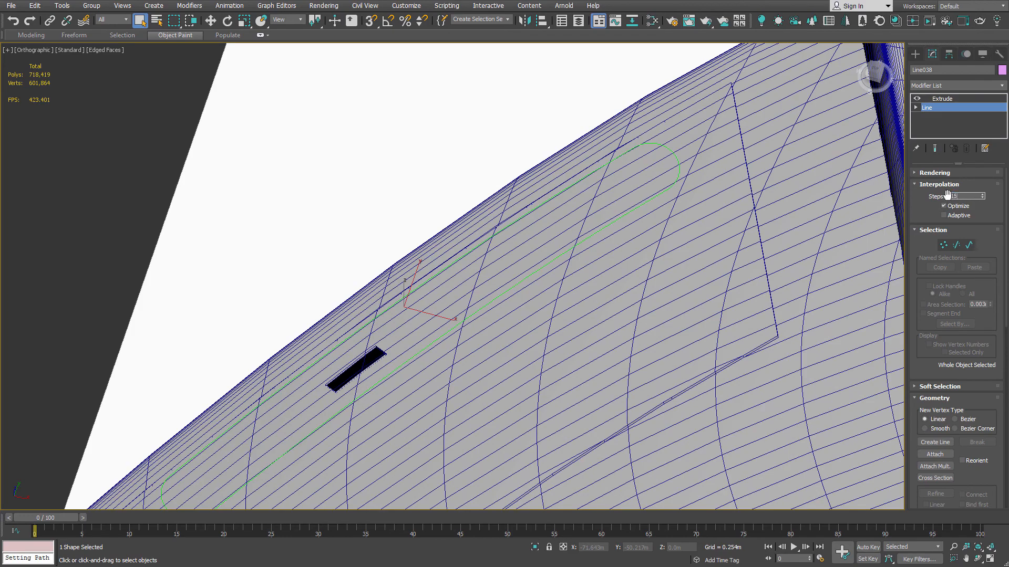
key("Return")
left_click(980, 99)
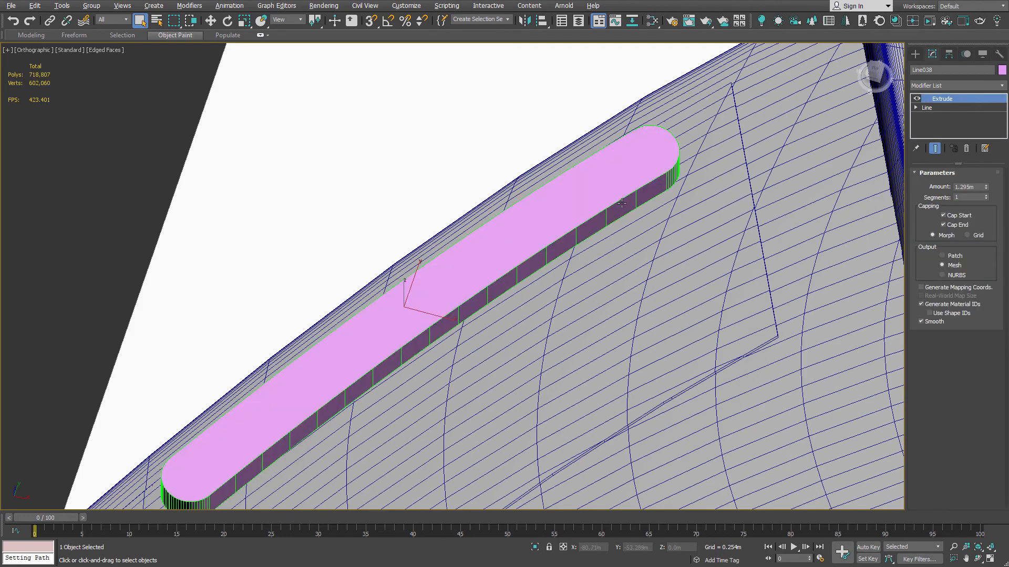
mouse_move(622, 203)
middle_mouse_down("alt")
mouse_move(630, 165)
mouse_move(585, 187)
mouse_move(603, 210)
mouse_move(583, 233)
mouse_move(624, 209)
mouse_move(625, 194)
middle_mouse_up("alt")
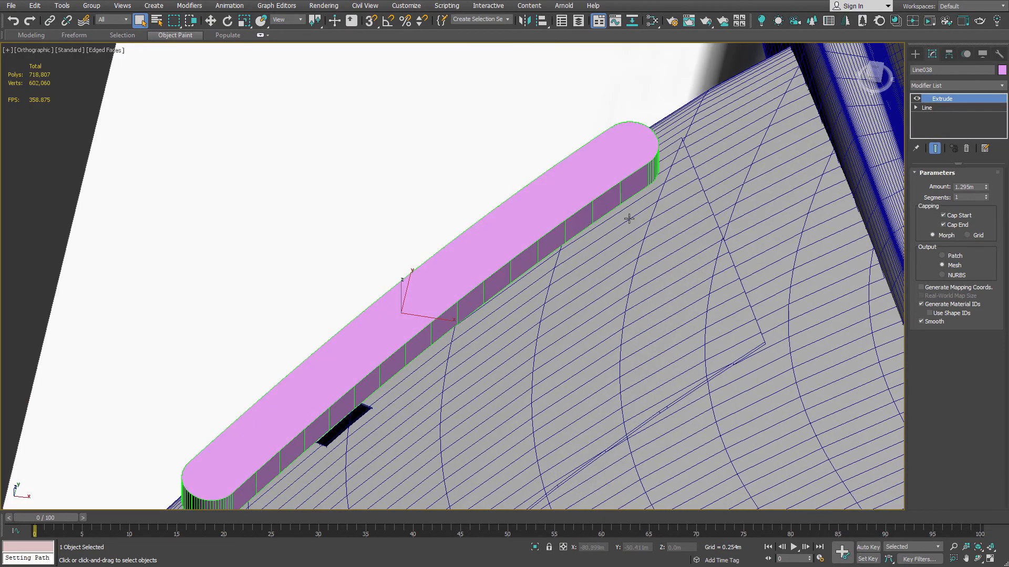
Set the strip's extrusion amount to 0 m and convert it to an editable poly.
right_click(987, 189)
middle_click_drag(440, 297, 473, 255)
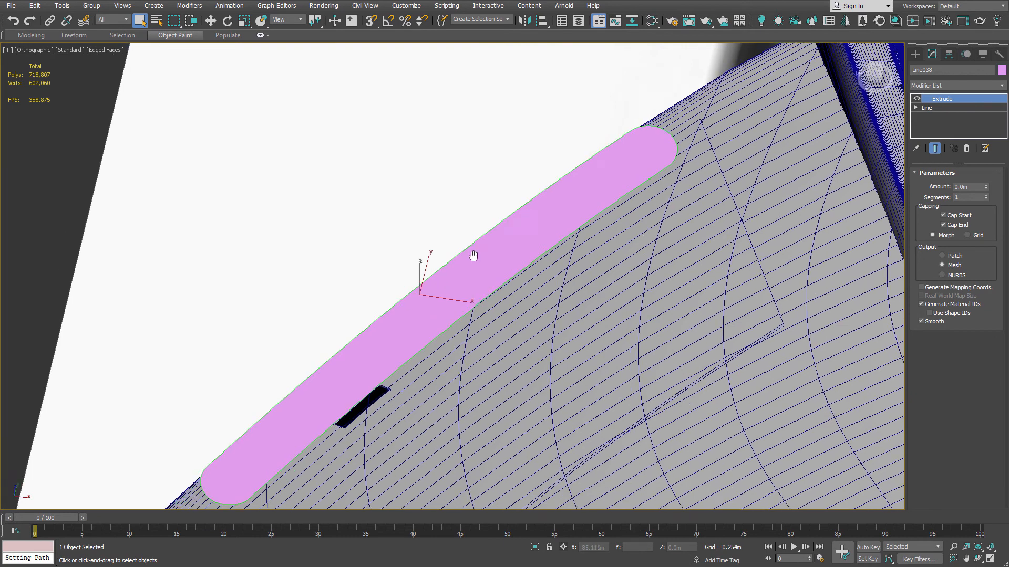
scroll(473, 255, "up", 2)
right_click(564, 245)
mouse_move(533, 356)
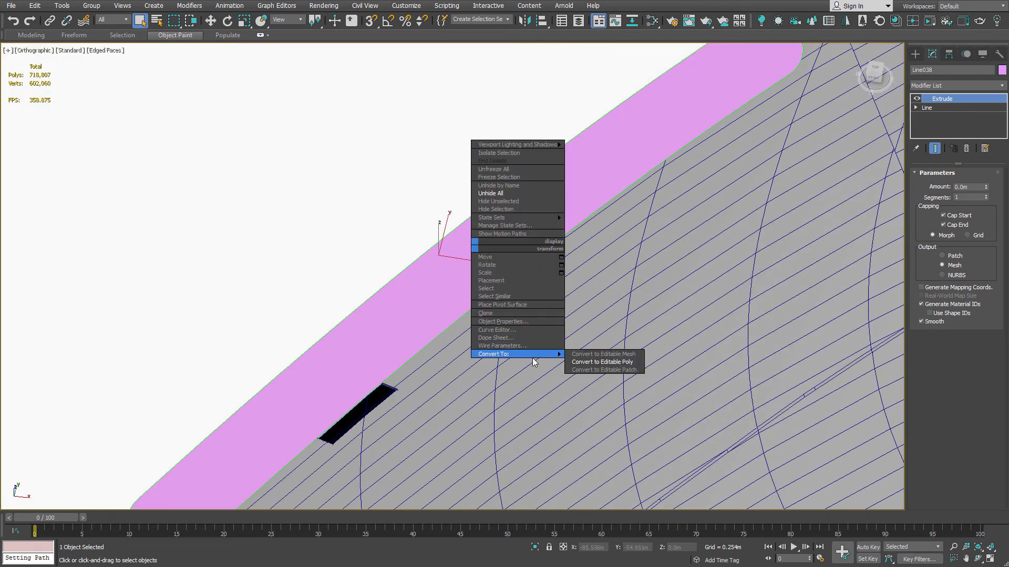
left_click(600, 362)
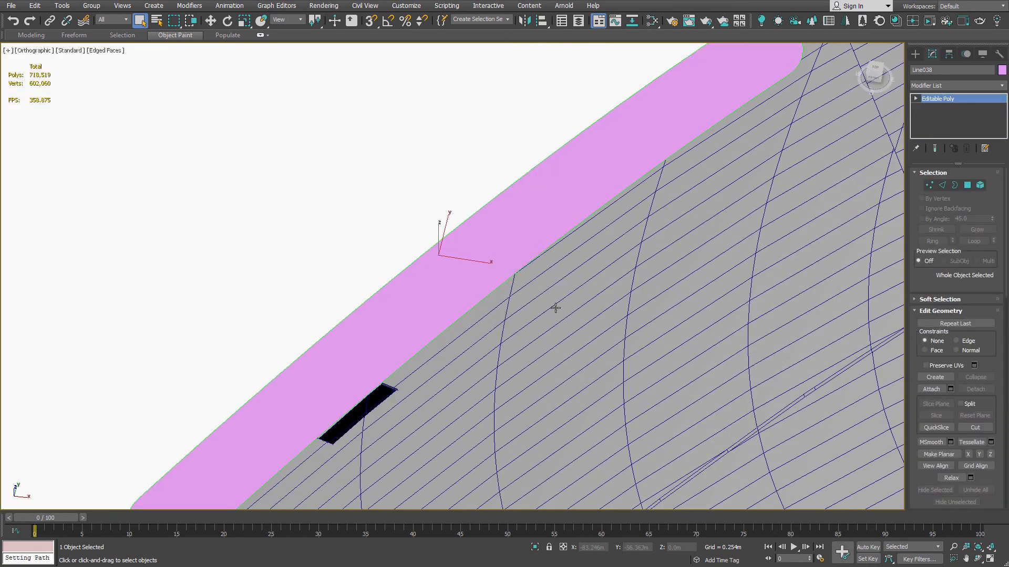
Examine the rounded end and ribbed structure of the existing phaser strip on the saucer.
scroll(578, 271, "down", 5)
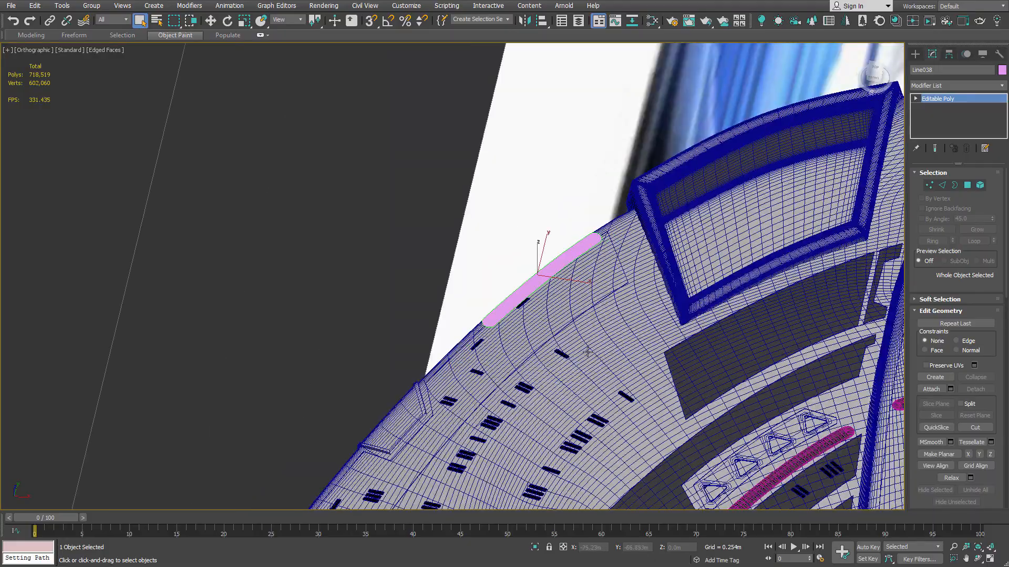
middle_click_drag(583, 348, 499, 150)
scroll(563, 404, "up", 2)
scroll(507, 365, "up", 10)
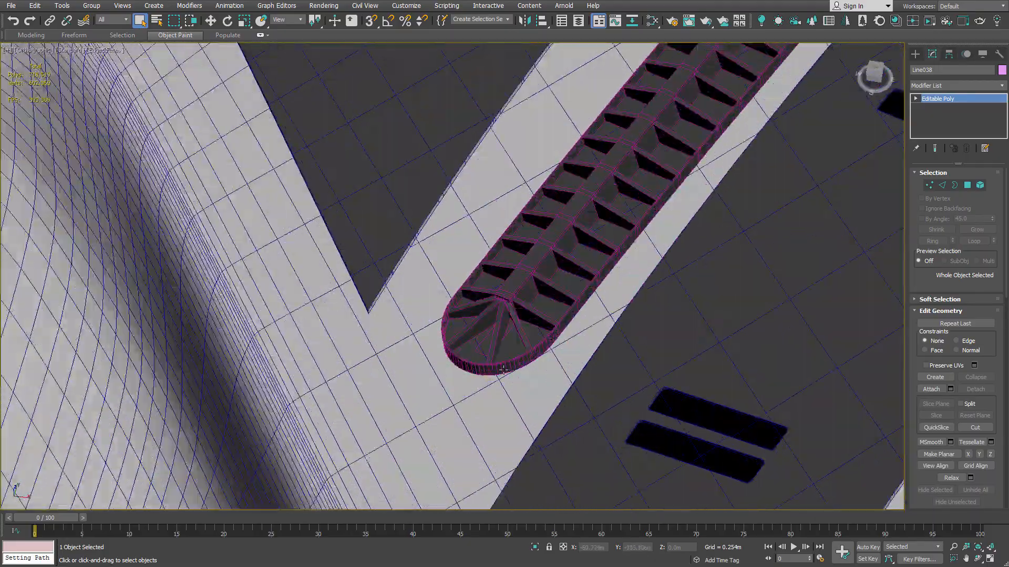
scroll(400, 356, "down", 10)
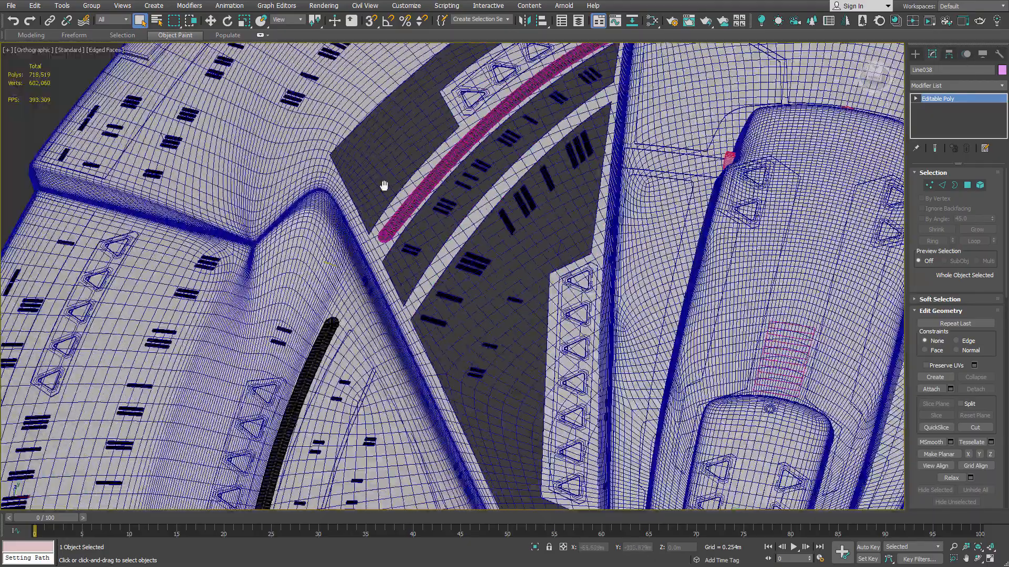
scroll(357, 266, "up", 5)
scroll(356, 266, "up", 8)
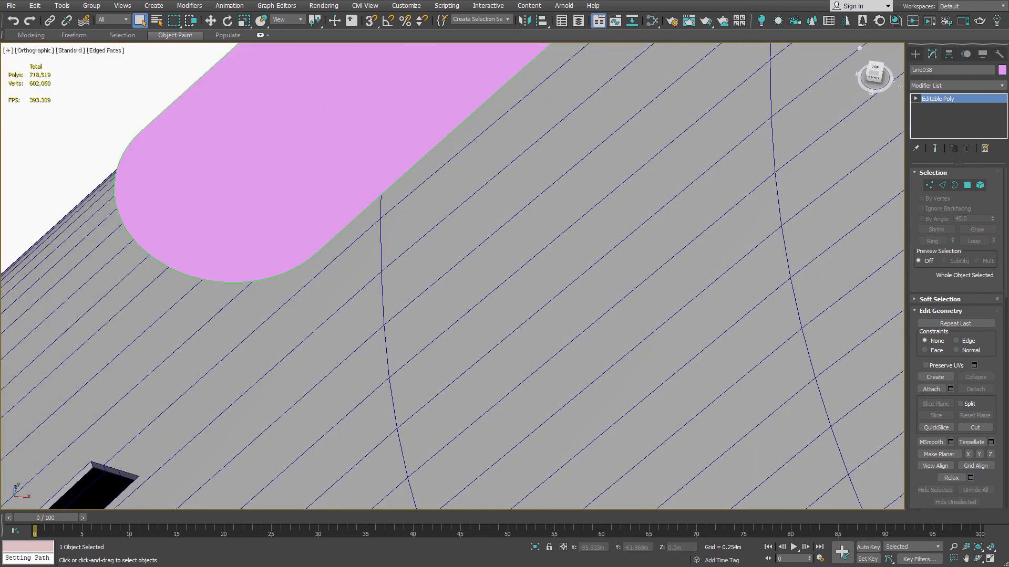
Select the flat strip's upper polygon and flip its normal.
left_click(967, 185)
left_click(343, 128)
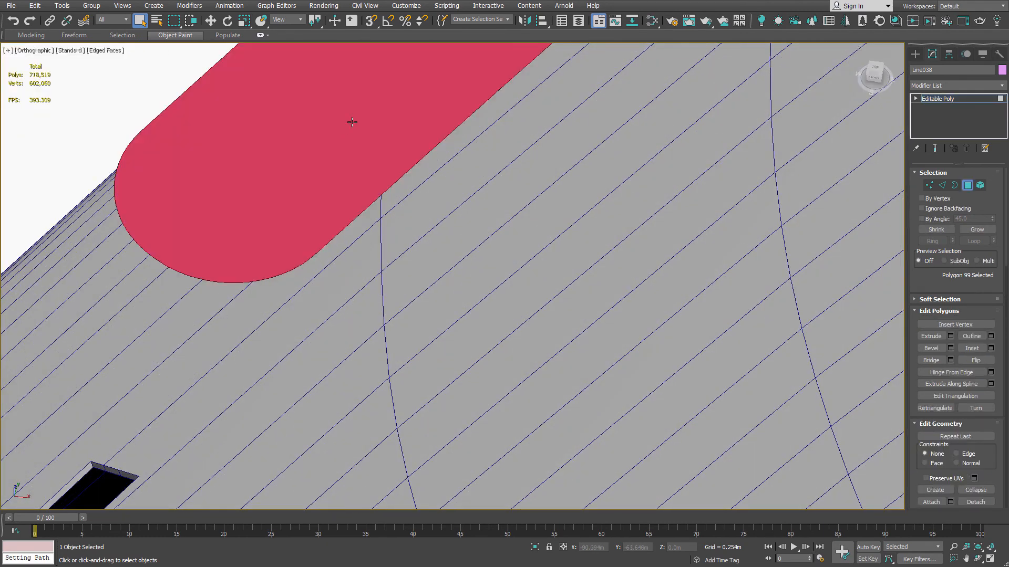
middle_click_drag(355, 122, 372, 236)
scroll(372, 237, "down", 2)
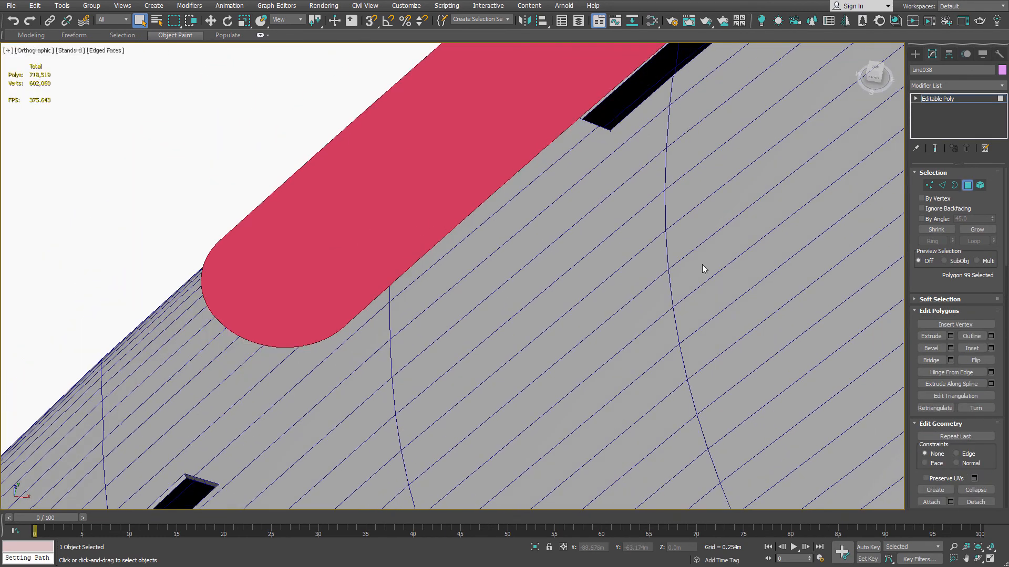
left_click(978, 362)
middle_click_drag(416, 180, 415, 249)
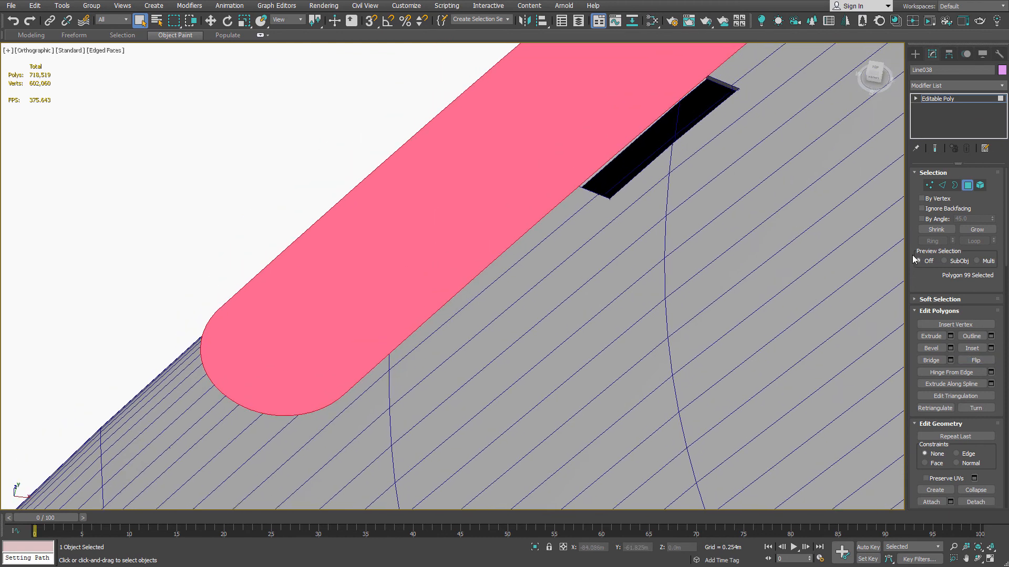
Inset the flat strip's selected upper polygon by 0.0254 m to form a thin rim around it.
middle_click_drag(531, 117, 457, 219)
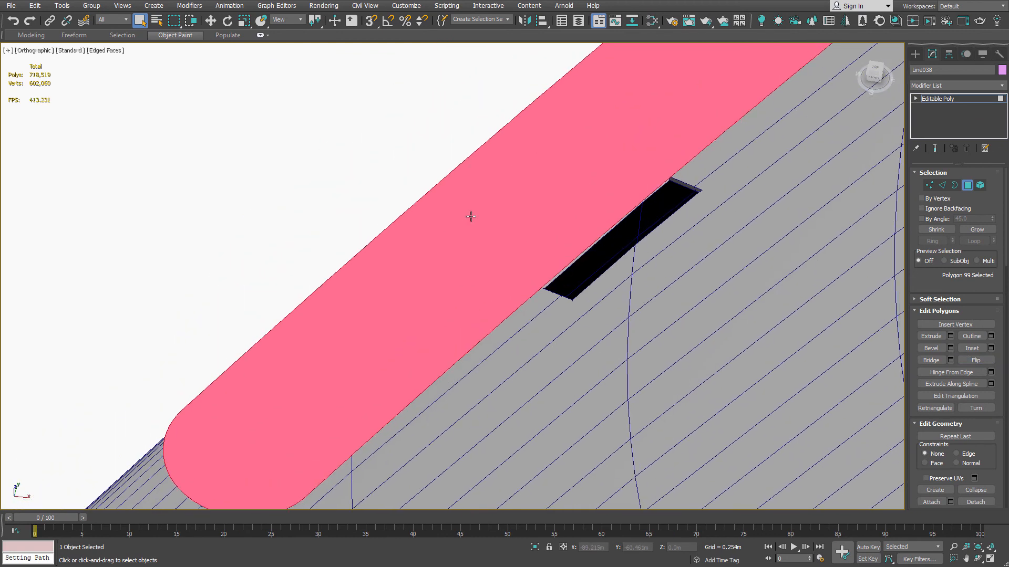
right_click(470, 216)
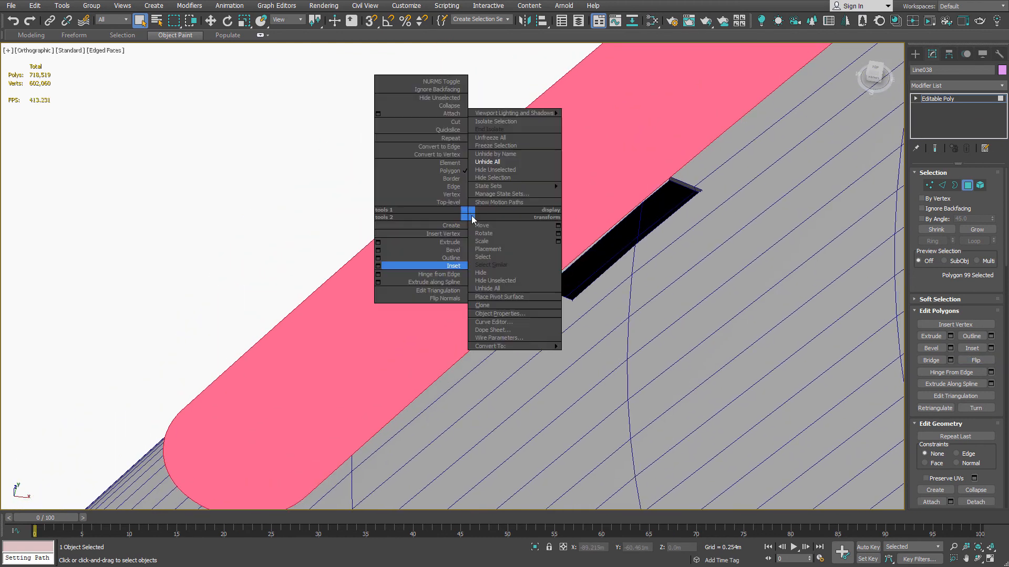
left_click(378, 267)
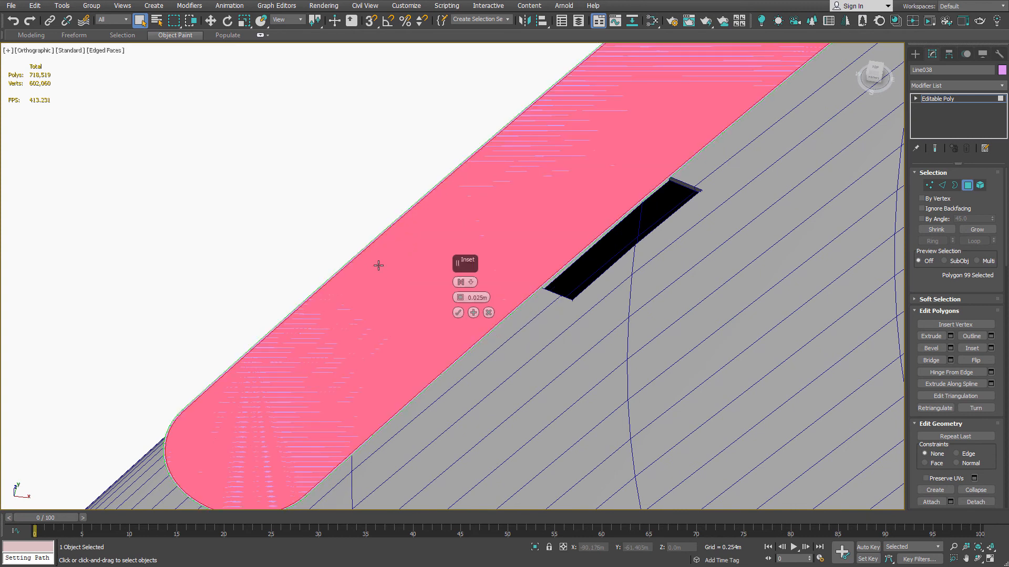
left_click_drag(461, 297, 461, 287)
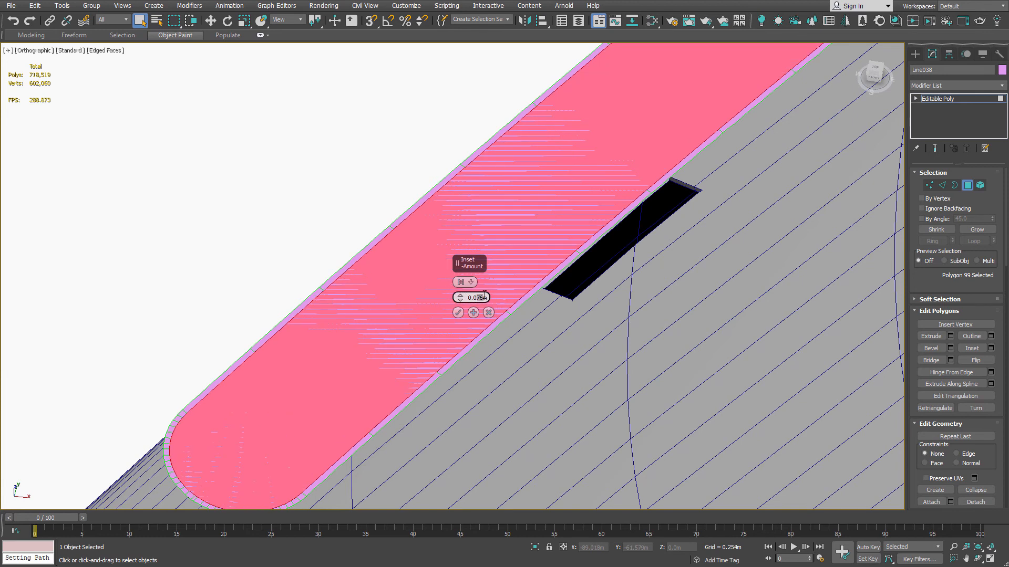
key("Return")
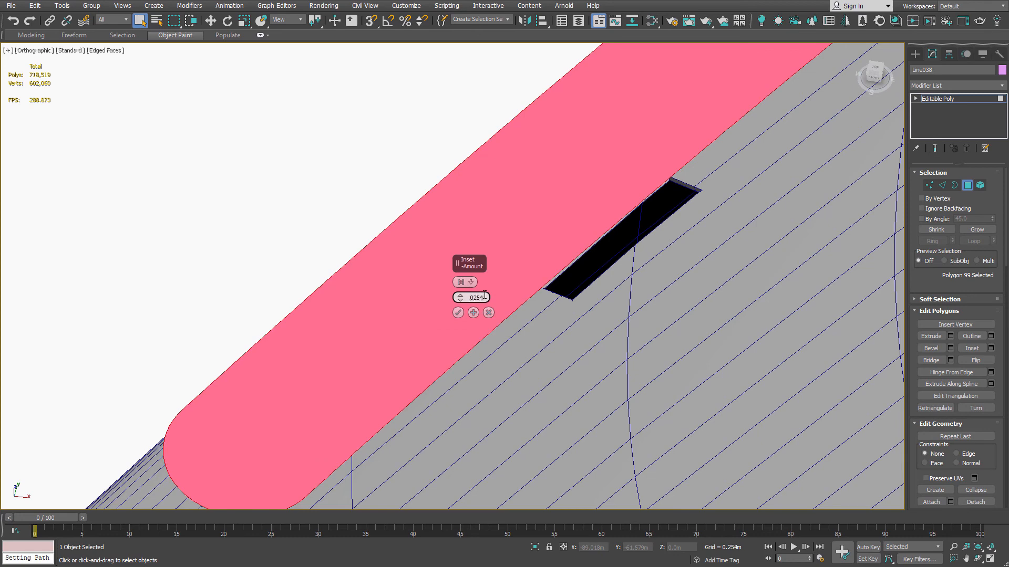
key("Return")
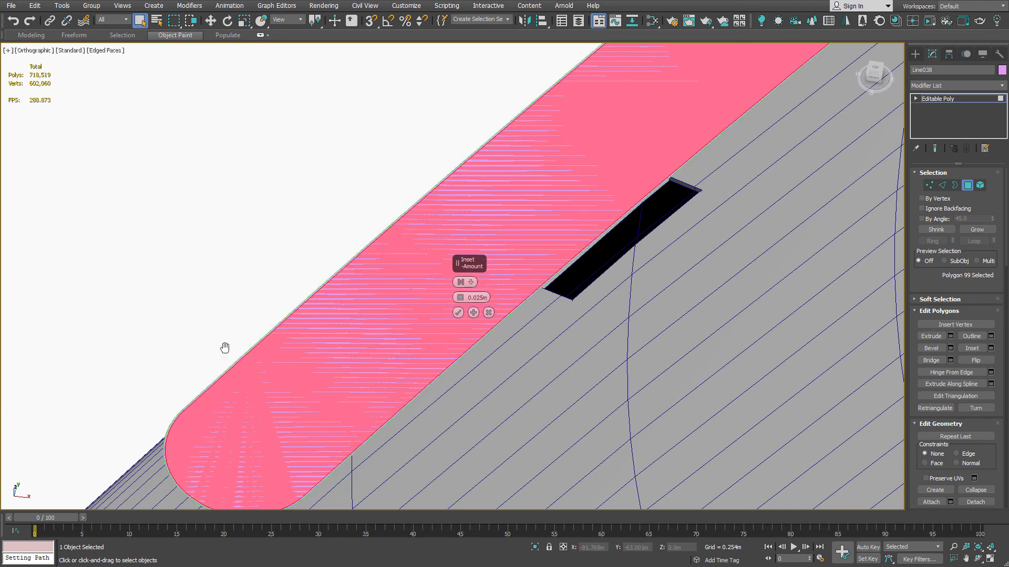
scroll(342, 313, "up", 5)
scroll(315, 364, "down", 2)
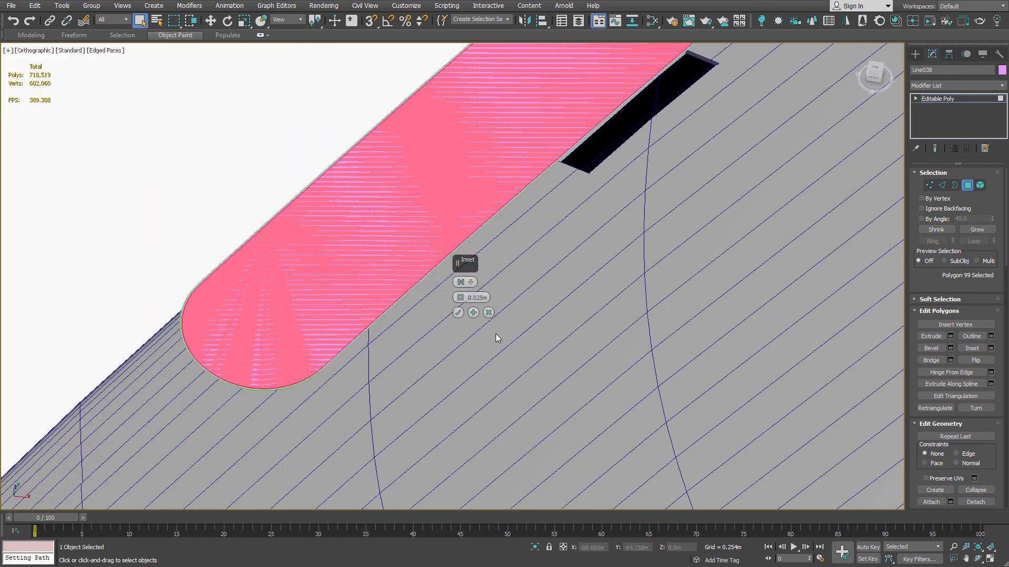
left_click(459, 314)
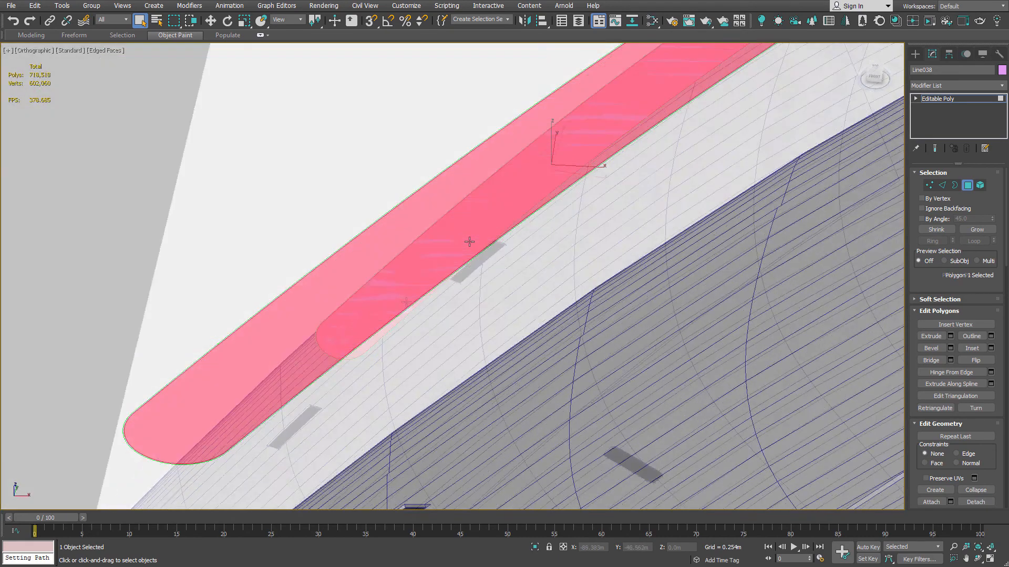
Examine the new strip's inset rim and compare it with the ribbed structure of the existing phaser strip.
middle_click_drag(468, 240, 547, 184, "alt")
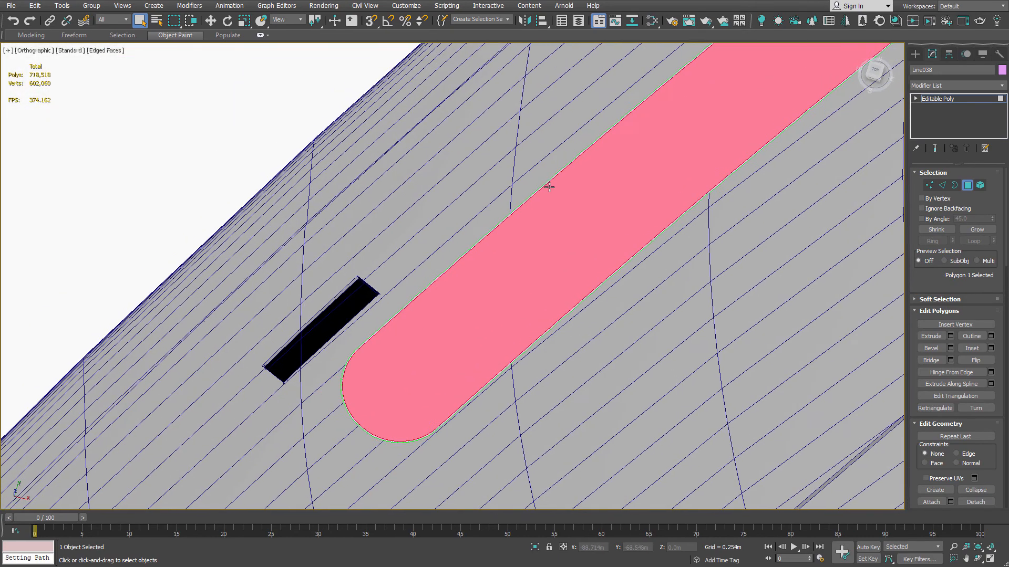
scroll(403, 407, "up", 3)
scroll(318, 252, "up", 2)
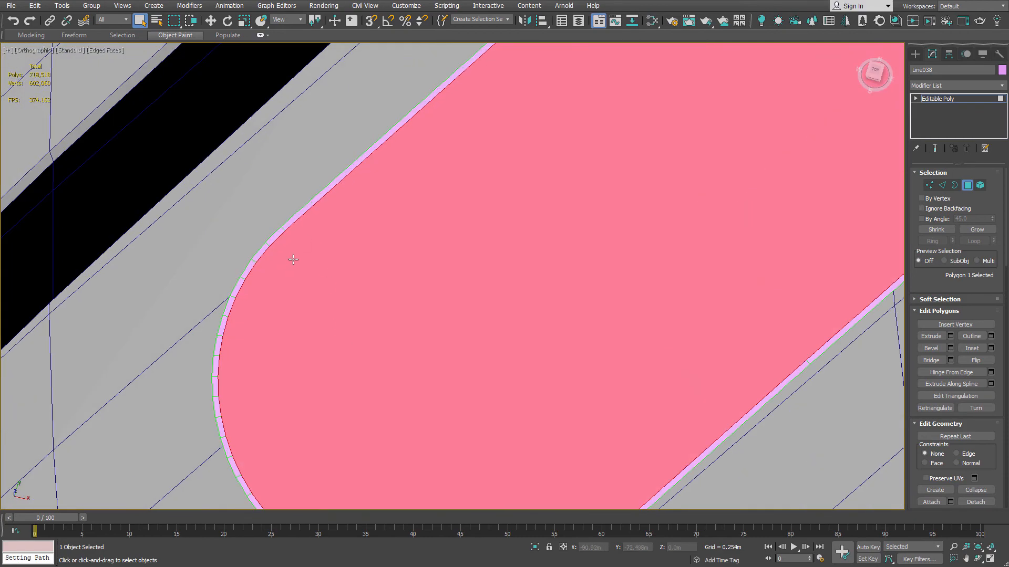
scroll(320, 284, "down", 6)
middle_click_drag(313, 297, 333, 288, "alt")
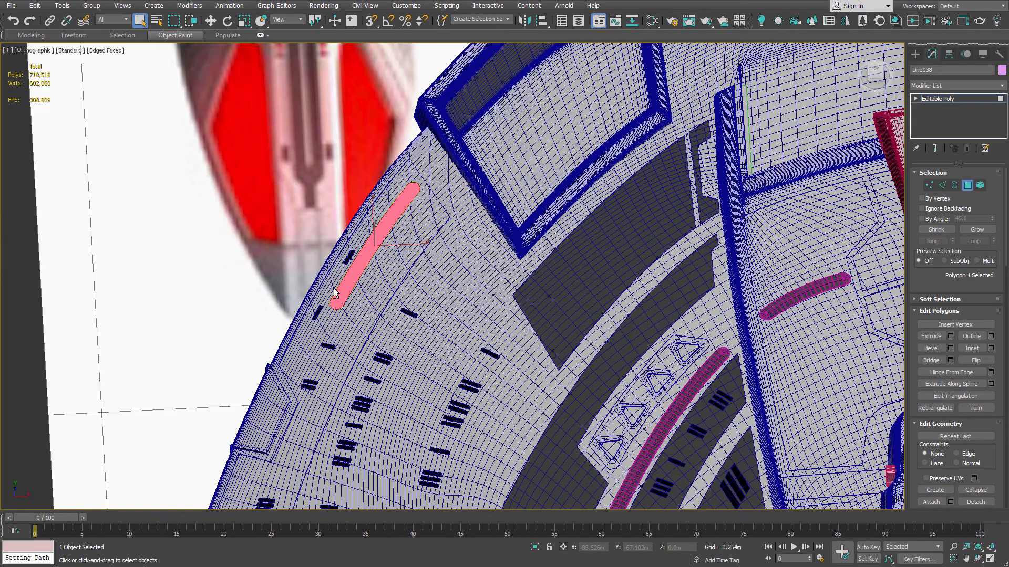
middle_click_drag(690, 436, 654, 362)
scroll(654, 363, "up", 10)
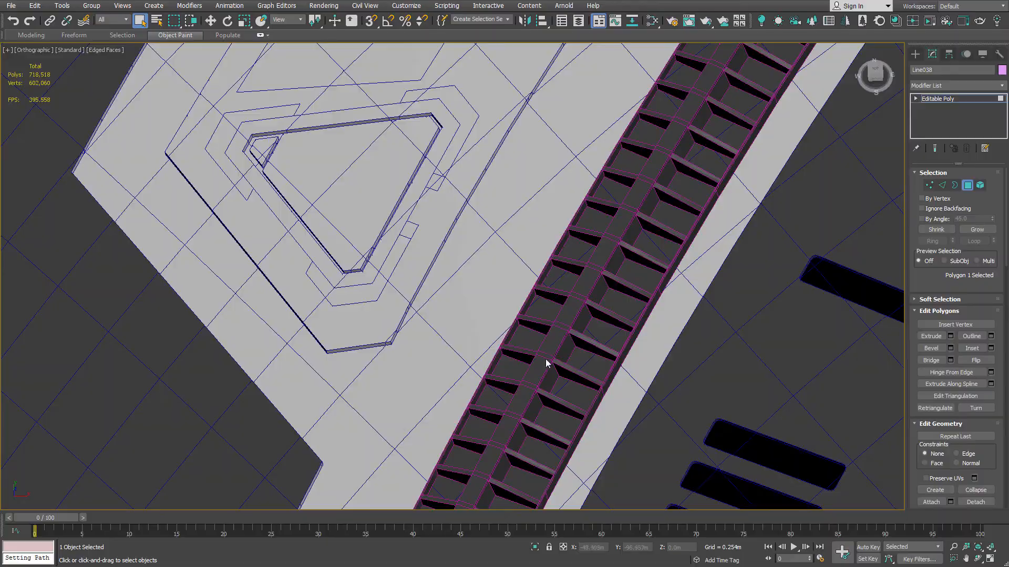
scroll(489, 247, "down", 7)
middle_click_drag(342, 358, 359, 316, "alt")
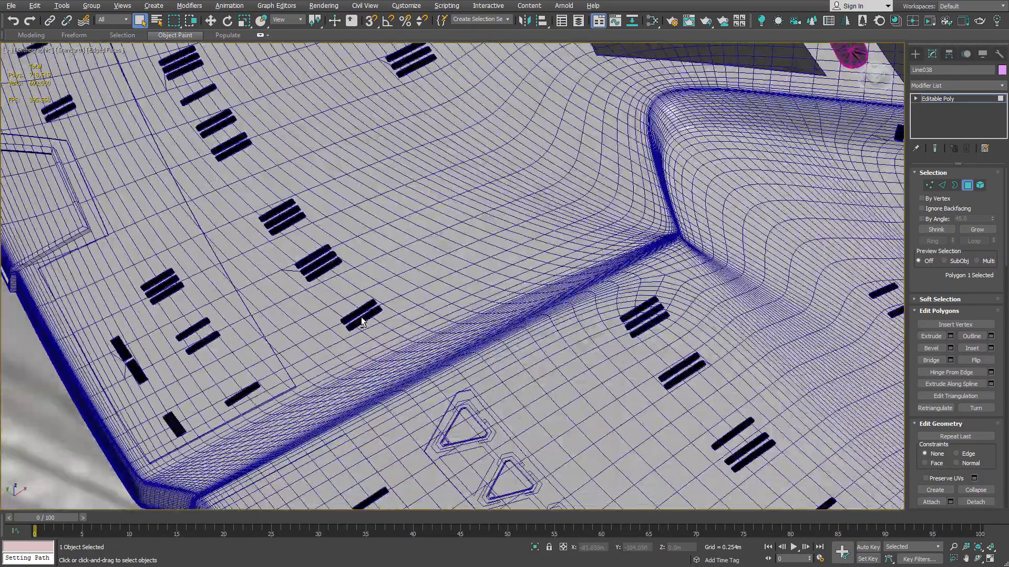
Copy the traced spline beneath the saucer's rim straight up towards the flat strip as an independent copy.
scroll(351, 316, "down", 5)
middle_click_drag(261, 255, 303, 236, "alt")
scroll(231, 259, "up", 6)
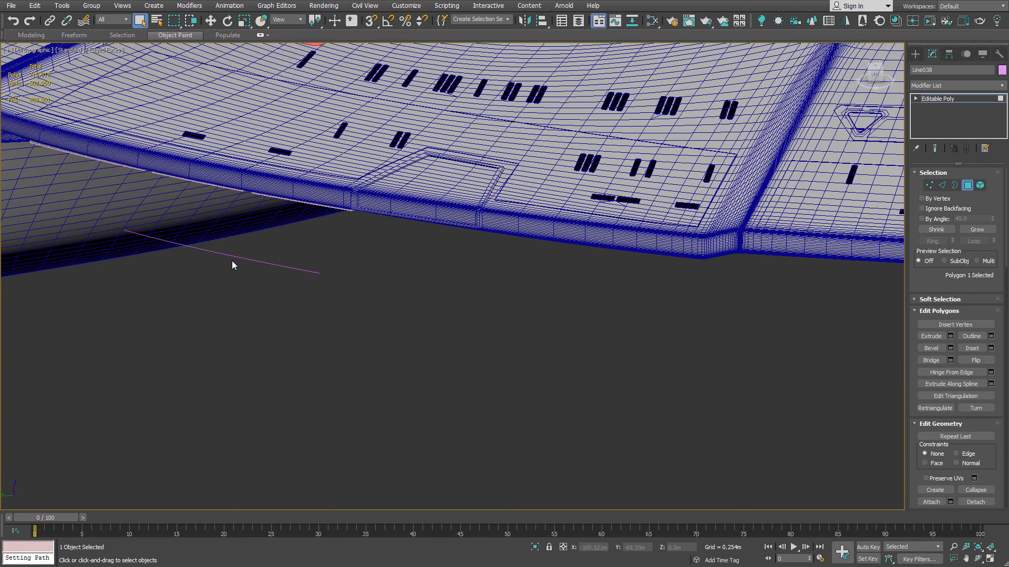
left_click_drag(247, 247, 270, 289)
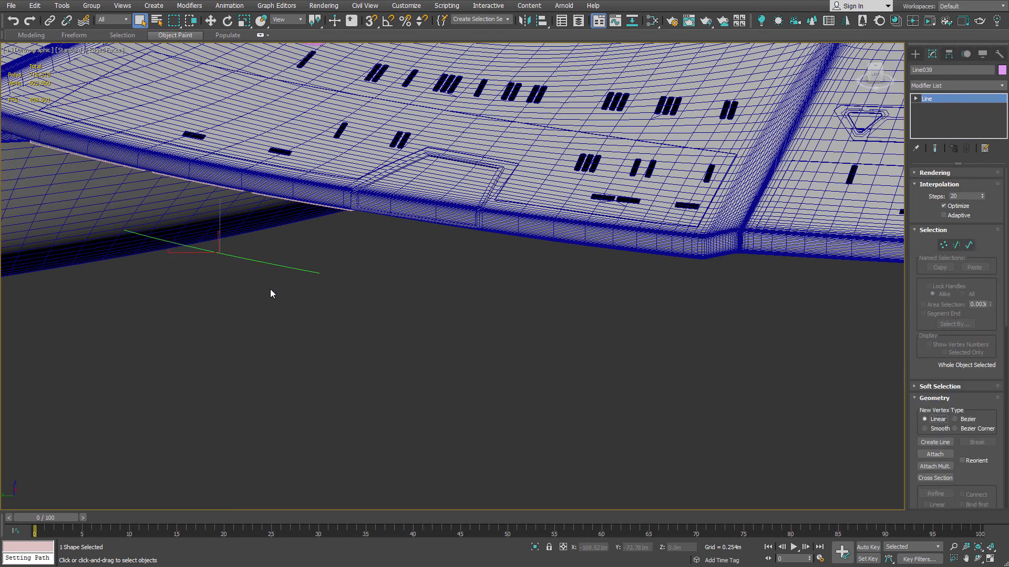
key("w")
middle_click_drag(250, 319, 327, 437)
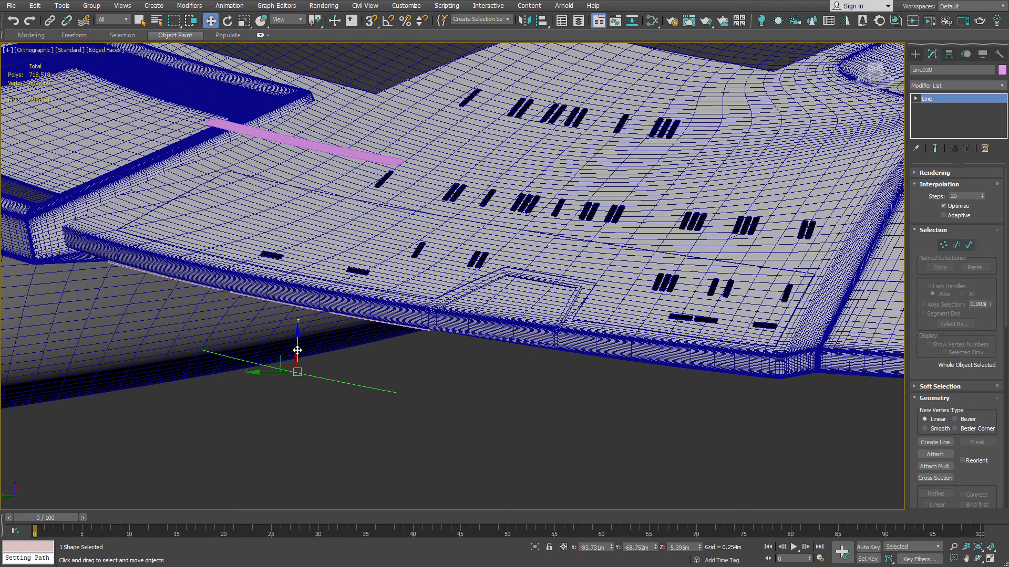
left_click_drag(297, 351, 297, 141, "shift")
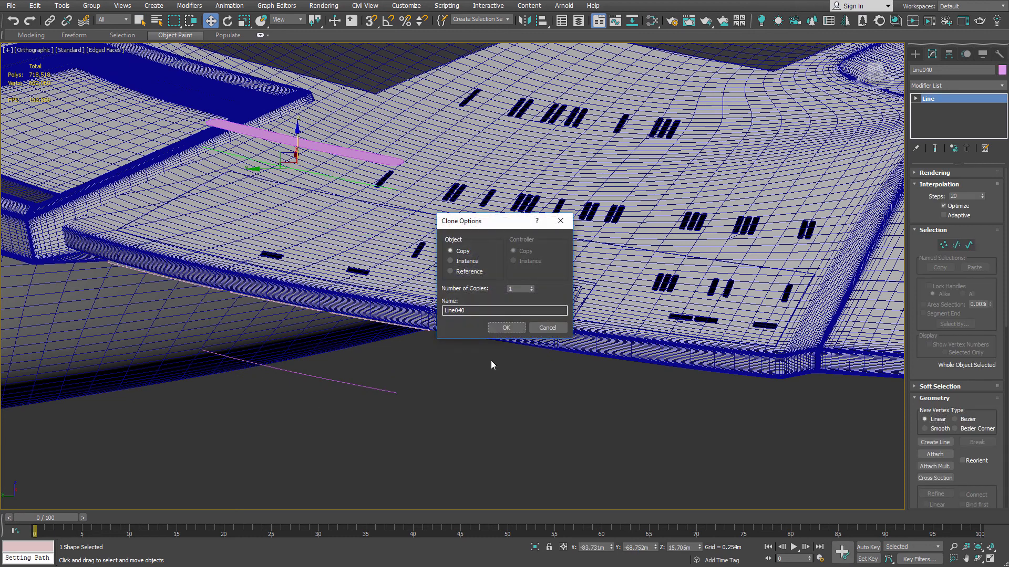
left_click(497, 327)
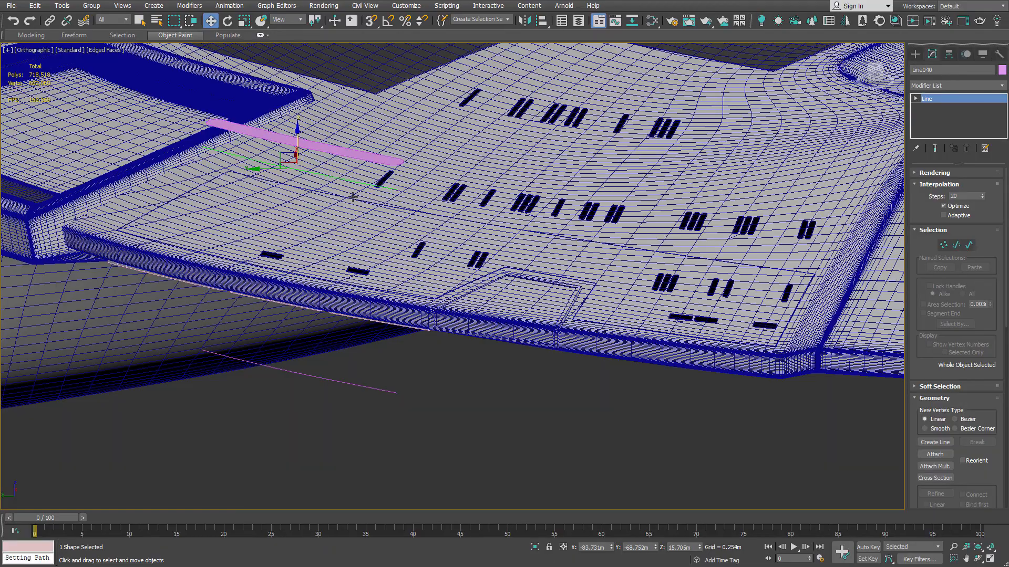
Move the copied spline in the Top view onto the flat strip's centre line.
middle_click_drag(428, 157, 334, 181, "alt")
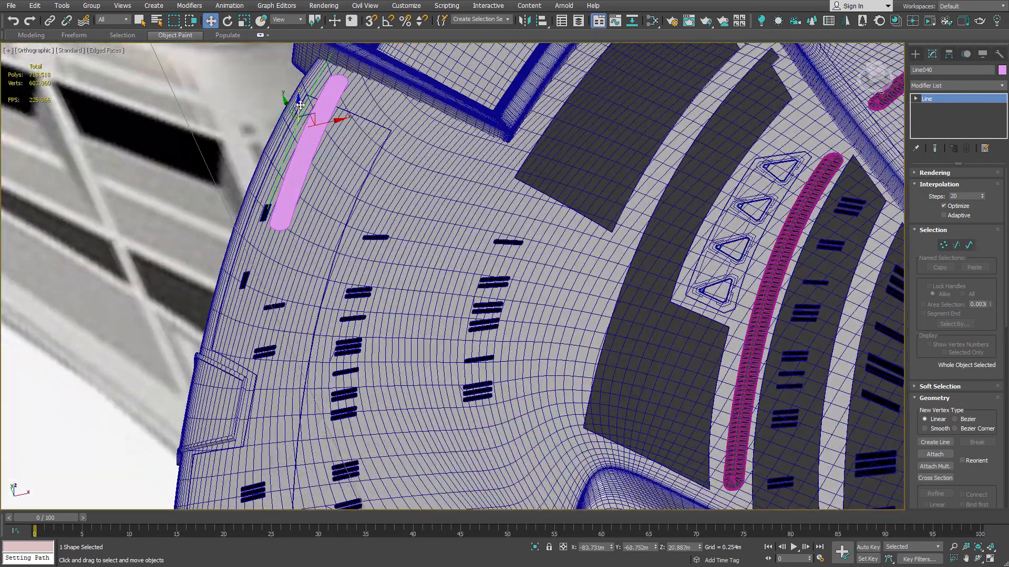
key("t")
key("z")
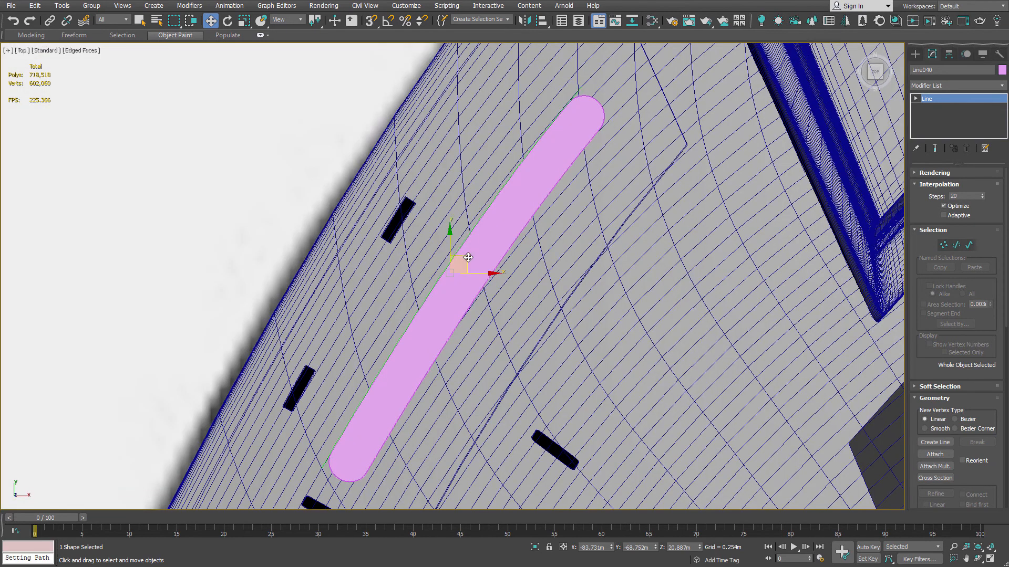
left_click_drag(470, 258, 479, 267)
Examine the central band and rib spacing of the existing phaser strip as a reference for the new one.
scroll(528, 286, "down", 5)
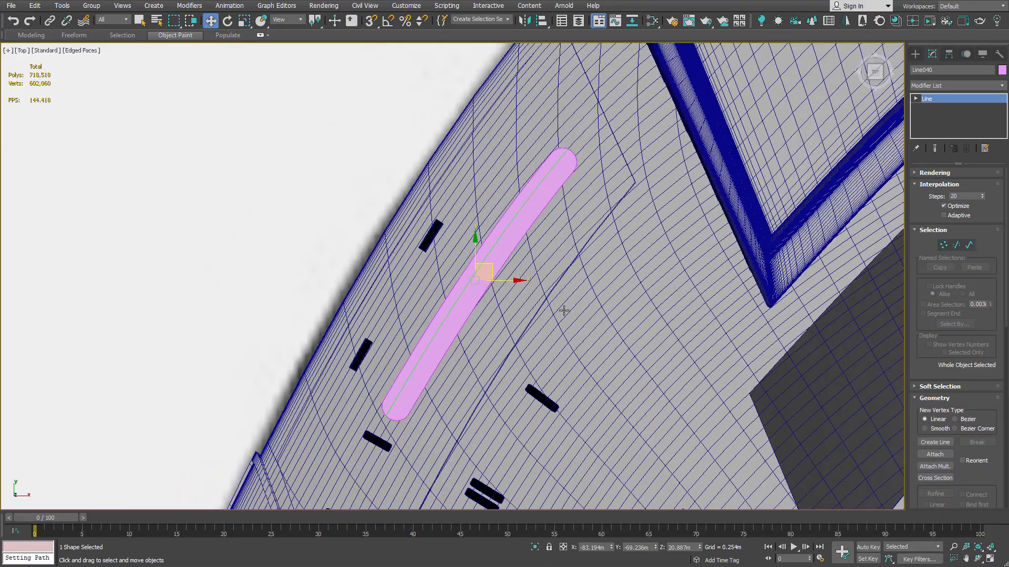
middle_click_drag(769, 396, 561, 240)
scroll(670, 398, "up", 5)
scroll(670, 397, "up", 3)
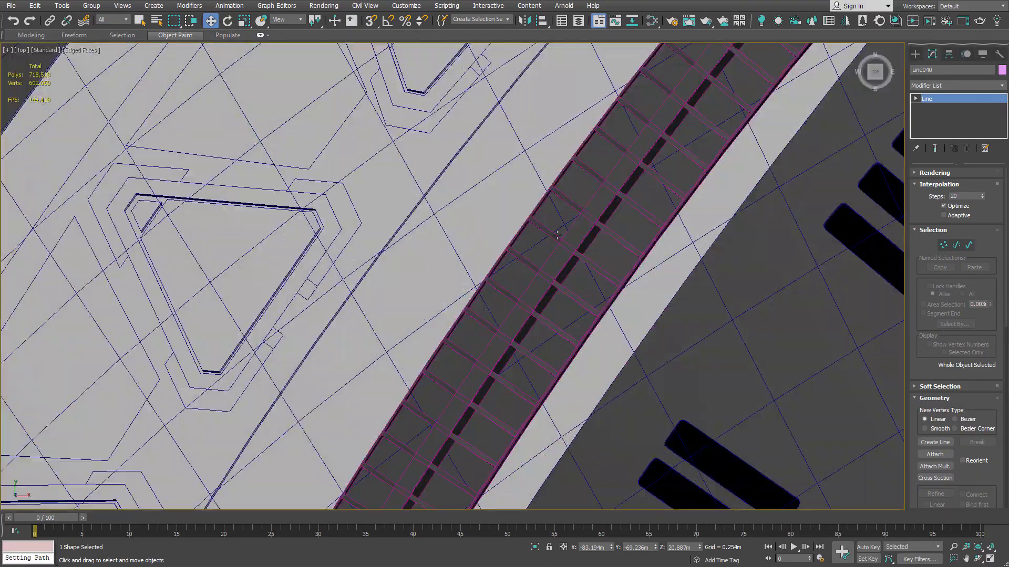
scroll(558, 235, "down", 7)
middle_click_drag(486, 234, 839, 469)
scroll(465, 175, "up", 4)
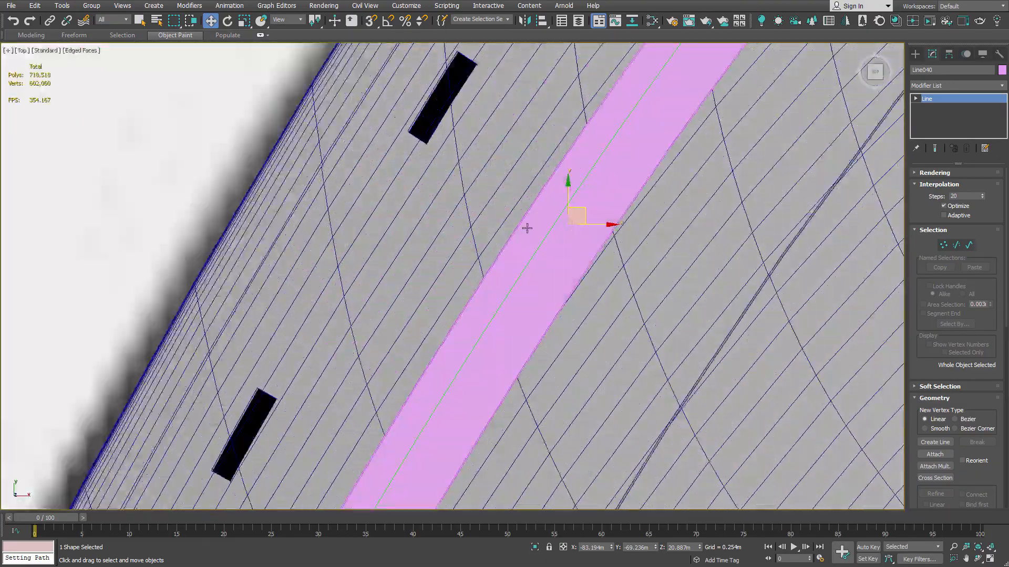
Check the copied spline against both rounded ends of the strip and nudge it slightly to refine its centring.
middle_click_drag(482, 422, 538, 140)
scroll(410, 315, "up", 5)
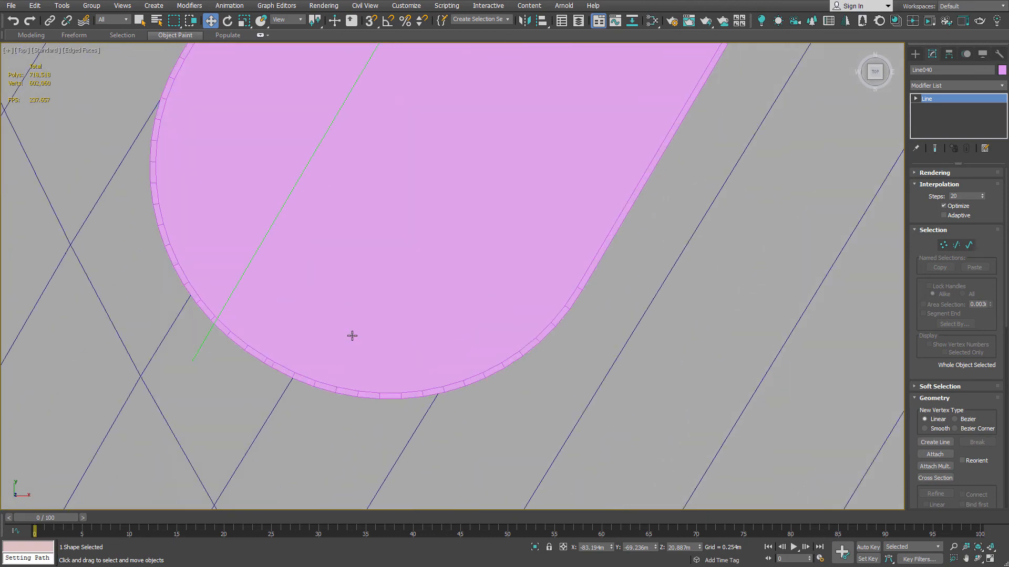
scroll(352, 336, "down", 8)
scroll(439, 311, "up", 4)
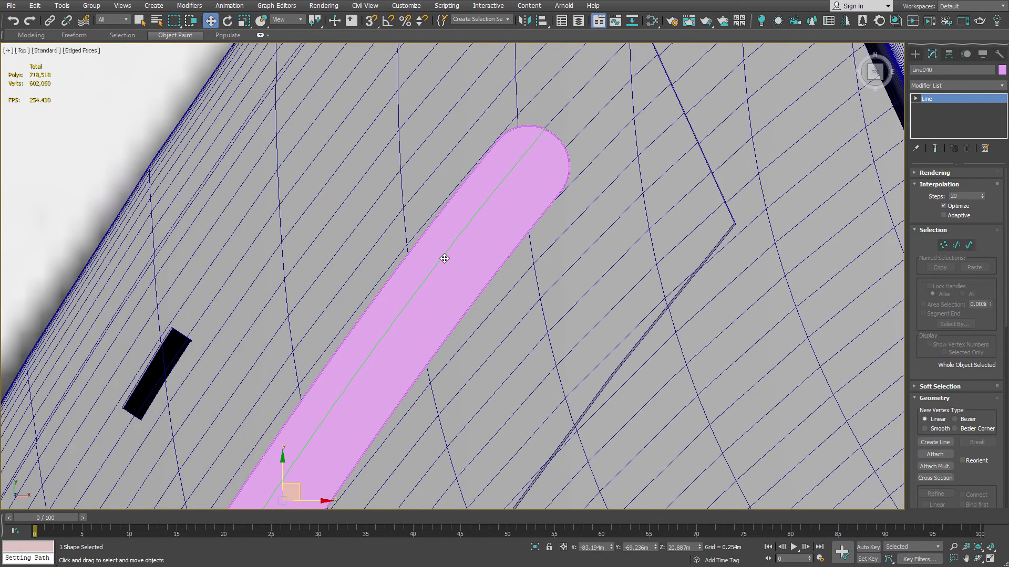
scroll(448, 325, "up", 2)
middle_click_drag(448, 326, 518, 189)
scroll(516, 193, "down", 4)
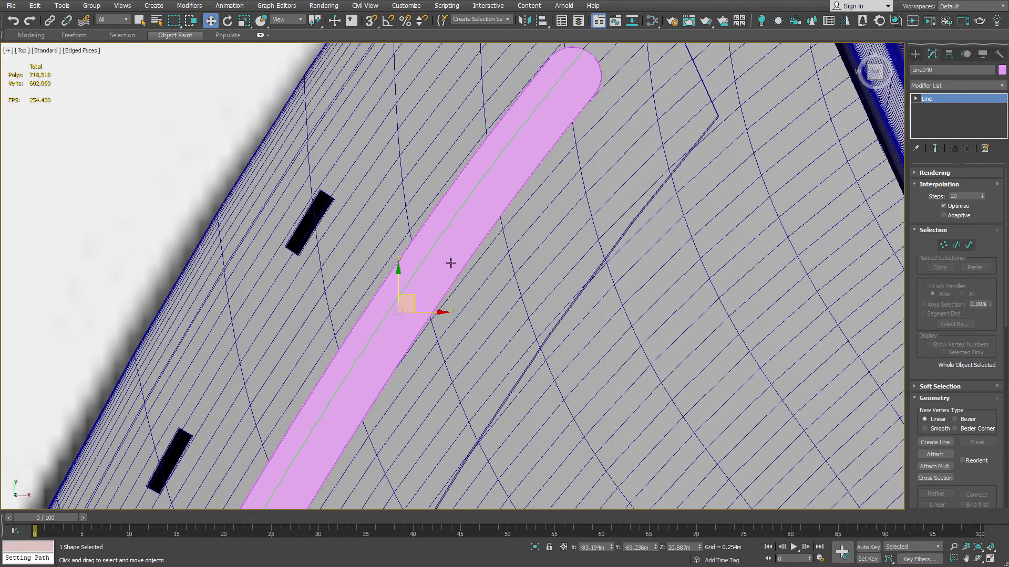
middle_click_drag(408, 300, 493, 224)
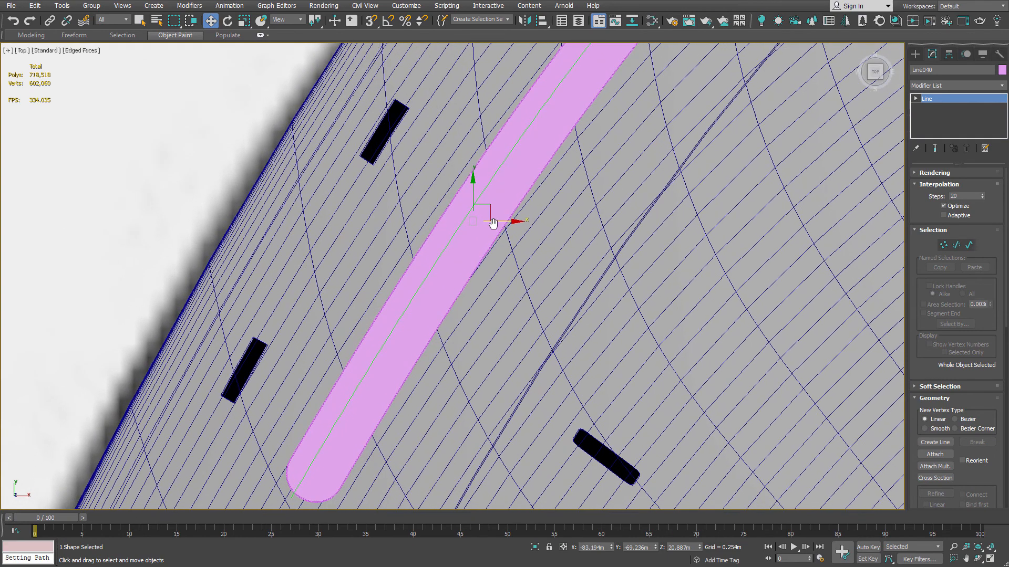
left_click_drag(490, 204, 492, 205)
Outline the copied spline at Spline level into a narrow closed band along the middle of the strip and inspect its ends.
scroll(492, 205, "down", 5)
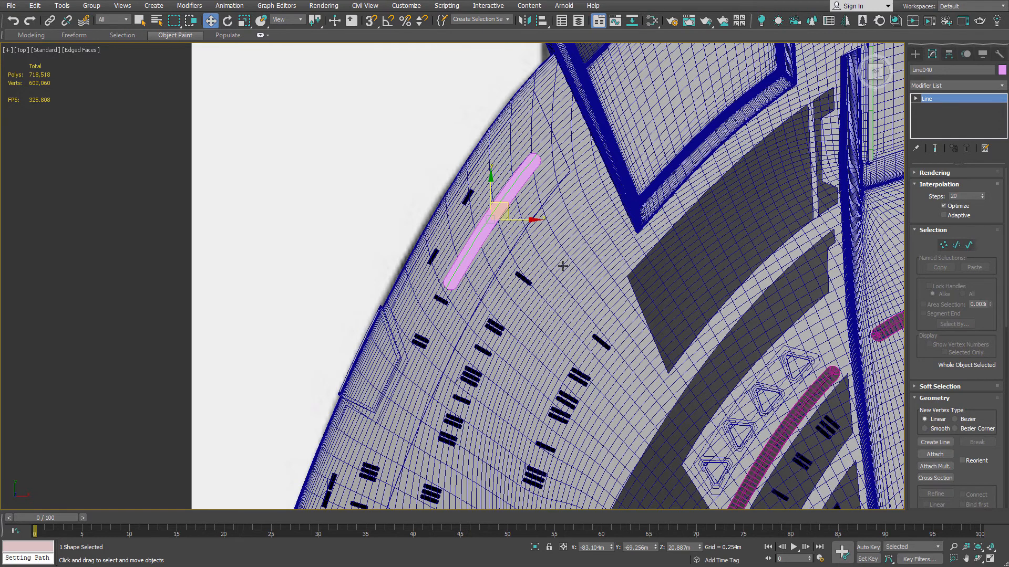
scroll(525, 266, "up", 3)
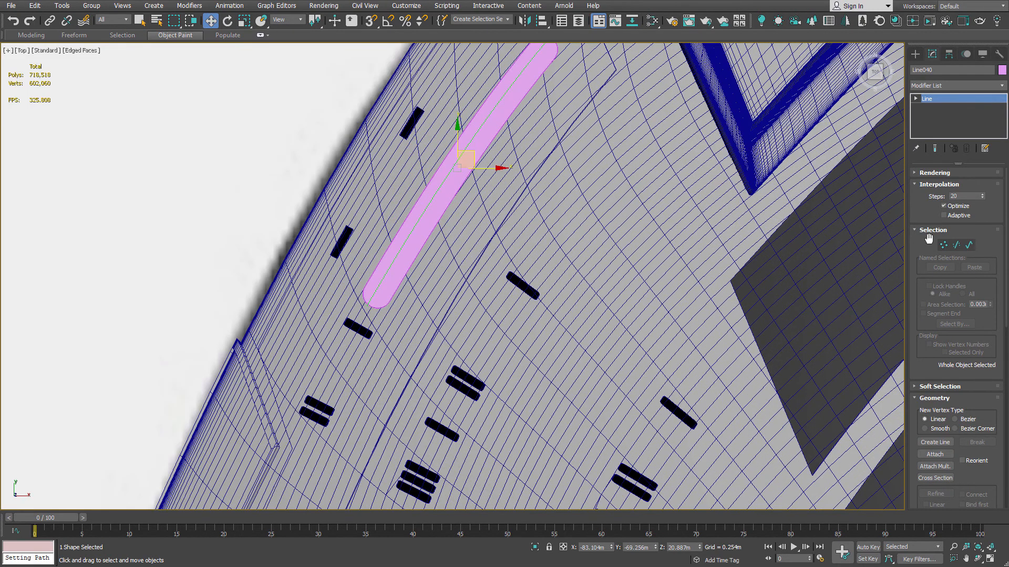
left_click(970, 246)
key("z")
scroll(988, 273, "down", 10)
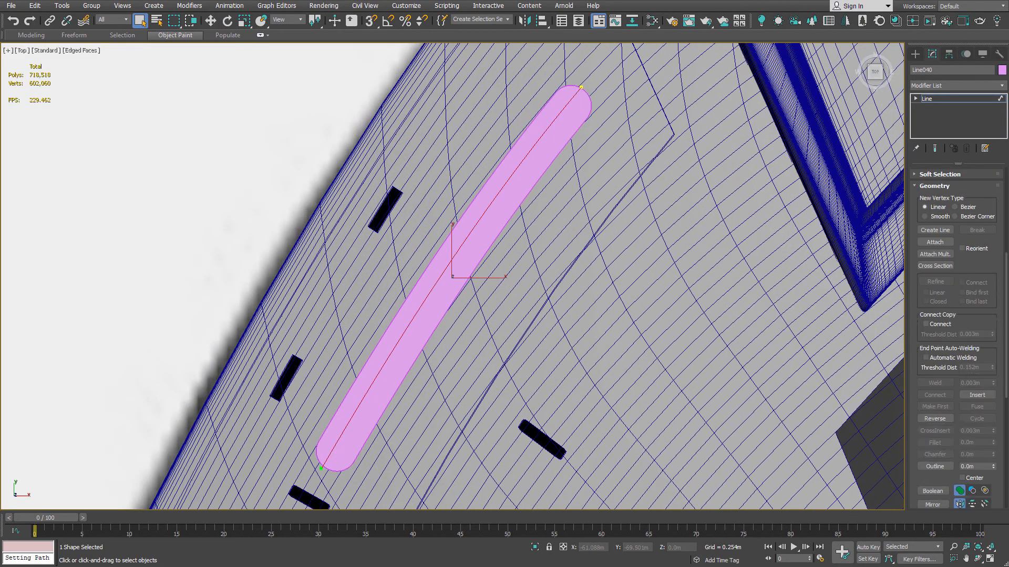
double_click(979, 327)
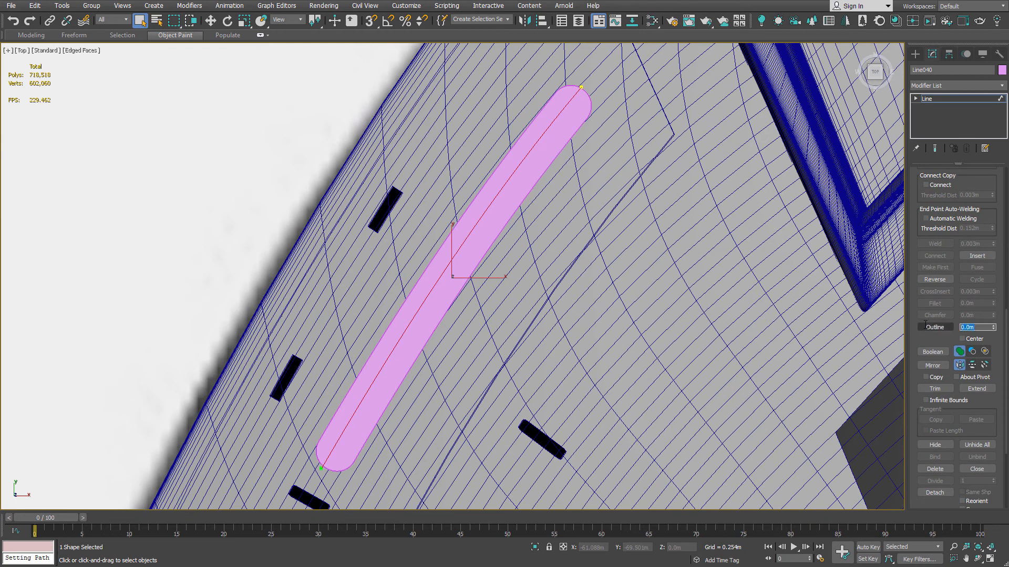
type("3")
key("Return")
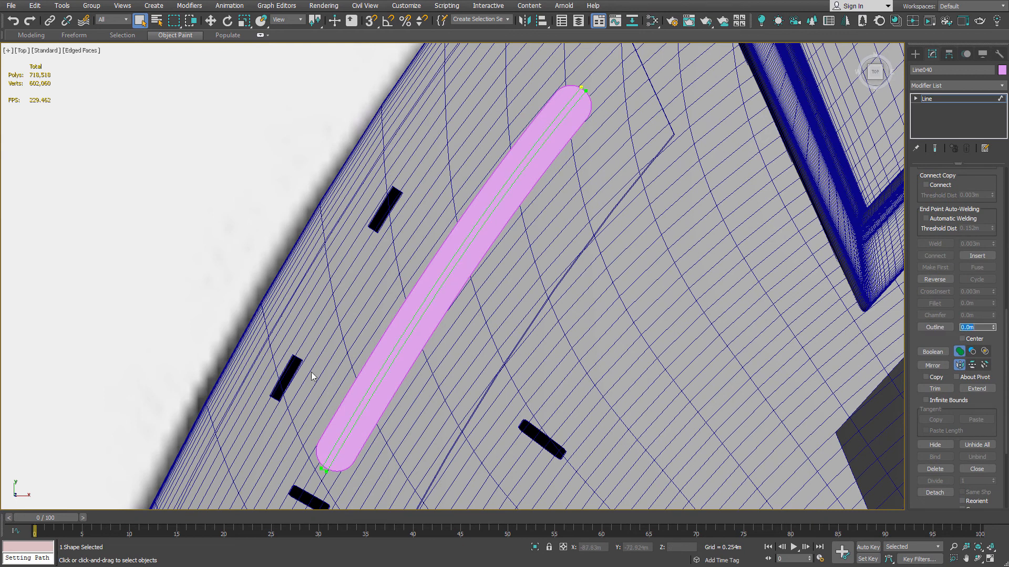
middle_click_drag(341, 405, 420, 285)
scroll(418, 281, "up", 8)
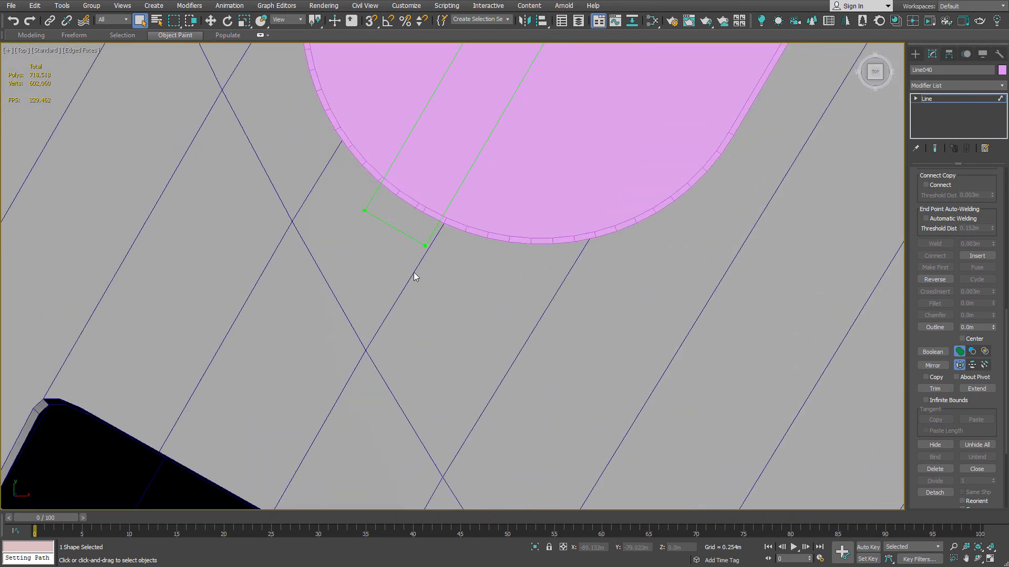
scroll(421, 257, "down", 10)
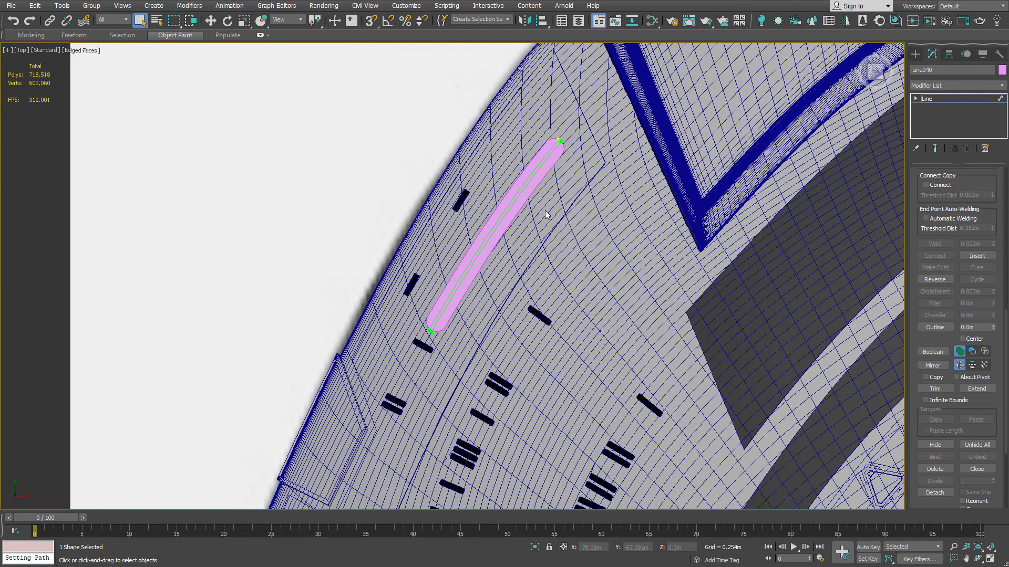
scroll(544, 212, "up", 10)
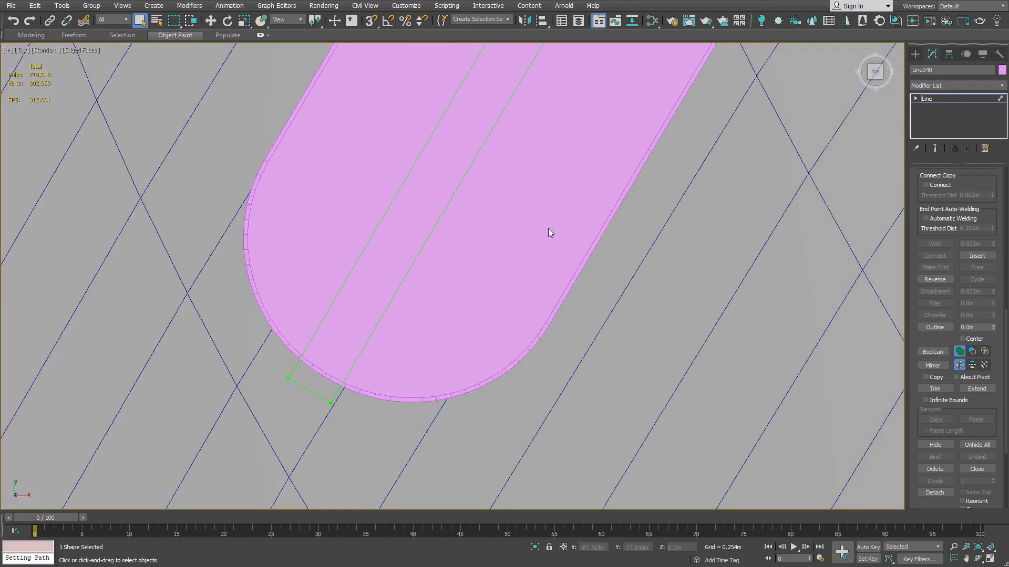
Leave Spline level and nudge the narrow outlined band along Y to -69.352 m in the Top view.
key("3")
key("w")
middle_click_drag(349, 407, 423, 277)
scroll(431, 263, "up", 1)
scroll(399, 242, "up", 2)
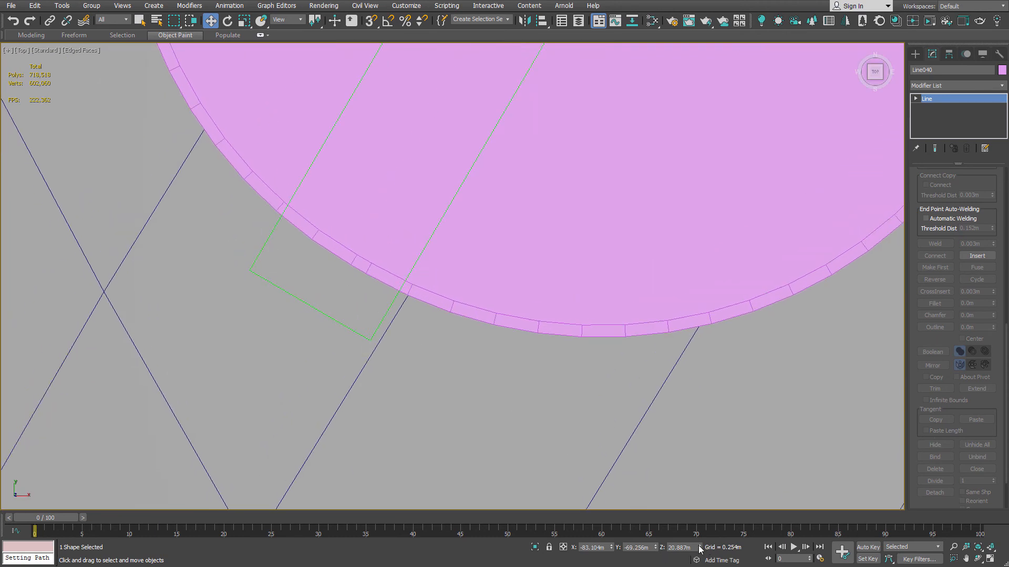
left_click_drag(655, 541, 655, 557)
scroll(440, 306, "down", 8)
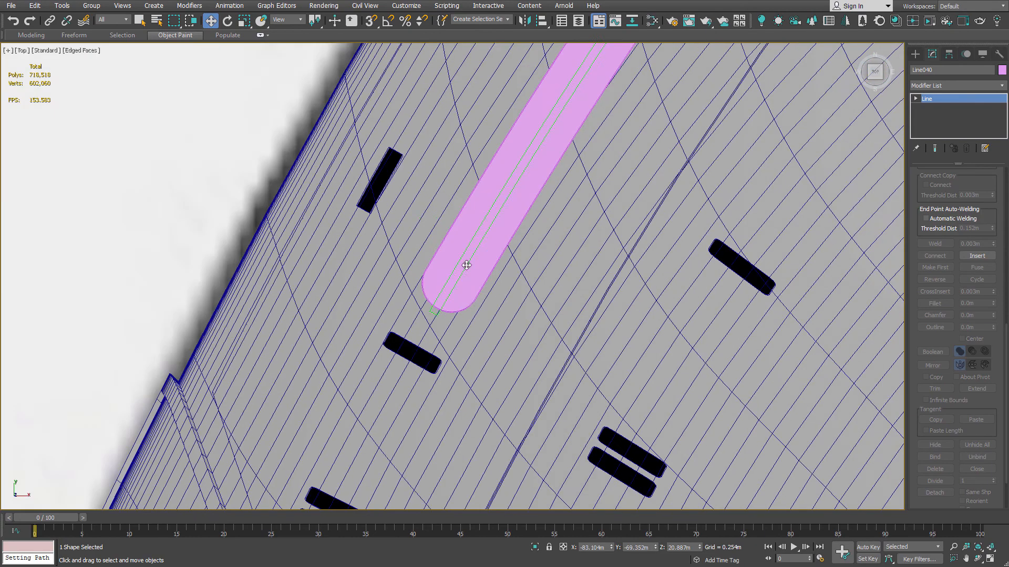
Move the narrow band slightly toward the strip's upper rounded end so its end edge meets the inset rim.
middle_click_drag(569, 174, 347, 450)
middle_click_drag(534, 158, 473, 303)
scroll(490, 204, "up", 3)
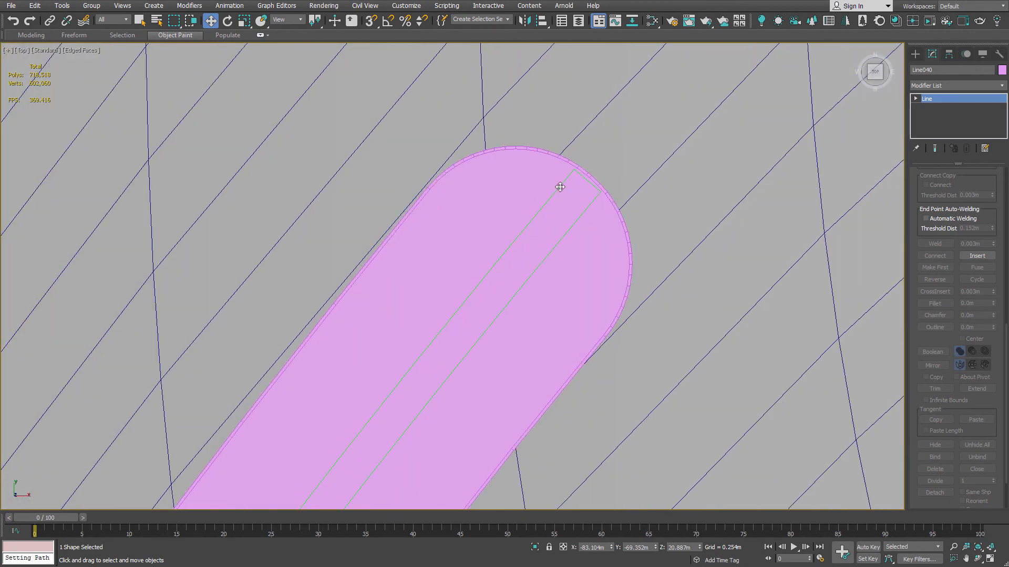
scroll(559, 185, "up", 5)
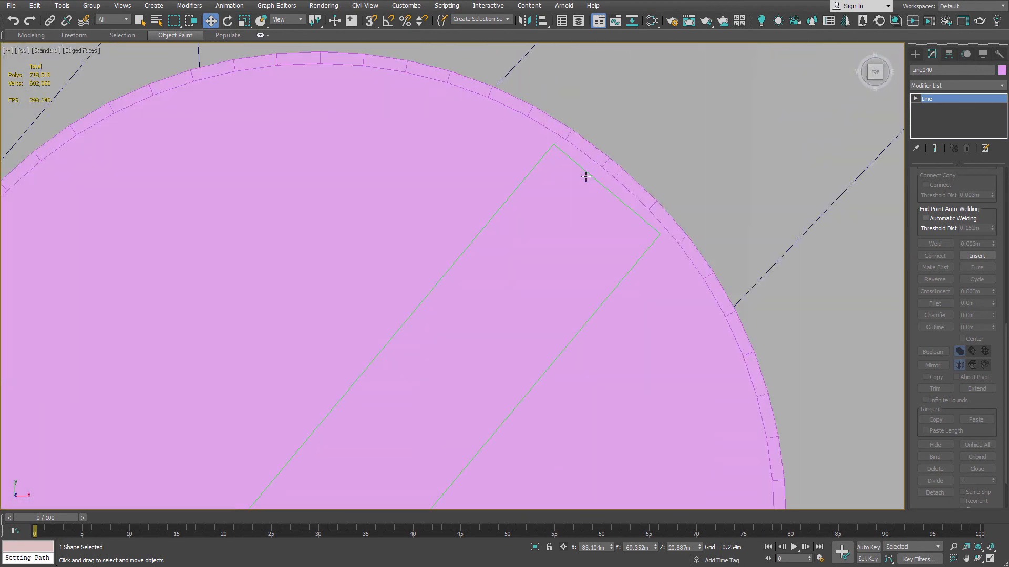
scroll(586, 176, "down", 4)
scroll(581, 178, "up", 4)
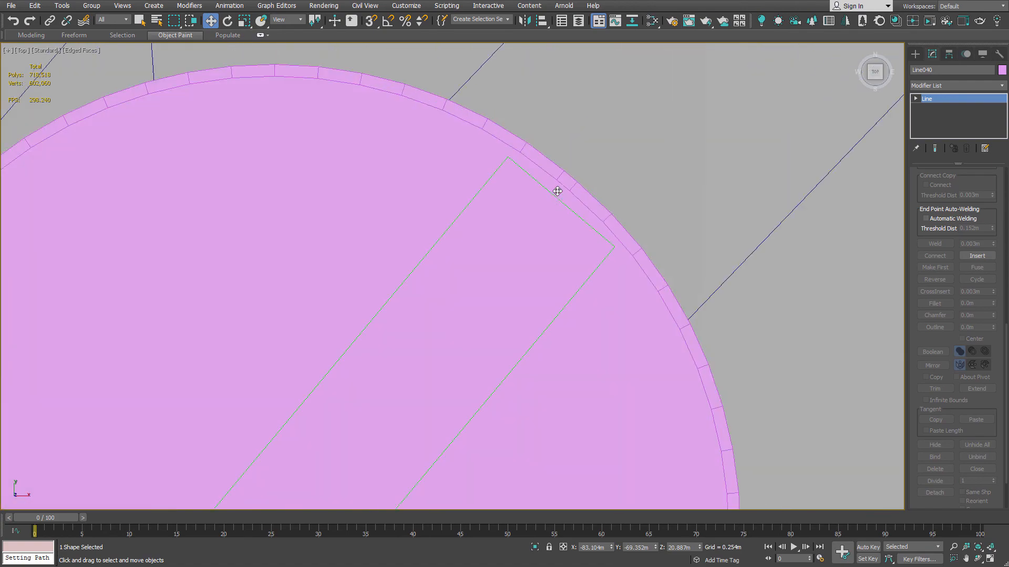
left_click_drag(557, 191, 562, 173)
scroll(543, 178, "down", 10)
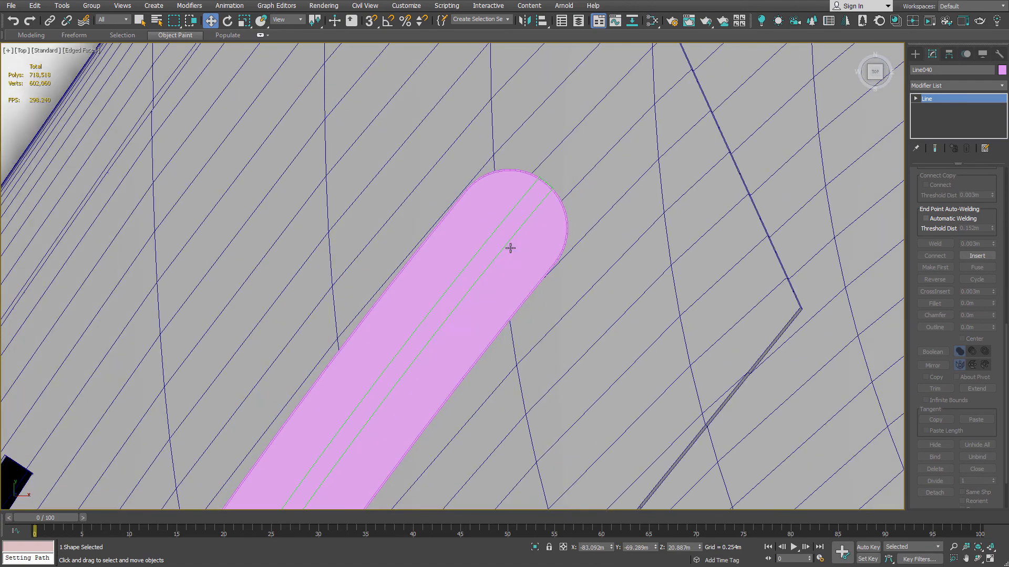
Check the band's lower end, orbit to an angled view, and convert the outlined spline to an Editable Poly.
middle_click_drag(397, 318, 491, 178)
scroll(401, 349, "up", 8)
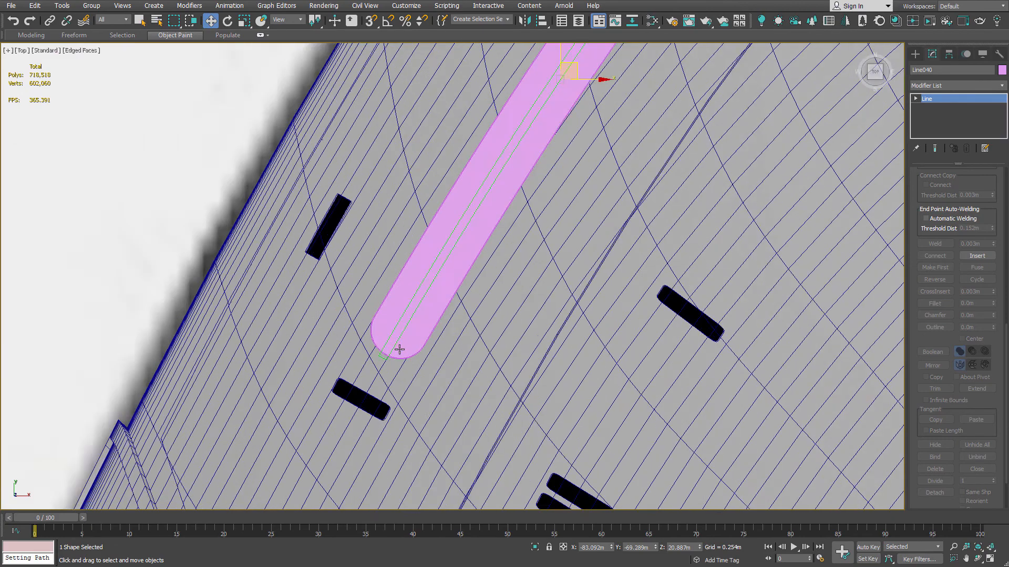
middle_click_drag(373, 331, 480, 217, "alt")
scroll(480, 216, "up", 2)
middle_click_drag(550, 148, 540, 230)
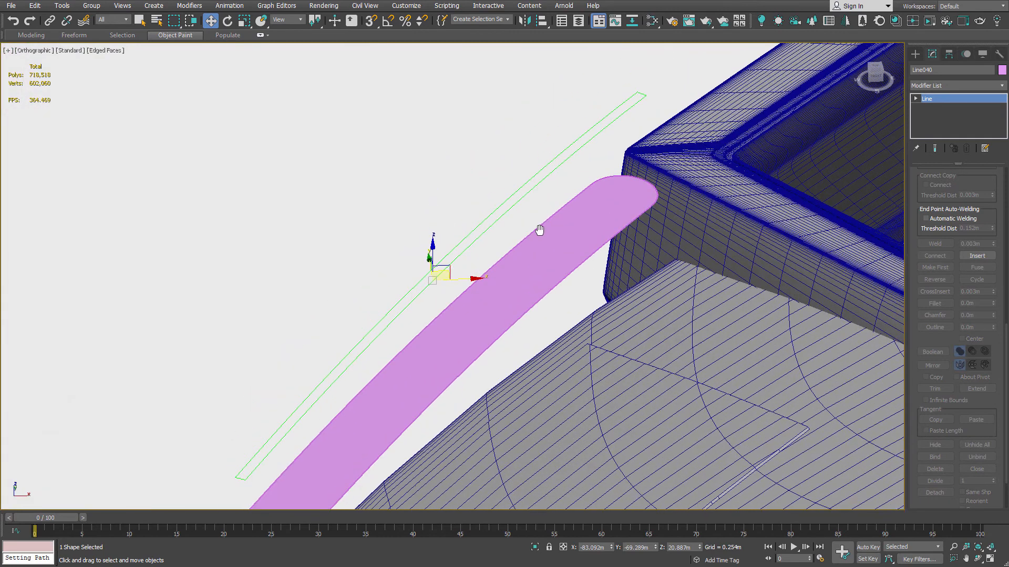
right_click(566, 157)
mouse_move(633, 266)
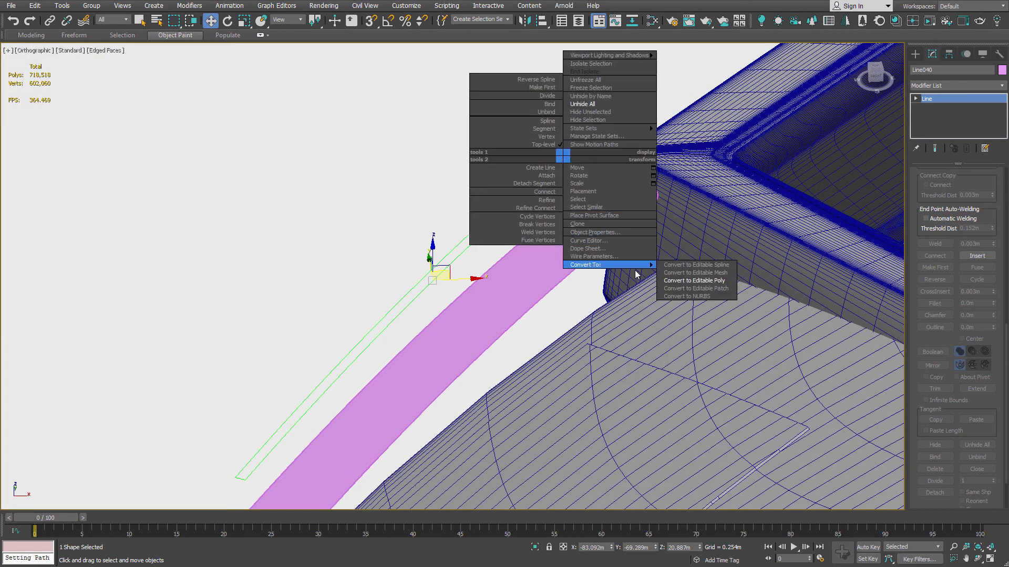
left_click(706, 281)
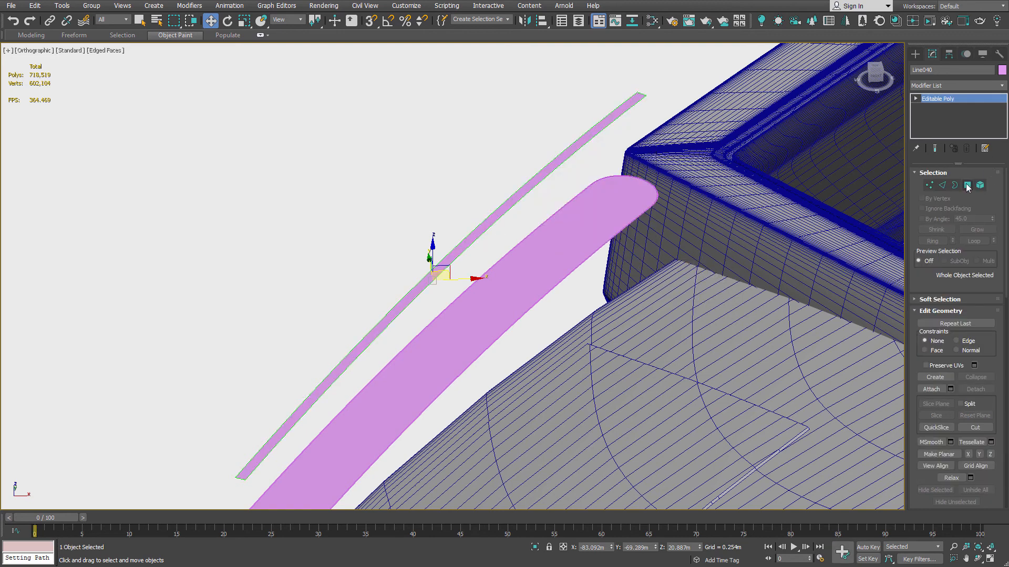
Extrude the narrow band's polygon upward by about 1.774 m to form a tall thin cutter.
left_click(967, 186)
left_click(567, 153)
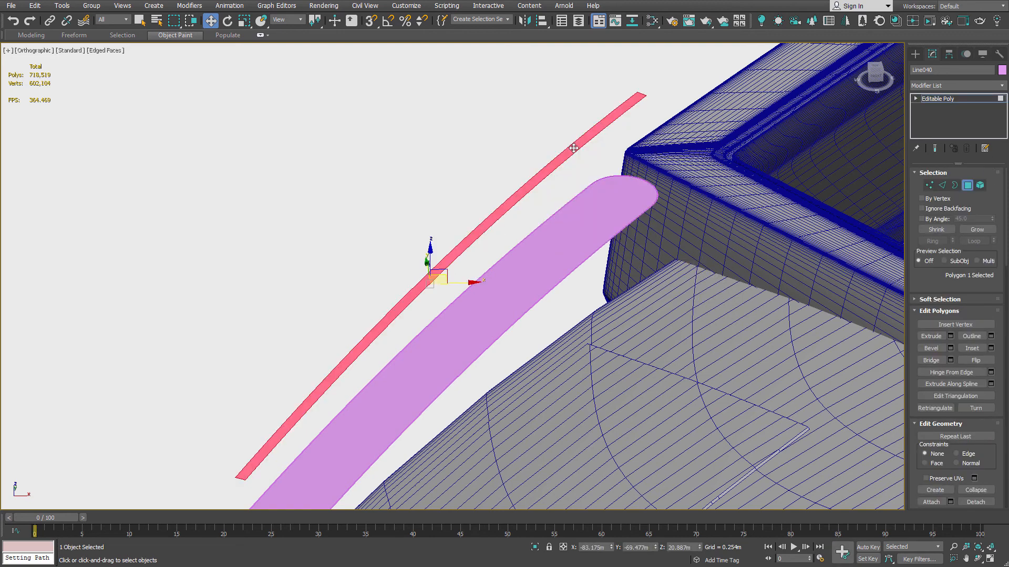
right_click(547, 162)
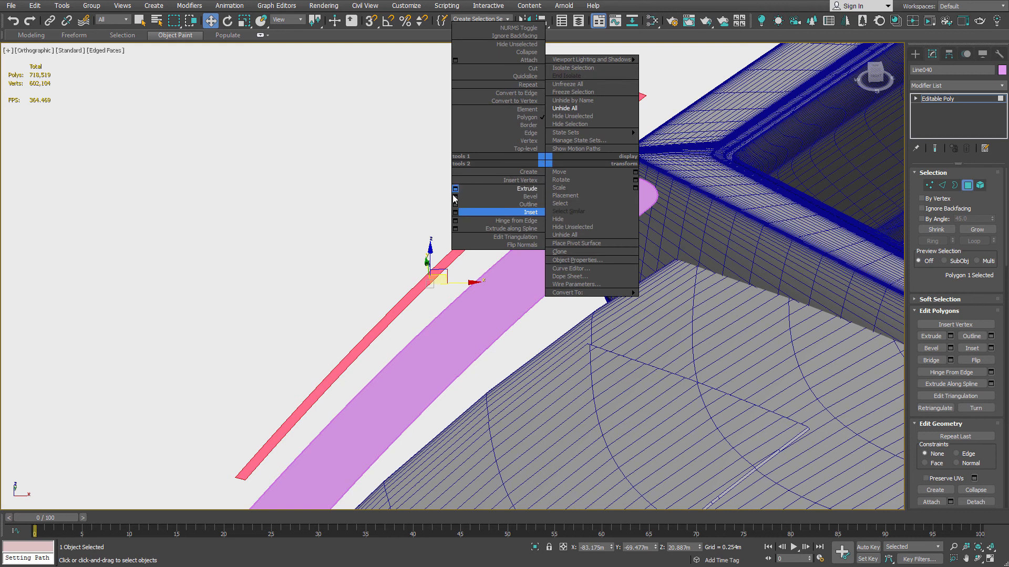
left_click(456, 191)
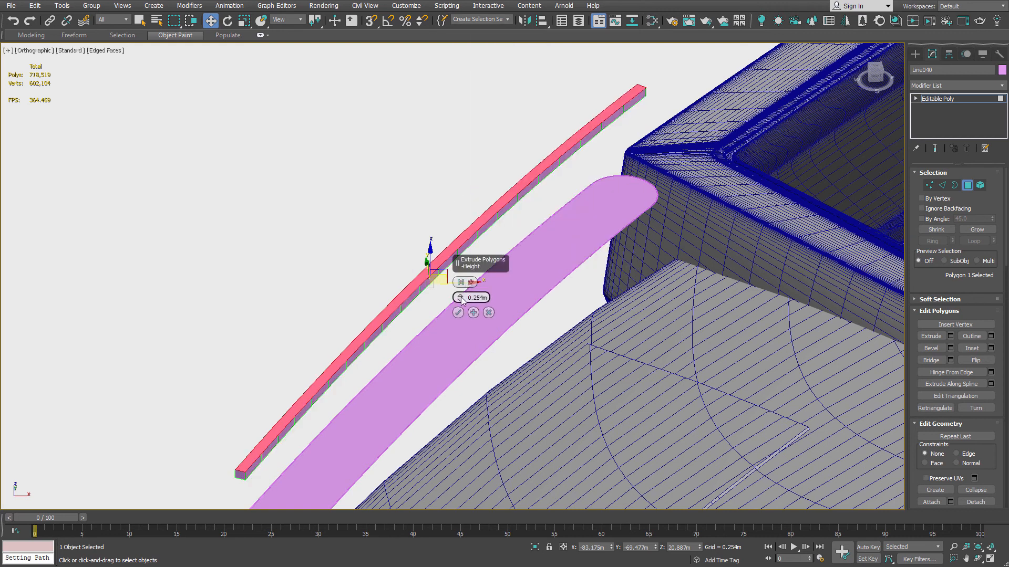
left_click_drag(461, 298, 468, 238)
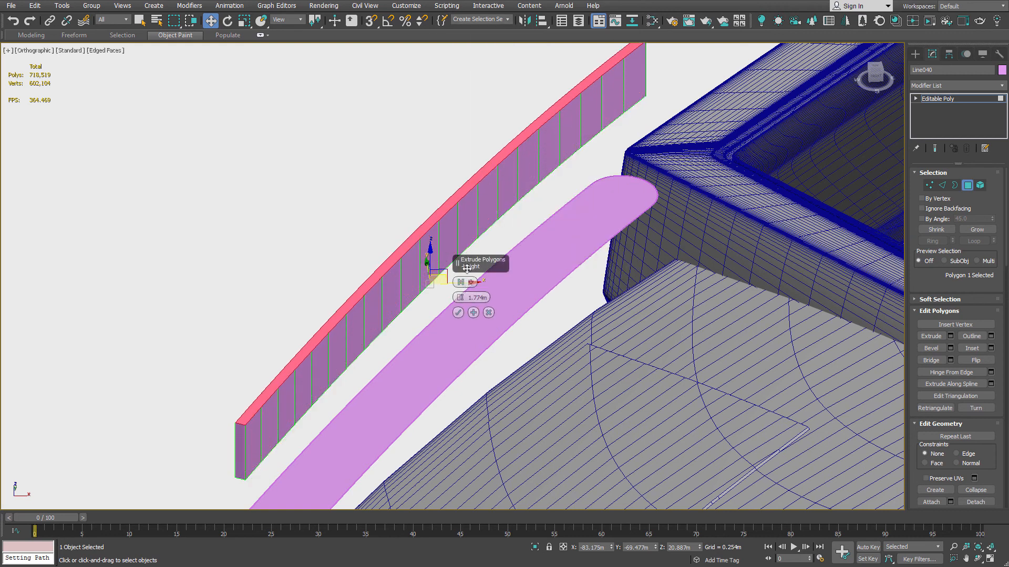
left_click(458, 313)
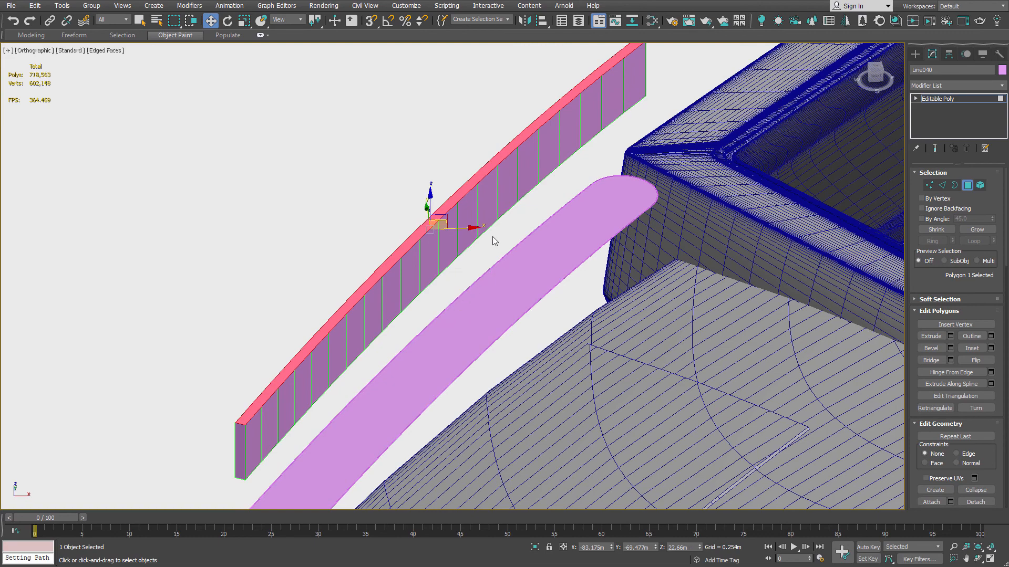
Leave Polygon level and lower the extruded cutter along Z to about 17.535 m so it passes through the flat strip.
middle_click_drag(492, 237, 484, 201)
key("4")
scroll(480, 203, "down", 5)
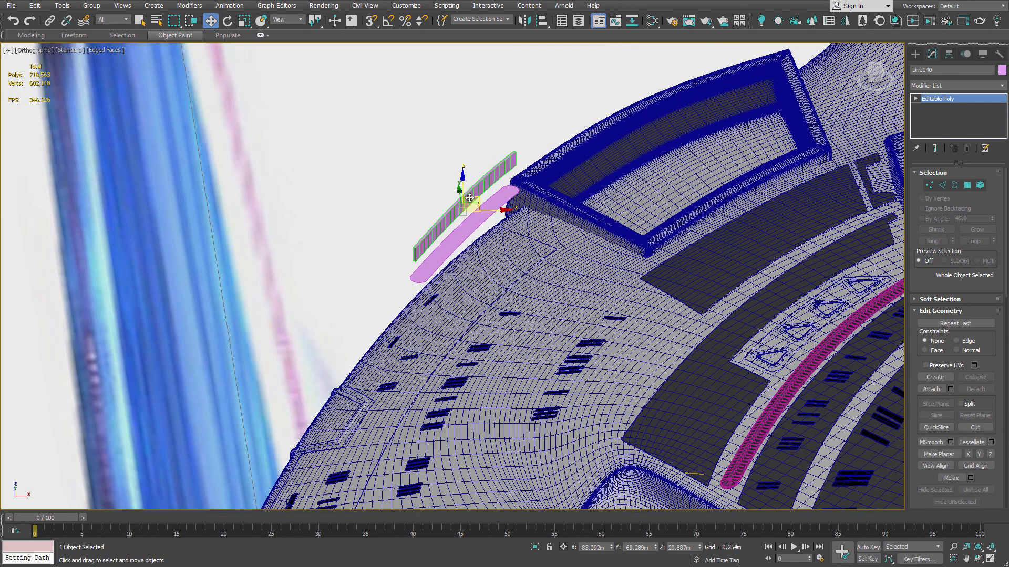
left_click_drag(463, 181, 465, 209)
mouse_move(465, 208)
middle_mouse_down("alt")
mouse_move(475, 242)
mouse_move(469, 204)
middle_mouse_up("alt")
scroll(462, 234, "up", 8)
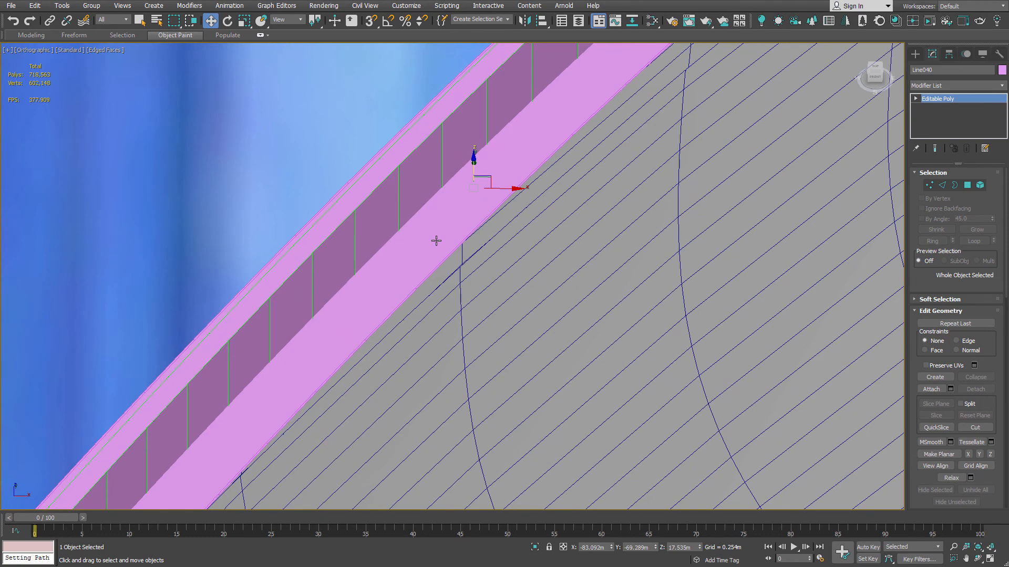
Imprint the cutter's outline onto the flat strip using ProBoolean set to Subtraction with the Imprint option.
key("q")
left_click(437, 240)
scroll(562, 151, "up", 2)
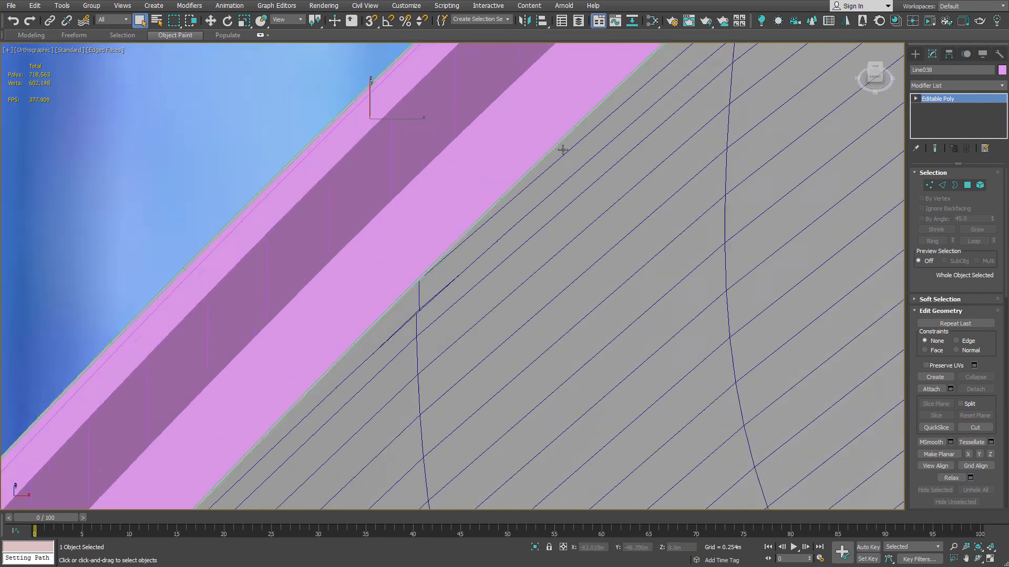
scroll(555, 156, "down", 6)
left_click(915, 53)
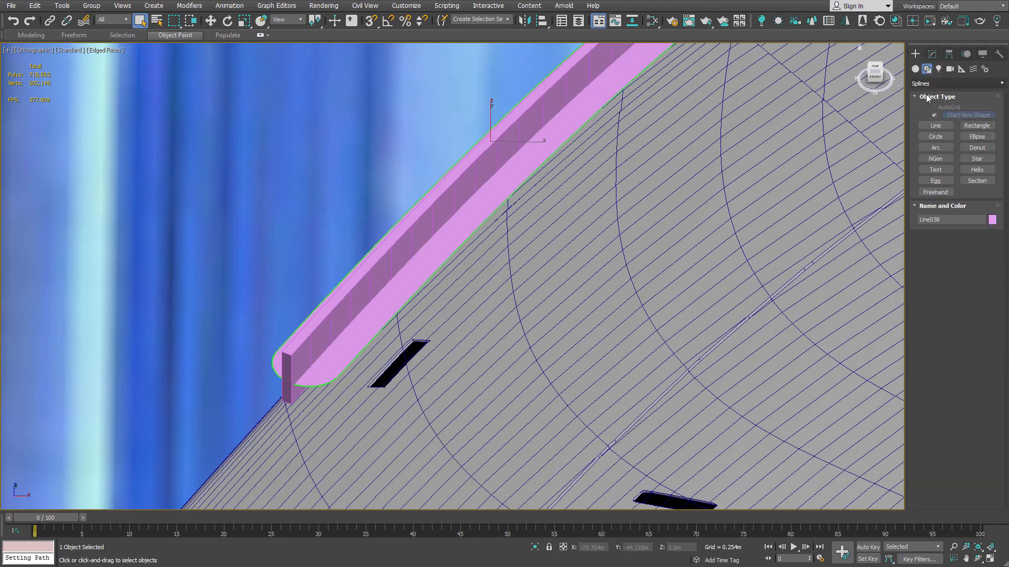
left_click(917, 69)
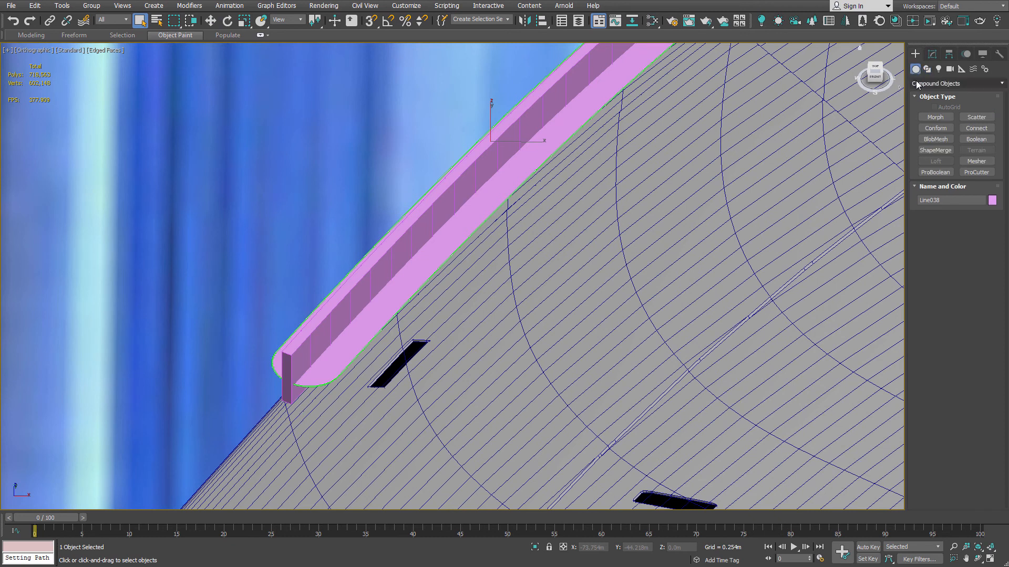
left_click(935, 172)
left_click(953, 230)
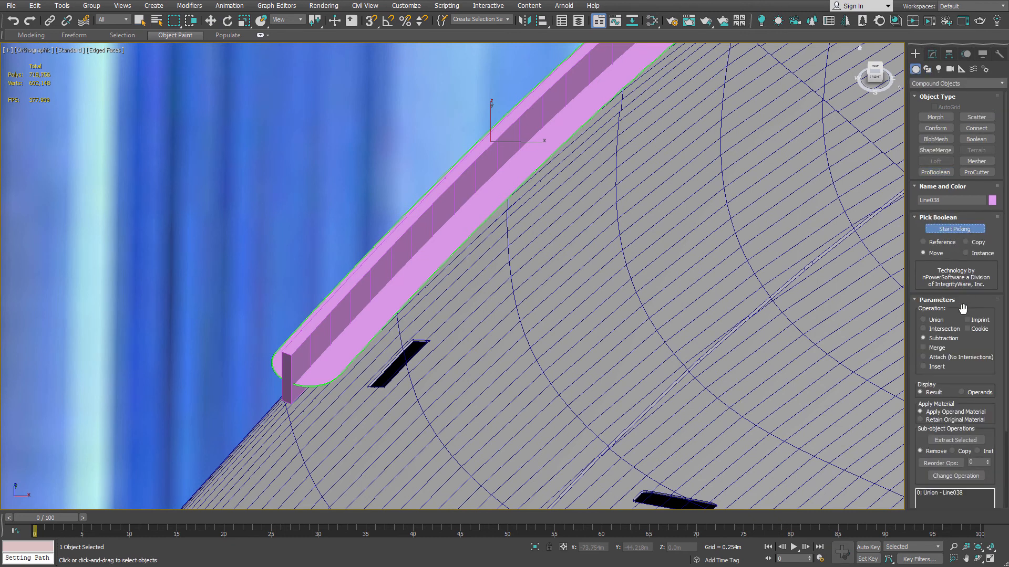
left_click(967, 320)
left_click(467, 184)
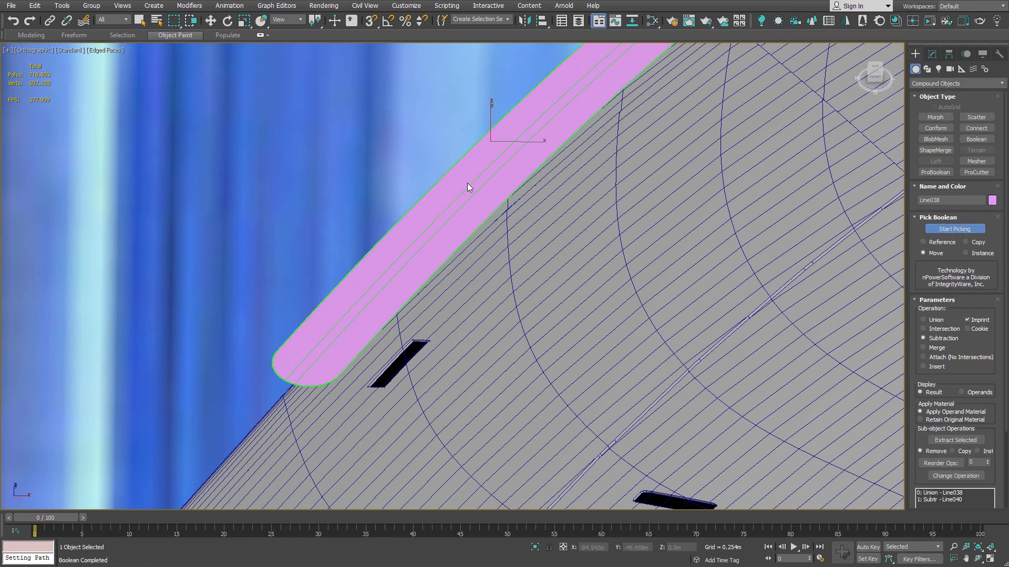
Examine the imprinted central band, the upright emitter plate at its lower end, and the ribs of the existing phaser strip.
scroll(512, 162, "down", 4)
scroll(512, 131, "up", 5)
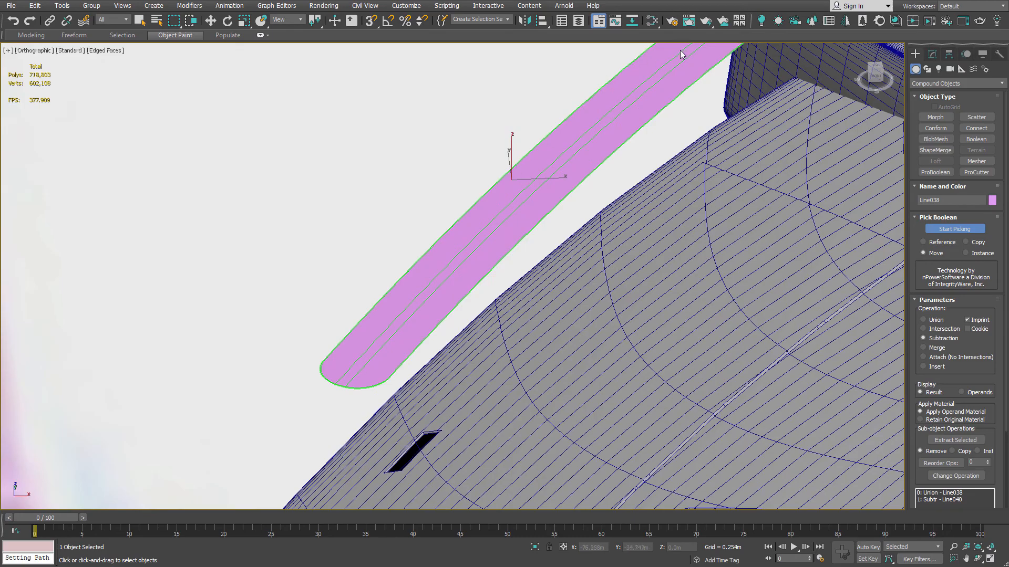
middle_click_drag(675, 56, 586, 158, "alt")
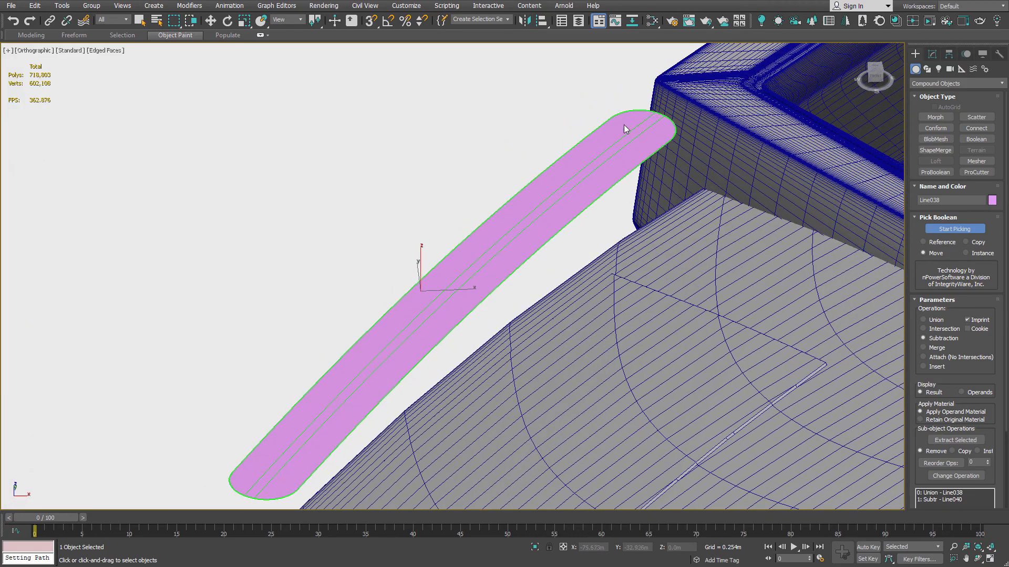
middle_click_drag(623, 122, 612, 180, "alt")
scroll(569, 163, "up", 5)
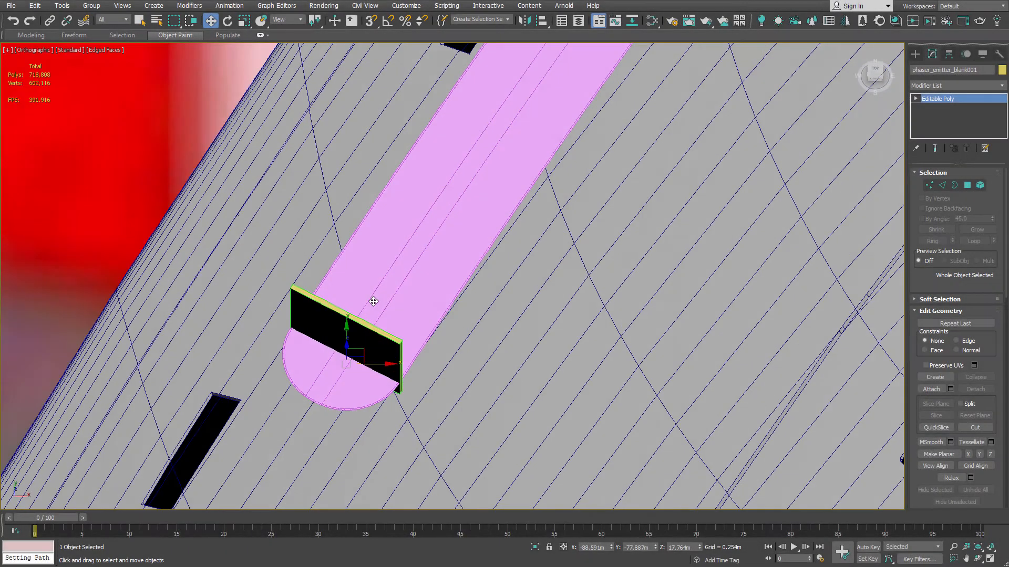
middle_click_drag(372, 297, 372, 267, "alt")
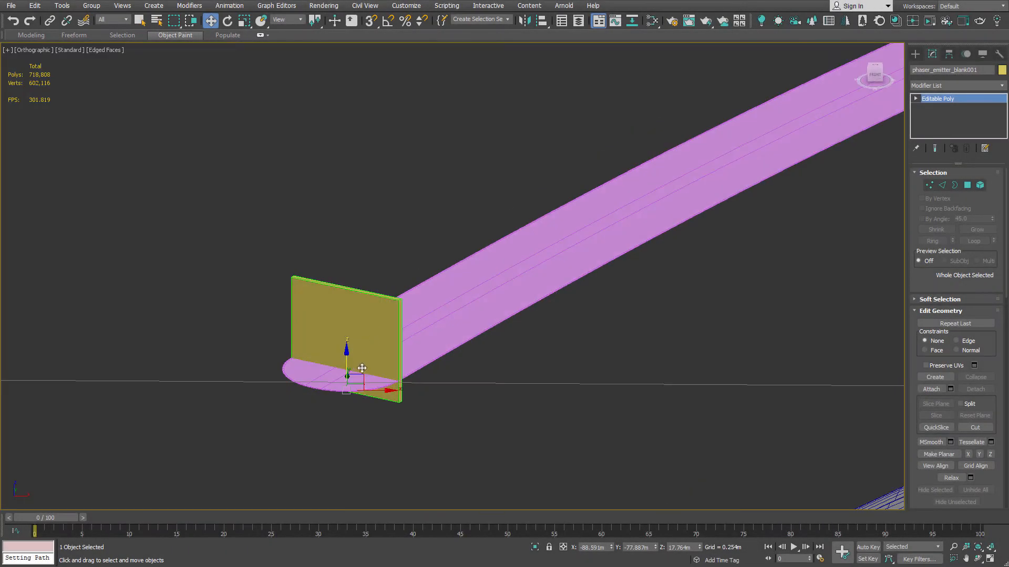
scroll(359, 370, "up", 4)
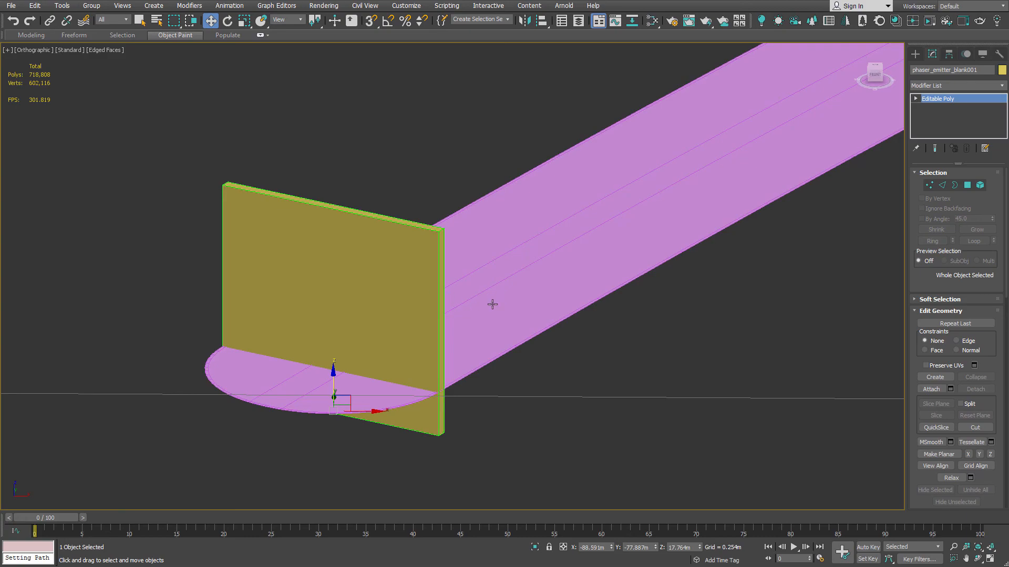
scroll(556, 313, "down", 5)
scroll(753, 344, "up", 8)
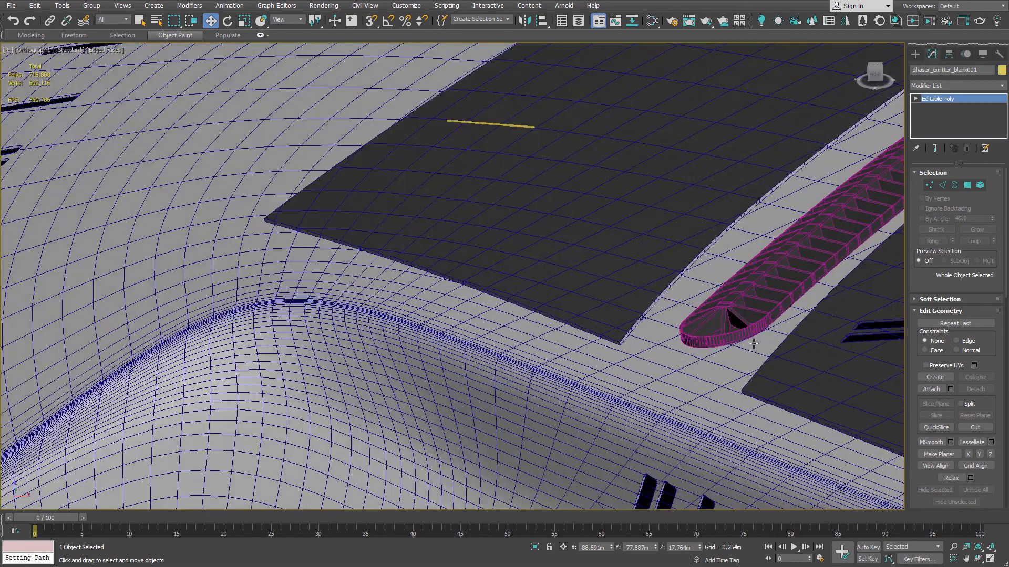
scroll(754, 343, "up", 4)
scroll(578, 226, "down", 5)
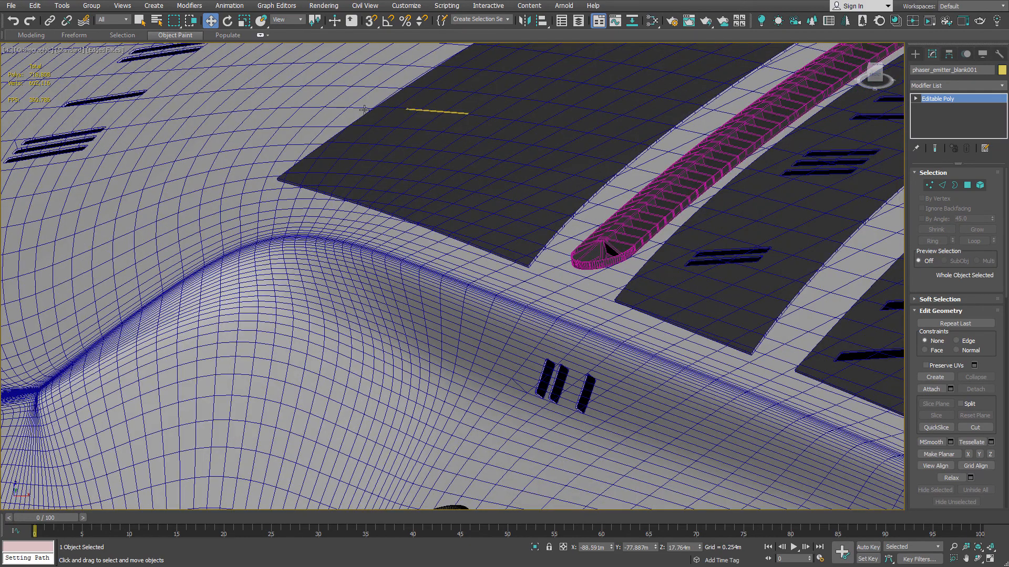
Clone the emitter plate along the strip as 7 copies in the Top view, spaced about 0.24 m in X and 0.39 m in Y.
key("t")
scroll(329, 113, "down", 10)
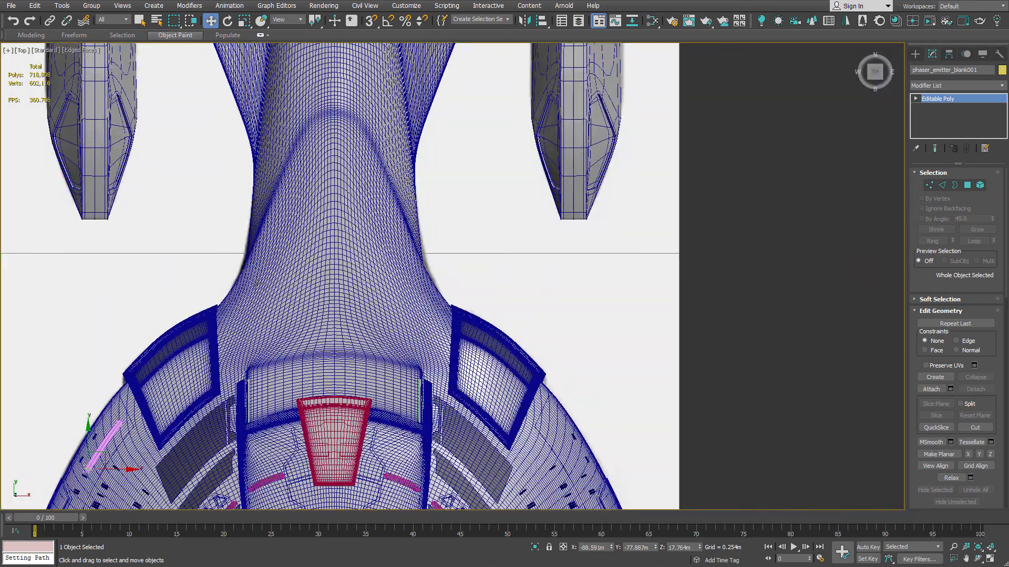
middle_click_drag(158, 295, 414, 245)
scroll(344, 331, "up", 6)
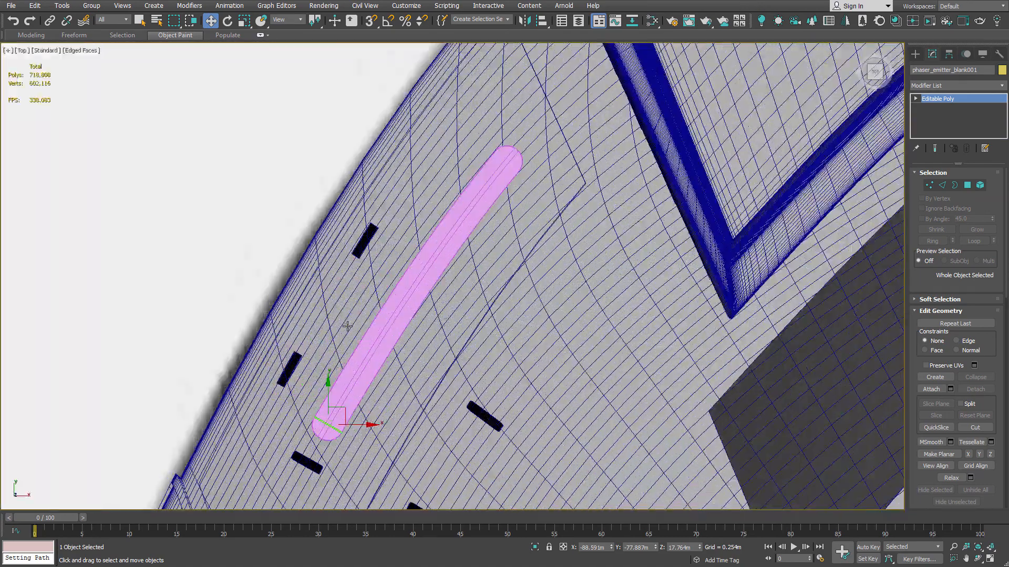
scroll(332, 347, "up", 5)
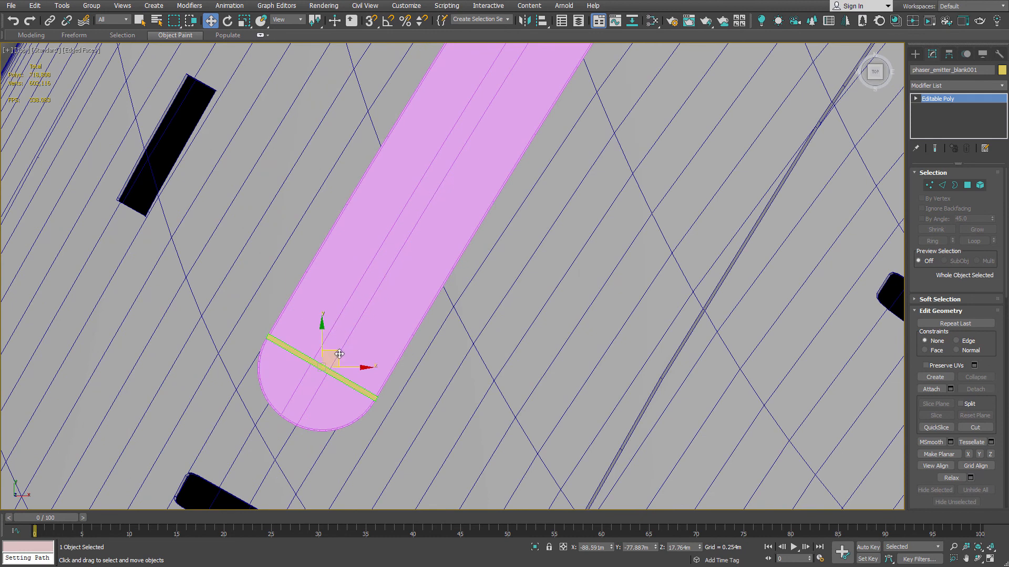
left_click_drag(327, 355, 347, 334, "shift")
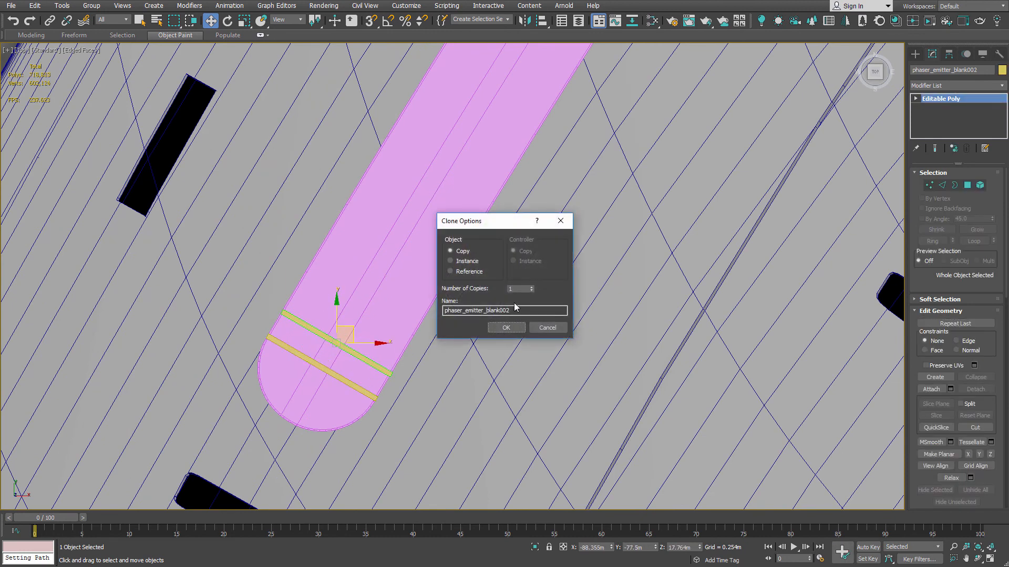
left_click(531, 287)
left_click(531, 288)
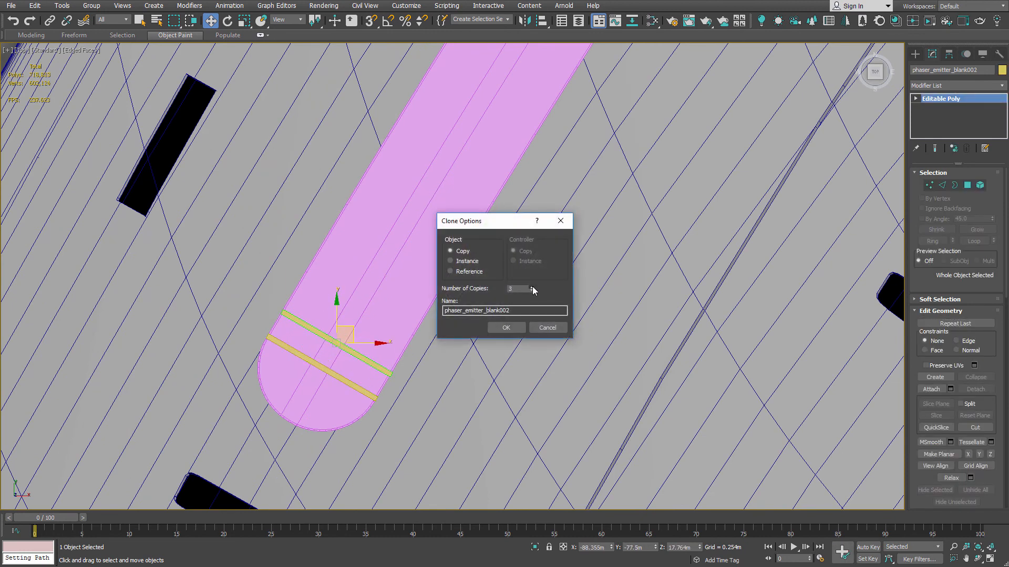
left_click(511, 327)
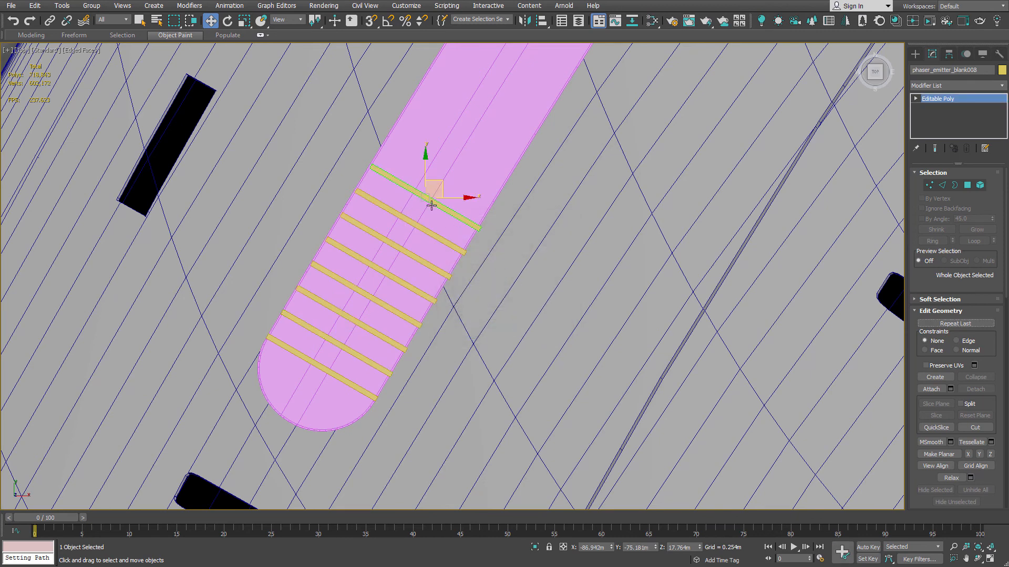
Undo the emitter plate clones along the strip, leaving only the original plate at its lower end.
scroll(431, 309, "down", 3)
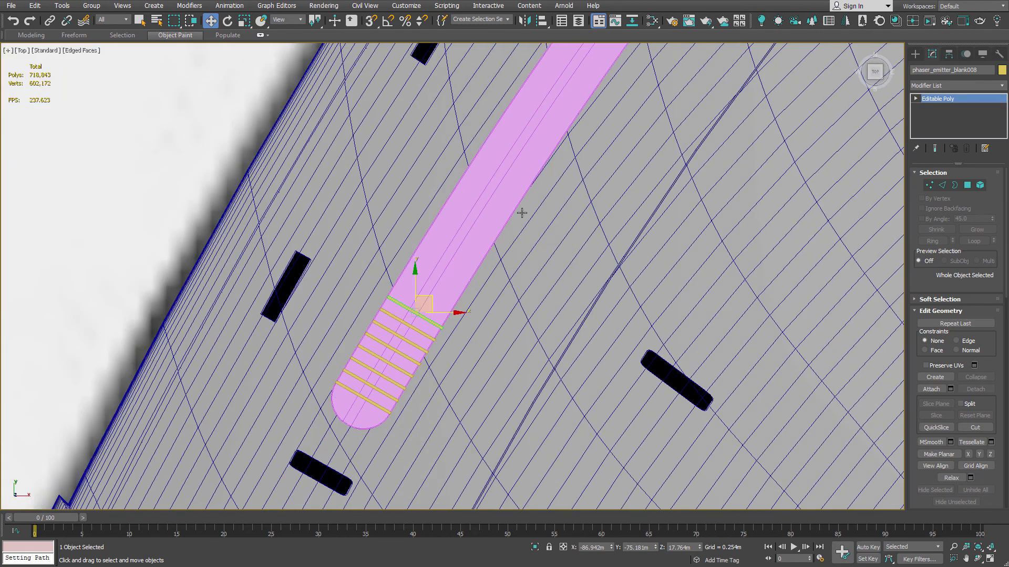
scroll(521, 212, "down", 3)
scroll(518, 235, "up", 3)
key("ctrl+z")
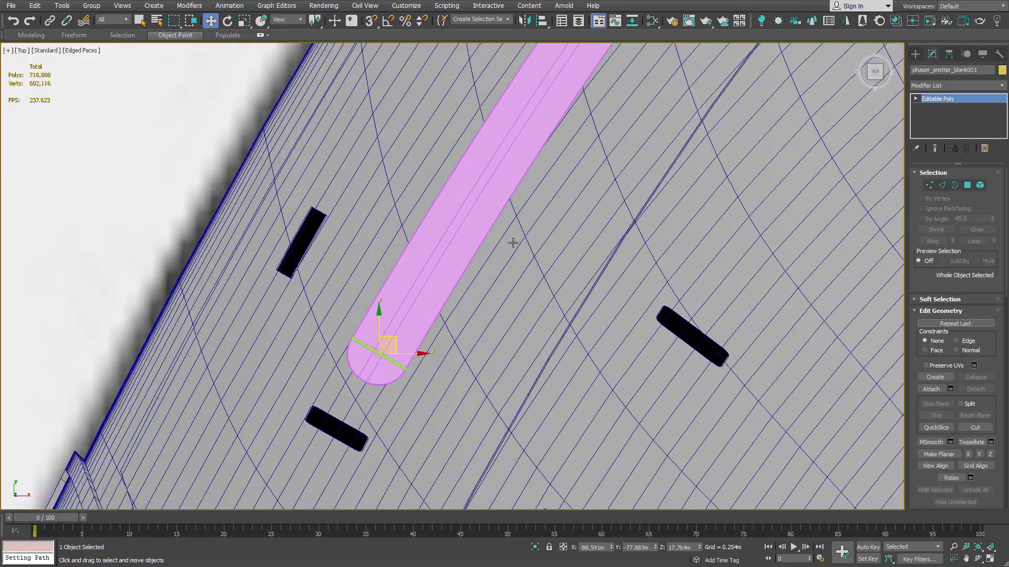
scroll(502, 255, "down", 3)
Clone the curved spline below the saucer as a single copy, raised along Z to about 20.621 m.
middle_click_drag(434, 275, 389, 392, "alt")
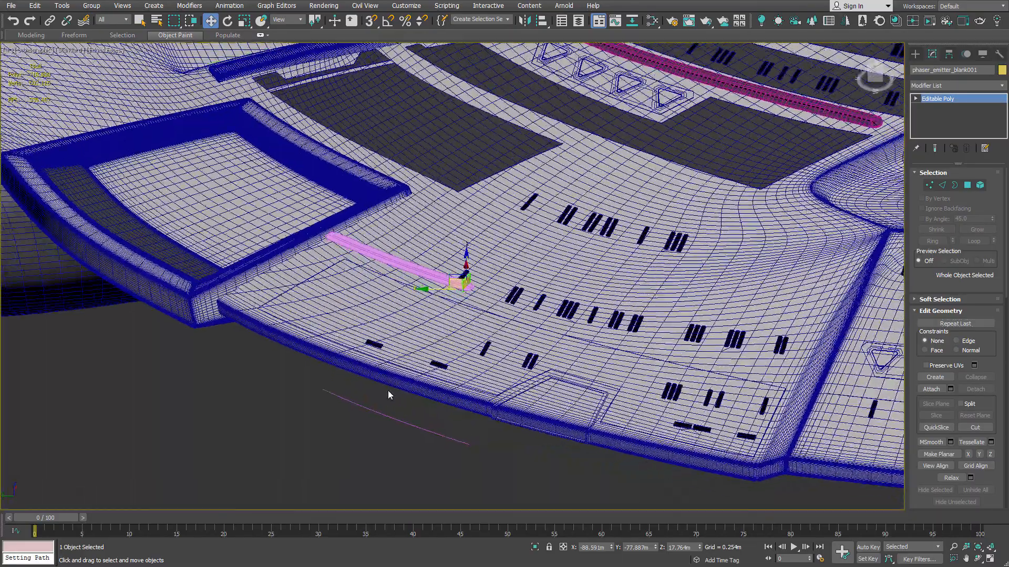
left_click_drag(392, 460, 392, 460)
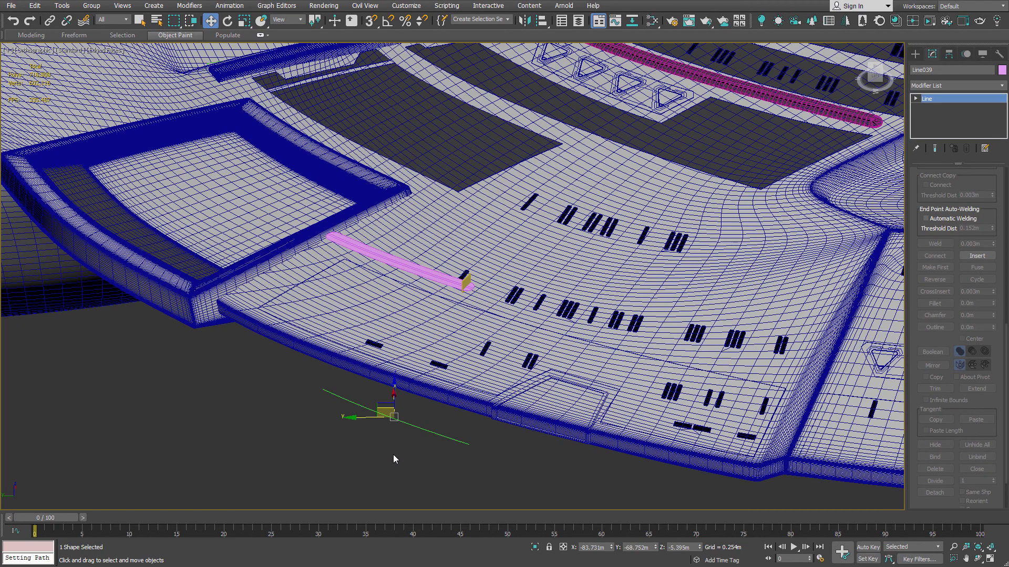
middle_click_drag(408, 398, 424, 380, "alt")
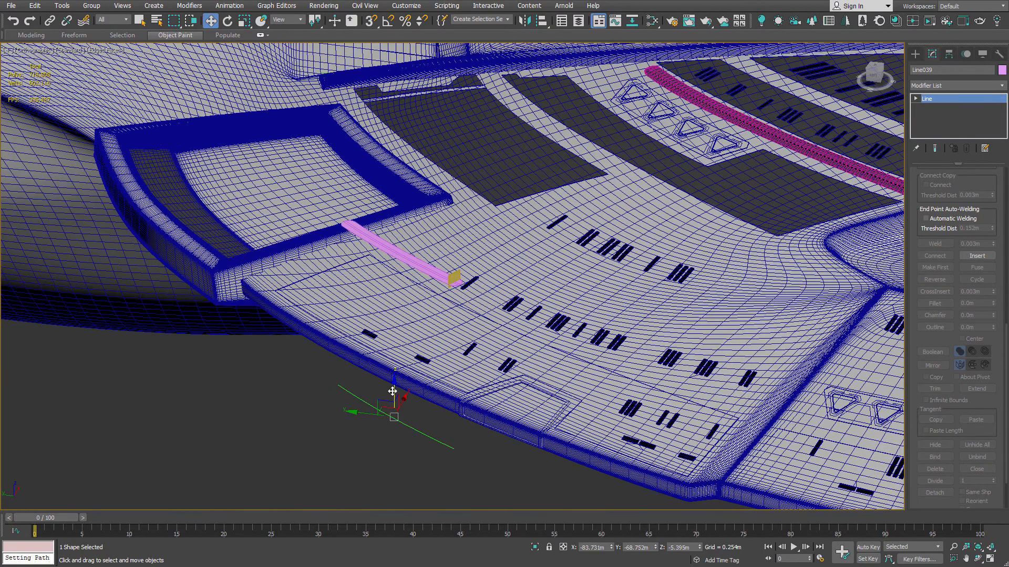
left_click_drag(387, 389, 387, 217, "shift")
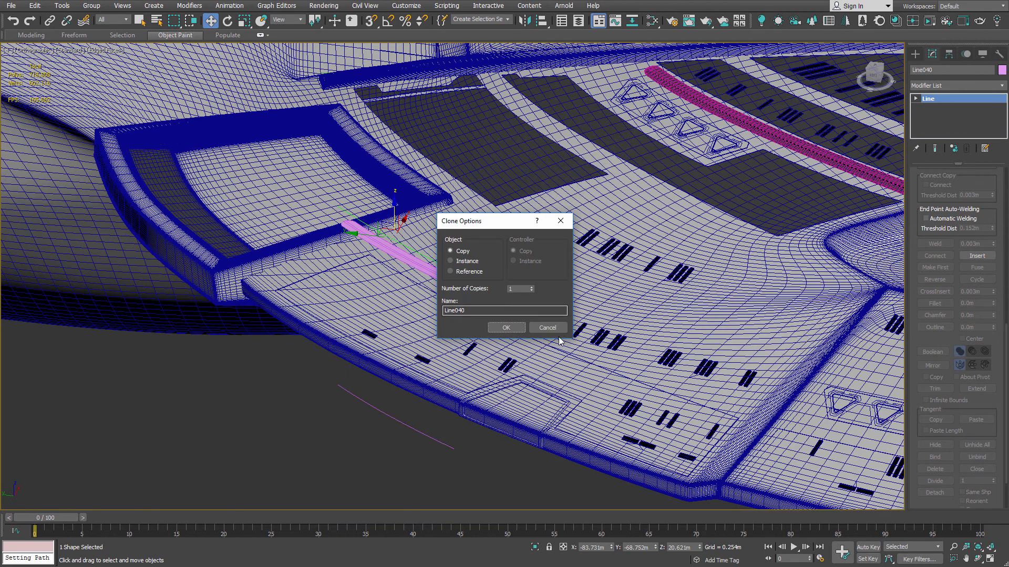
left_click(501, 328)
In the Top view, move the copied spline about 0.767 m in X and -0.587 m in Y onto the strip's centreline.
key("t")
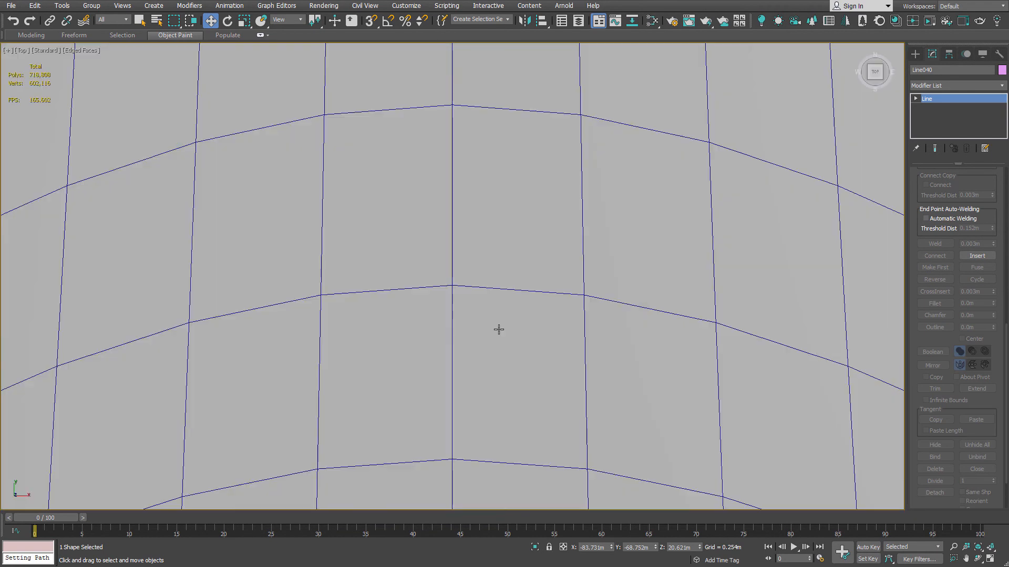
key("z")
left_click_drag(463, 266, 484, 273)
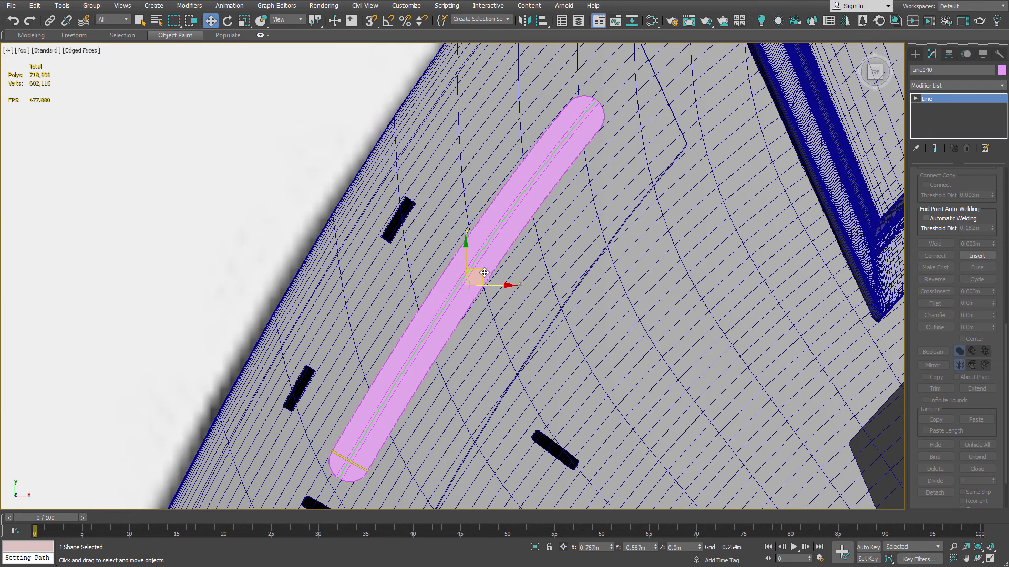
left_click_drag(485, 272, 484, 272)
scroll(484, 273, "up", 5)
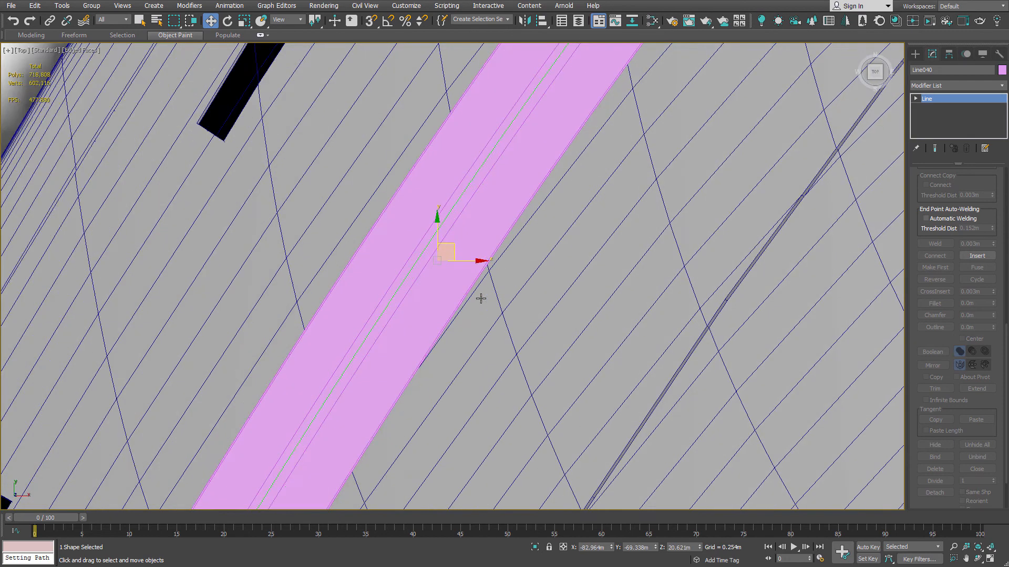
scroll(481, 298, "down", 4)
scroll(420, 381, "down", 2)
middle_click_drag(409, 393, 426, 317)
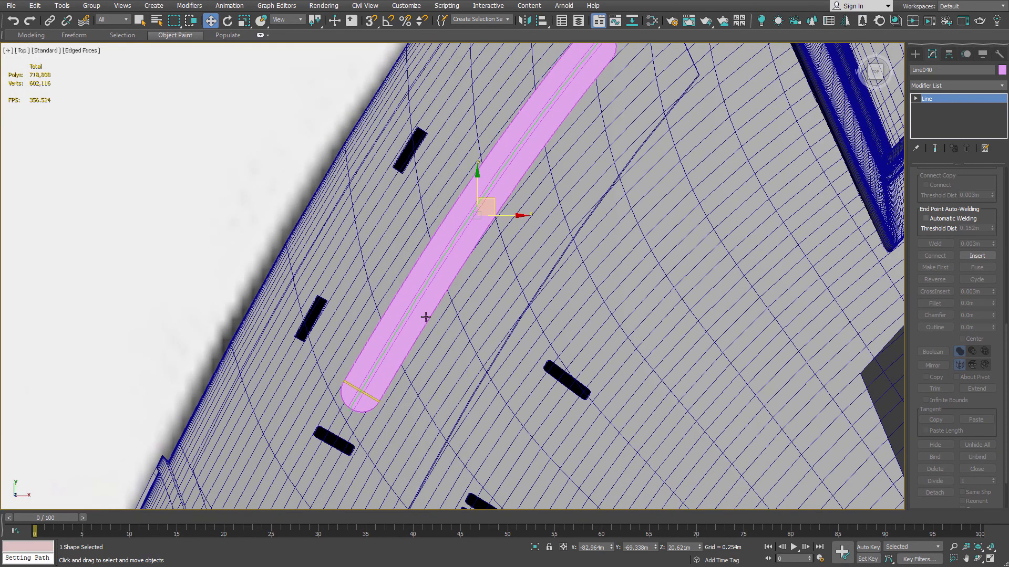
Attach the emitter plate at the strip's lower end to the copied centreline spline with a Path Constraint.
scroll(391, 387, "up", 4)
scroll(344, 400, "up", 3)
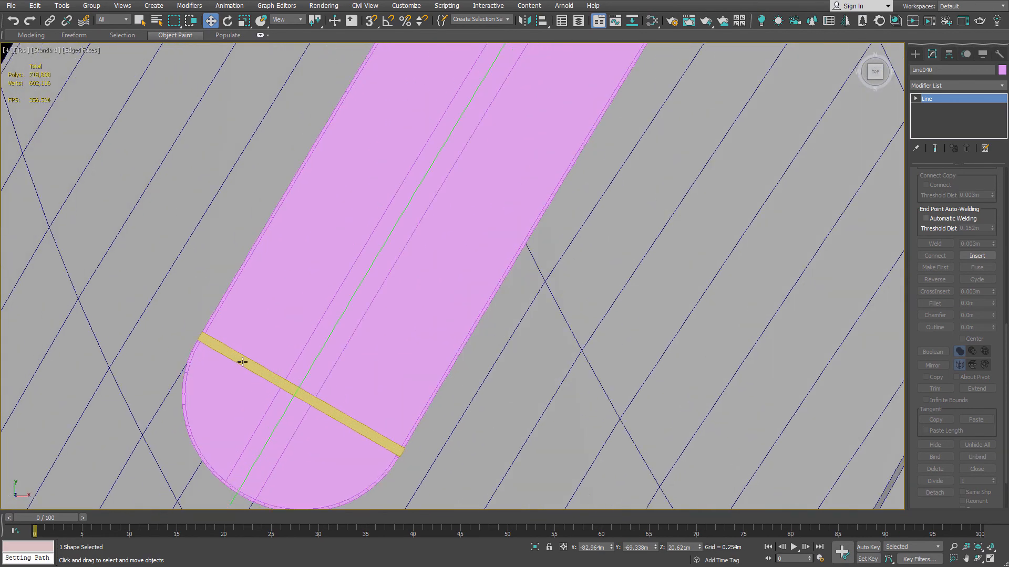
key("q")
left_click(258, 370)
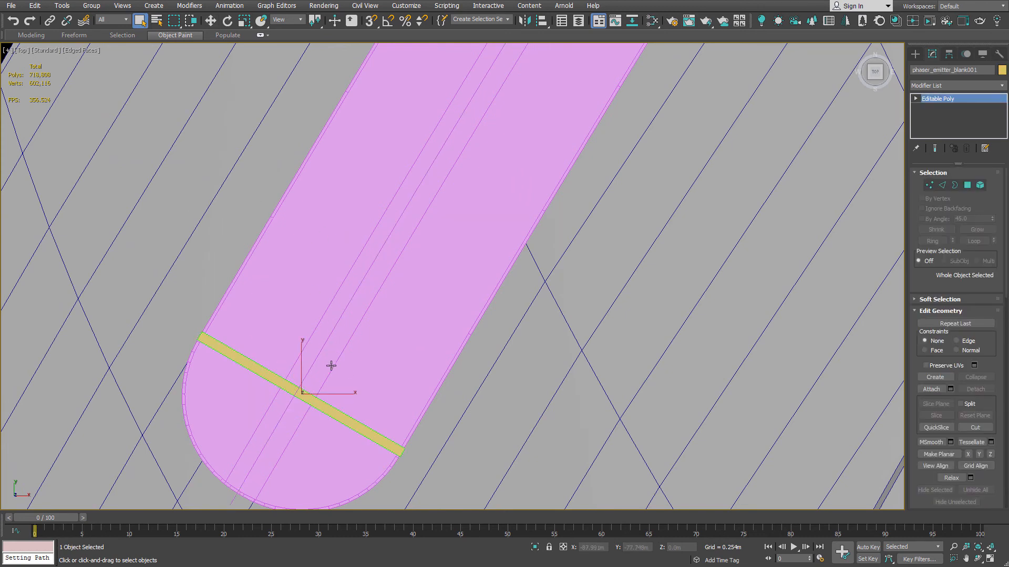
left_click(229, 5)
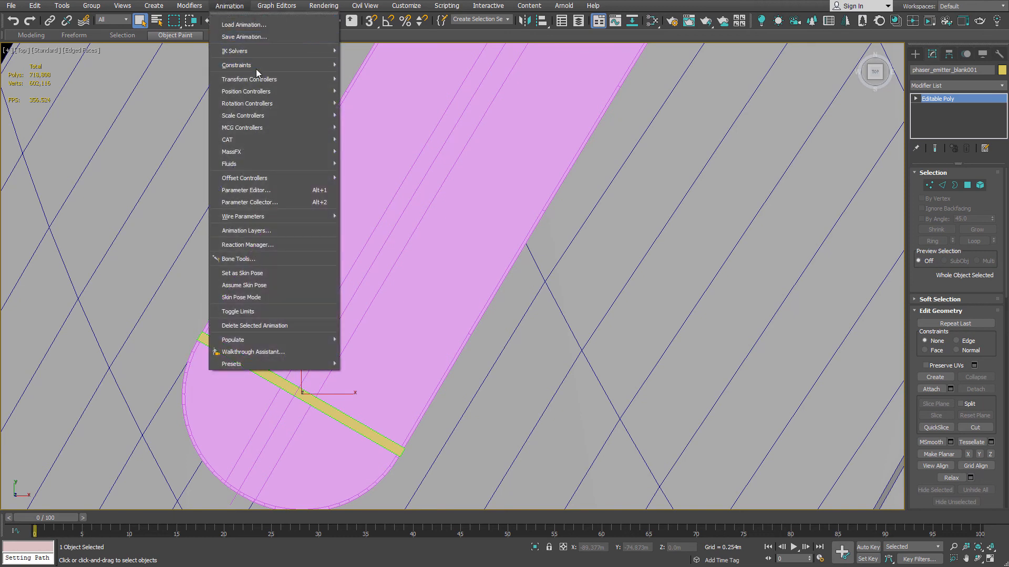
mouse_move(258, 65)
left_click(371, 98)
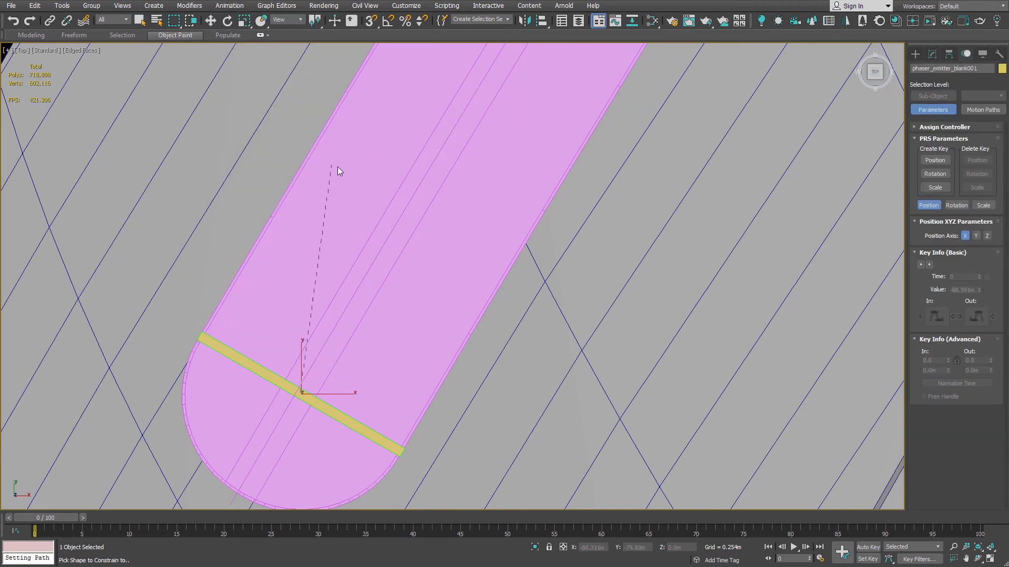
left_click(409, 204)
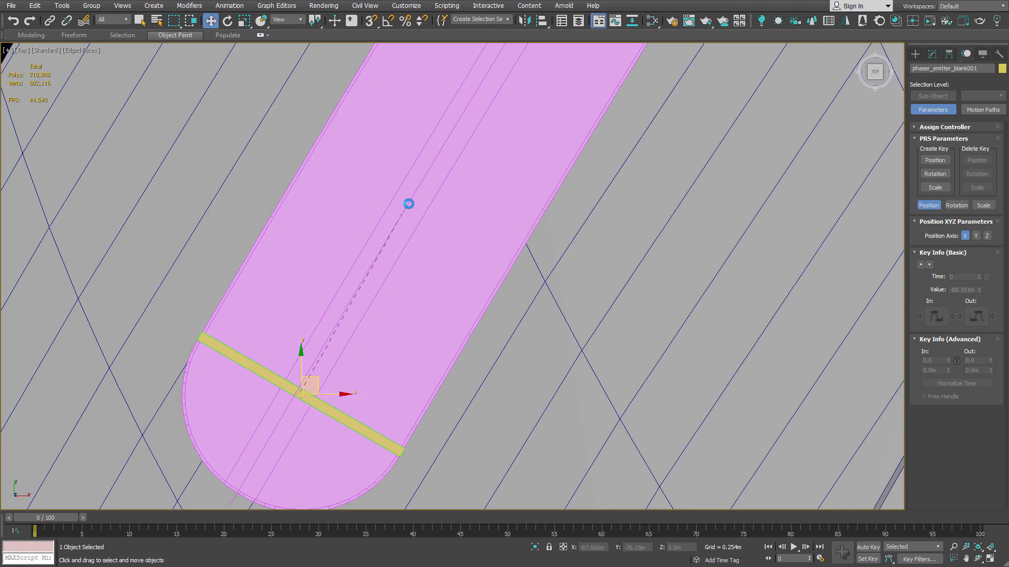
Turn on Follow for the path constraint and test the plate's travel along the spline, returning % Along Path to 0.
scroll(421, 212, "down", 5)
scroll(421, 213, "down", 2)
middle_click_drag(461, 213, 400, 428)
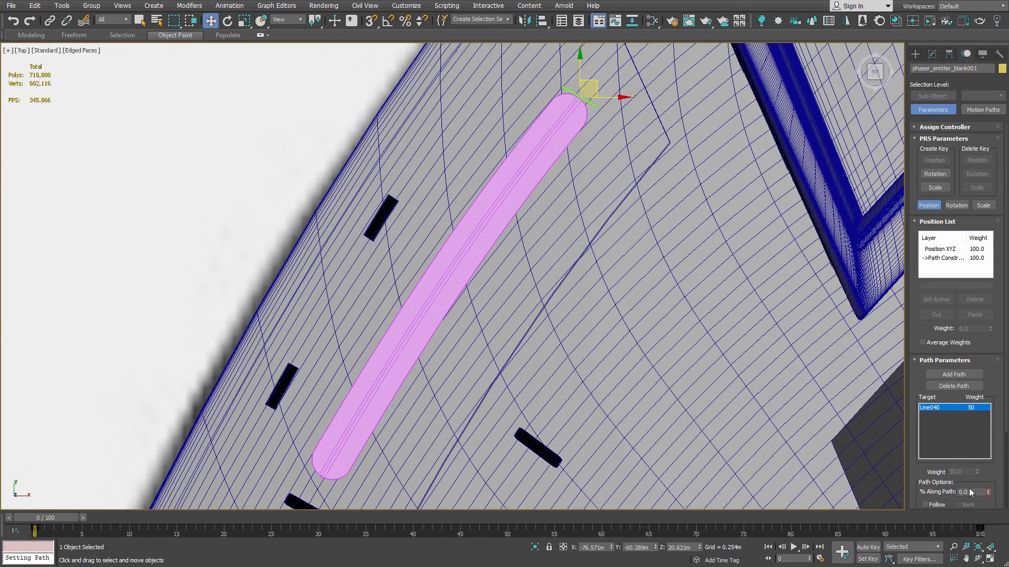
left_click_drag(988, 495, 977, 469)
scroll(935, 489, "down", 2)
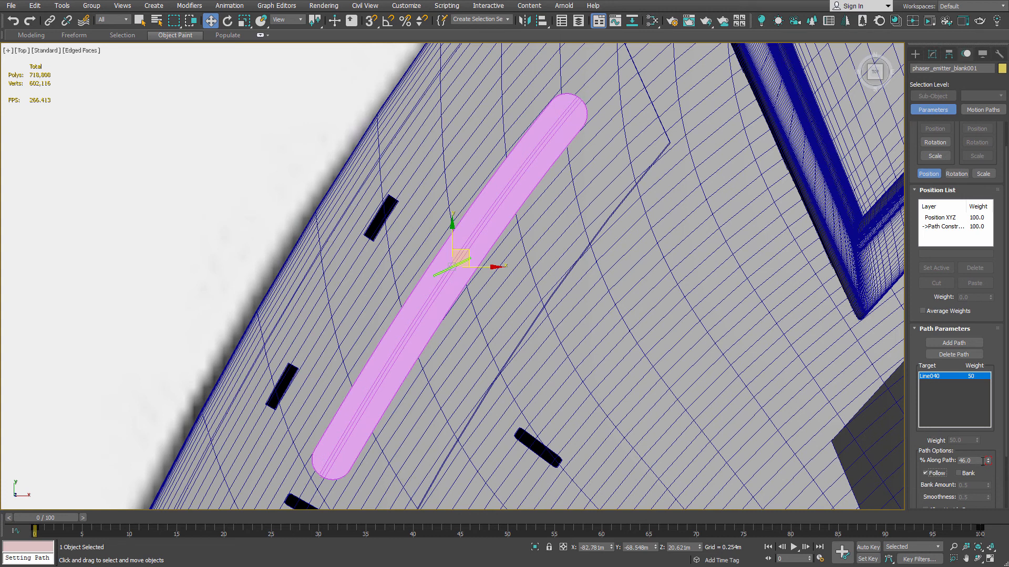
mouse_move(988, 462)
left_mouse_down()
mouse_move(987, 479)
mouse_move(988, 467)
left_mouse_up()
scroll(548, 132, "up", 5)
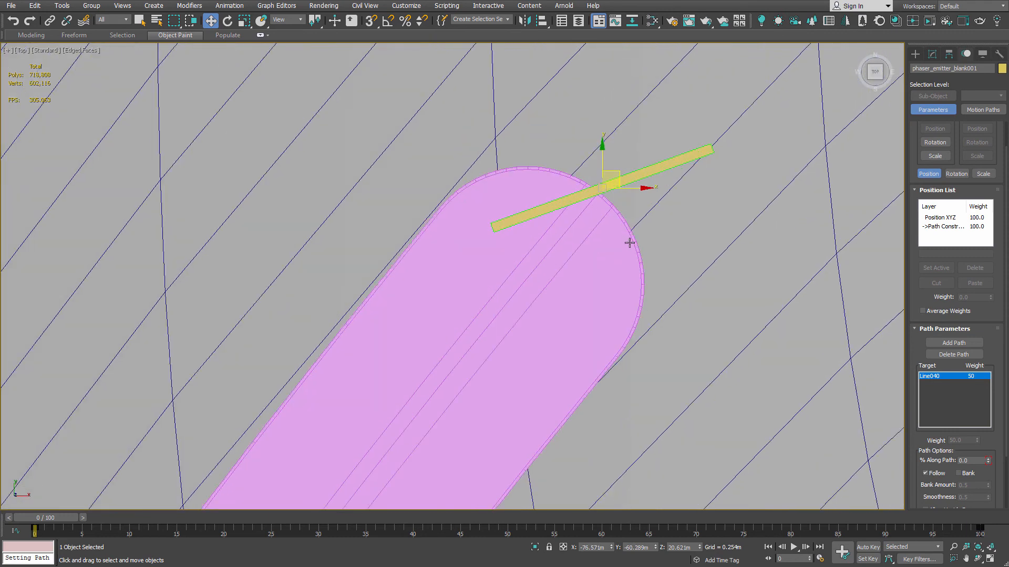
Rotate the emitter plate about 60° clockwise around Z to lie across the strip, and test its travel along the path.
key("e")
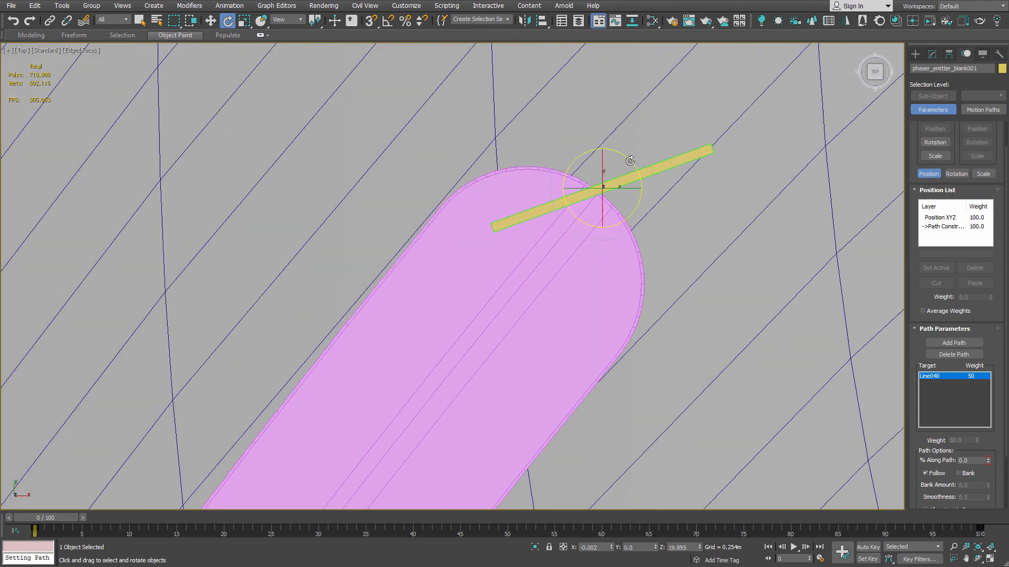
left_click_drag(630, 161, 680, 192)
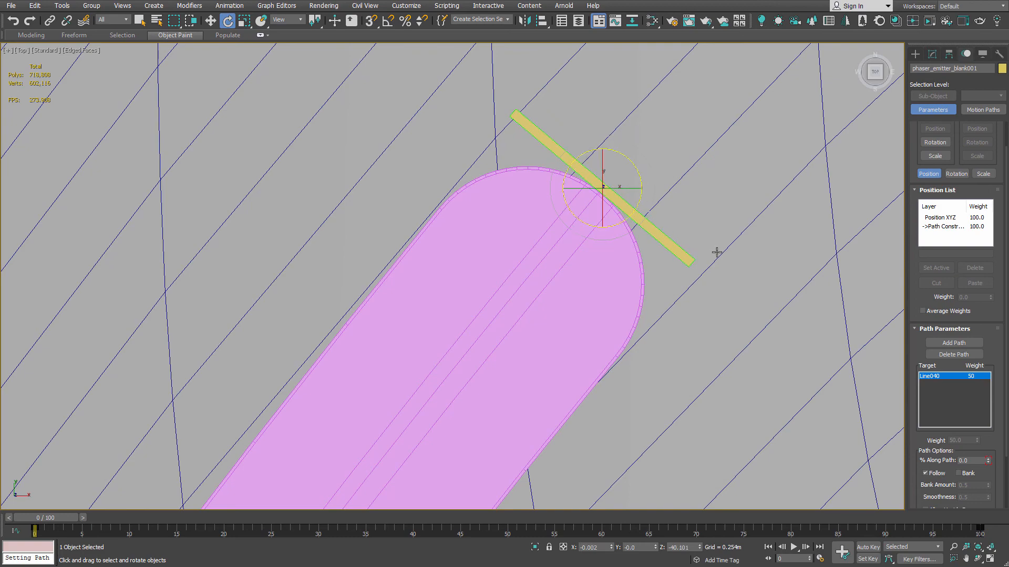
scroll(725, 273, "down", 5)
scroll(737, 309, "down", 4)
scroll(676, 263, "up", 5)
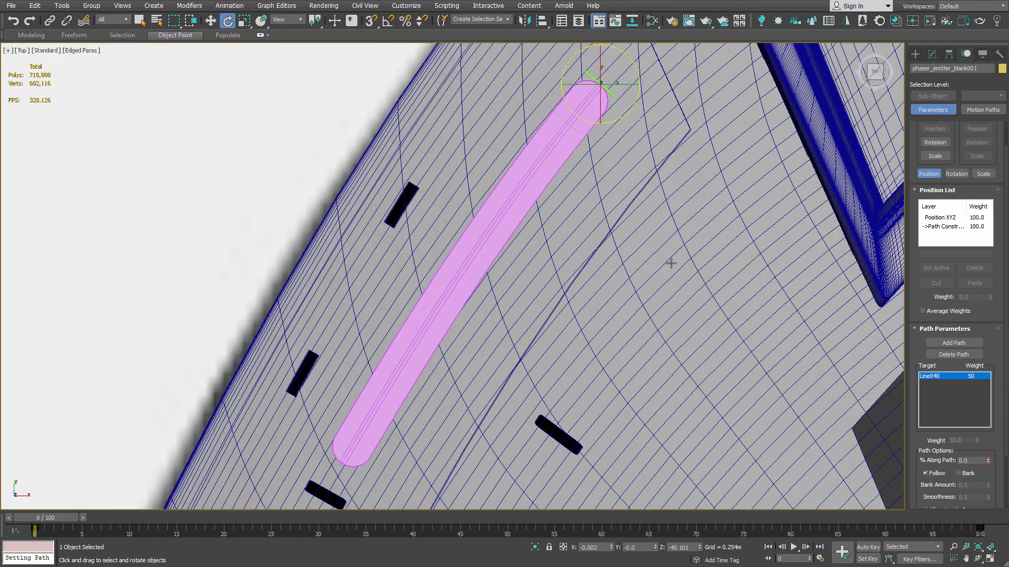
mouse_move(990, 464)
left_mouse_down()
mouse_move(974, 409)
mouse_move(972, 468)
mouse_move(973, 458)
mouse_move(990, 461)
left_mouse_up()
Examine the rib spacing of the existing phaser strips in relation to the new strip's length.
scroll(668, 235, "down", 2)
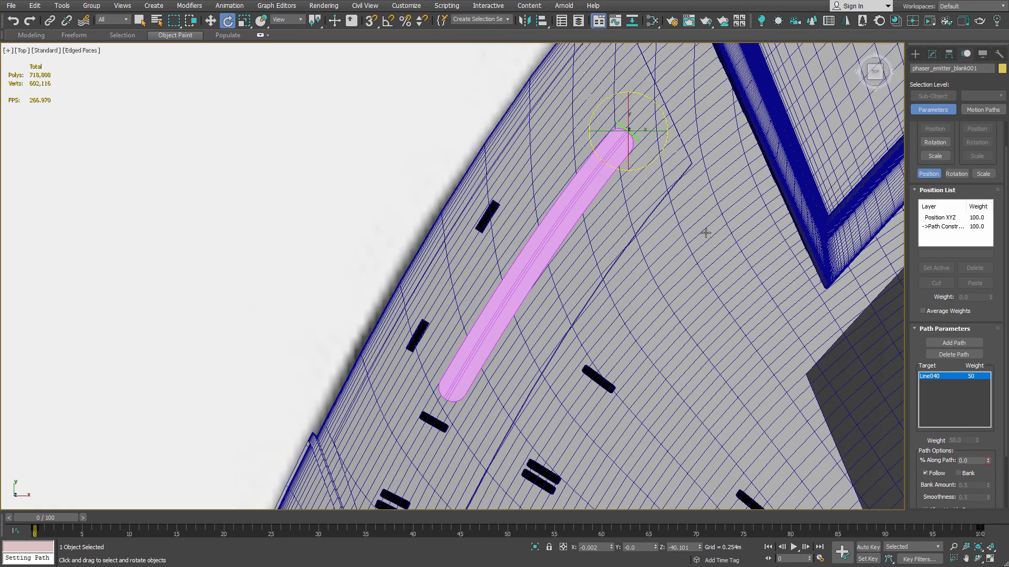
middle_click_drag(705, 233, 503, 133)
scroll(504, 134, "down", 2)
scroll(516, 148, "up", 1)
middle_click_drag(542, 173, 494, 222)
middle_click_drag(791, 414, 697, 353)
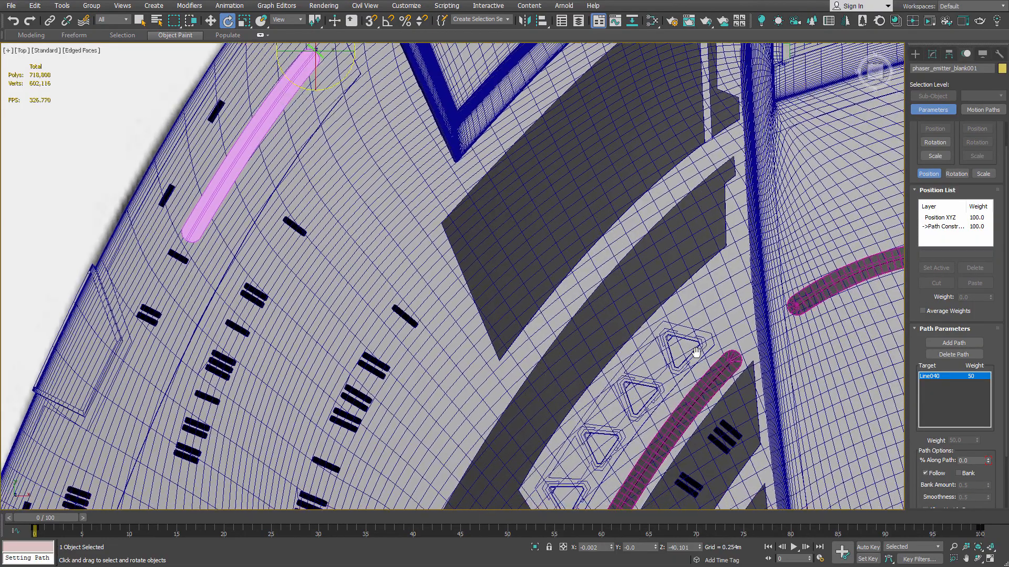
middle_click_drag(657, 314, 617, 305)
scroll(590, 259, "up", 3)
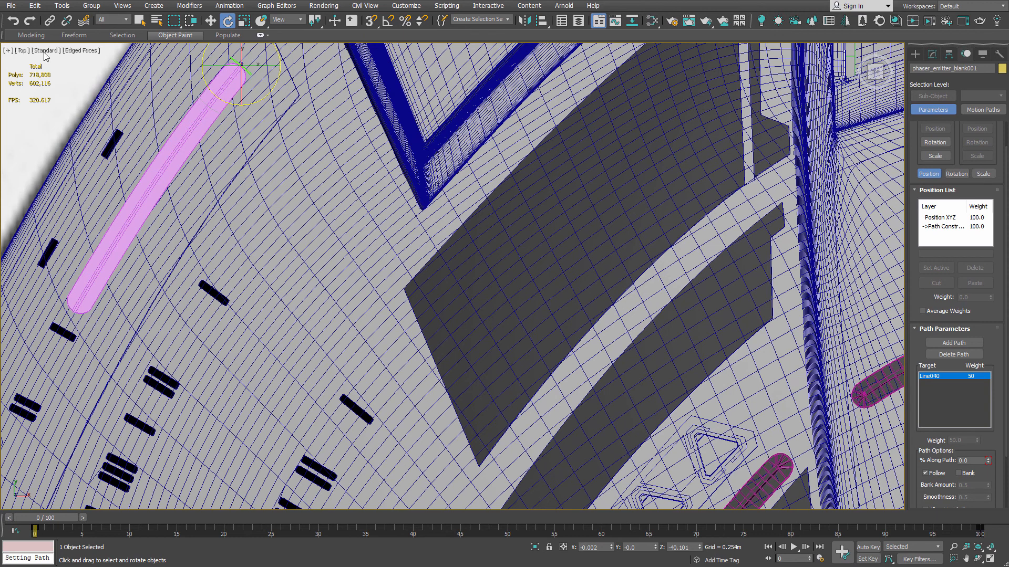
Snapshot the path-constrained emitter plate over frames 0 to 100 with 40 copies, using the Mesh clone method.
left_click(62, 6)
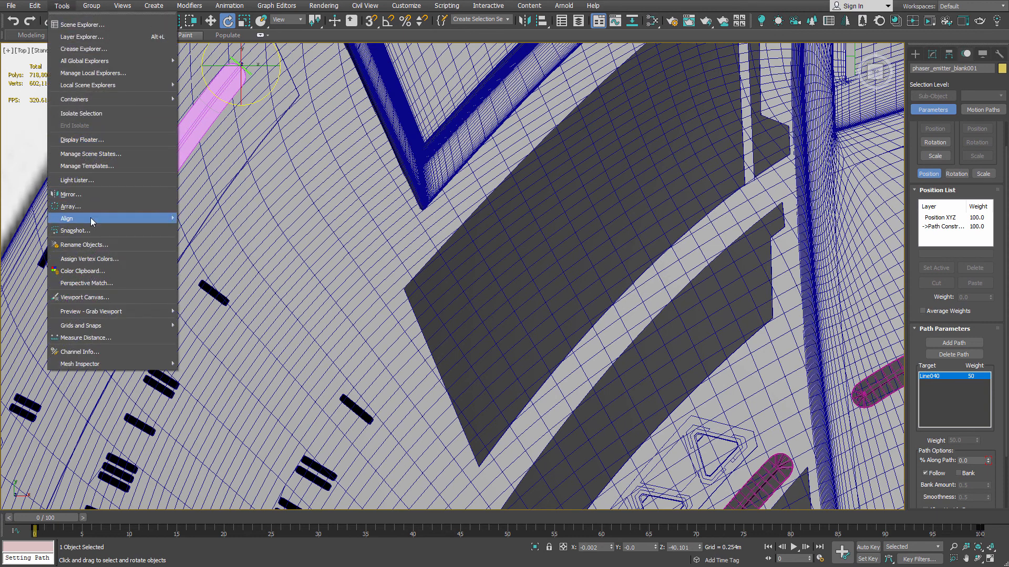
left_click(85, 231)
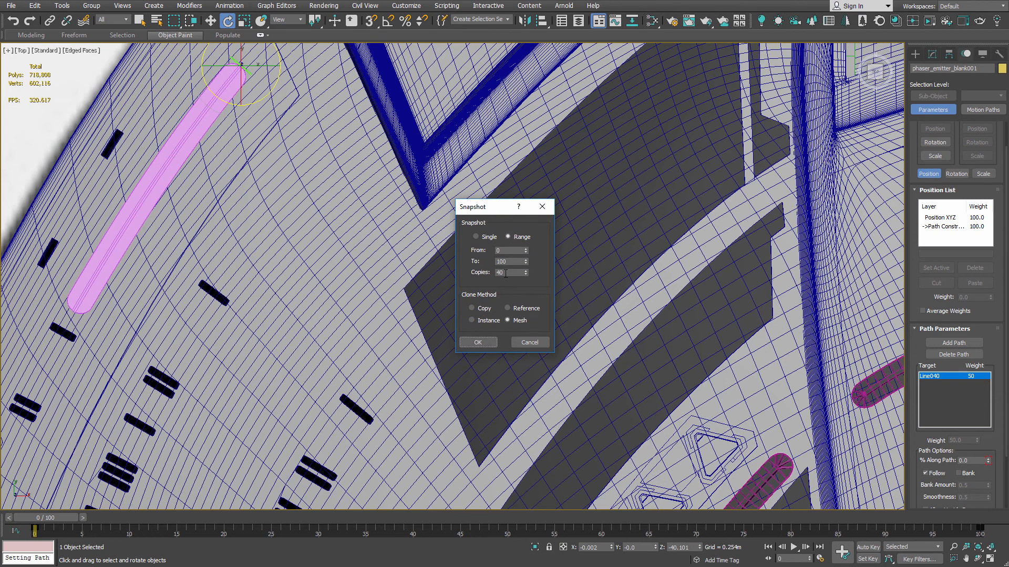
left_click(478, 342)
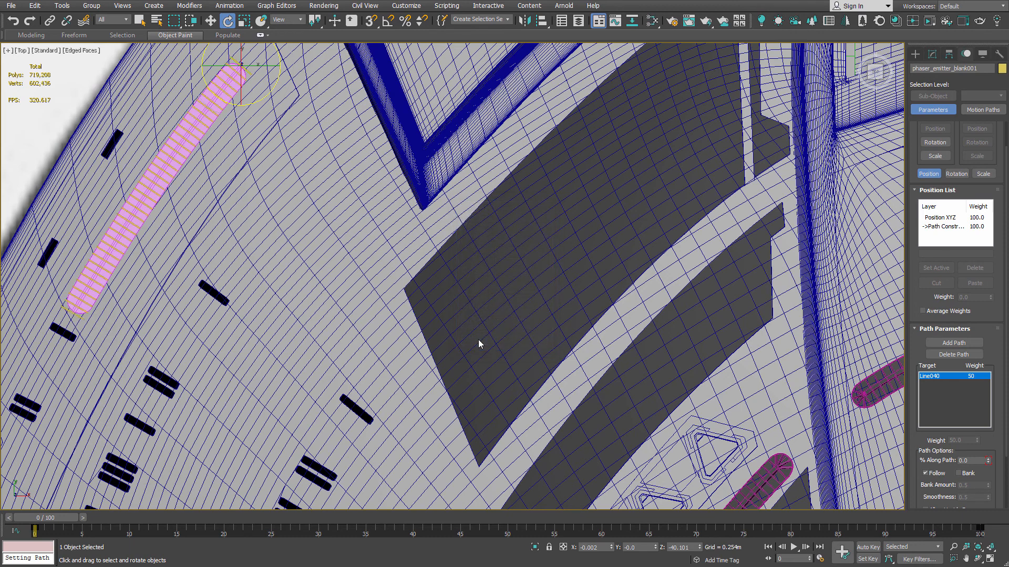
Compare the spacing of the new emitter ribs with the existing phaser strips in the Top view.
scroll(205, 134, "up", 3)
scroll(210, 137, "down", 3)
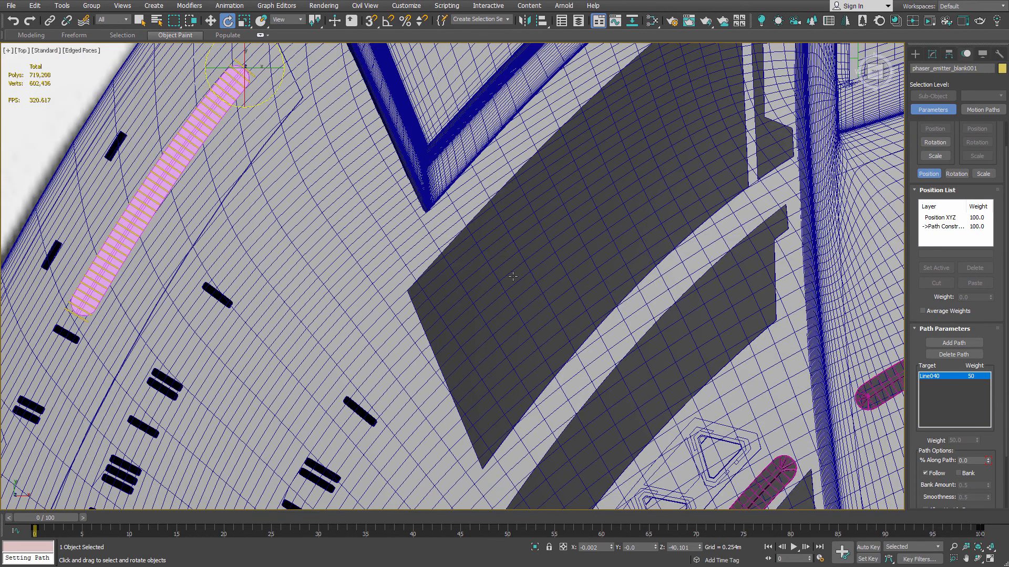
middle_click_drag(699, 415, 518, 288)
scroll(618, 388, "up", 2)
scroll(594, 367, "down", 1)
middle_click_drag(220, 118, 479, 287)
scroll(475, 282, "down", 1)
scroll(467, 274, "up", 1)
scroll(460, 270, "down", 1)
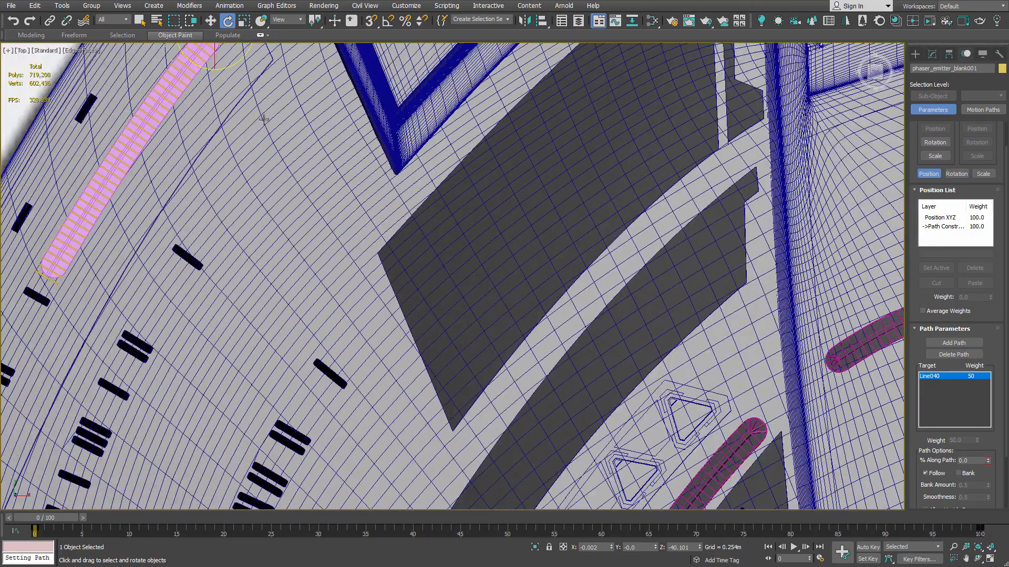
middle_click_drag(264, 119, 428, 184)
Inspect the row of emitter plates above the strip from an angled view and select the flat strip.
scroll(273, 241, "up", 5)
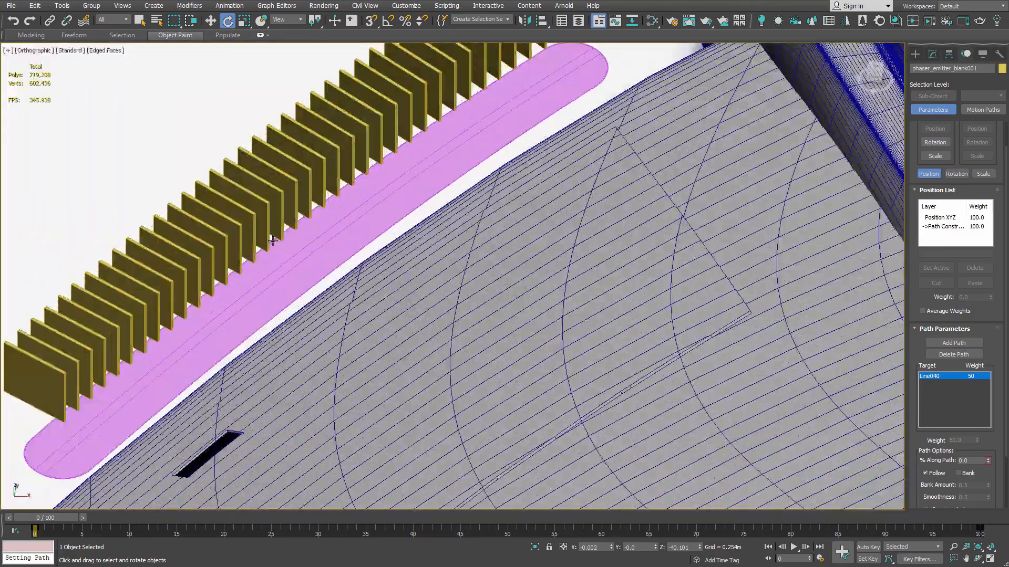
scroll(342, 211, "down", 3)
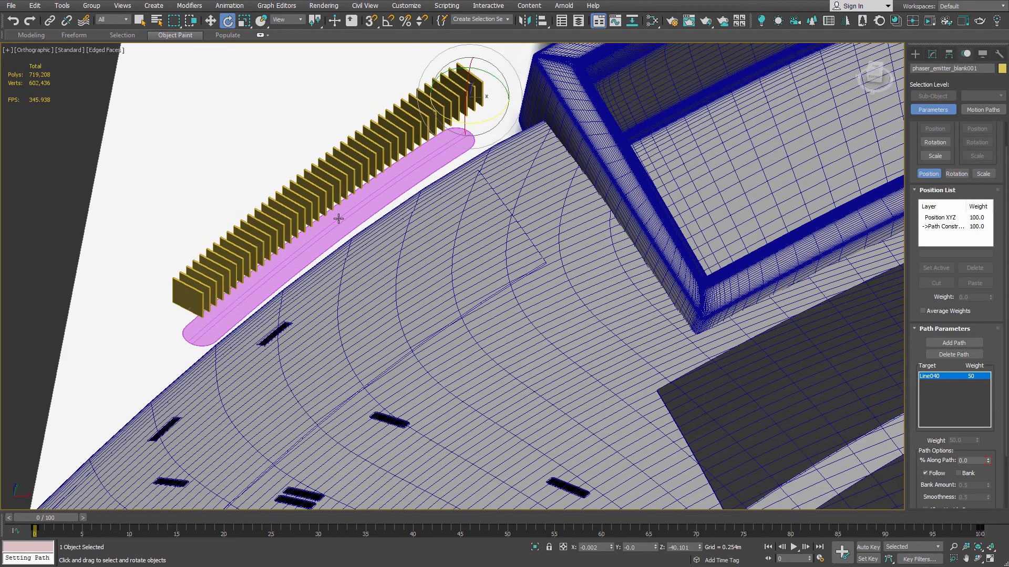
middle_click_drag(378, 187, 374, 234)
scroll(320, 243, "up", 4)
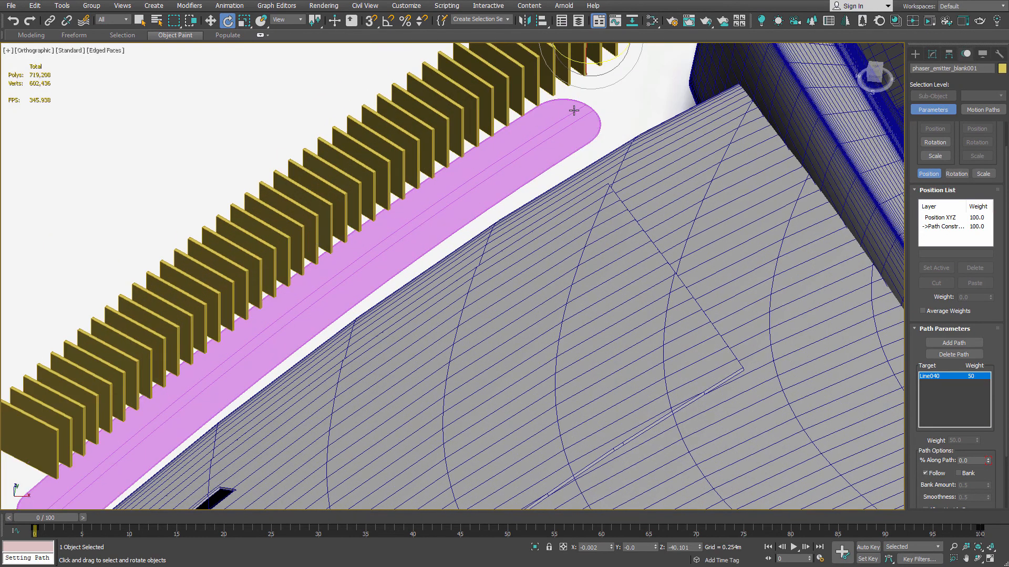
middle_click_drag(136, 339, 354, 272)
scroll(286, 322, "up", 3)
scroll(285, 322, "down", 3)
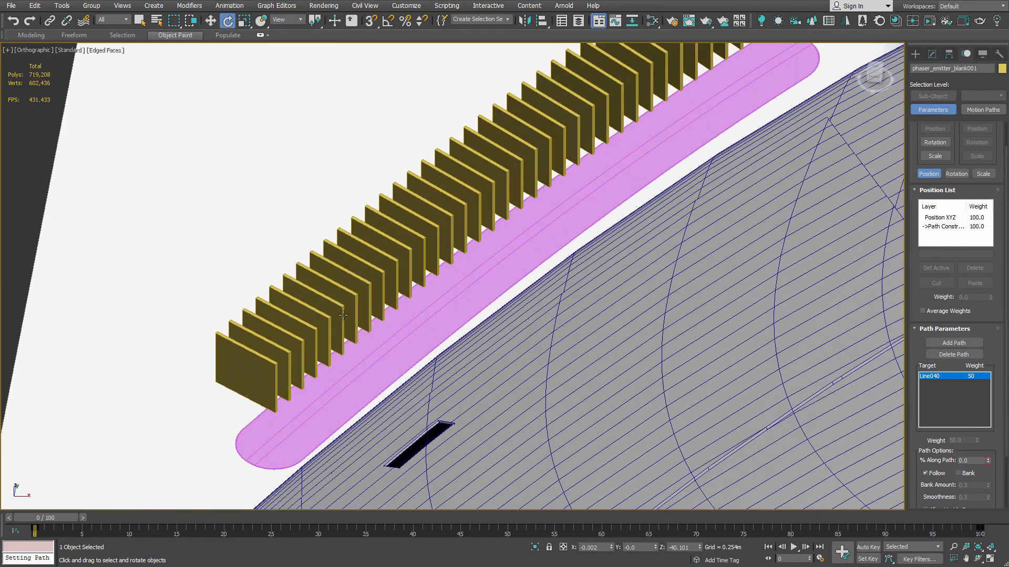
scroll(452, 266, "down", 5)
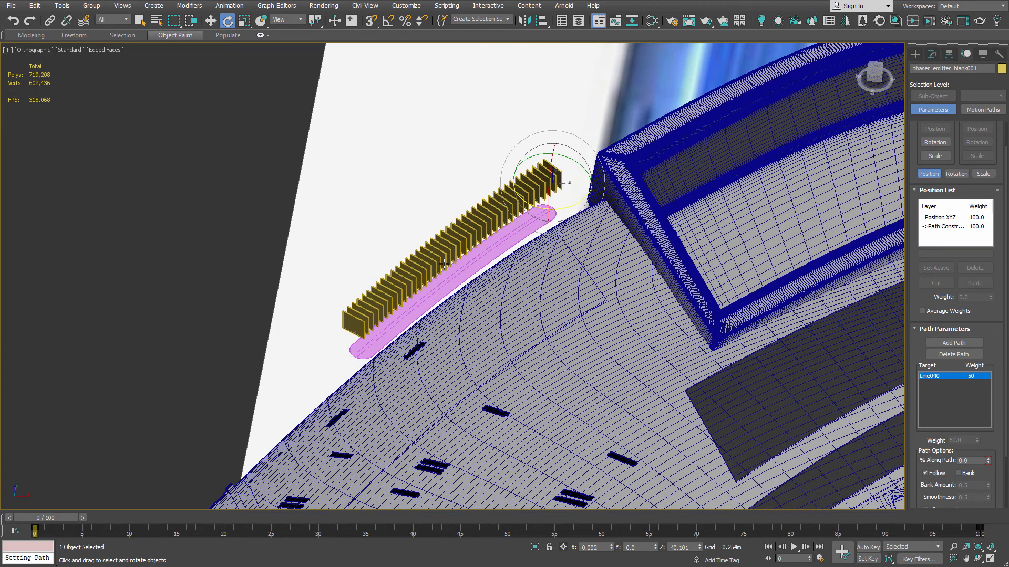
scroll(458, 271, "up", 4)
left_click(462, 279)
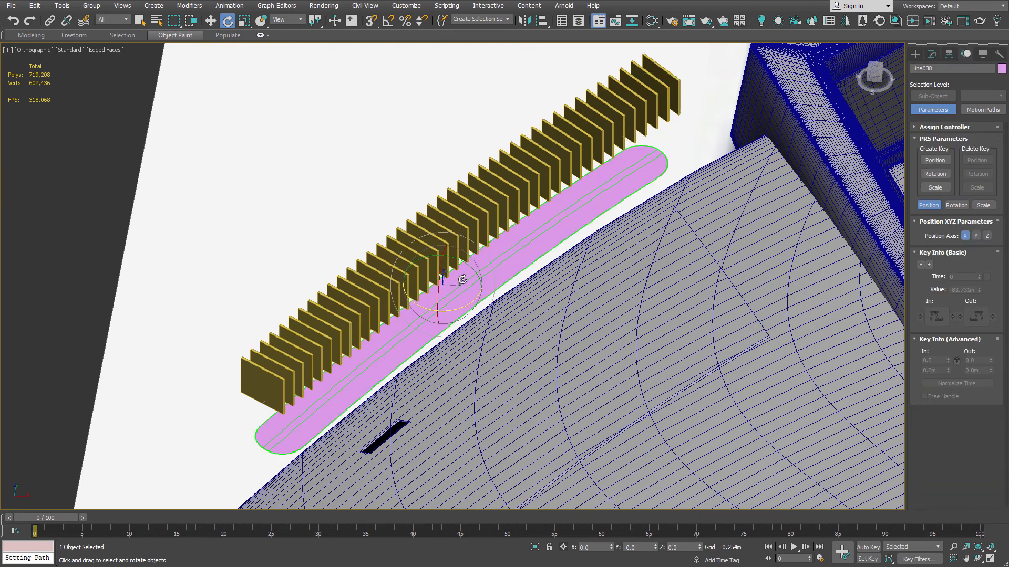
Raise the flat strip vertically so it cuts through the row of emitter plates.
key("w")
left_click_drag(440, 261, 432, 200)
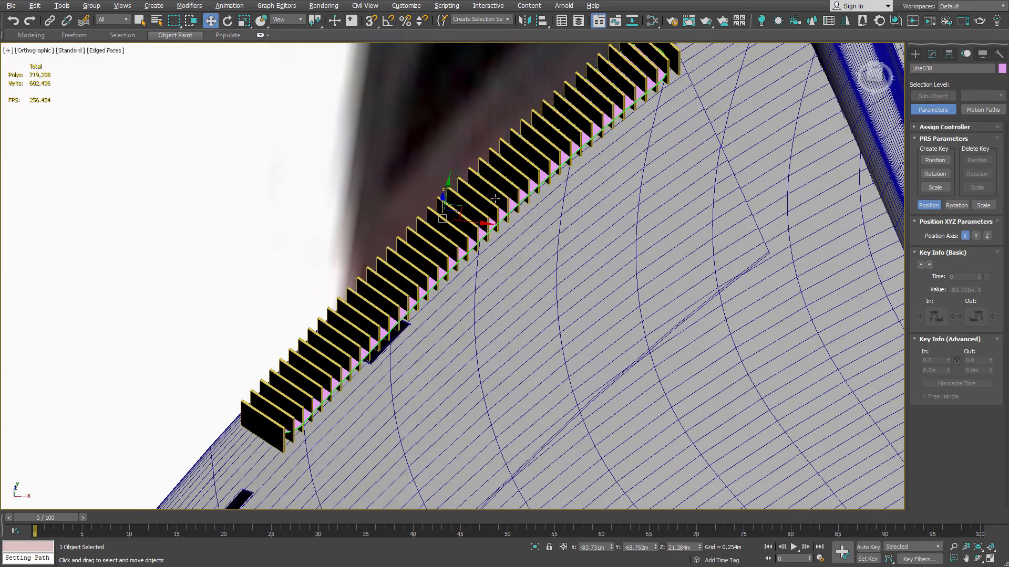
middle_click_drag(494, 199, 465, 291, "alt")
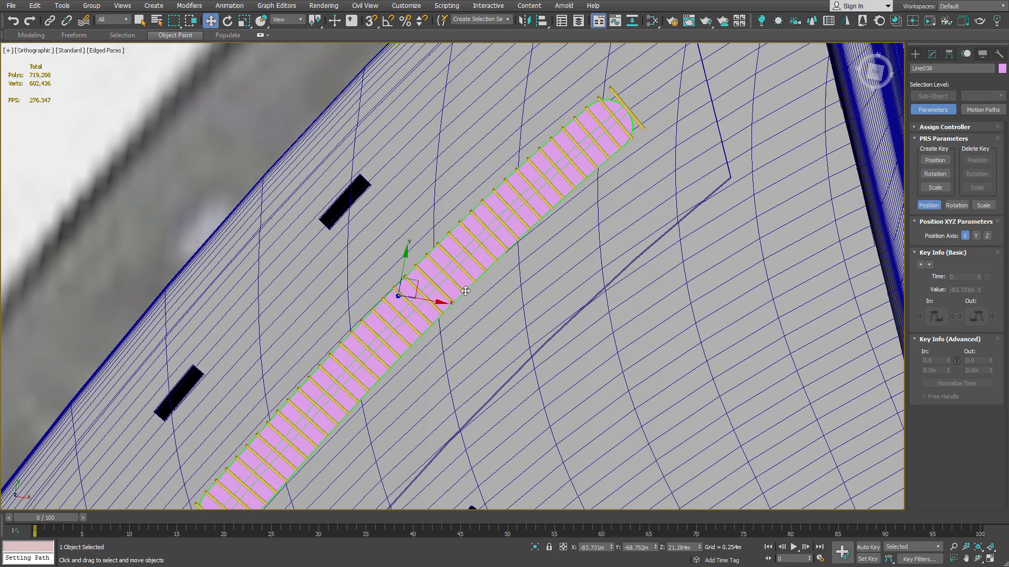
Delete the two outermost emitter plates at the strip's upper end, including the duplicate overlapping the outermost one.
scroll(653, 102, "up", 5)
scroll(565, 103, "down", 2)
scroll(567, 113, "up", 2)
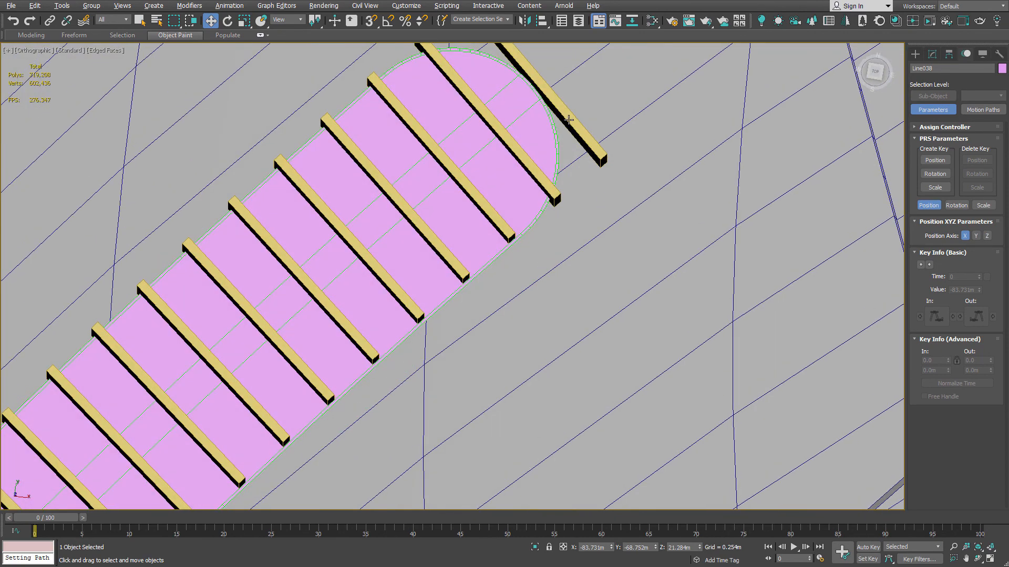
scroll(541, 103, "up", 2)
left_click(562, 99)
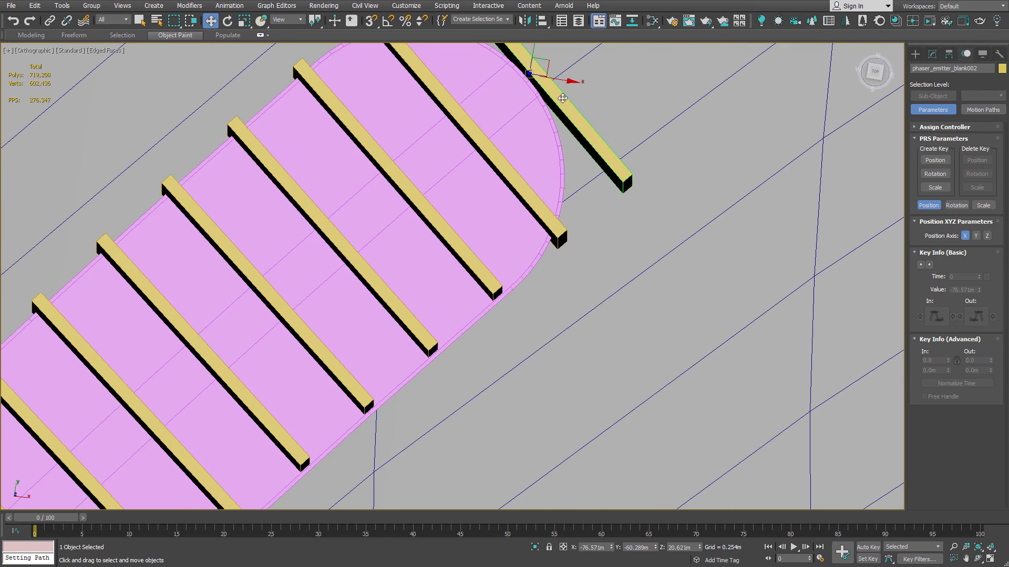
key("Delete")
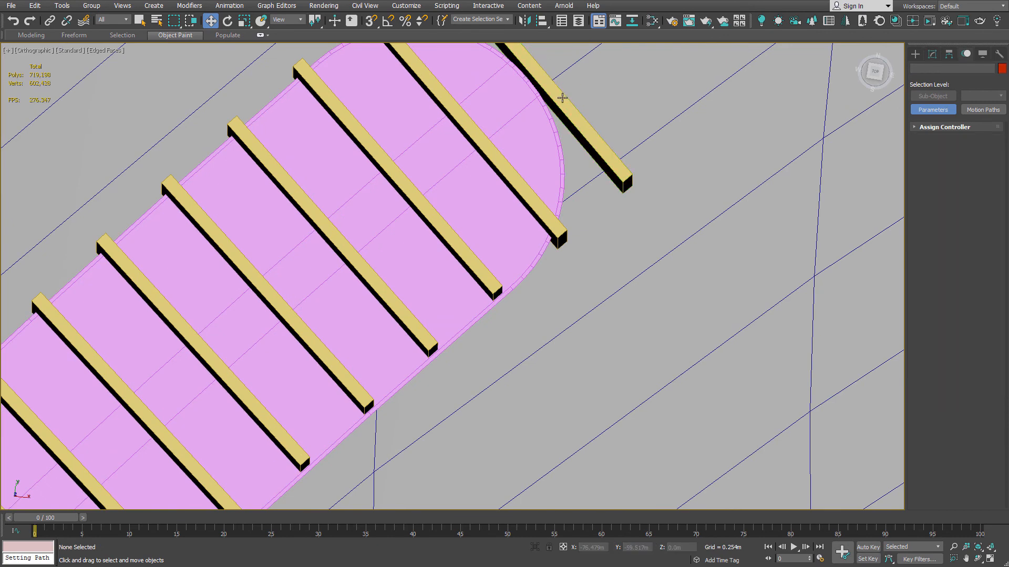
scroll(543, 88, "up", 2)
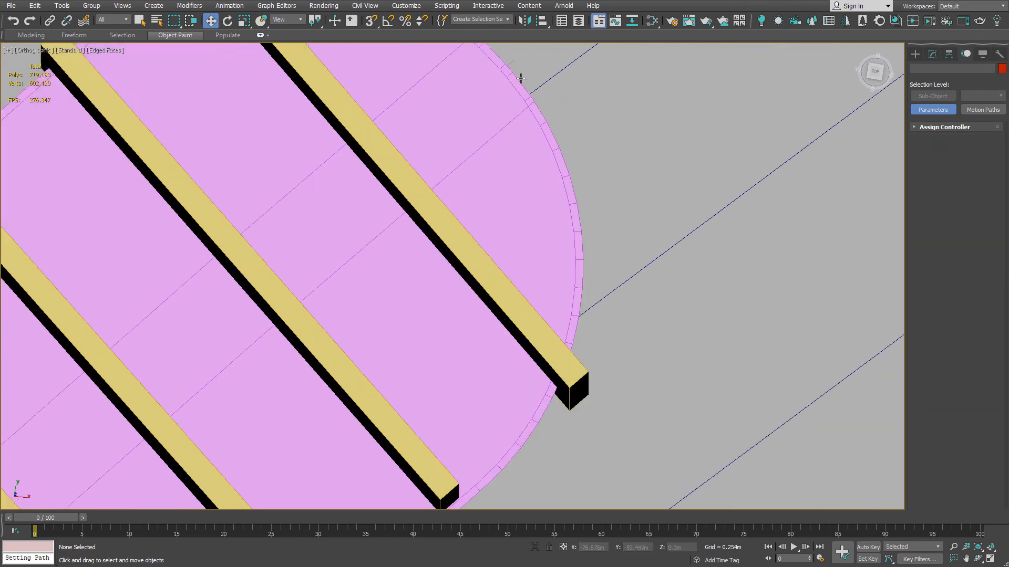
scroll(483, 79, "down", 5)
middle_click_drag(367, 263, 568, 128)
scroll(568, 128, "down", 3)
scroll(603, 83, "up", 6)
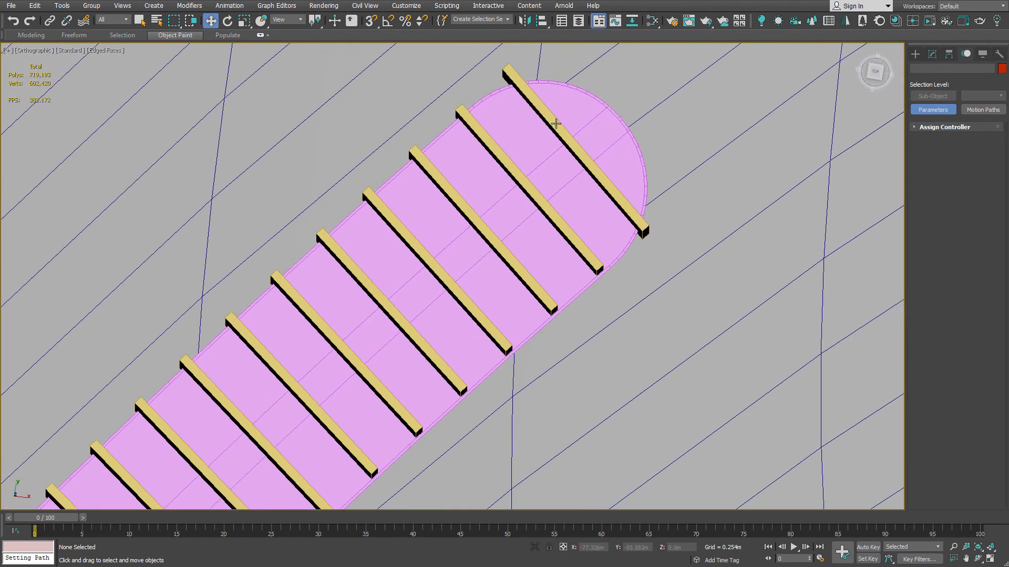
left_click(556, 123)
key("Delete")
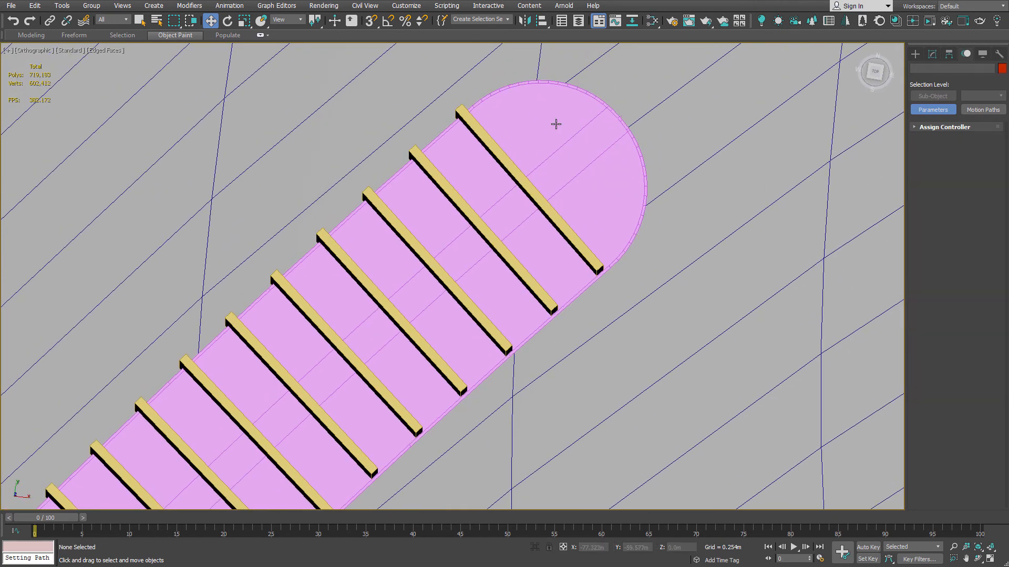
Delete the two outermost emitter plates at the strip's lower end.
scroll(556, 124, "down", 6)
scroll(438, 231, "up", 6)
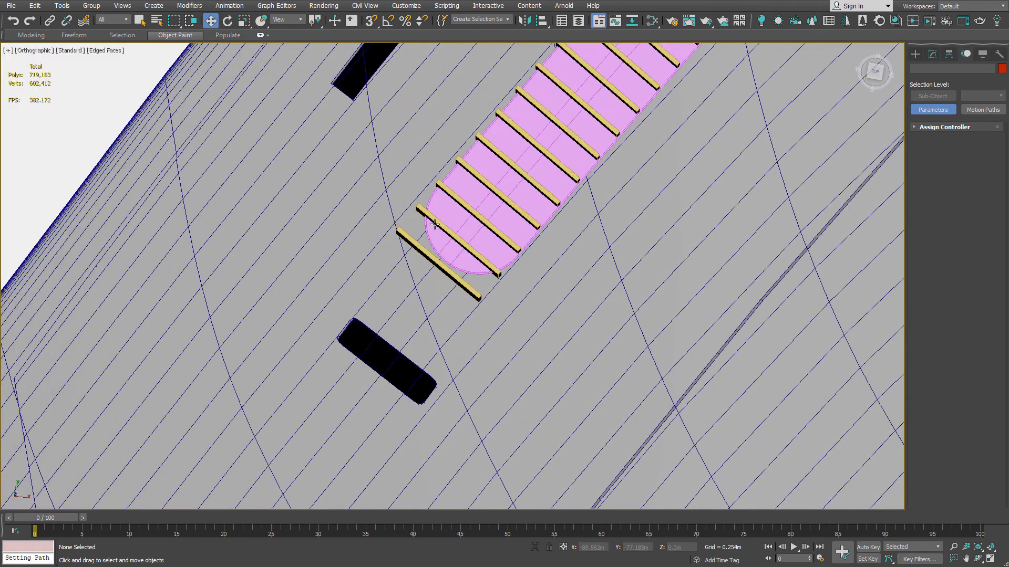
left_click(435, 223)
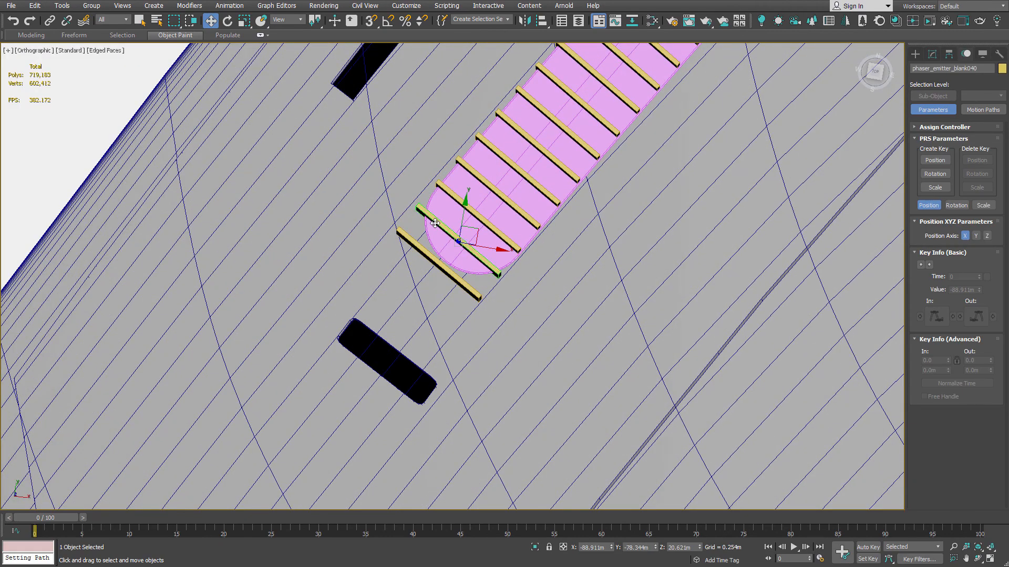
key("Delete")
left_click(406, 233)
key("Delete")
Select the strip together with all emitter plates and isolate them from the ship.
scroll(431, 230, "down", 5)
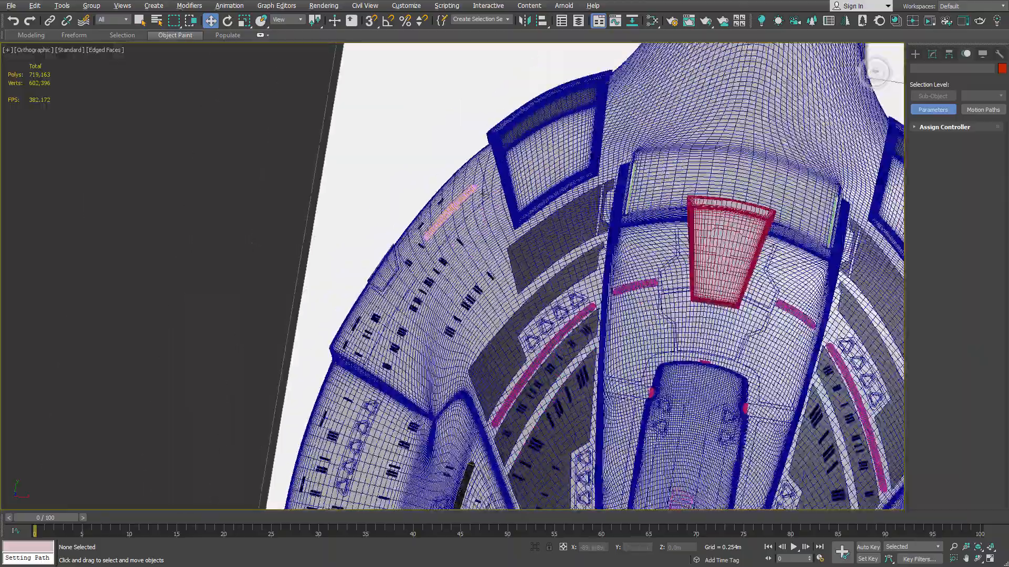
middle_click_drag(484, 194, 369, 224, "alt")
scroll(456, 147, "up", 7)
scroll(249, 253, "up", 4)
scroll(247, 252, "down", 3)
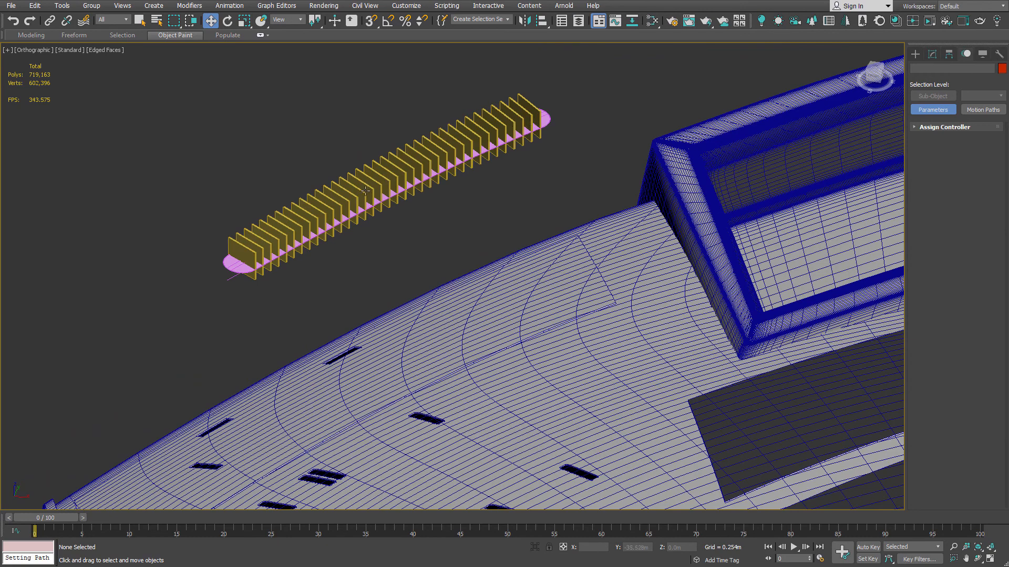
middle_click_drag(421, 151, 418, 227, "alt")
middle_click_drag(433, 194, 189, 165, "alt")
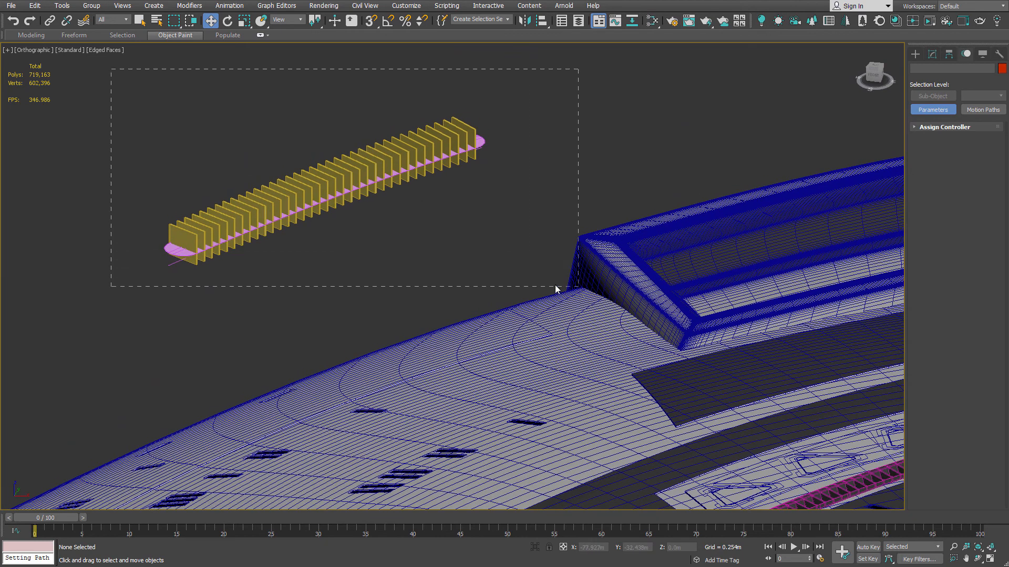
left_click_drag(556, 289, 524, 282)
right_click(523, 166)
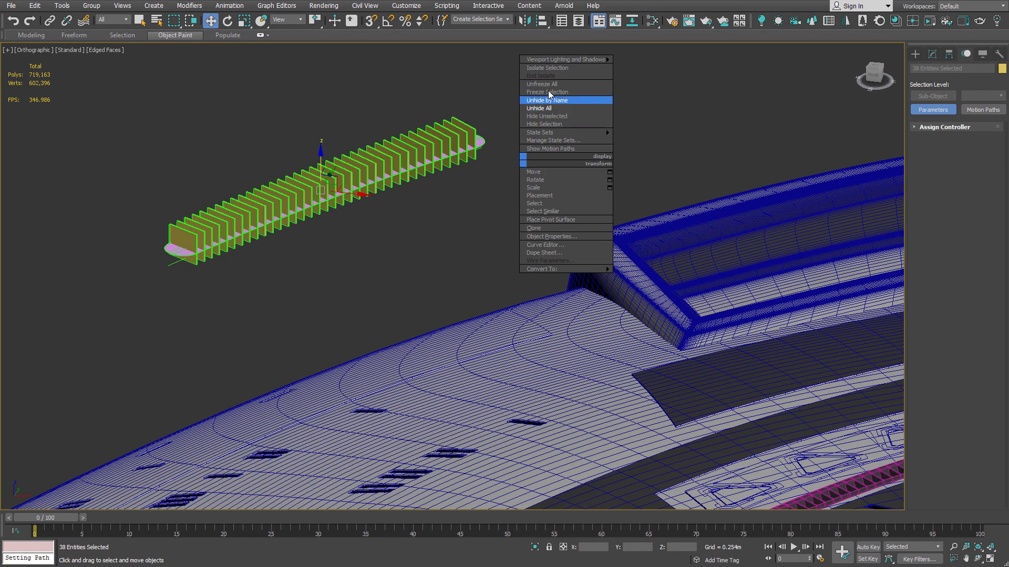
left_click(549, 68)
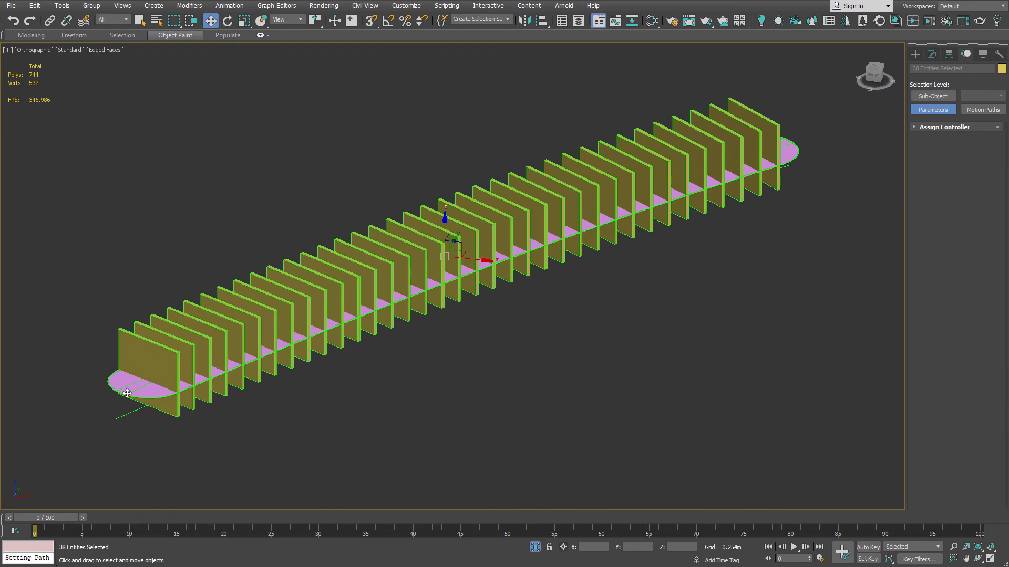
Remove the flat strip from the selection and hide it, keeping the emitter plates shown.
key("q")
left_click(129, 390, "alt")
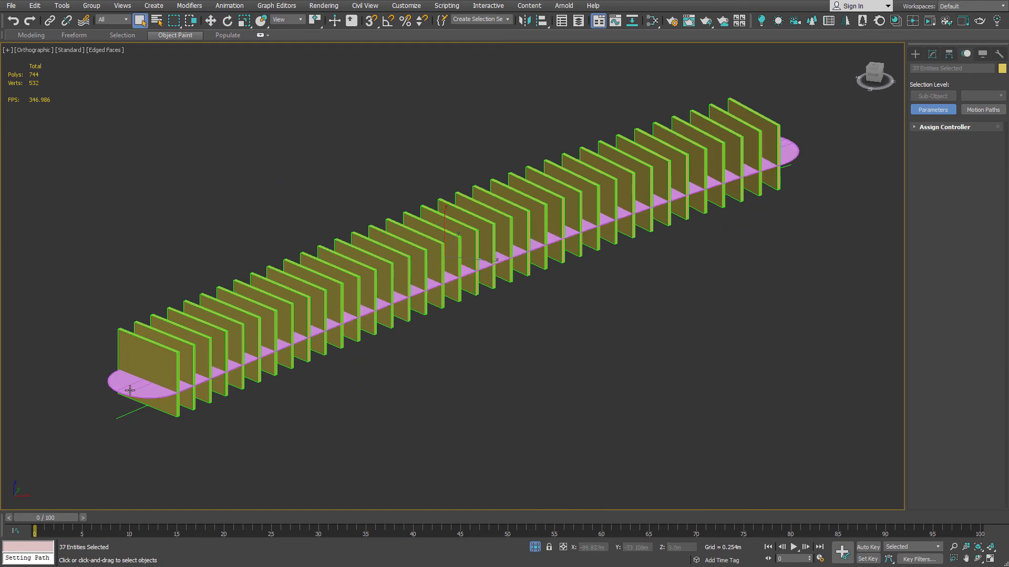
right_click(663, 284)
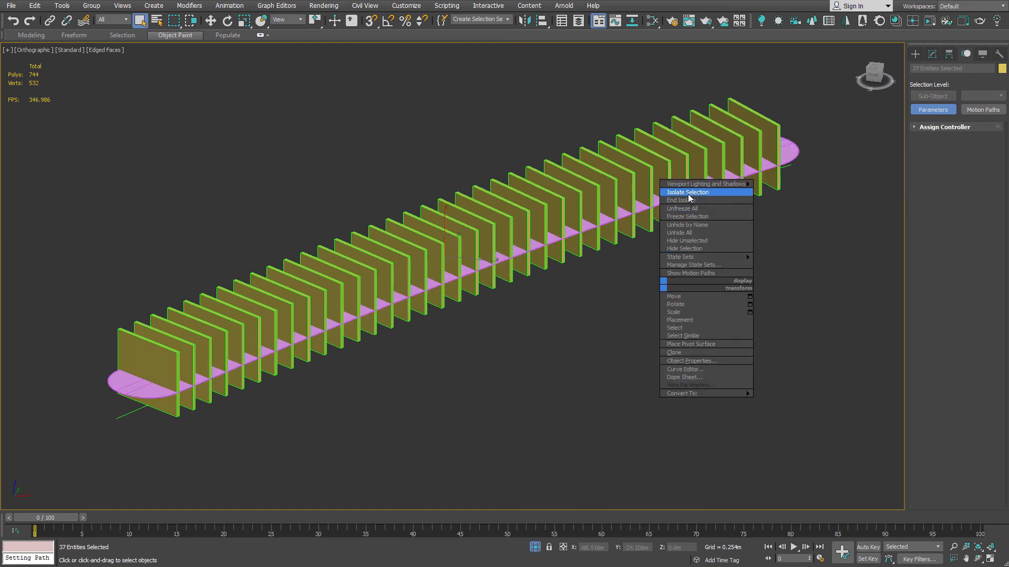
left_click(687, 241)
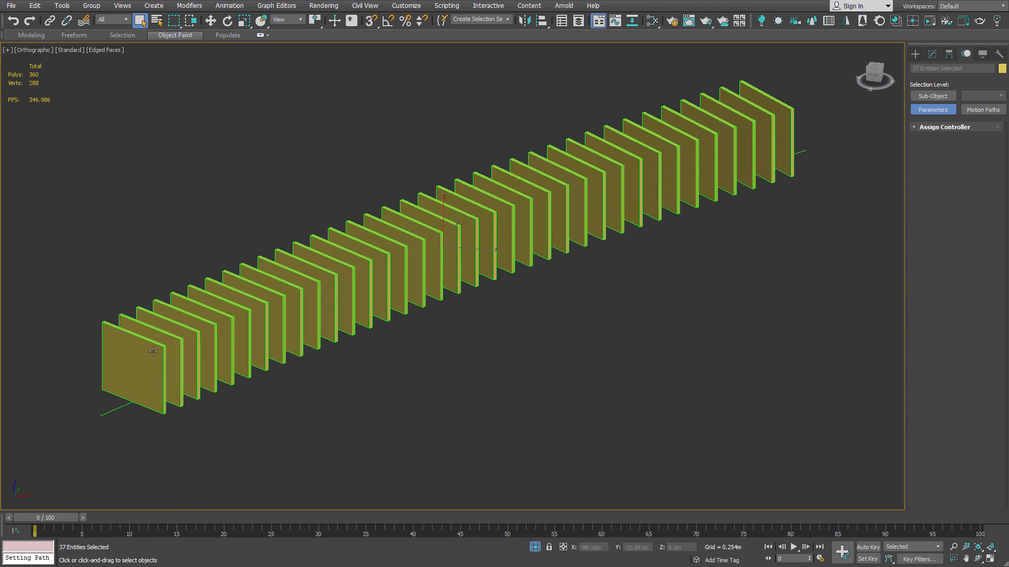
Convert the emitter plate at the row's lower end to an Editable Poly.
left_click(153, 352)
left_click(932, 54)
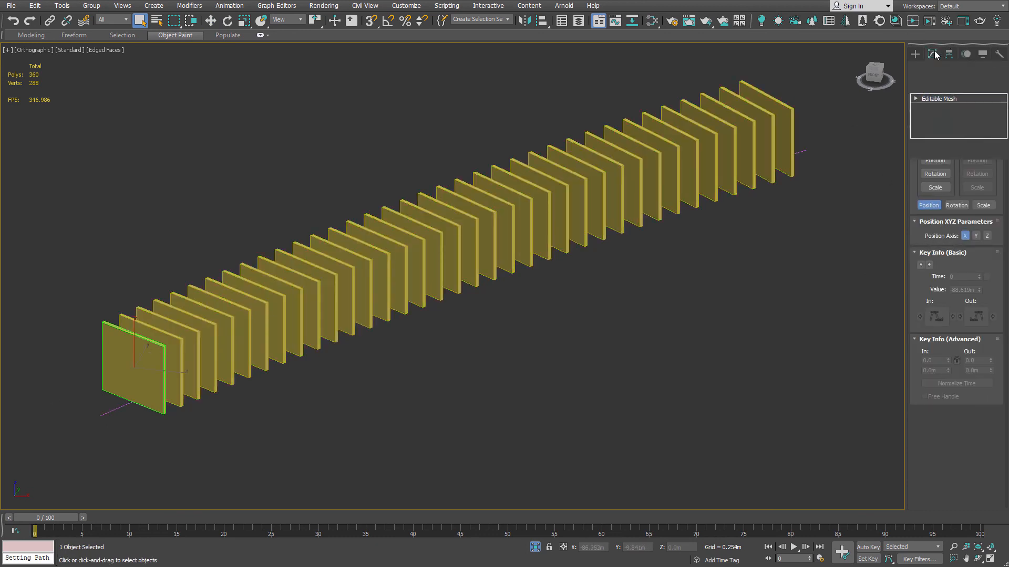
right_click(124, 360)
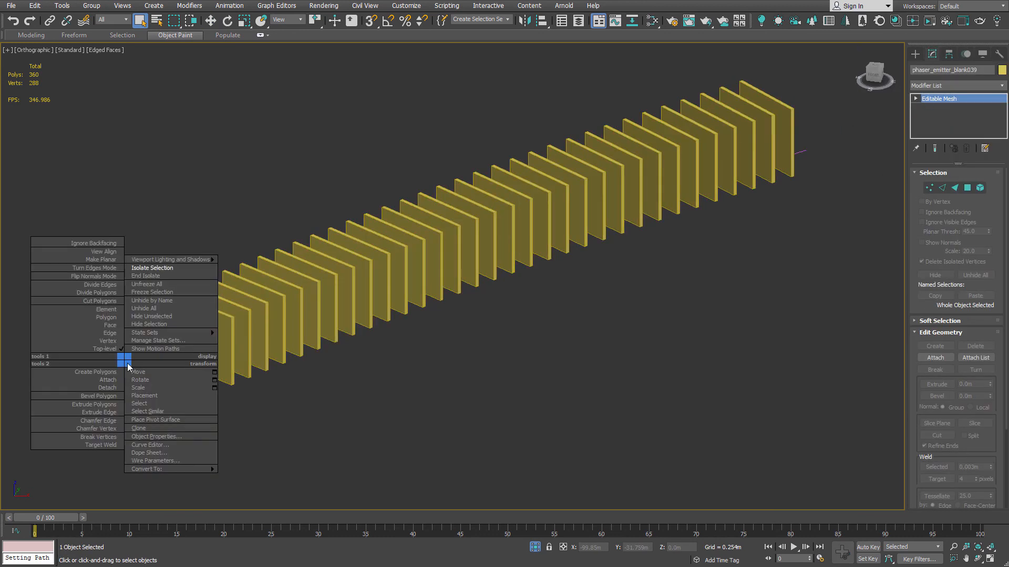
left_click(263, 477)
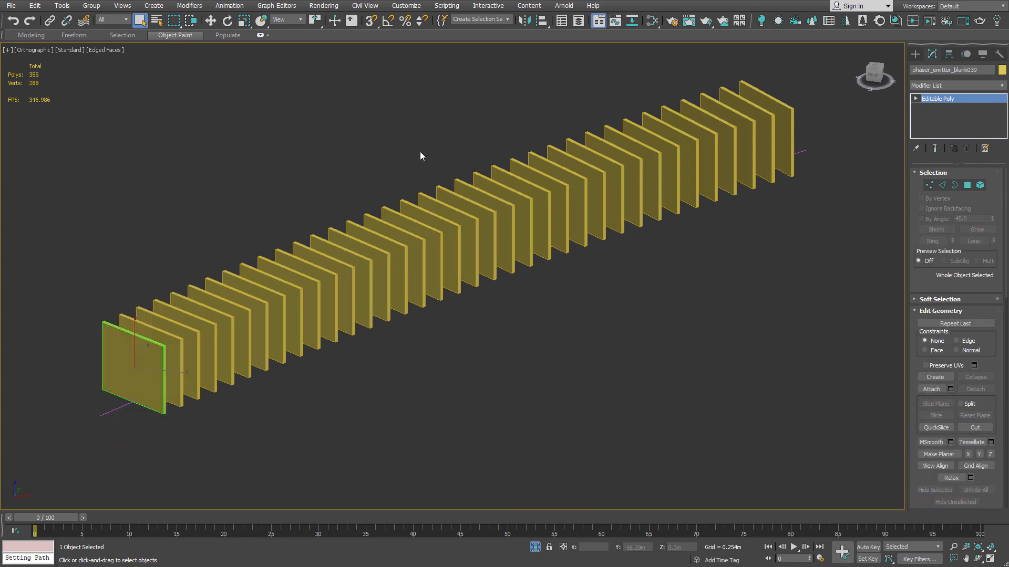
Attach phaser_emitter_blank004 through phaser_emitter_blank038 to the converted plate, leaving out Line040, and end the isolation.
left_click(951, 389)
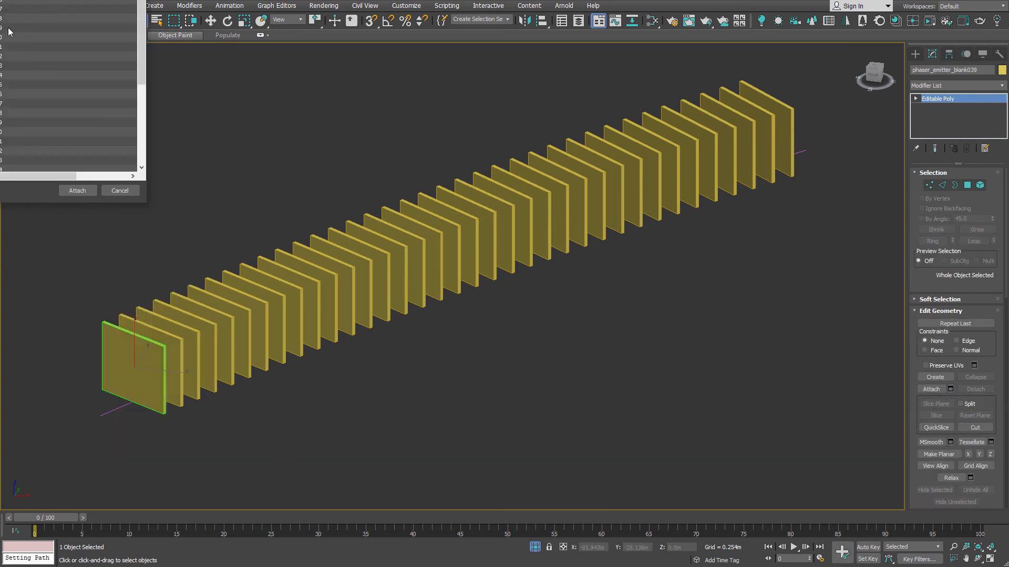
left_click_drag(17, 0, 350, 122)
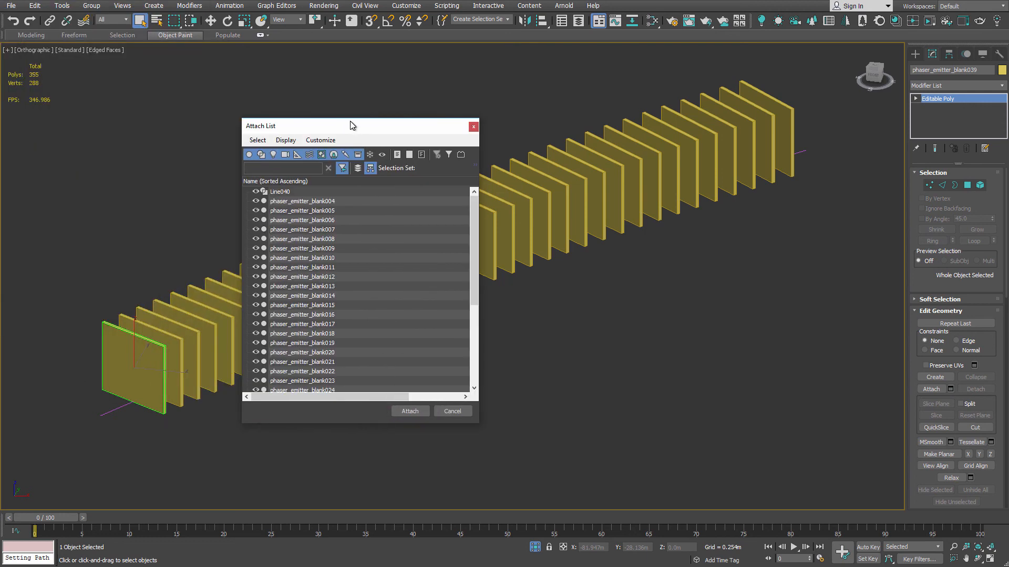
scroll(340, 273, "down", 5)
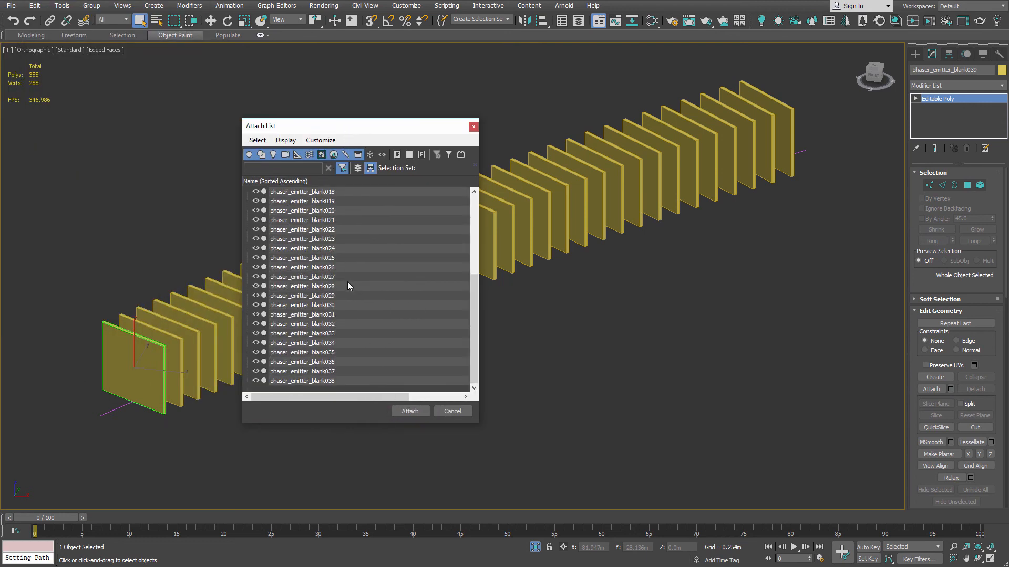
scroll(344, 276, "up", 5)
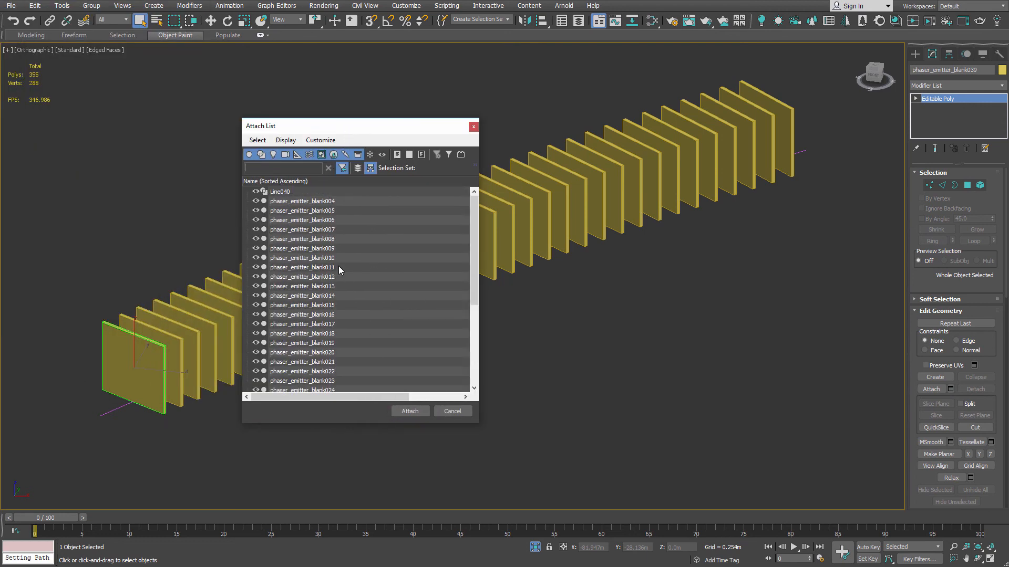
left_click(273, 202)
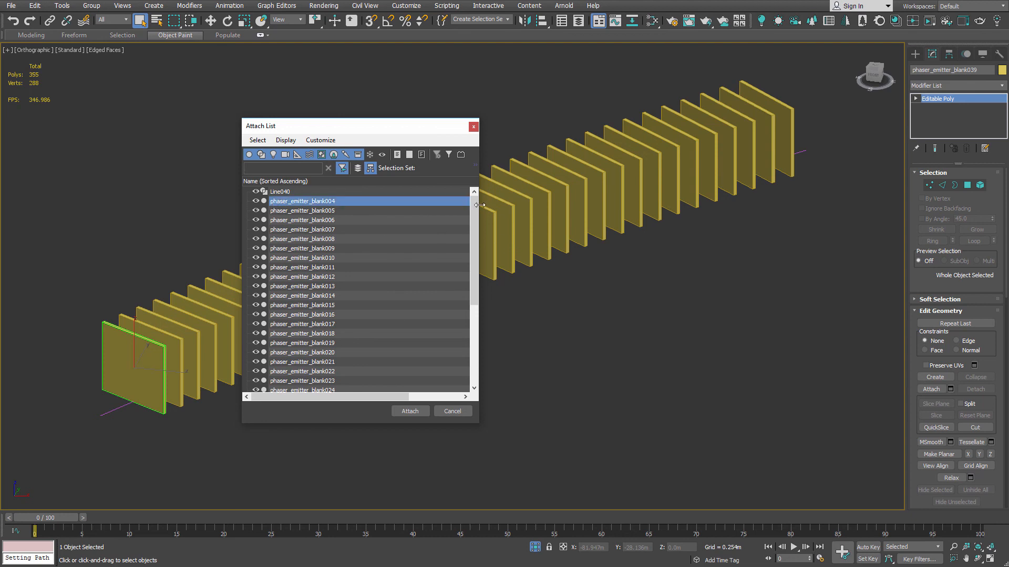
scroll(343, 343, "down", 5)
left_click(302, 381, "shift")
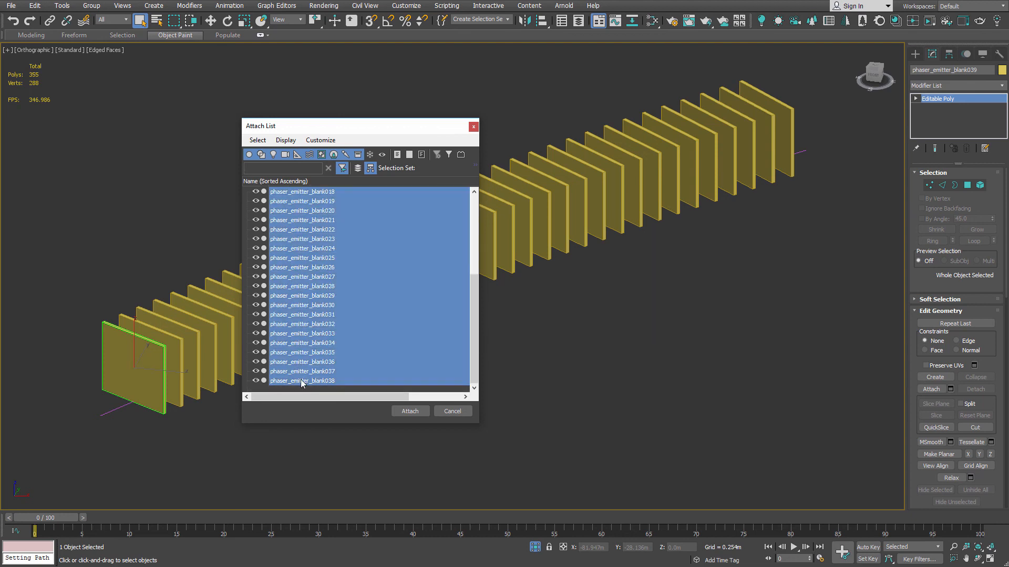
left_click(403, 412)
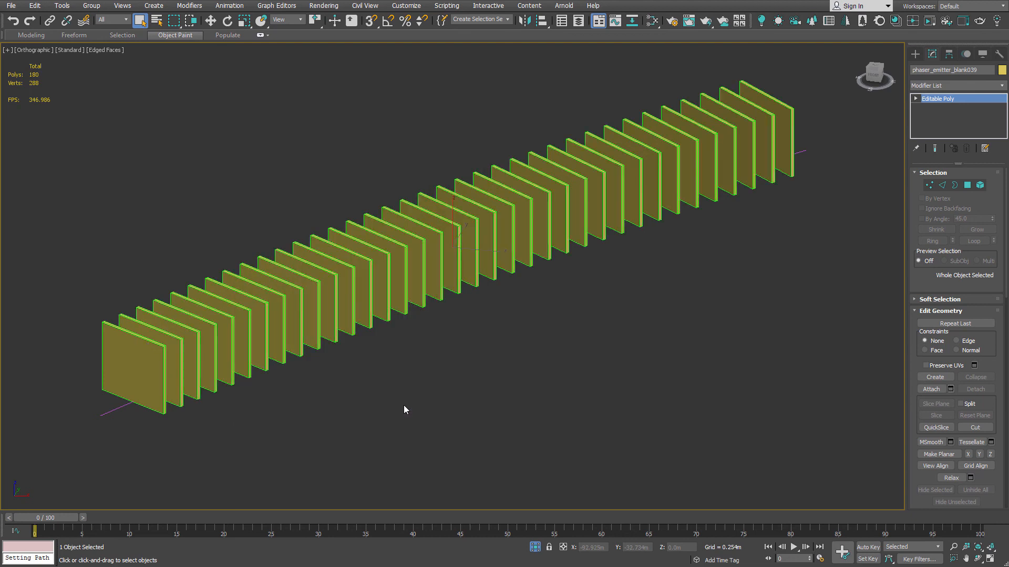
right_click(547, 311)
left_click(589, 224)
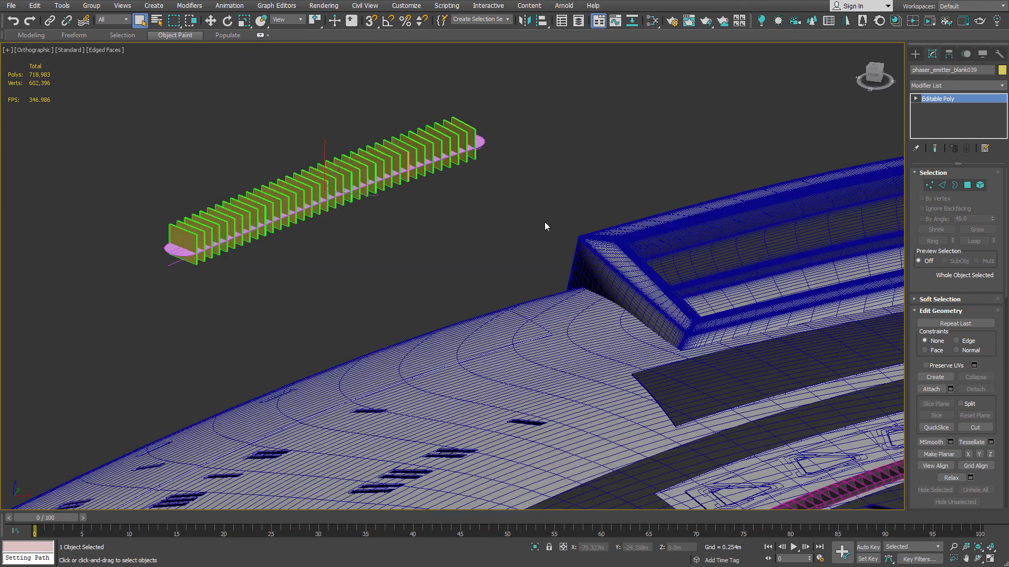
Imprint the attached emitter plates onto the flat strip using its ProBoolean with Subtraction and Imprint.
middle_click_drag(272, 223, 523, 270)
scroll(491, 282, "up", 5)
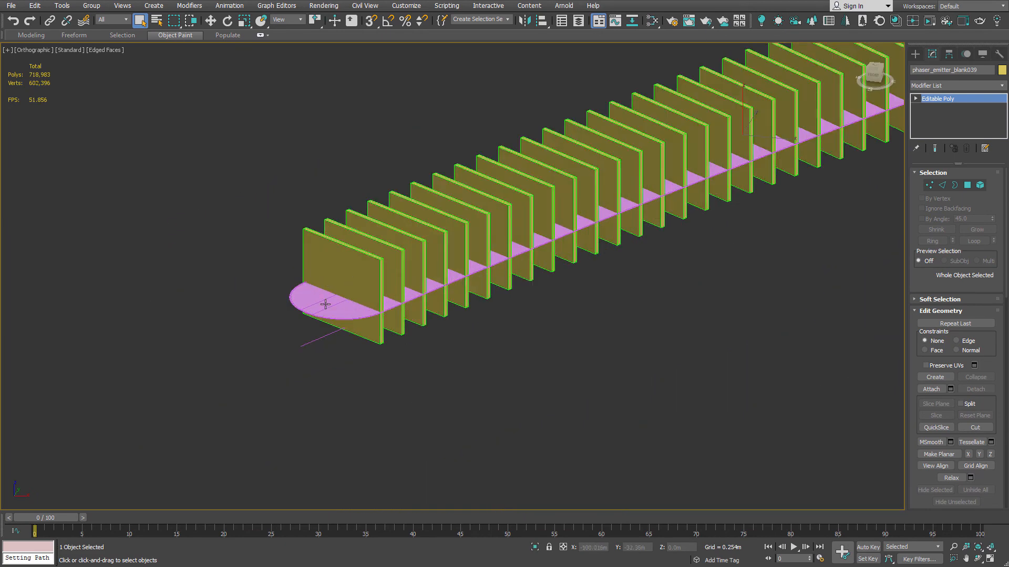
left_click(326, 304)
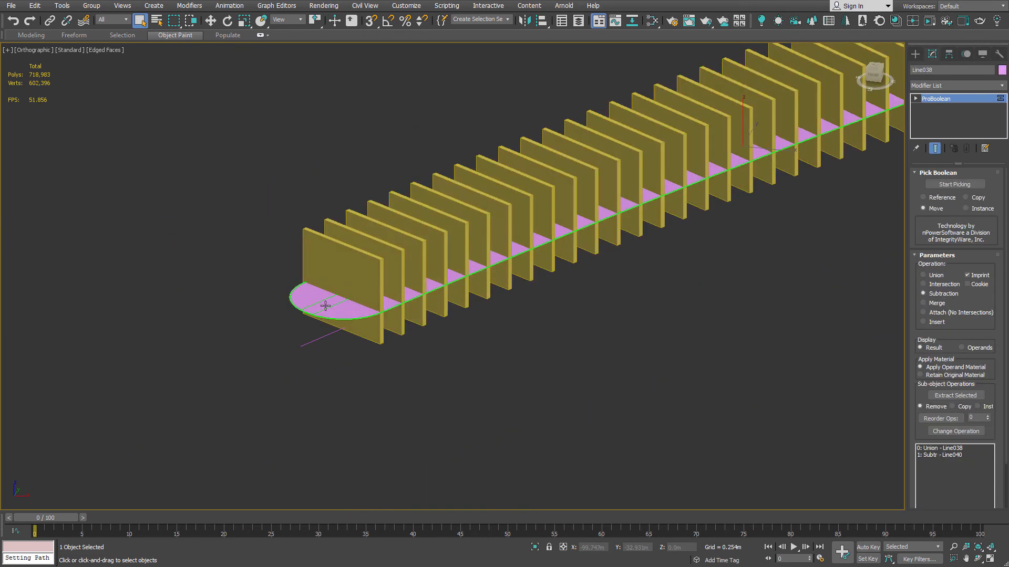
left_click(954, 184)
left_click(475, 214)
Examine the imprinted rib lines along the strip from several angles.
scroll(534, 198, "down", 3)
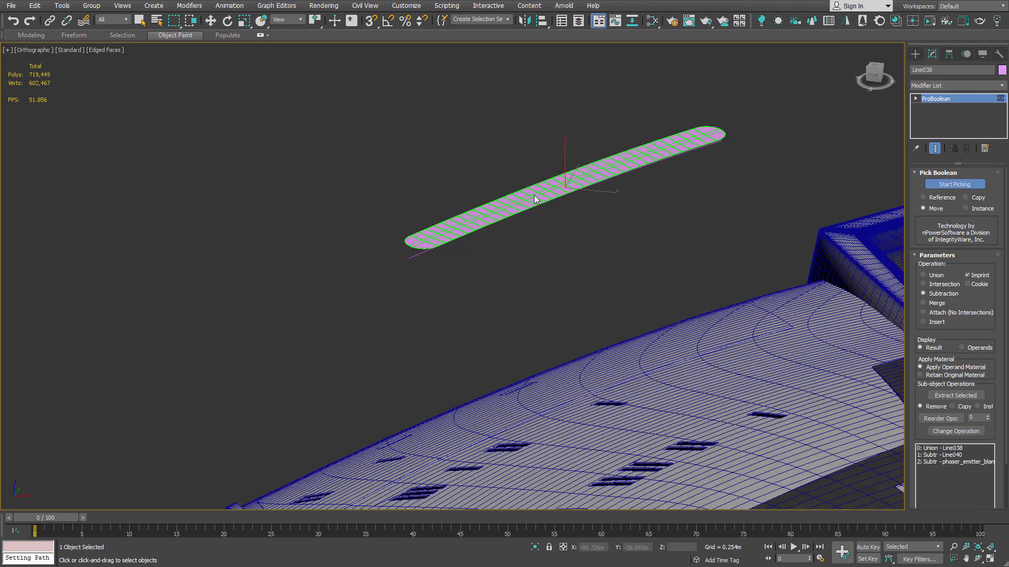
middle_click_drag(534, 199, 585, 206, "alt")
scroll(552, 209, "up", 3)
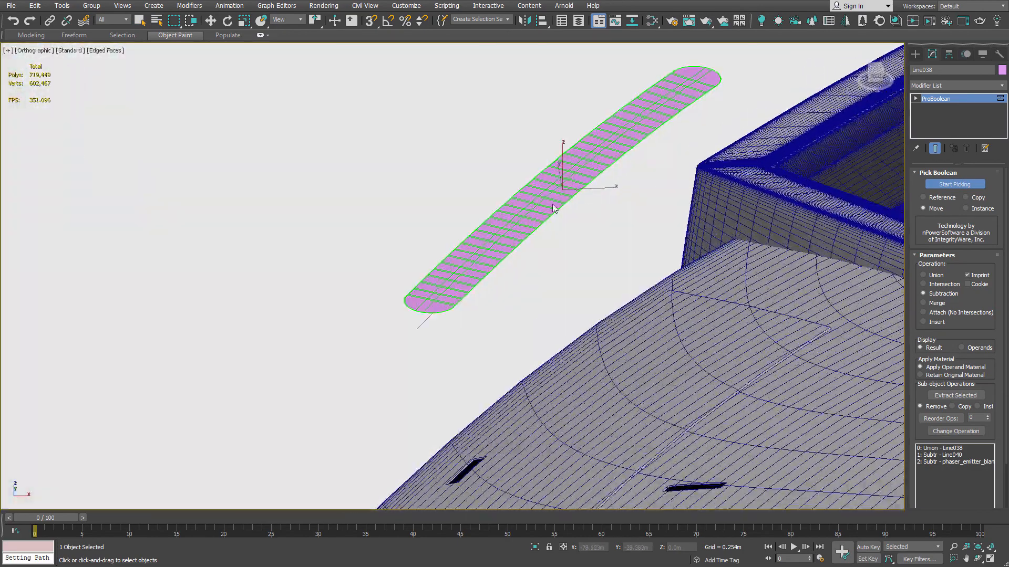
scroll(552, 209, "up", 6)
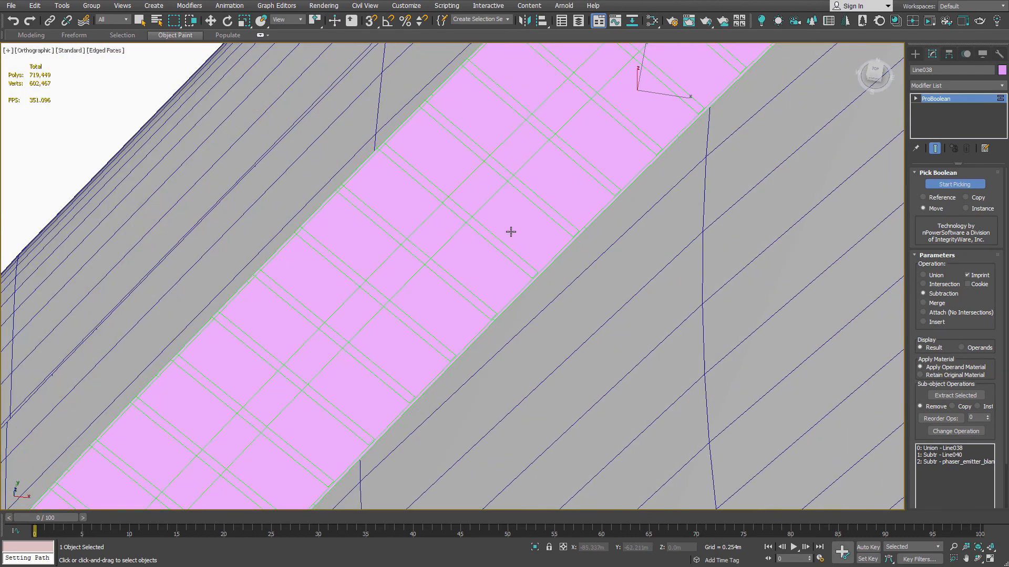
middle_click_drag(503, 209, 505, 181, "alt")
key("w")
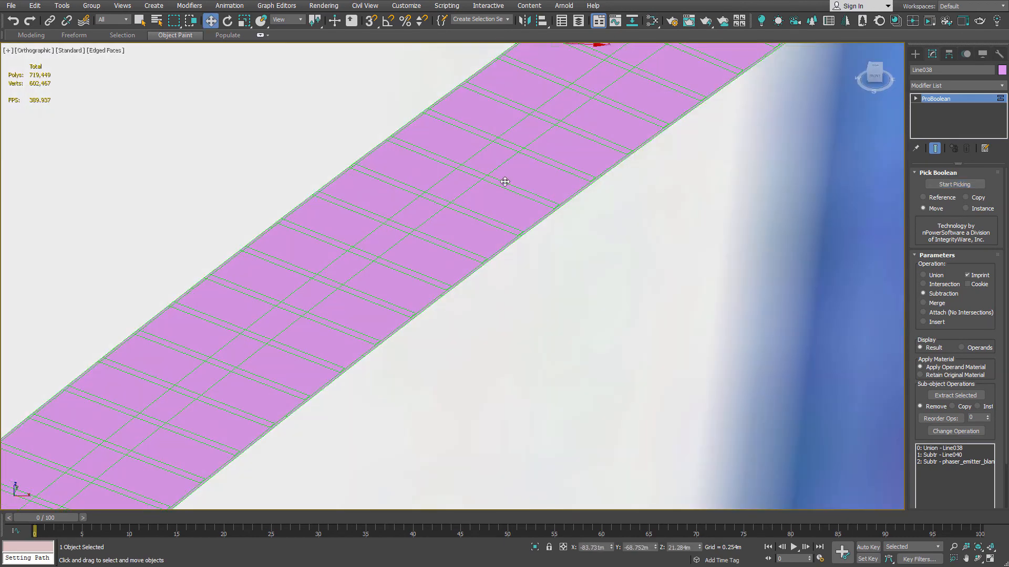
Convert the imprinted strip to an Editable Poly and set its object color to dark blue.
right_click(505, 186)
mouse_move(578, 289)
left_click(618, 295)
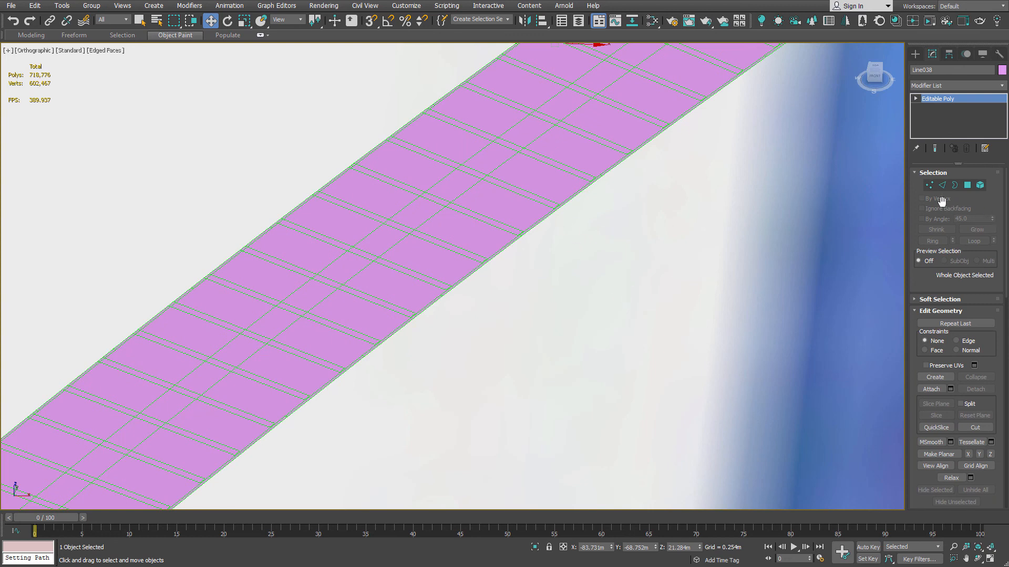
left_click(1002, 70)
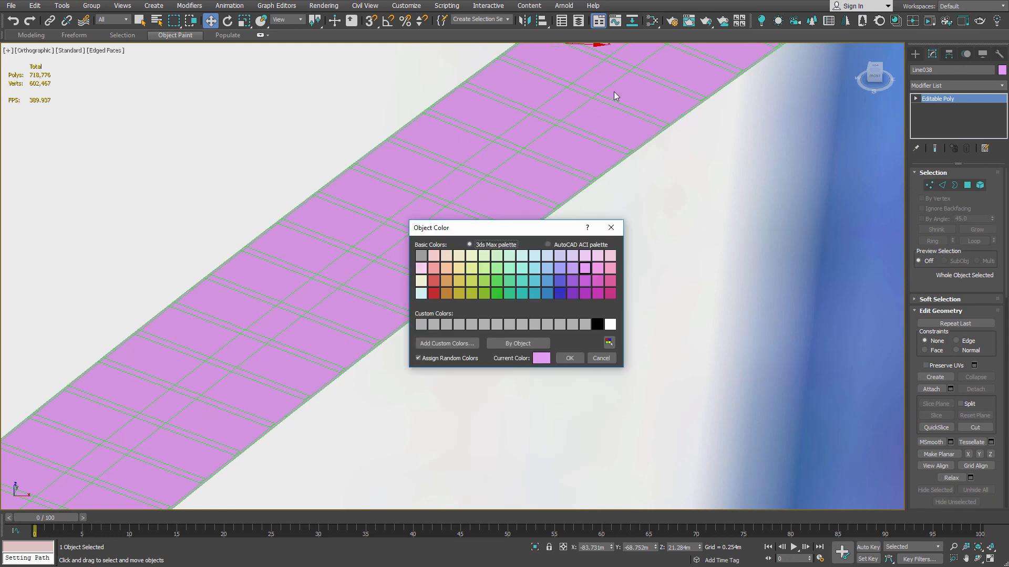
left_click(559, 293)
left_click(571, 360)
Examine the strip's vertices along its edges, central band and upper rounded end at vertex level.
scroll(473, 262, "down", 4)
scroll(473, 263, "up", 10)
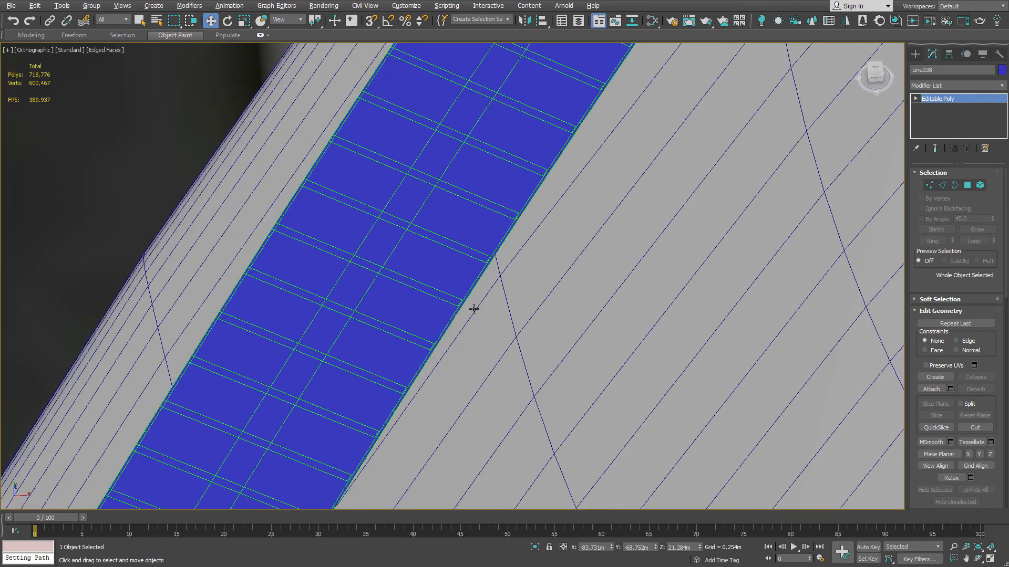
scroll(502, 309, "down", 5)
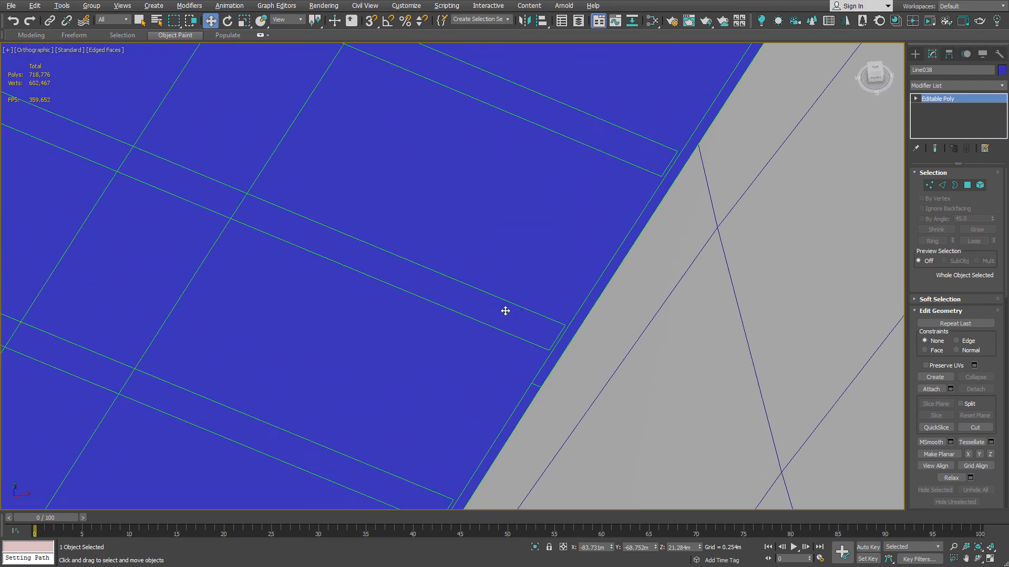
key("1")
scroll(476, 255, "up", 6)
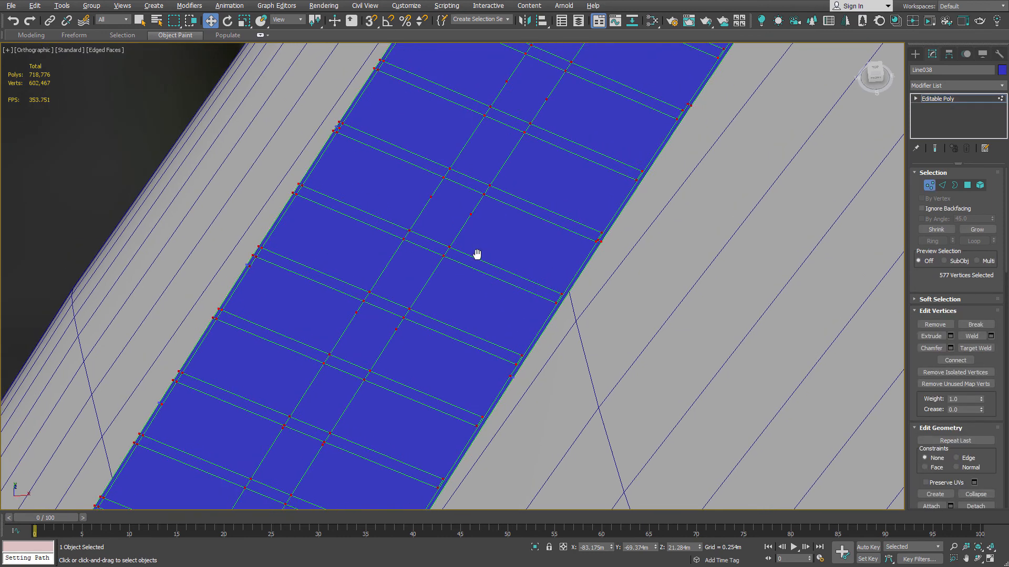
scroll(361, 297, "up", 3)
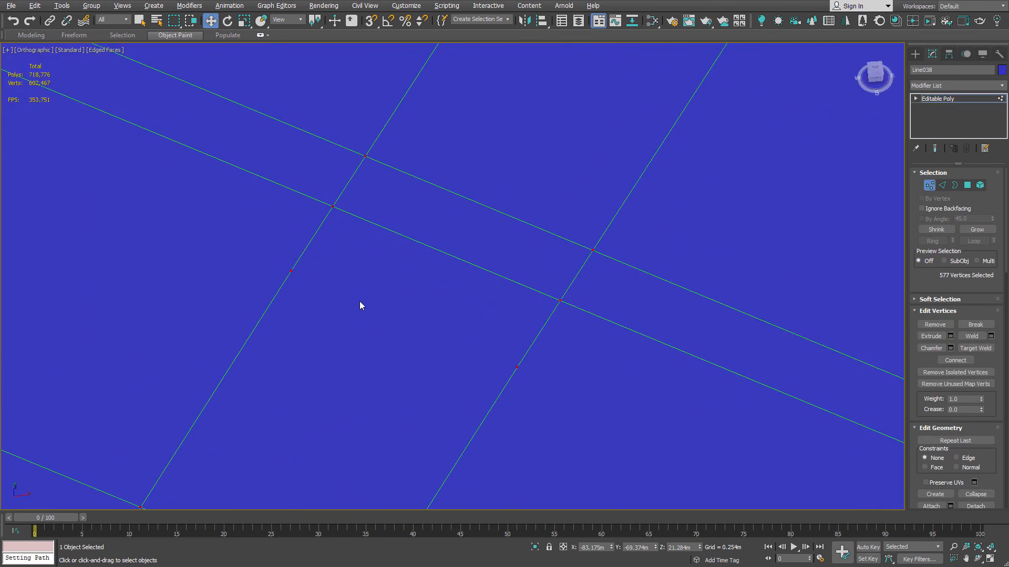
scroll(358, 303, "down", 5)
scroll(354, 297, "up", 3)
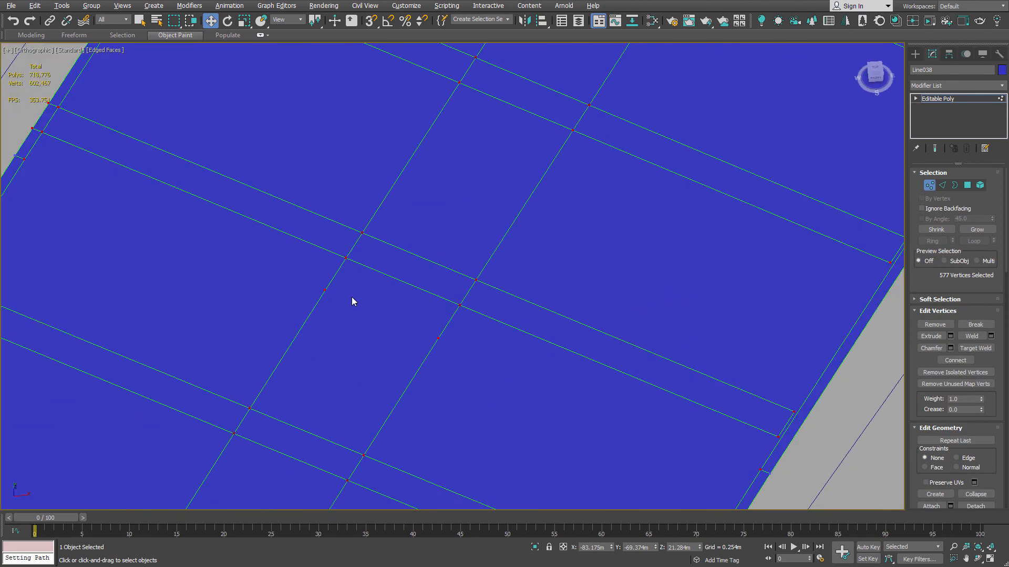
scroll(352, 298, "down", 4)
scroll(360, 286, "up", 3)
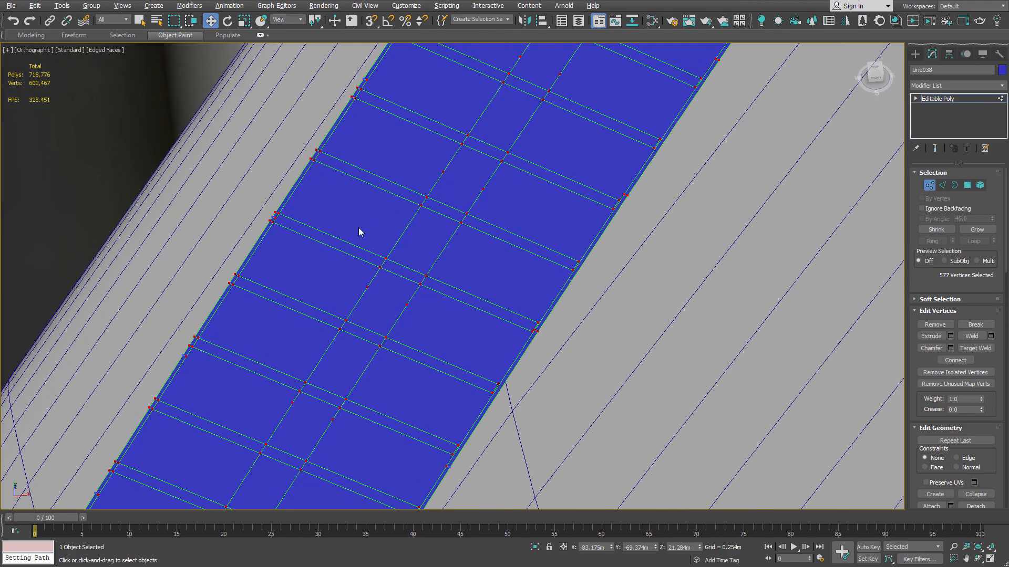
scroll(526, 219, "down", 4)
scroll(607, 129, "up", 3)
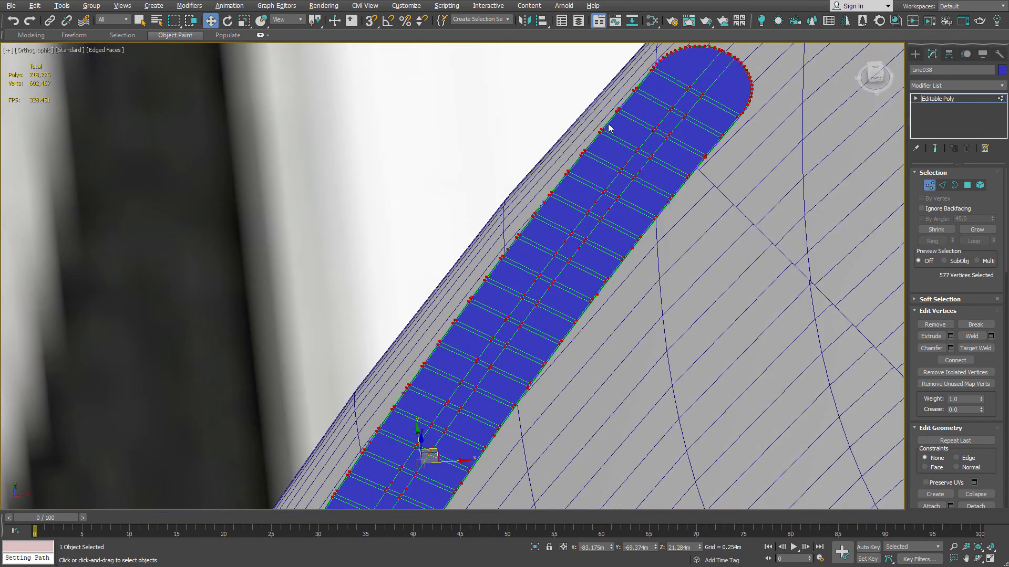
scroll(641, 135, "up", 3)
scroll(568, 128, "down", 4)
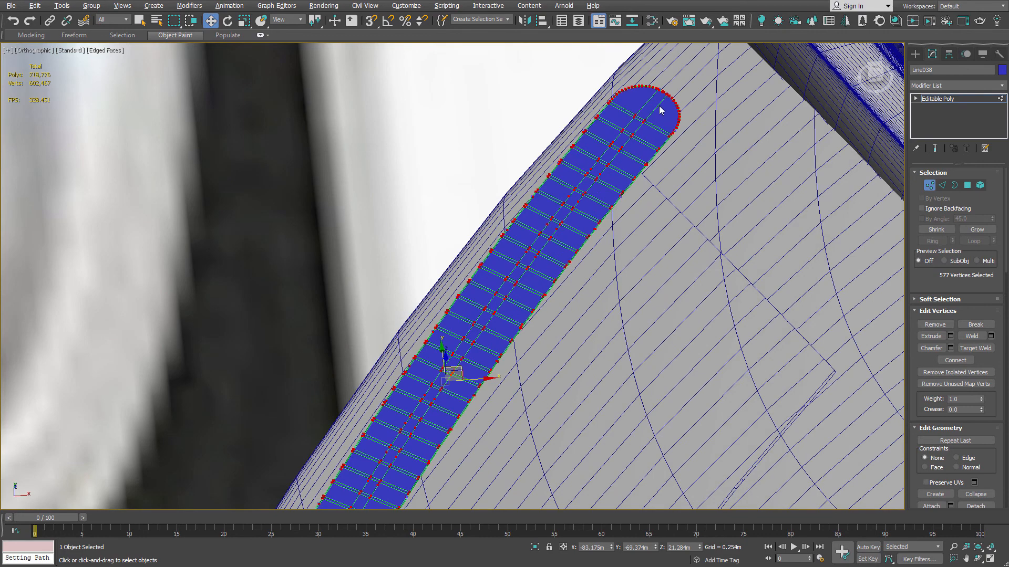
scroll(466, 352, "up", 6)
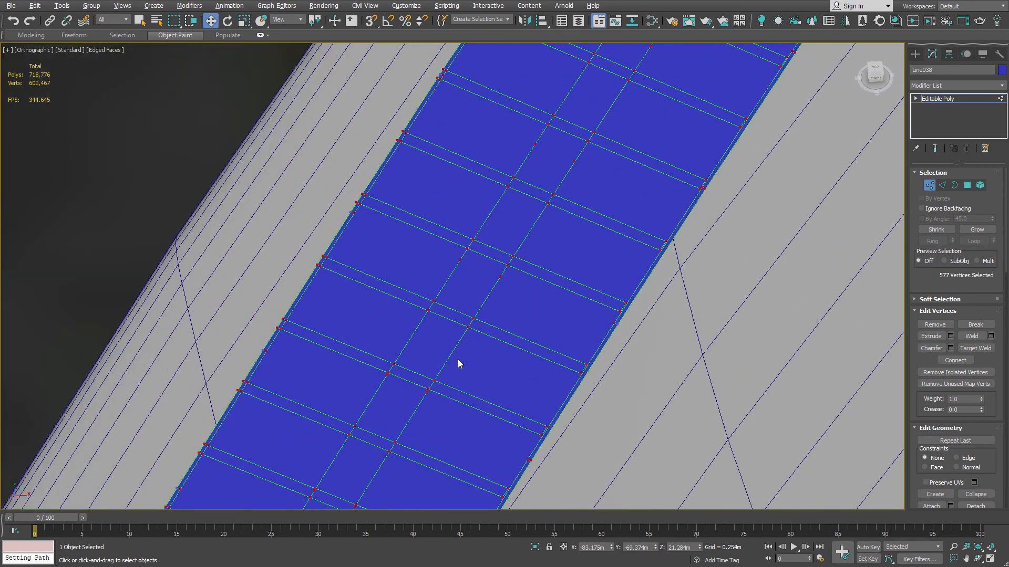
scroll(517, 265, "up", 2)
scroll(557, 263, "down", 5)
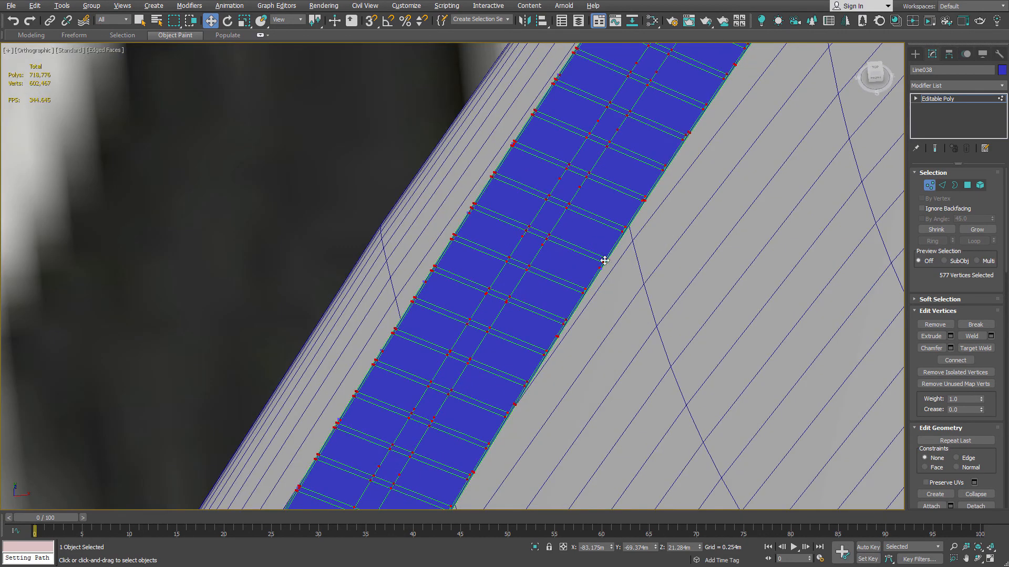
scroll(527, 267, "down", 5)
Check the rib lines and rounded ends along the whole strip from above and leave vertex level.
middle_click_drag(540, 268, 446, 351, "alt")
scroll(483, 318, "up", 4)
middle_click_drag(574, 219, 522, 254)
scroll(511, 294, "up", 4)
scroll(507, 292, "down", 6)
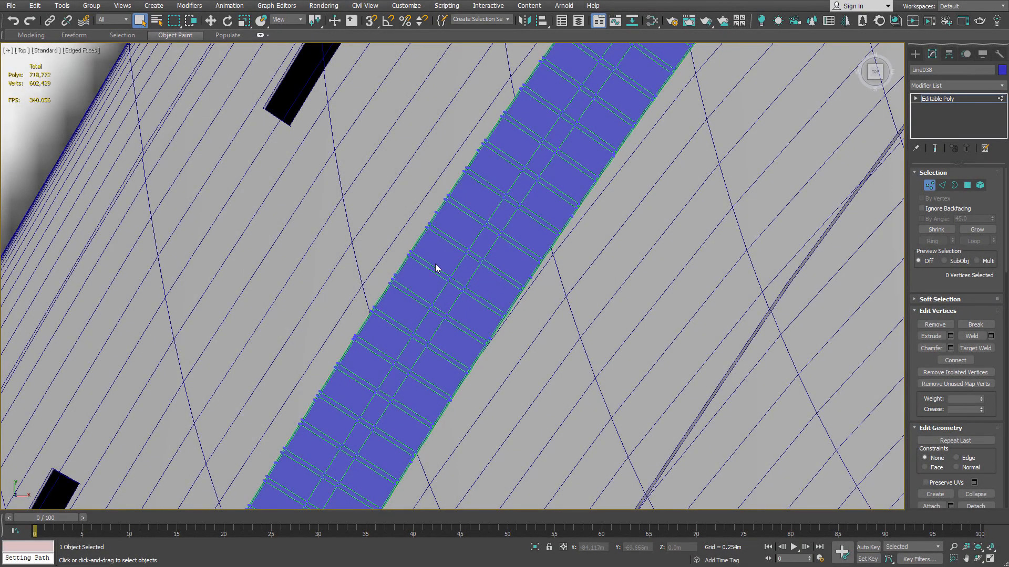
middle_click_drag(347, 385, 473, 243)
scroll(471, 245, "down", 3)
scroll(442, 307, "up", 2)
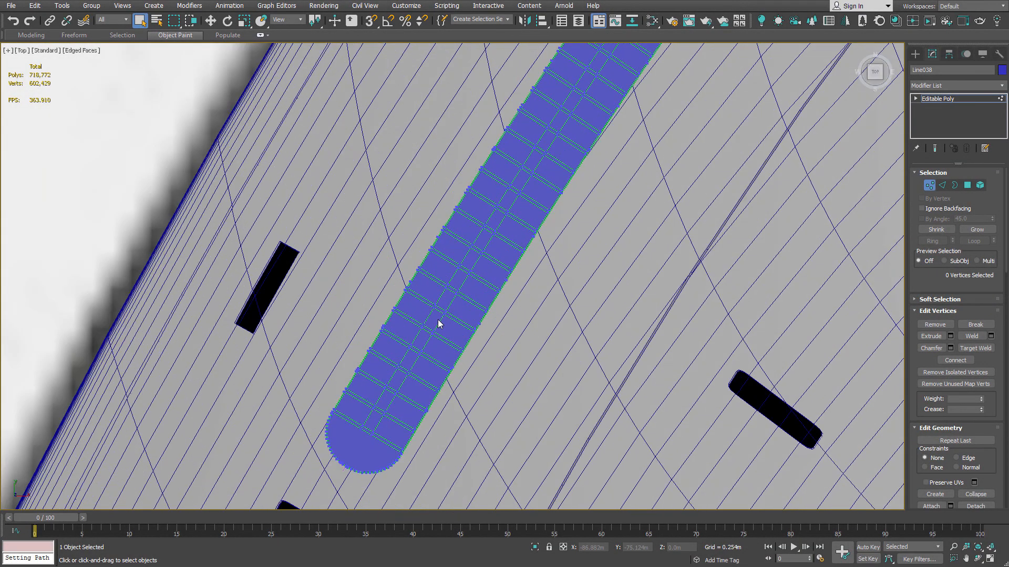
scroll(357, 455, "up", 4)
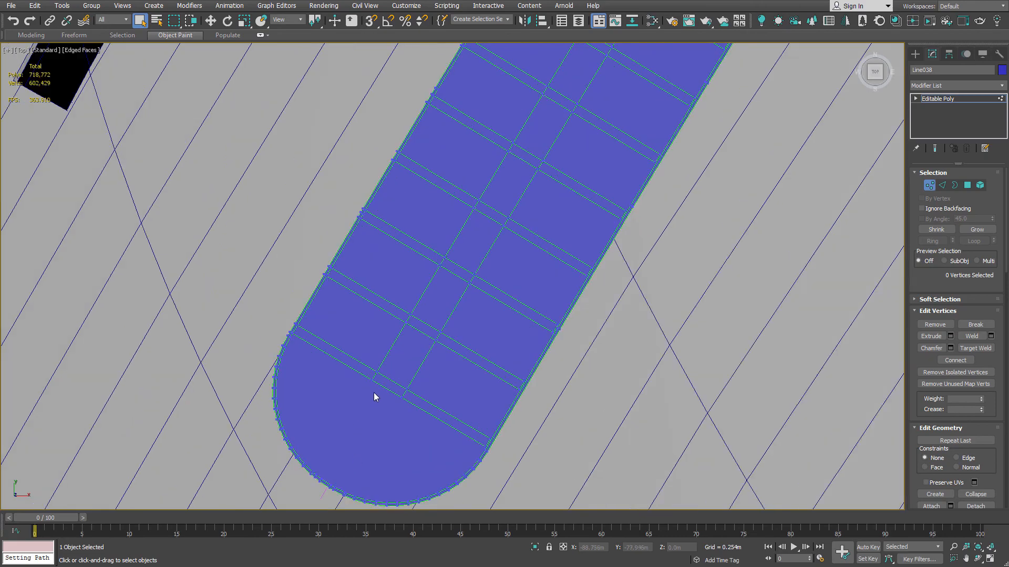
scroll(457, 353, "down", 8)
middle_click_drag(615, 207, 570, 296)
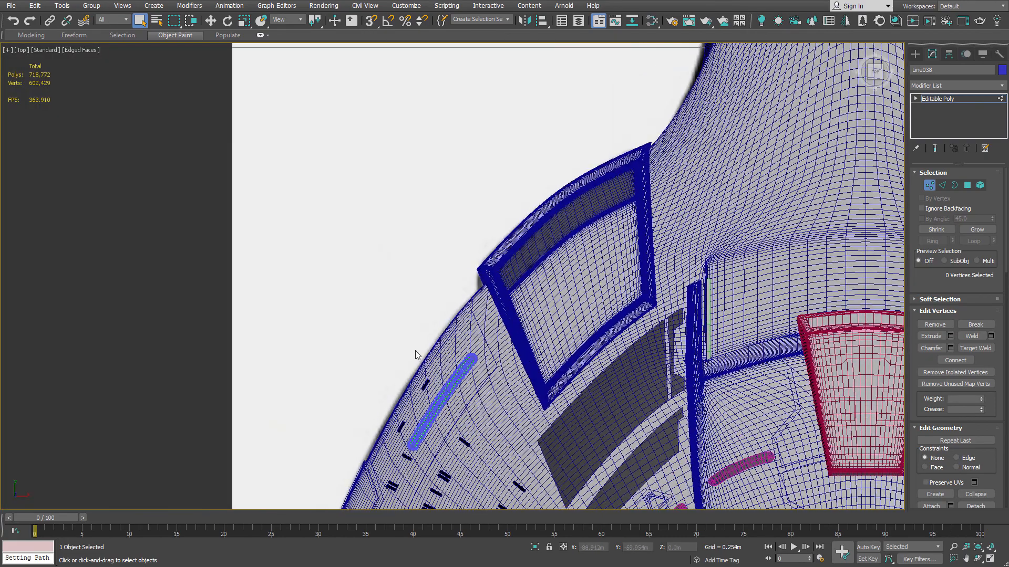
scroll(440, 363, "up", 6)
scroll(695, 340, "up", 2)
scroll(715, 277, "down", 5)
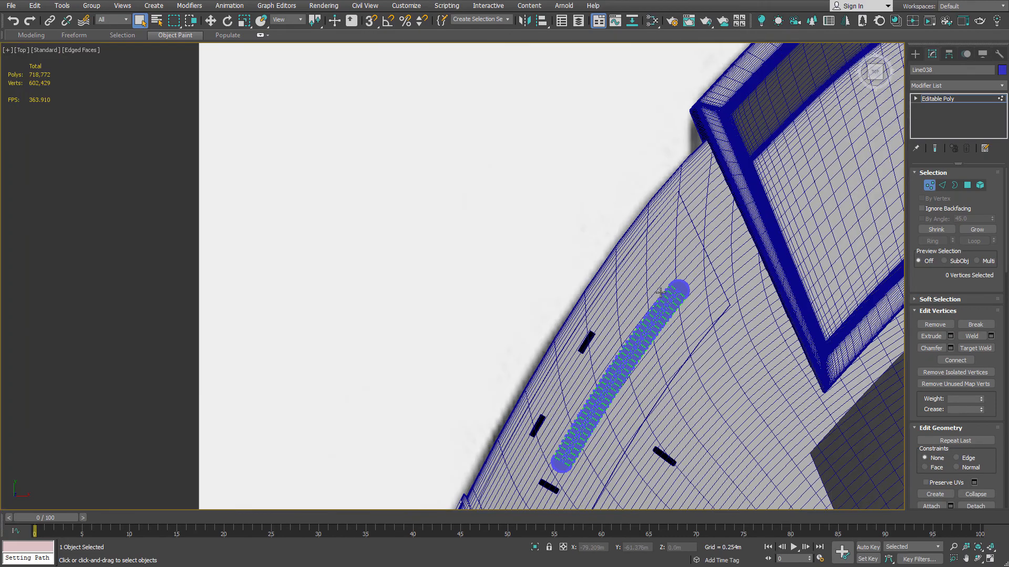
scroll(637, 364, "up", 5)
scroll(645, 368, "up", 5)
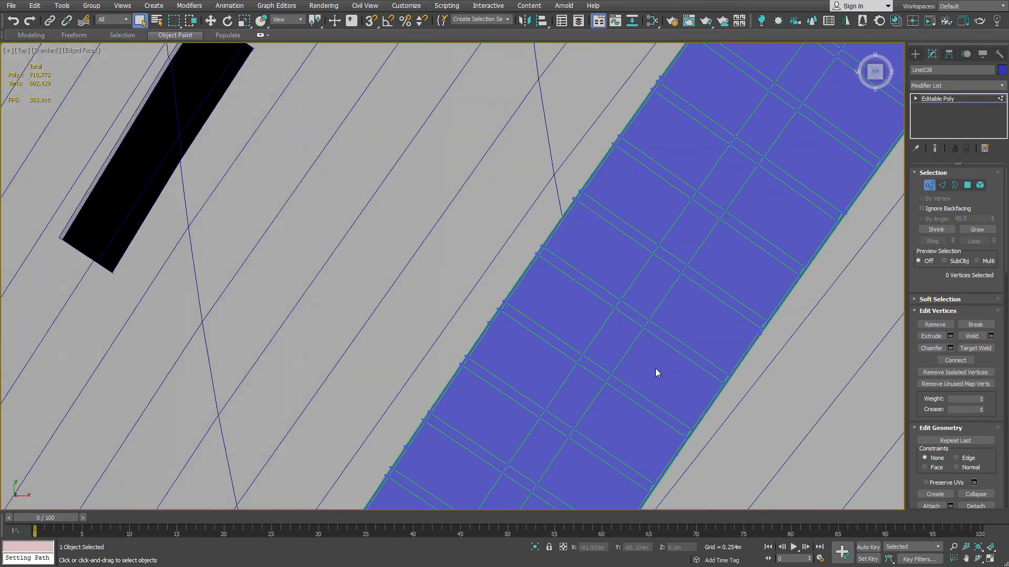
scroll(483, 365, "down", 3)
scroll(473, 342, "down", 5)
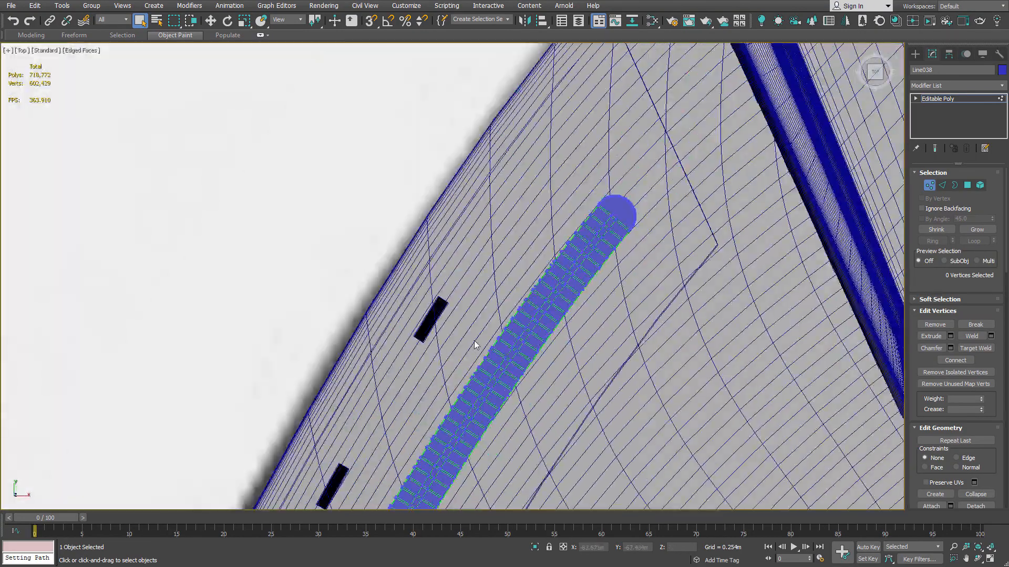
middle_click_drag(473, 342, 560, 261, "alt")
key("1")
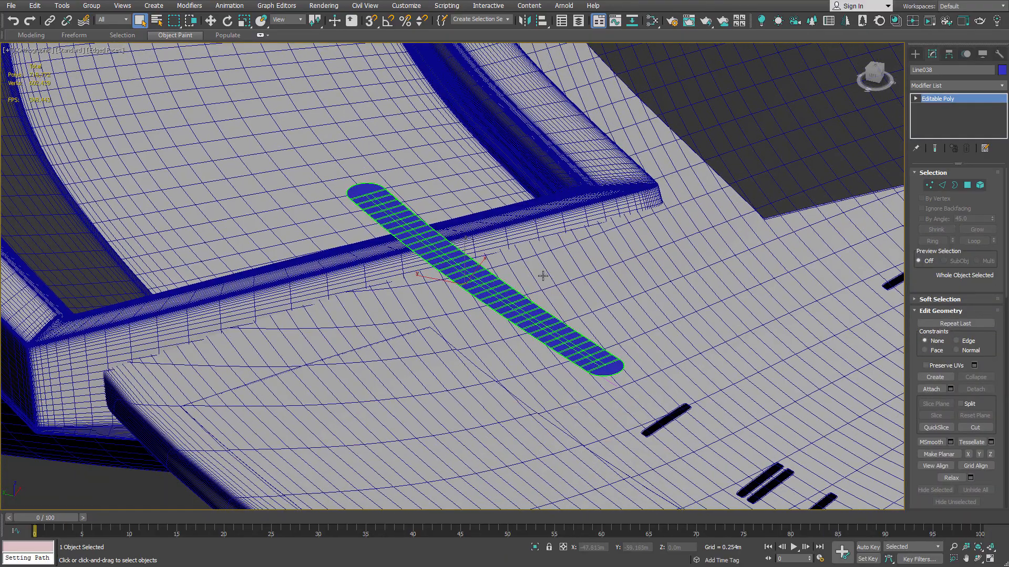
Conform the strip to the forward saucer body, projecting along vertex normals with the wrap-to object as an instance.
middle_click_drag(468, 250, 499, 258, "alt")
middle_click_drag(526, 308, 474, 232)
scroll(475, 231, "down", 3)
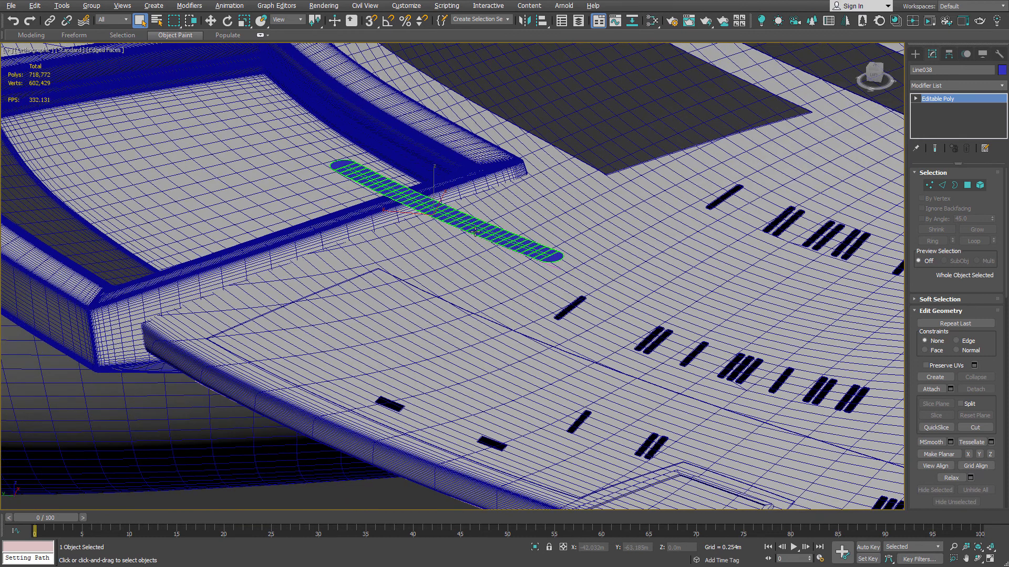
left_click(914, 54)
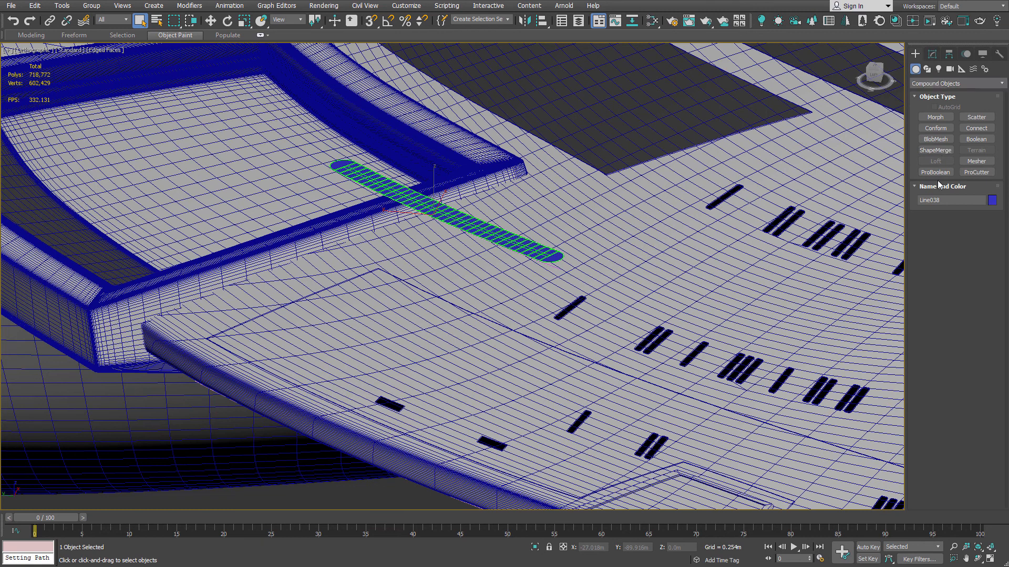
left_click(941, 130)
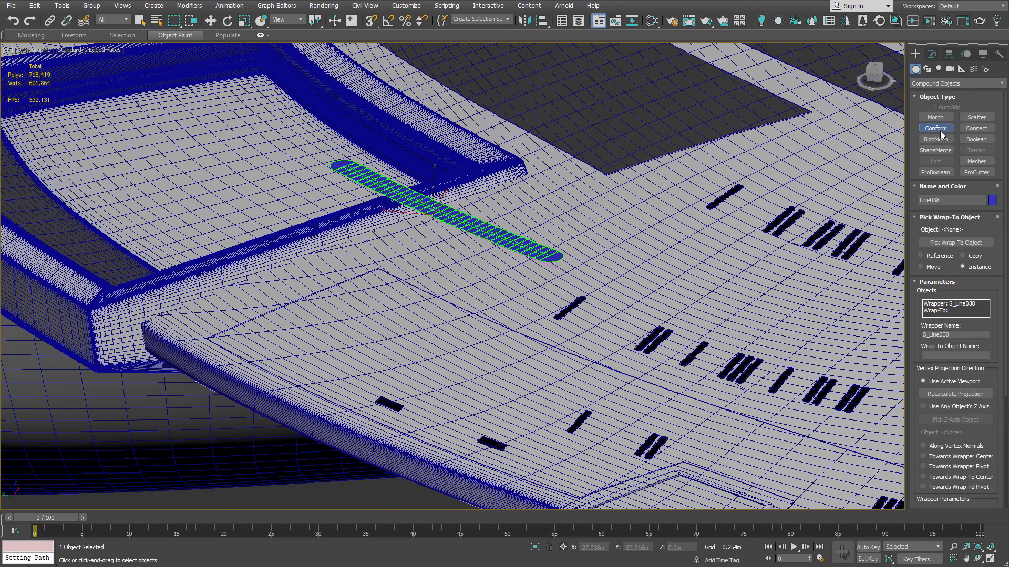
left_click(963, 245)
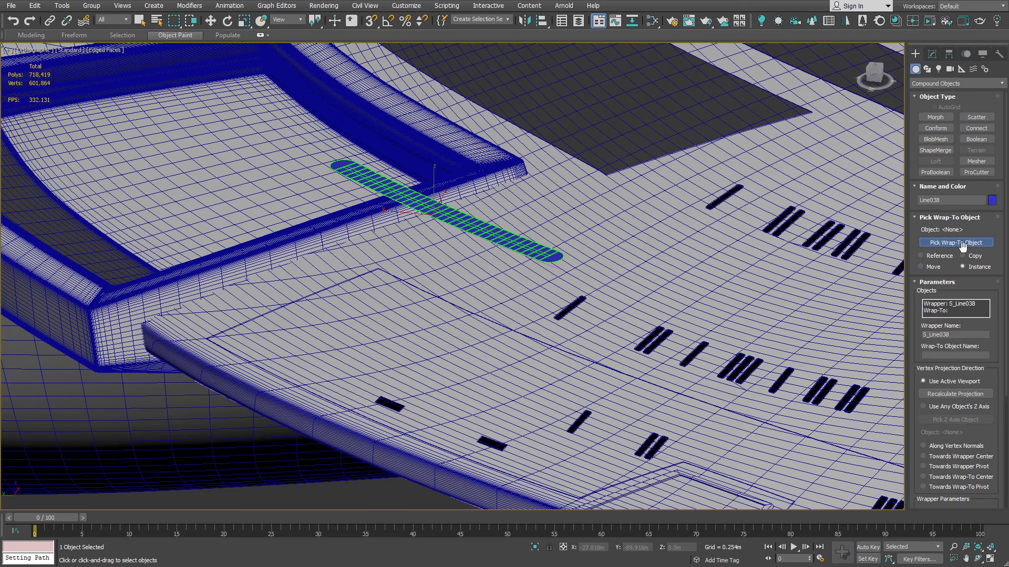
left_click(930, 447)
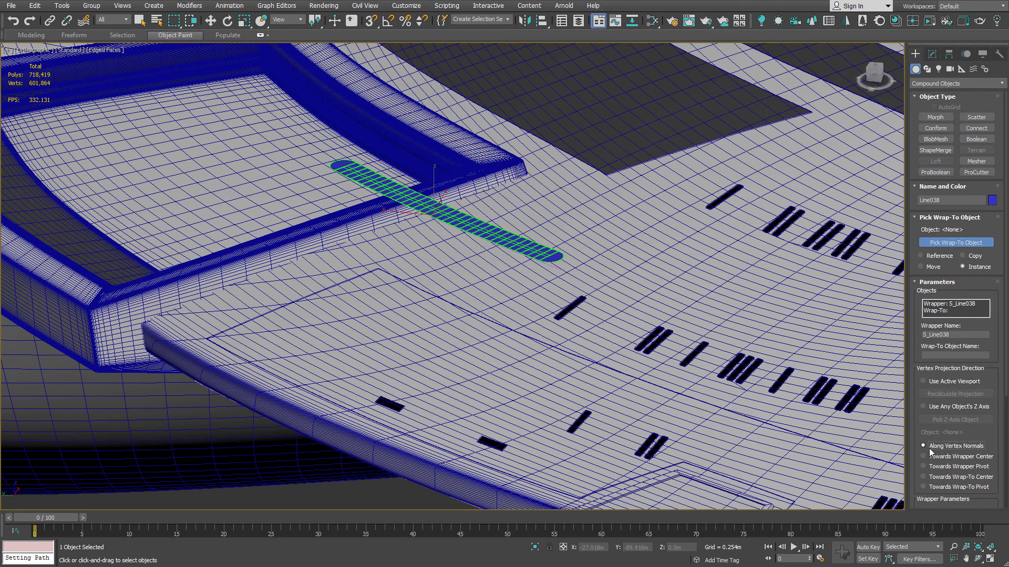
left_click(441, 336)
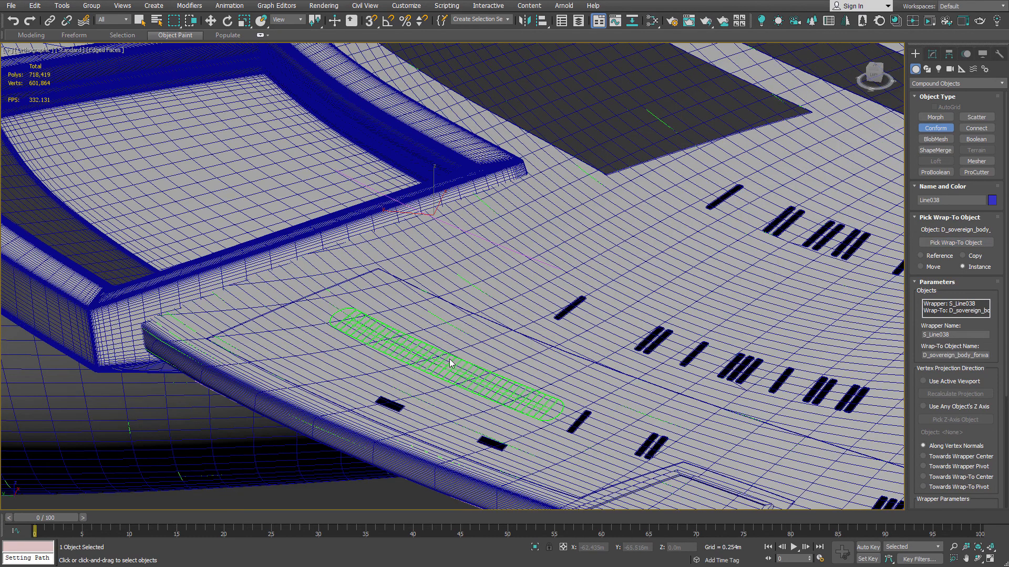
Finish the Conform command and isolate the conformed object.
scroll(449, 358, "up", 5)
right_click(454, 355)
right_click(454, 348)
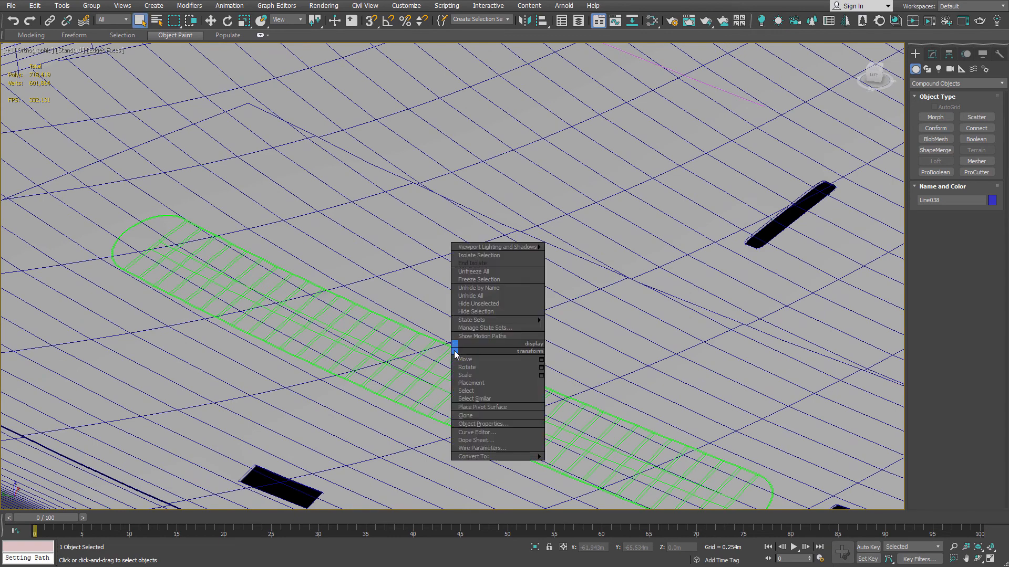
left_click(493, 255)
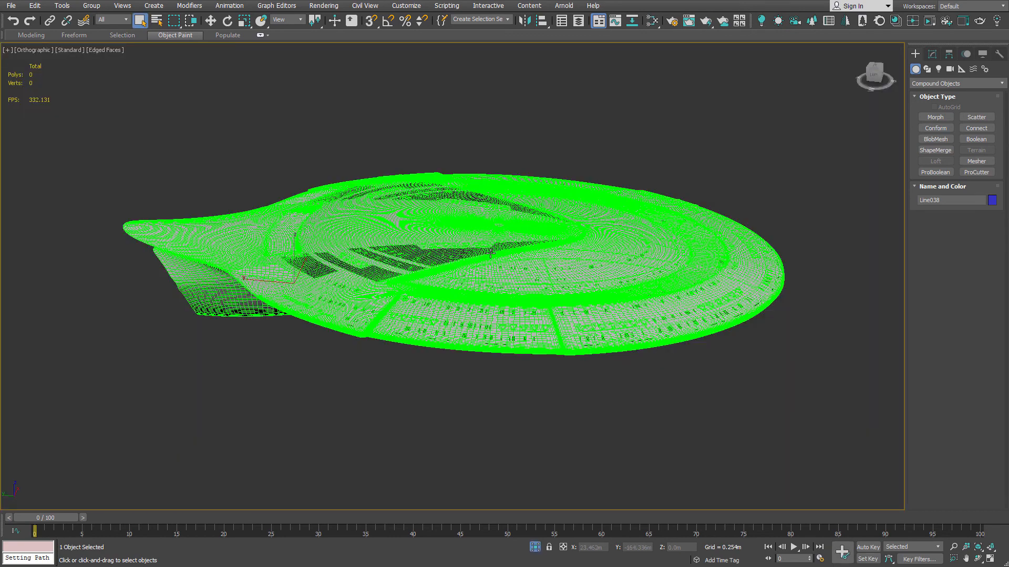
Examine the isolated object from several angles, checking how the ribbed strip follows the hull surface.
middle_click_drag(472, 318, 299, 309, "alt")
scroll(471, 254, "up", 5)
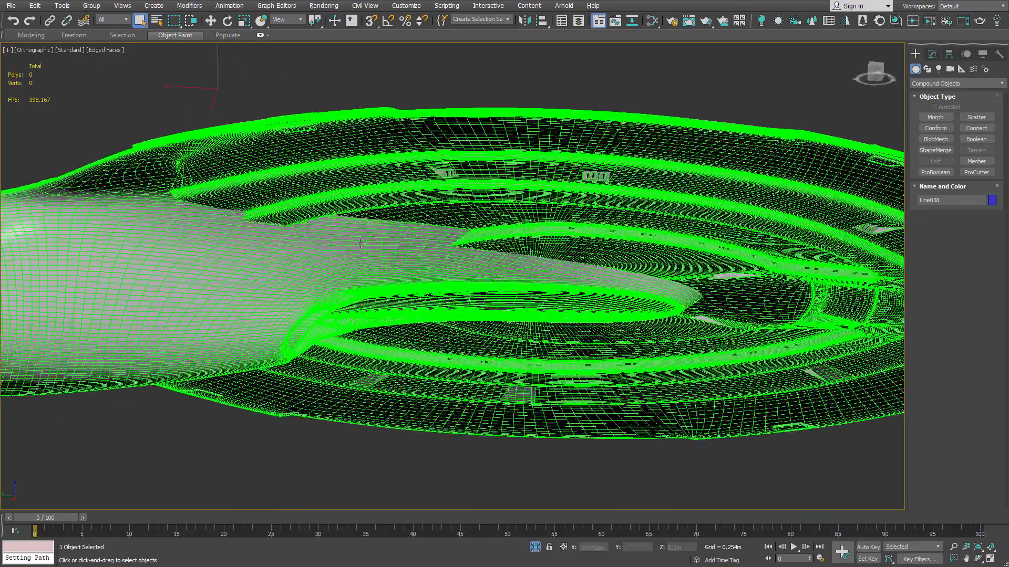
middle_click_drag(337, 246, 507, 232, "alt")
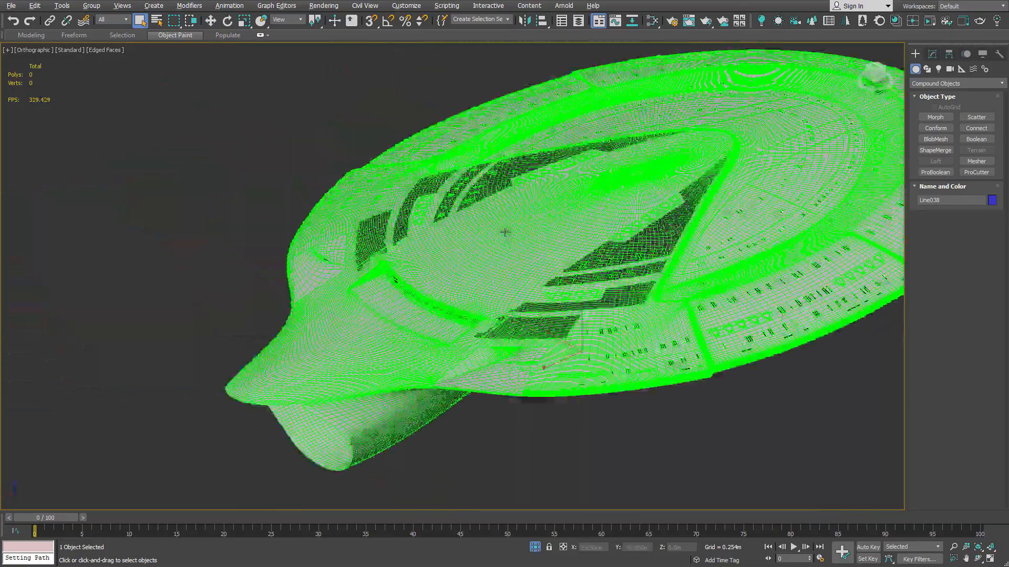
scroll(541, 247, "up", 2)
scroll(579, 413, "up", 7)
scroll(592, 416, "up", 5)
middle_click_drag(592, 417, 535, 291)
scroll(563, 301, "up", 5)
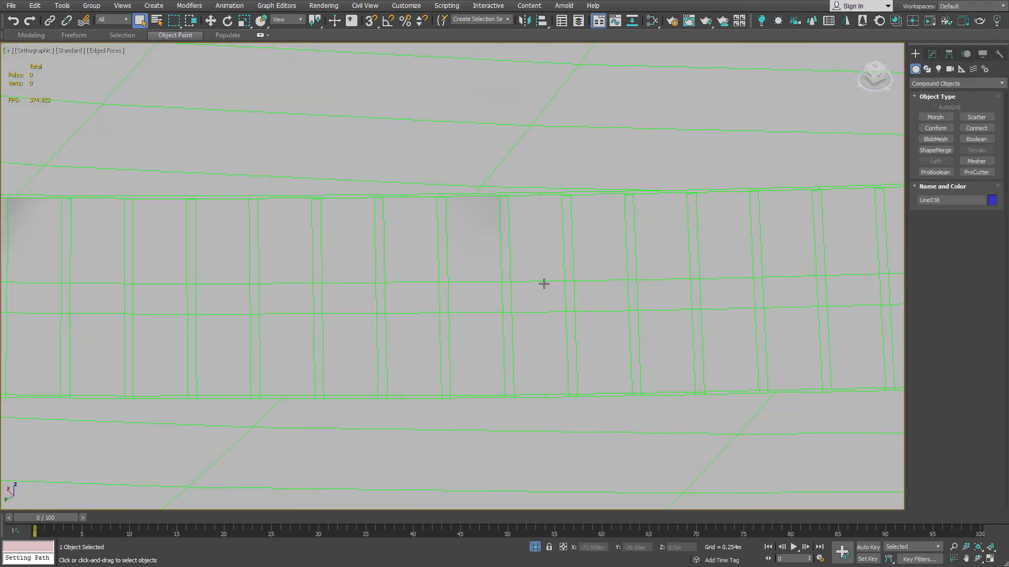
scroll(435, 308, "down", 5)
middle_click_drag(433, 310, 405, 305, "alt")
scroll(415, 203, "down", 8)
middle_click_drag(442, 173, 508, 337)
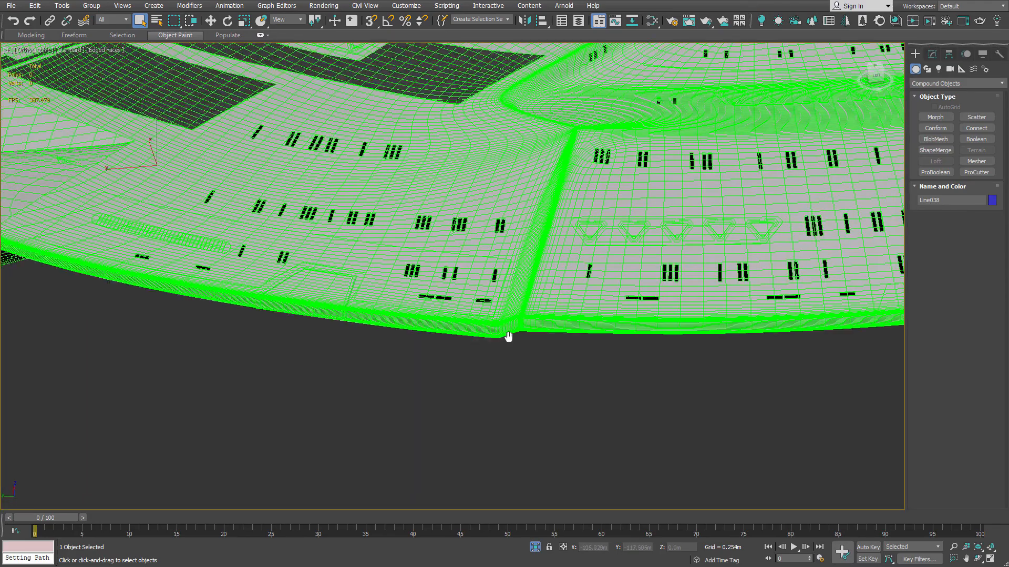
scroll(408, 306, "up", 3)
scroll(682, 386, "up", 3)
scroll(527, 315, "up", 3)
scroll(476, 343, "up", 6)
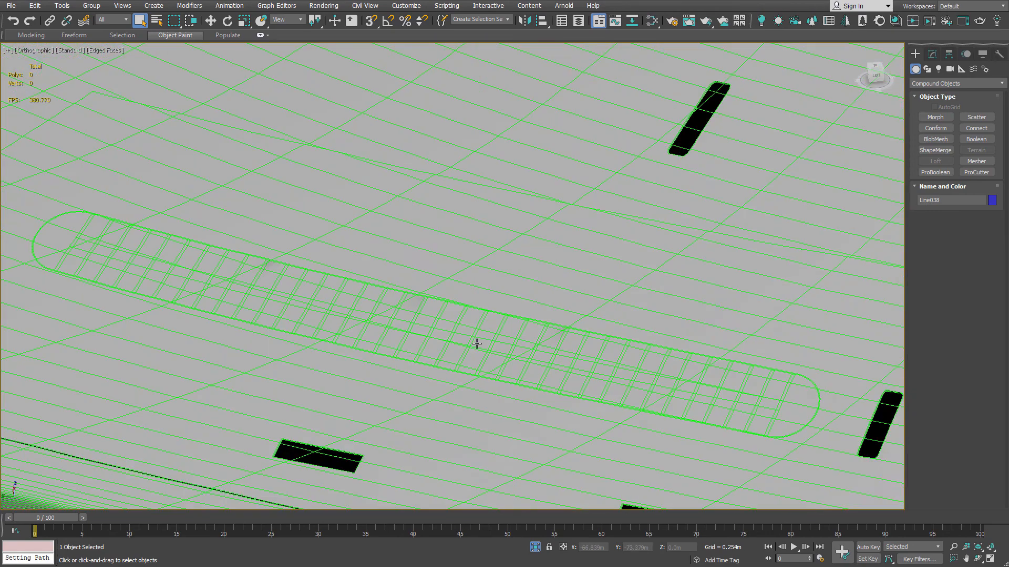
Convert the isolated conformed object to an Editable Poly.
scroll(477, 343, "up", 2)
right_click(477, 344)
mouse_move(541, 450)
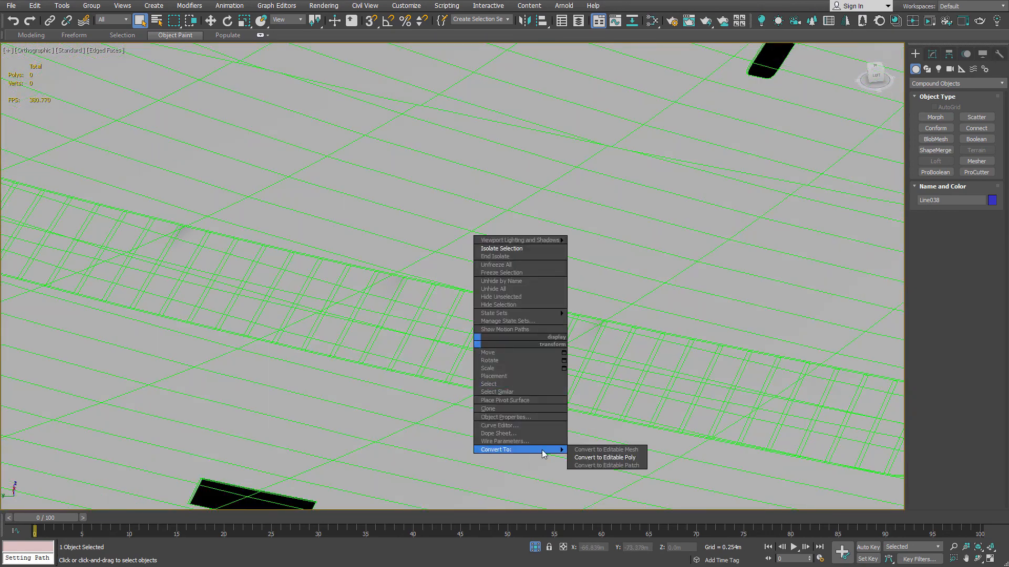
left_click(604, 458)
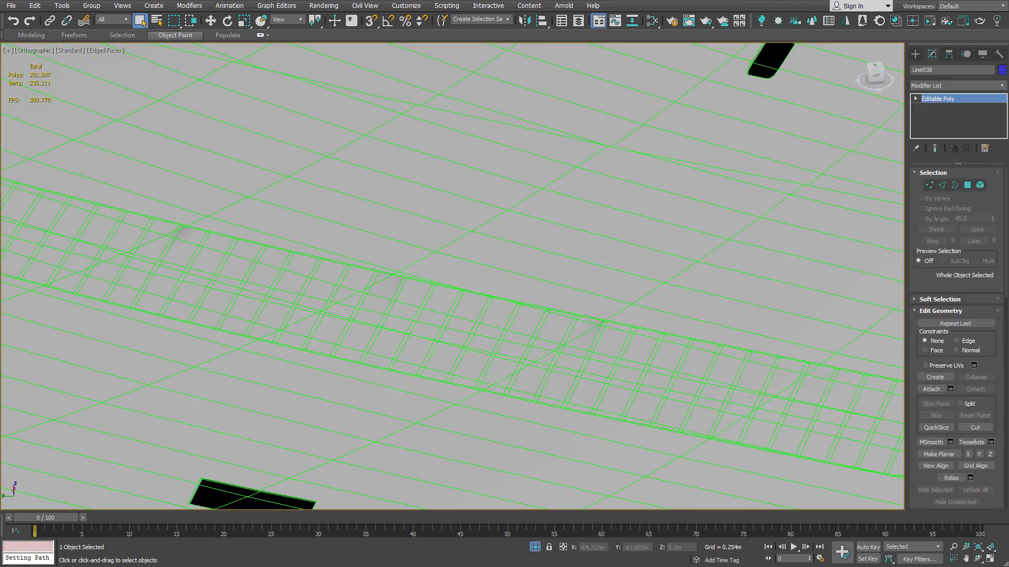
Delete every element of the conformed object except the ribbed phaser strip.
left_click(980, 185)
left_click(650, 341)
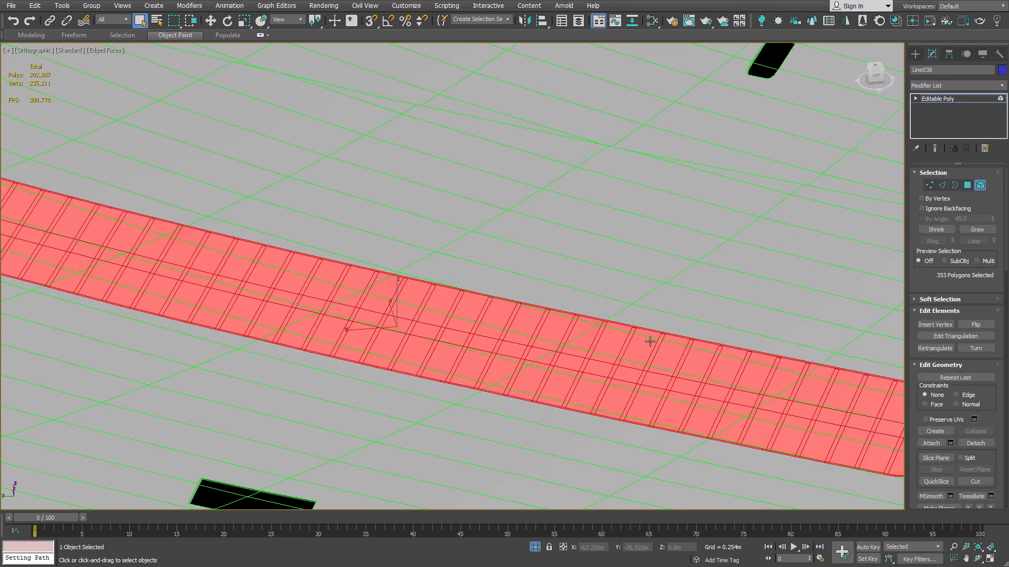
scroll(549, 314, "down", 5)
key("ctrl+i")
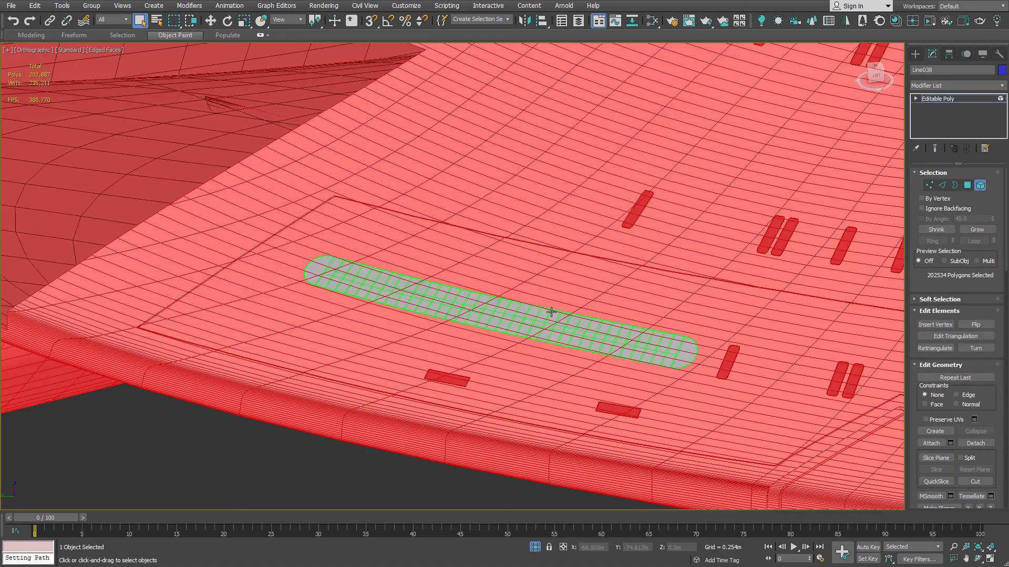
key("Delete")
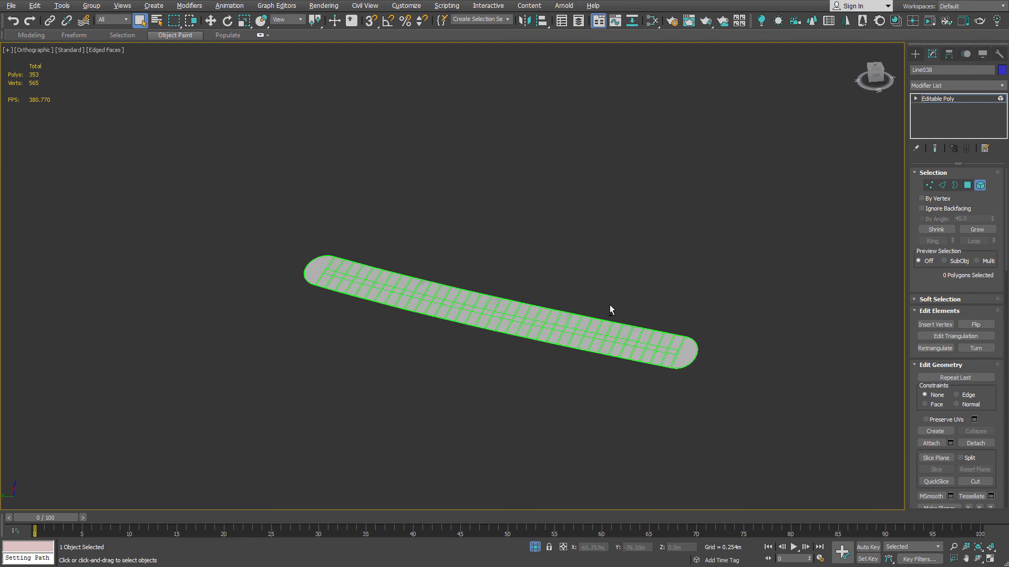
End the isolation so the ribbed strip is shown together with the surrounding hull.
middle_click_drag(609, 305, 576, 315, "alt")
scroll(576, 316, "up", 6)
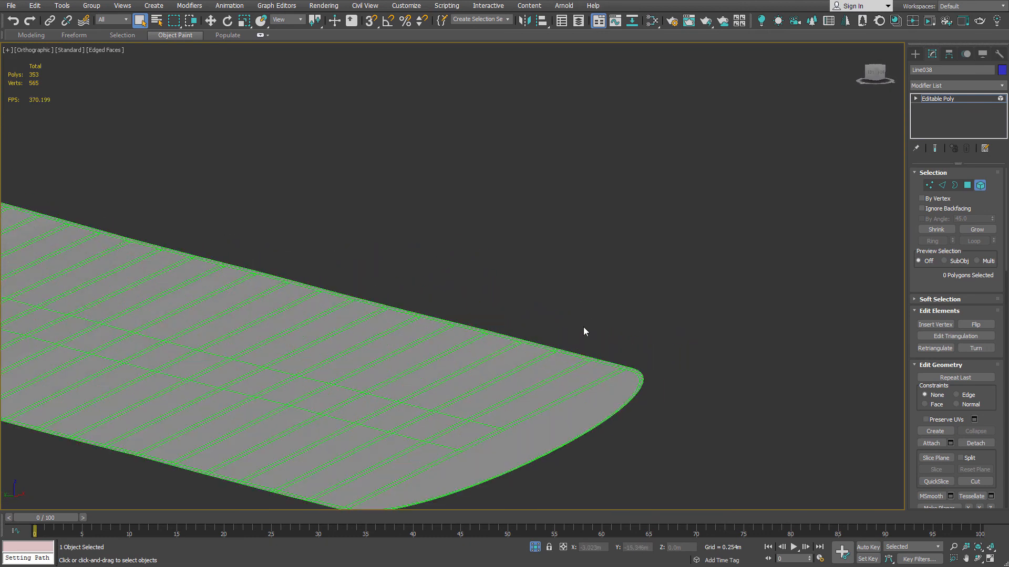
right_click(629, 320)
left_click(653, 243)
scroll(607, 265, "down", 3)
middle_click_drag(593, 267, 566, 283, "alt")
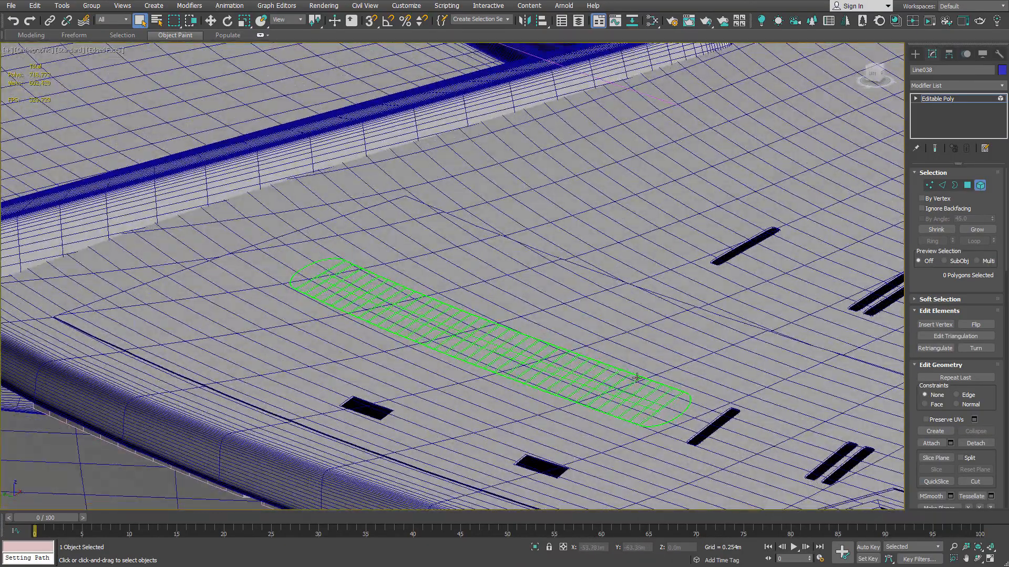
Assign the dark_gray CoronaMtl material to the whole ribbed strip.
middle_click_drag(581, 353, 434, 258)
scroll(478, 286, "up", 4)
scroll(446, 337, "up", 3)
scroll(517, 327, "up", 3)
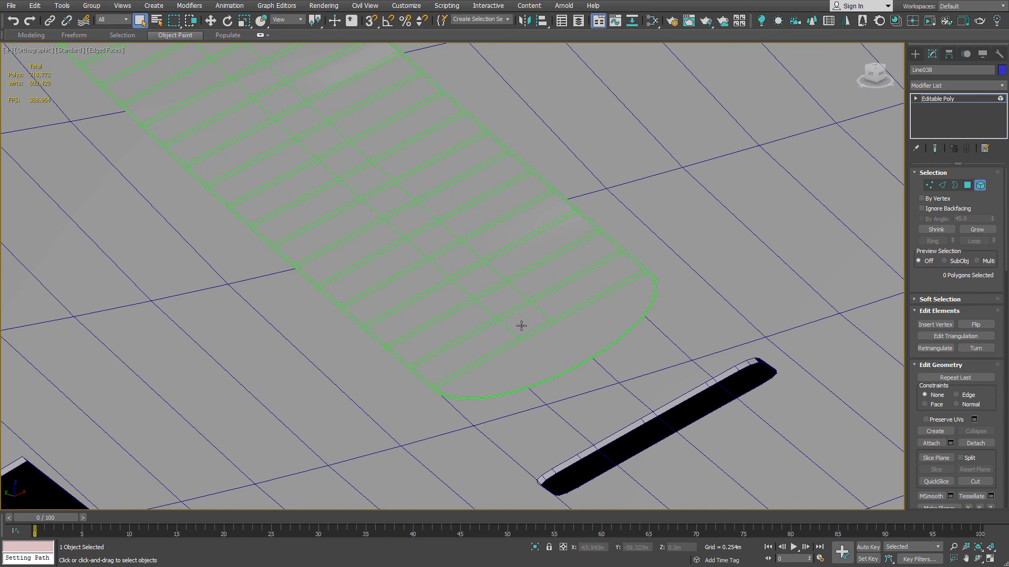
key("5")
key("m")
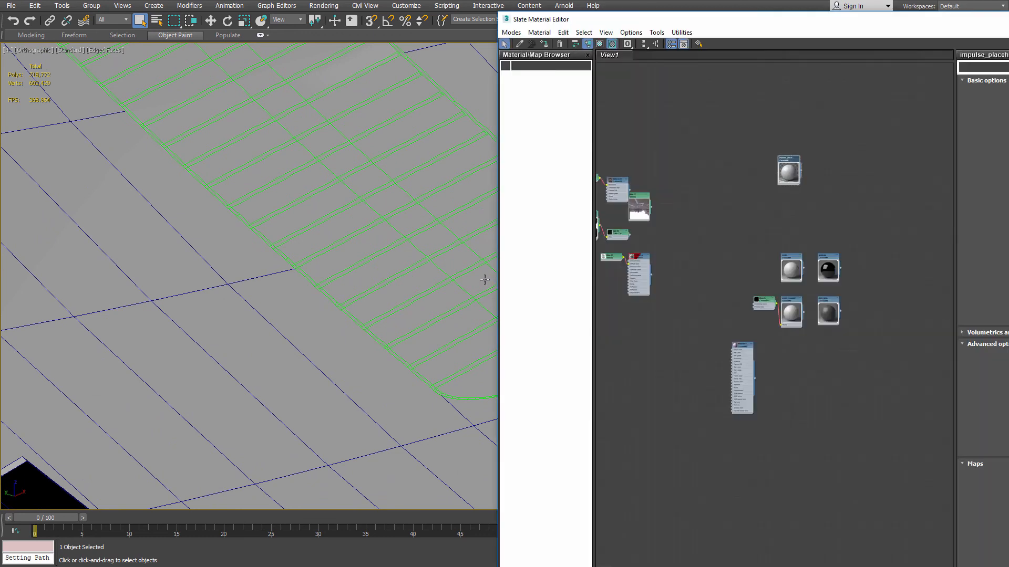
right_click(825, 303)
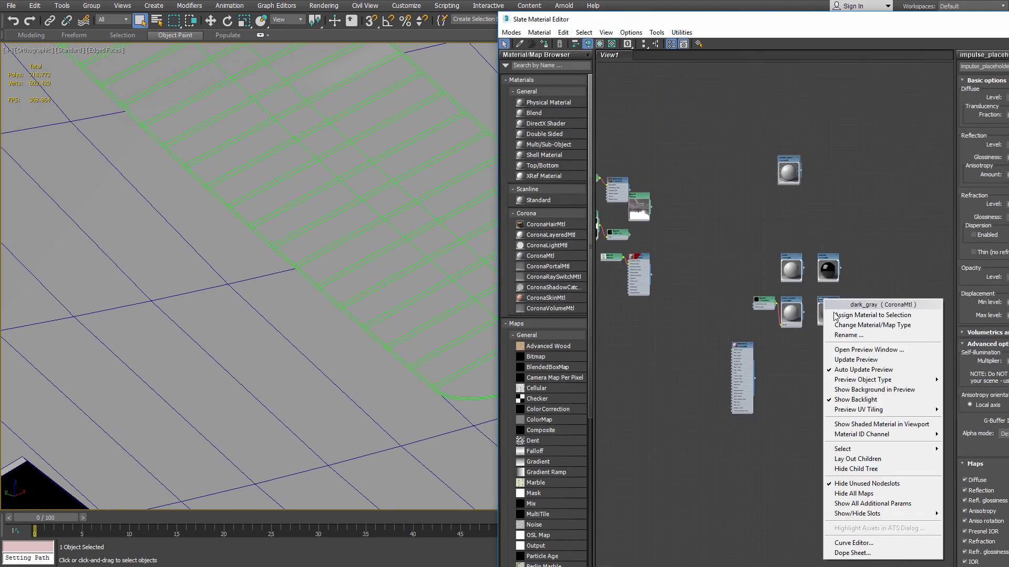
left_click(846, 314)
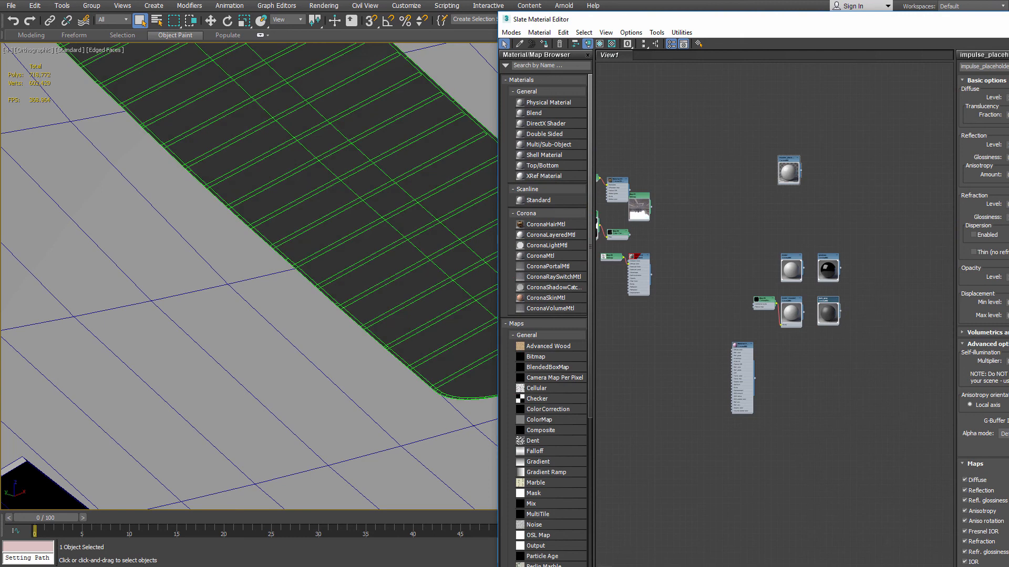
key("m")
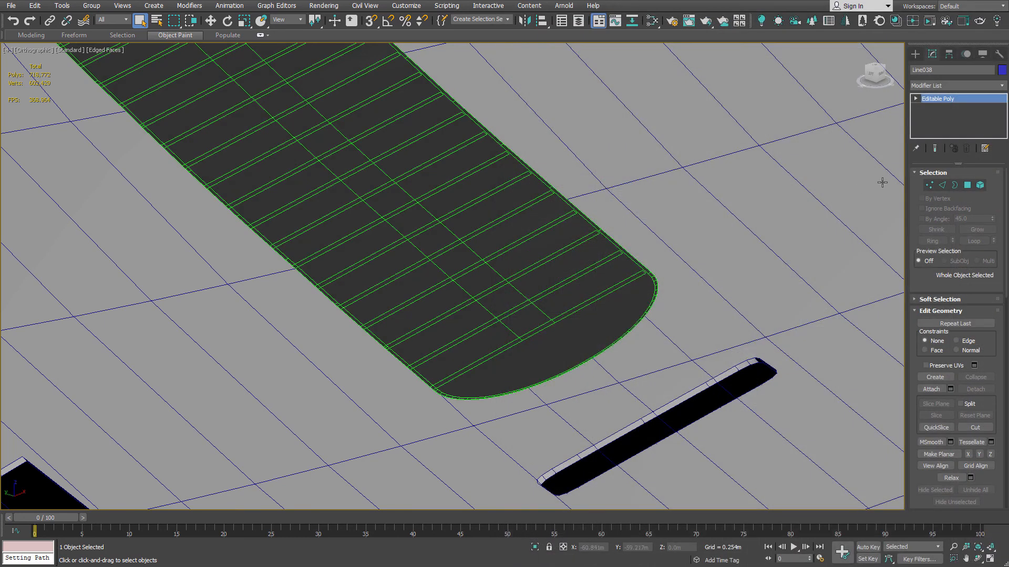
Extrude all polygons of the strip outward from the hull with a height of 0.25 m.
left_click(967, 185)
key("ctrl+a")
scroll(526, 263, "up", 5)
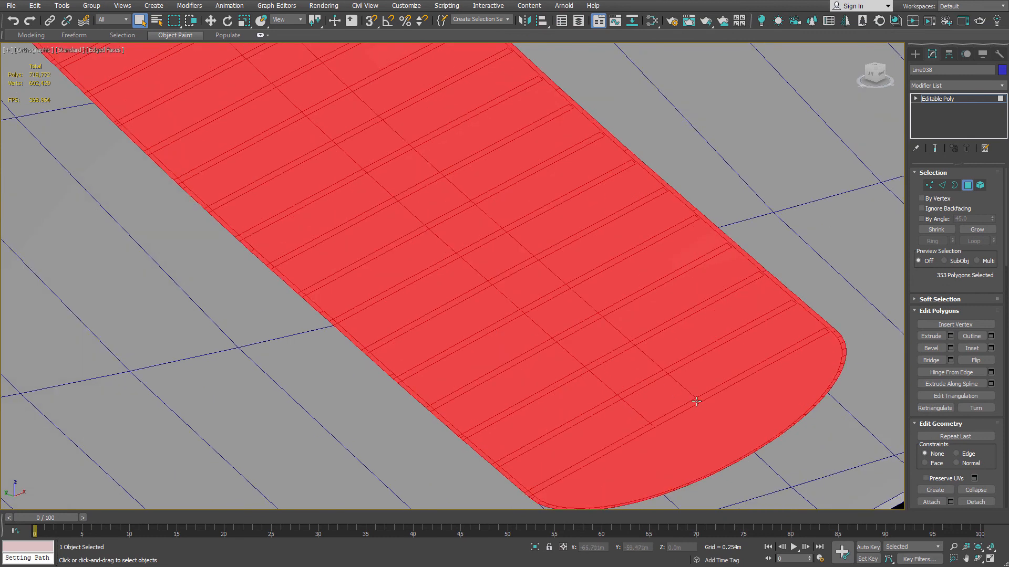
right_click(697, 401)
left_click(605, 426)
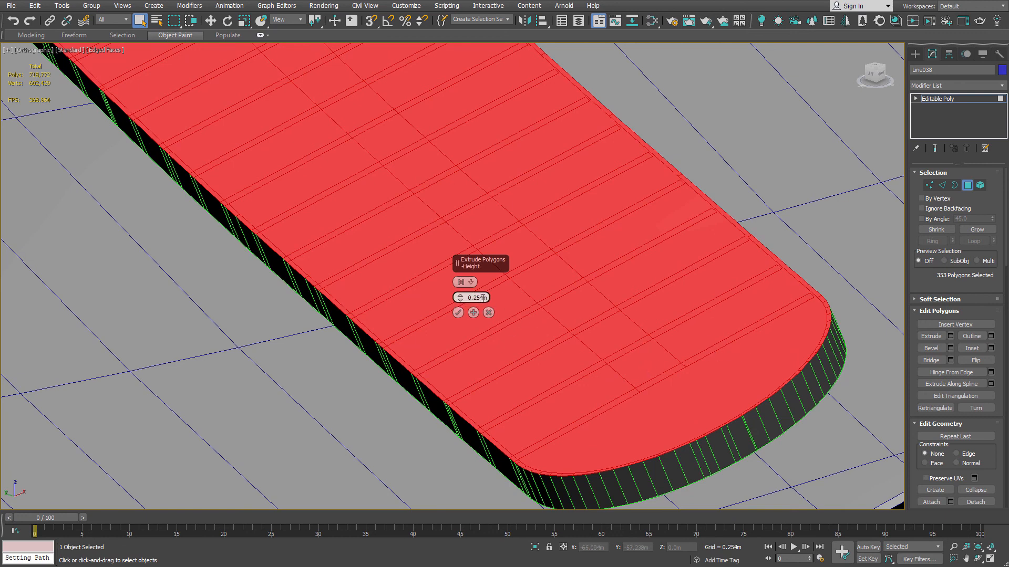
scroll(628, 344, "down", 6)
middle_click_drag(629, 346, 627, 322, "alt")
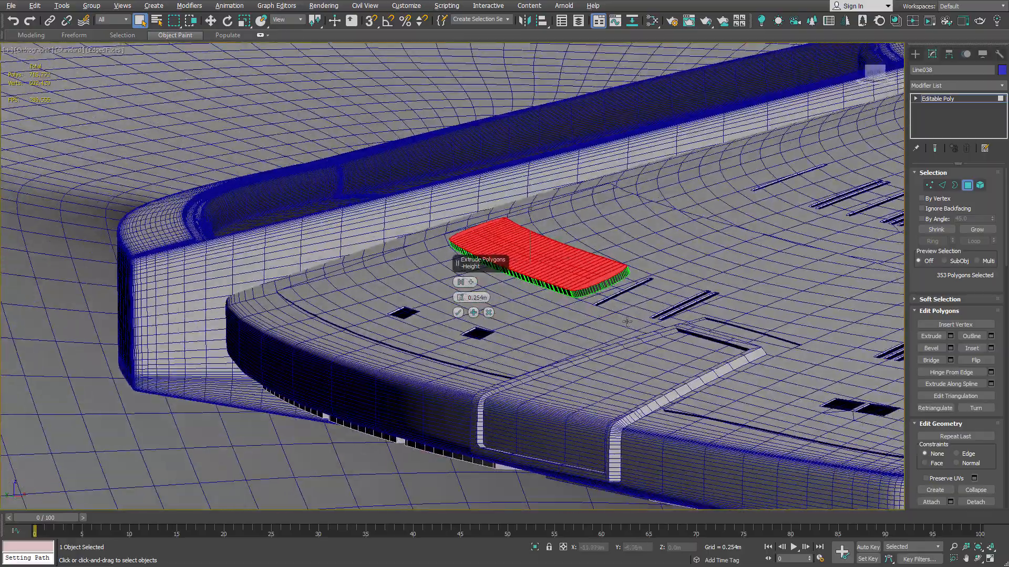
middle_click_drag(693, 275, 236, 293)
scroll(235, 305, "down", 5)
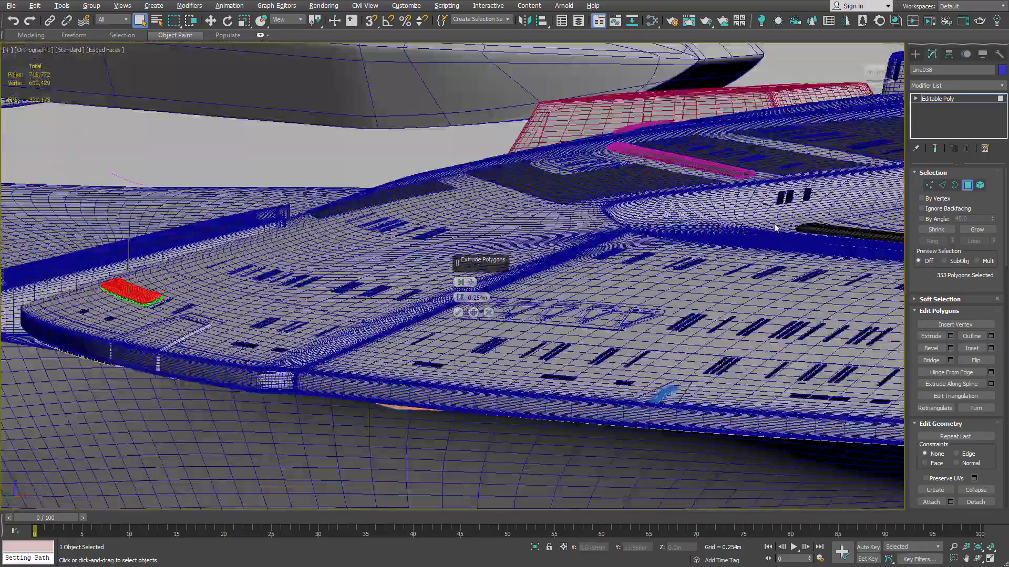
scroll(738, 184, "up", 4)
scroll(406, 247, "down", 5)
middle_click_drag(147, 298, 425, 298)
scroll(212, 349, "up", 7)
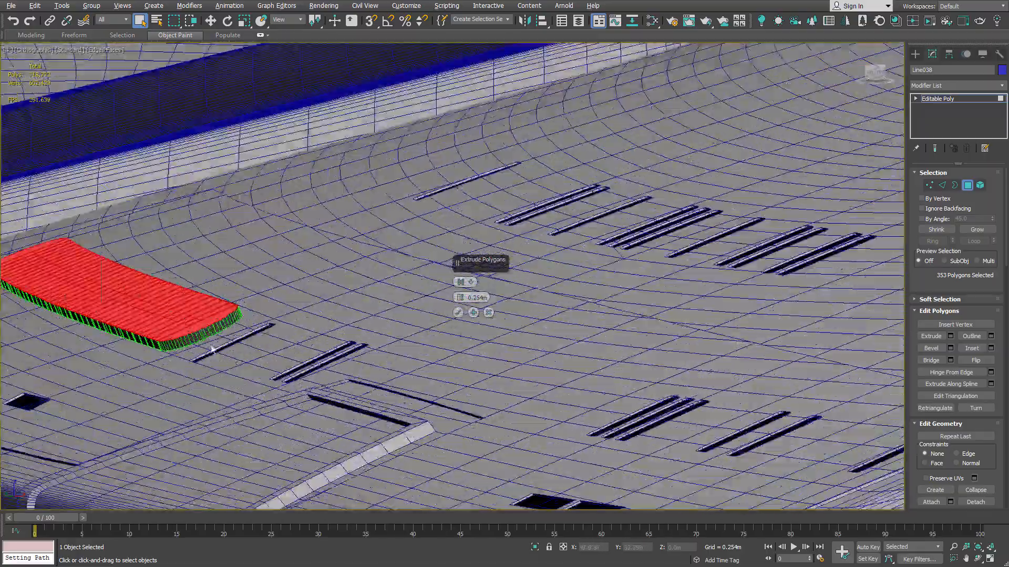
scroll(212, 350, "up", 5)
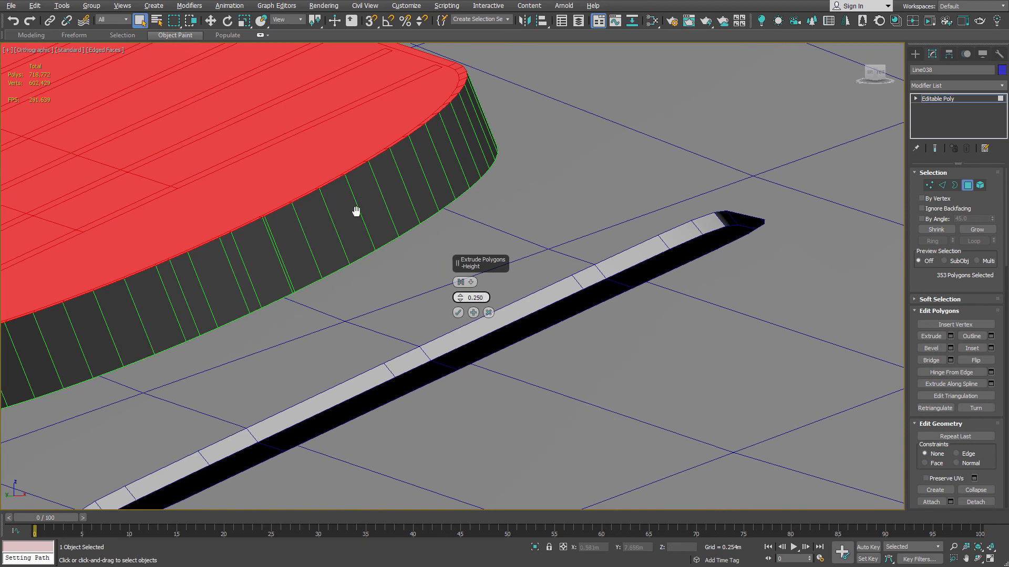
middle_click_drag(357, 212, 584, 239)
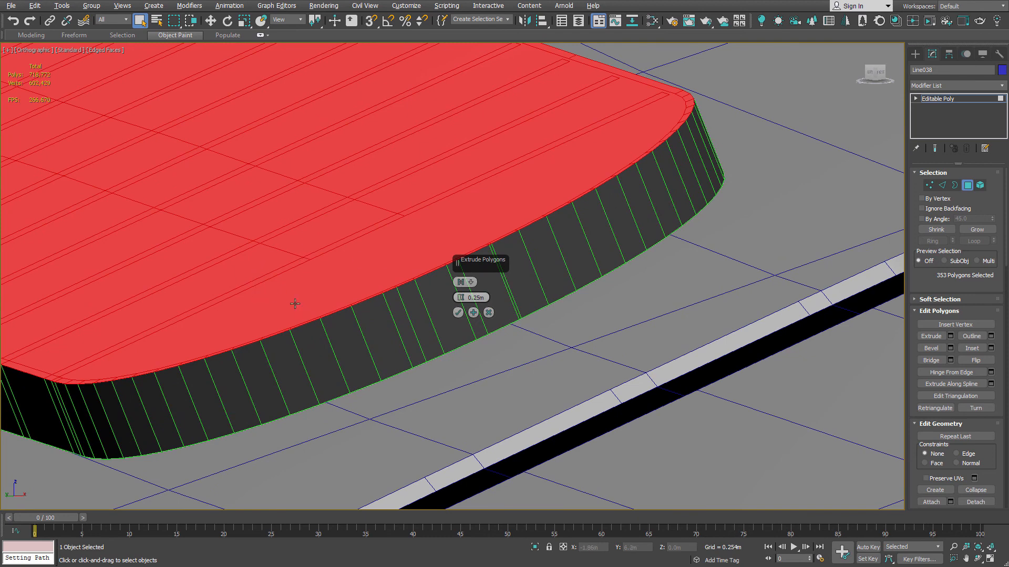
left_click(458, 312)
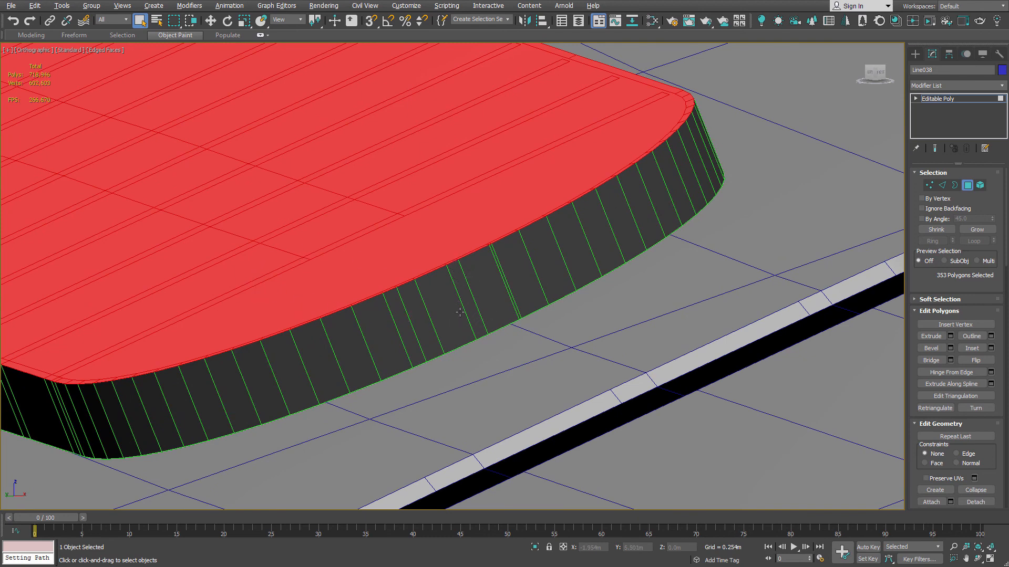
Shrink the strip's polygon selection to exclude the thin outer rim and extrude the inner faces by -0.24 m.
scroll(412, 237, "up", 5)
scroll(412, 237, "down", 5)
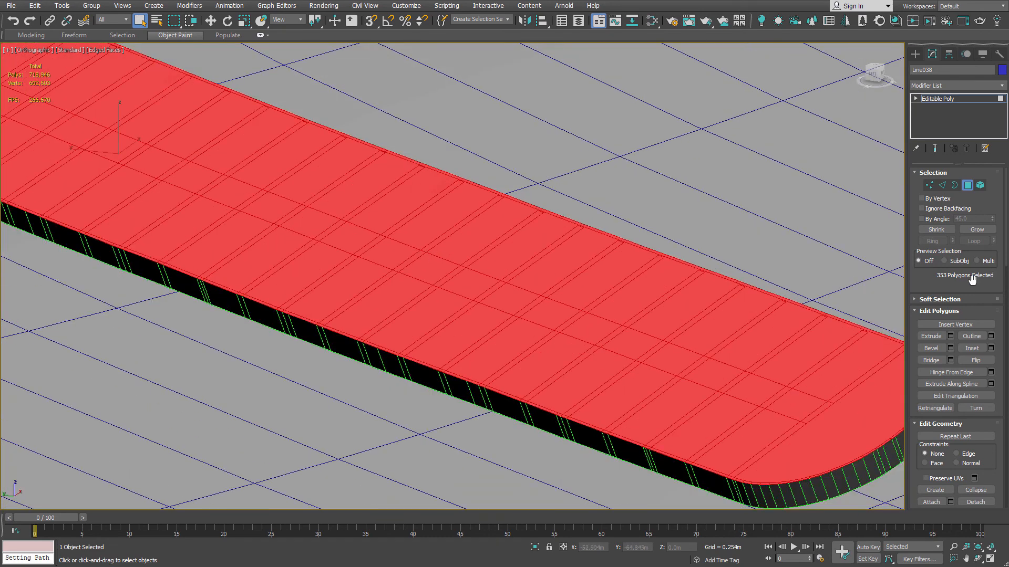
left_click(935, 230)
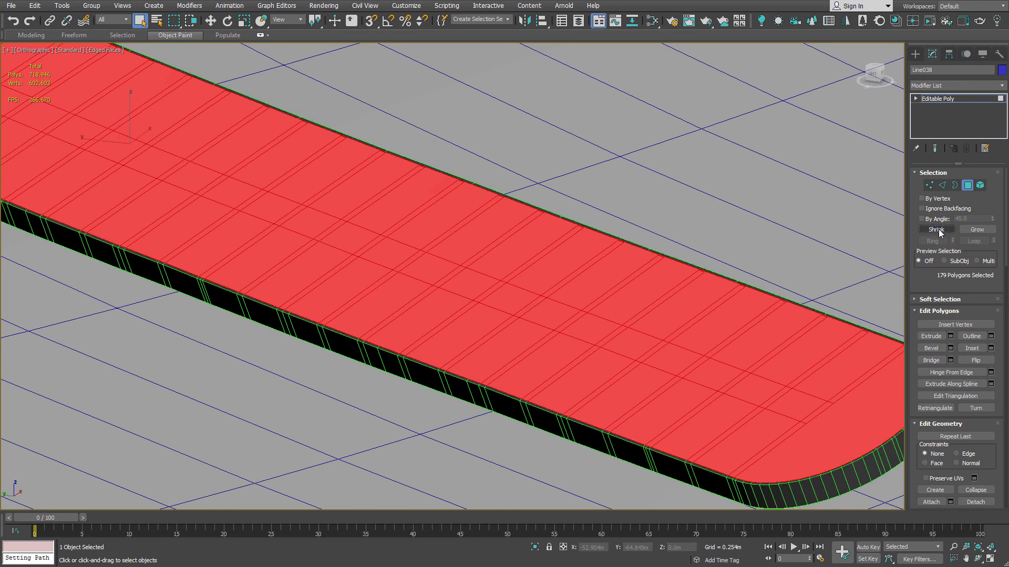
scroll(578, 326, "down", 2)
right_click(553, 356)
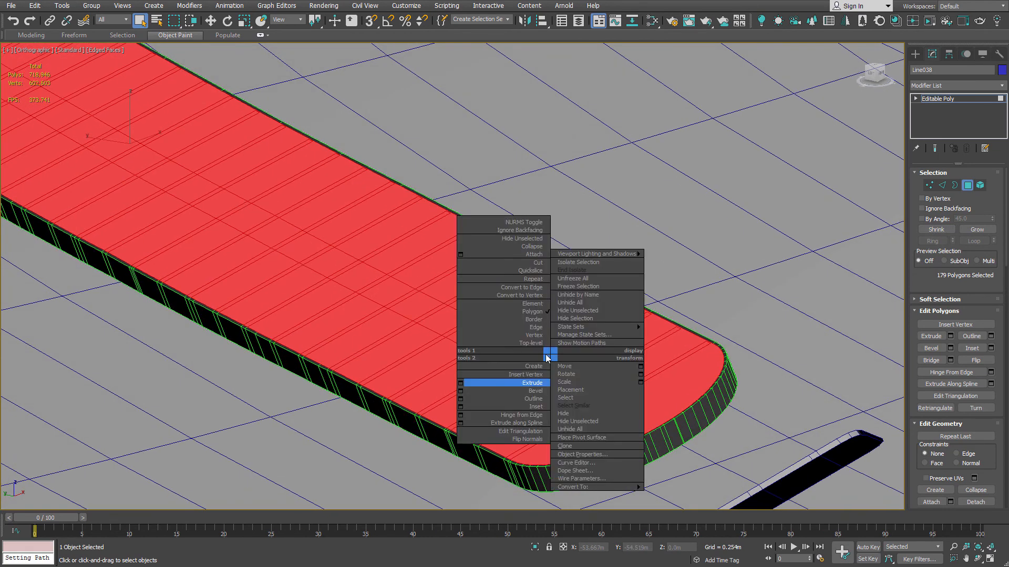
left_click(462, 388)
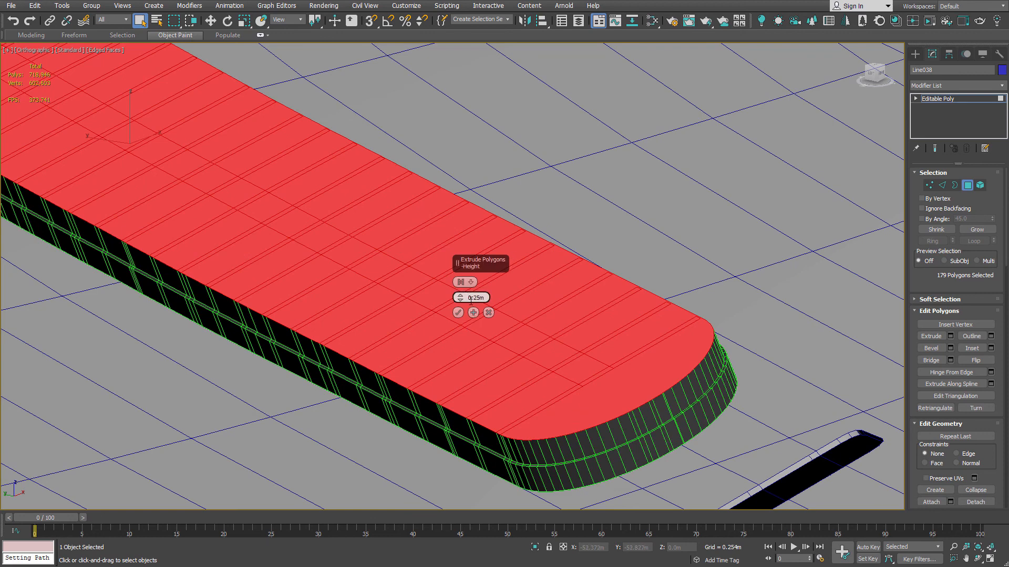
left_click_drag(462, 298, 477, 356)
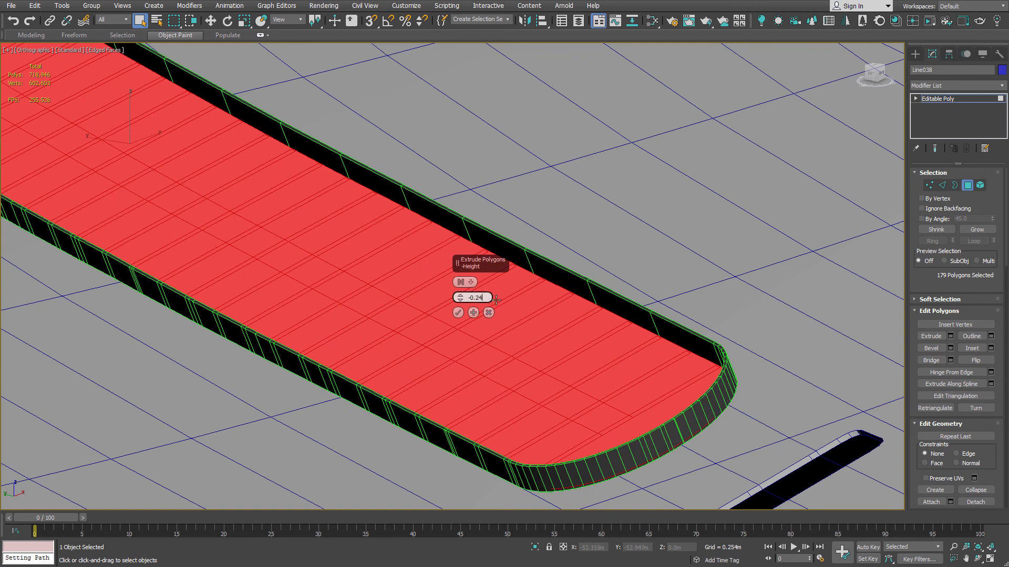
key("Return")
left_click(458, 313)
Examine the existing magenta phaser strip on the upper hull, comparing its ribs and central band with the new recessed strip.
scroll(458, 315, "down", 6)
middle_click_drag(671, 311, 473, 300)
scroll(581, 314, "down", 2)
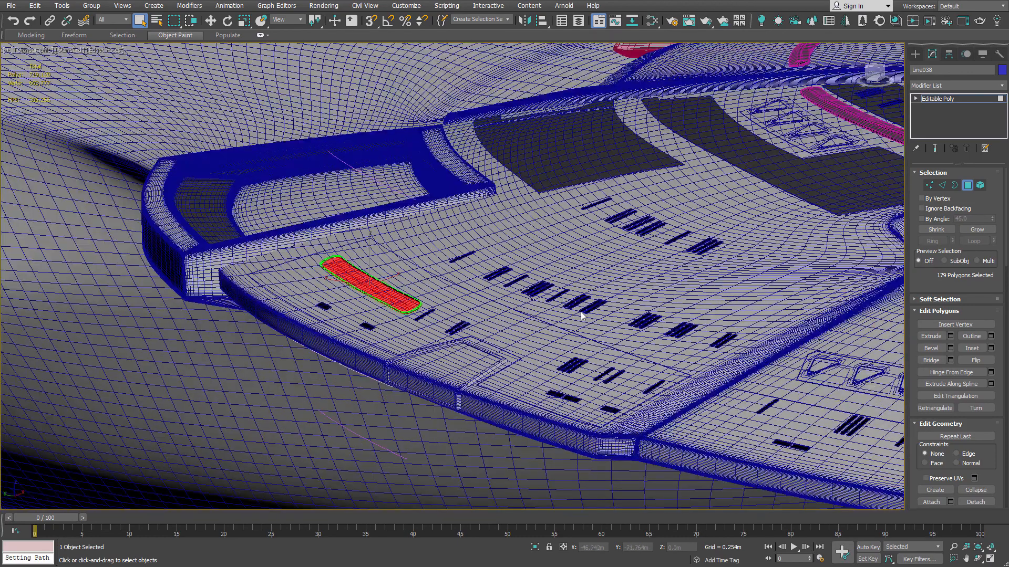
middle_click_drag(755, 263, 569, 305)
scroll(802, 244, "up", 5)
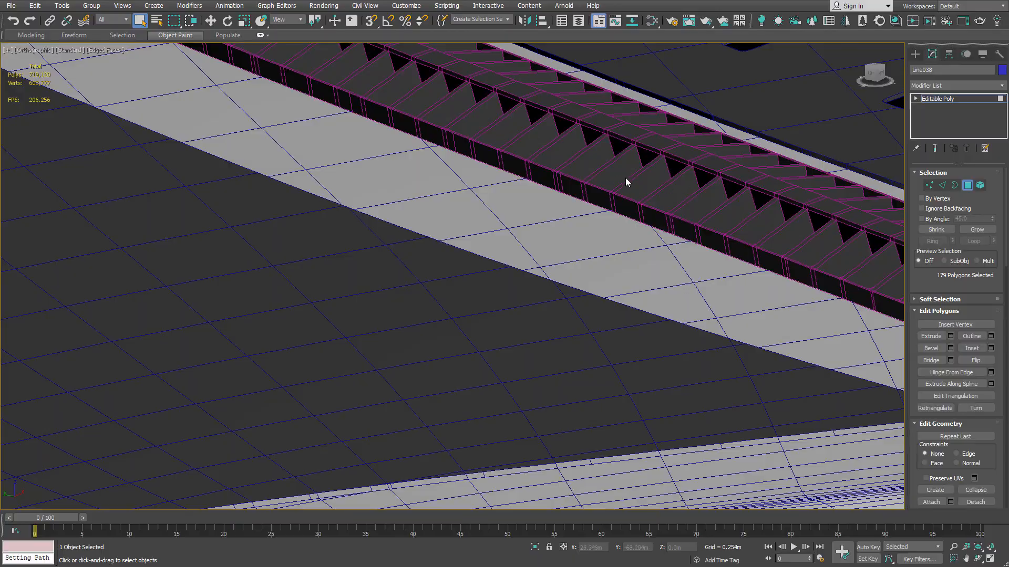
scroll(625, 178, "down", 8)
middle_click_drag(223, 241, 847, 275)
scroll(271, 337, "down", 4)
middle_click_drag(239, 341, 557, 289)
Deselect the rounded end faces and the panels between the ribs, keeping only the thin ribs and central band selected.
scroll(234, 343, "up", 6)
middle_click_drag(216, 322, 358, 317, "alt")
scroll(411, 255, "up", 8)
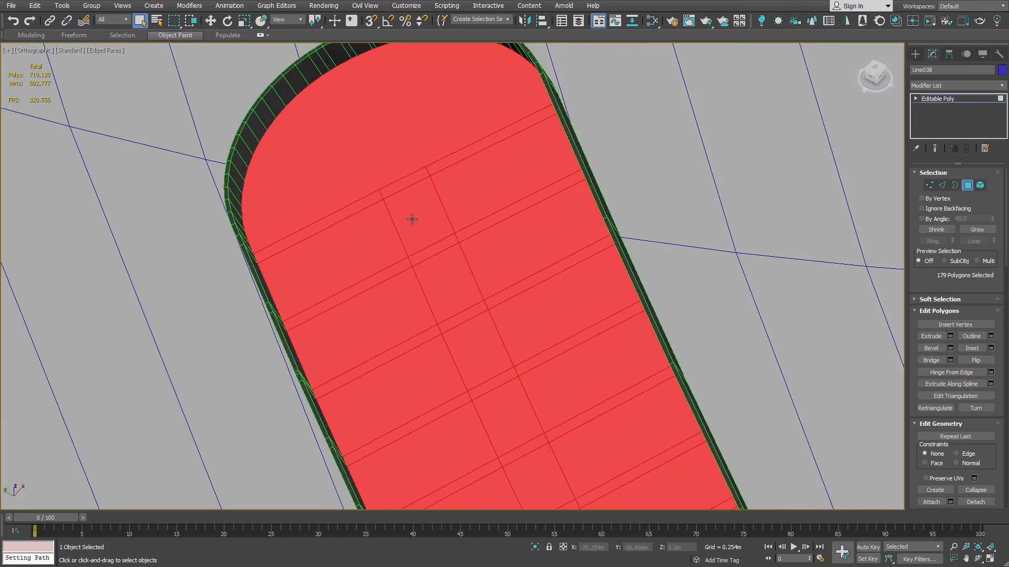
left_click(402, 143, "alt")
left_click(373, 242, "alt")
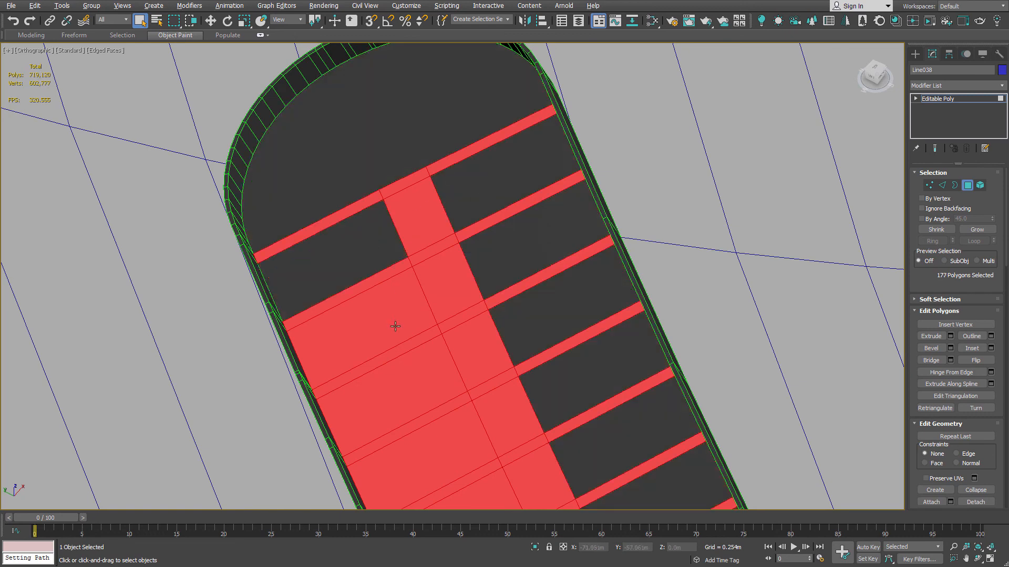
left_click(394, 327, "alt")
left_click(427, 387, "alt")
scroll(428, 387, "down", 5)
middle_click_drag(427, 388, 379, 240)
scroll(378, 240, "down", 4)
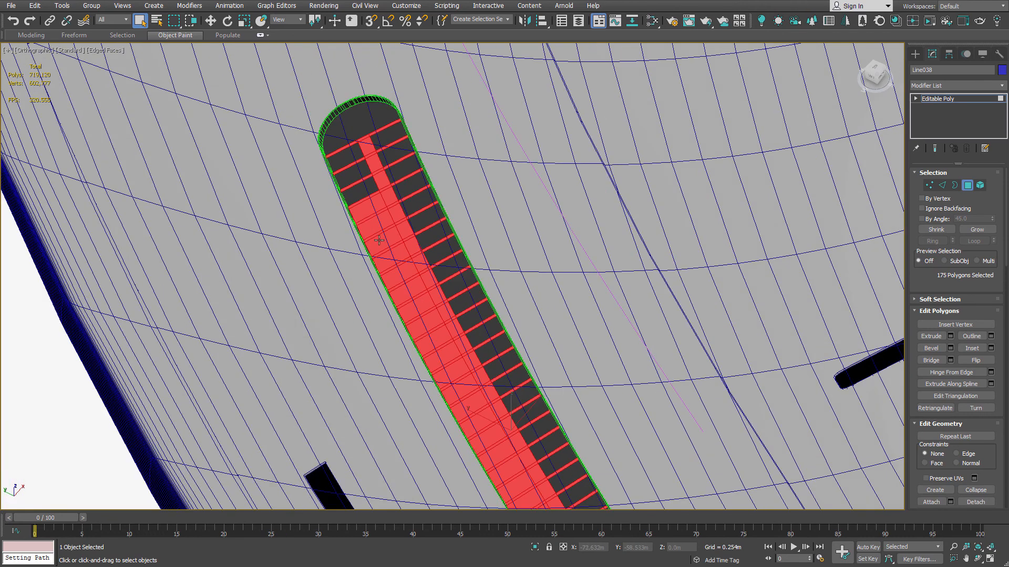
scroll(410, 197, "down", 3)
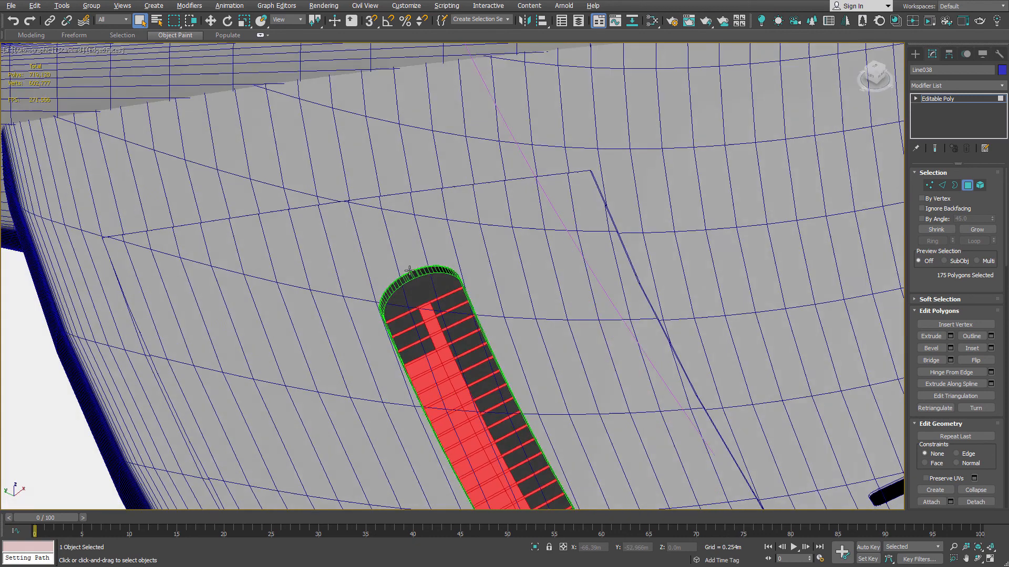
scroll(459, 368, "up", 10)
scroll(459, 368, "down", 5)
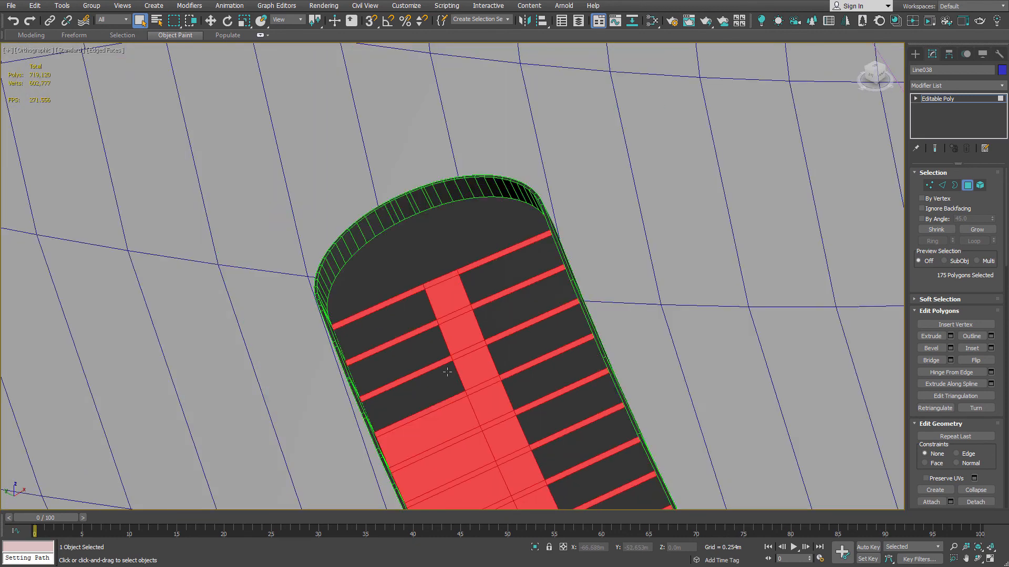
scroll(451, 368, "up", 2)
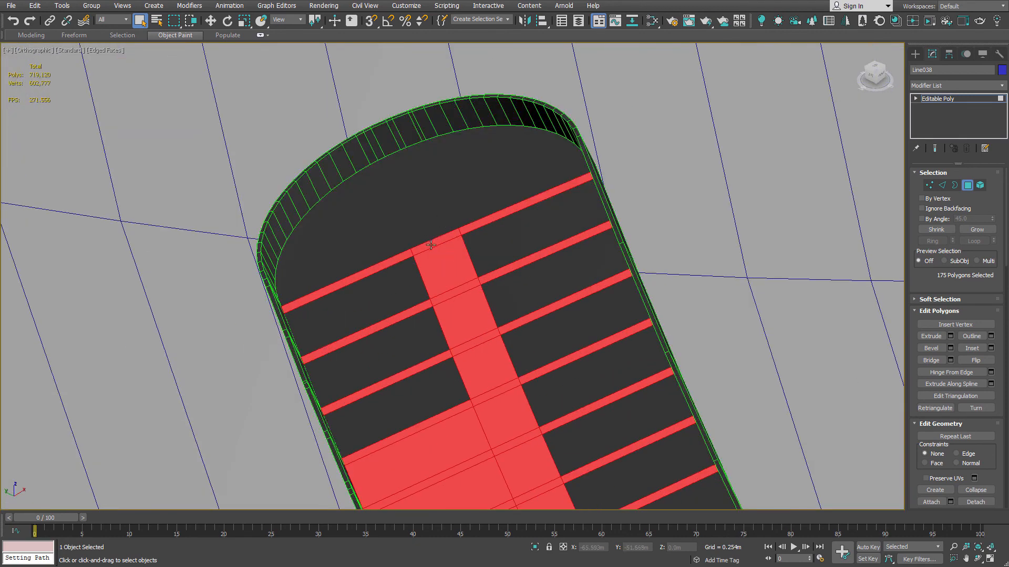
scroll(417, 249, "down", 5)
scroll(421, 226, "up", 2)
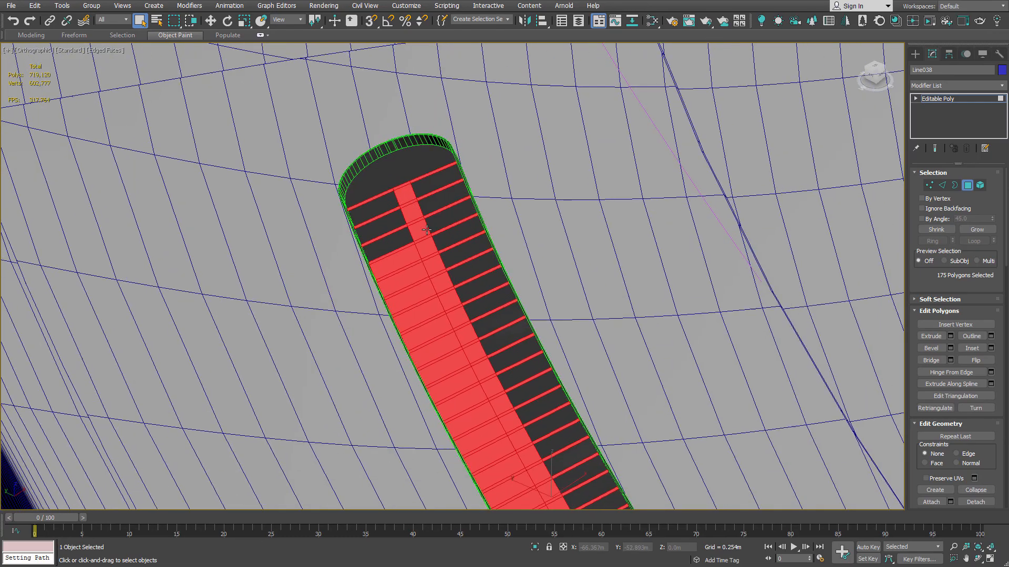
middle_click_drag(426, 233, 394, 231, "alt")
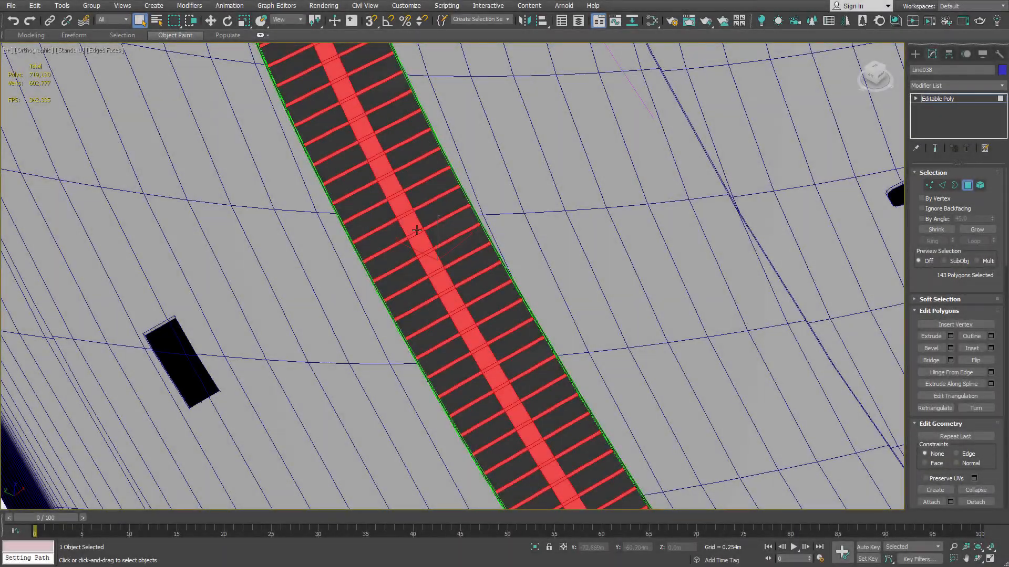
middle_click_drag(392, 229, 400, 205, "alt")
Extrude the selected thin ribs and central band outward by 0.082 m.
scroll(378, 204, "up", 10)
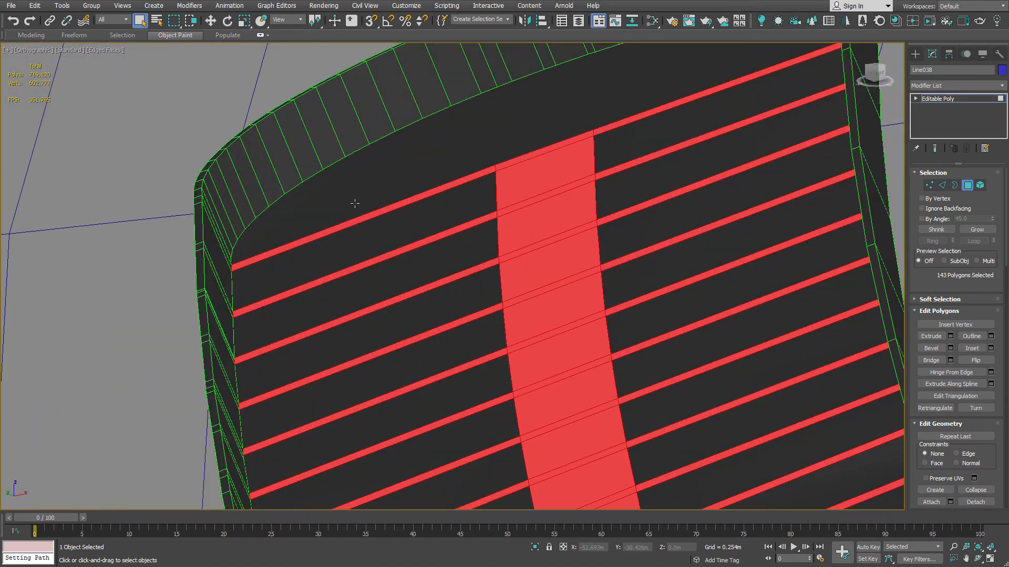
right_click(354, 203)
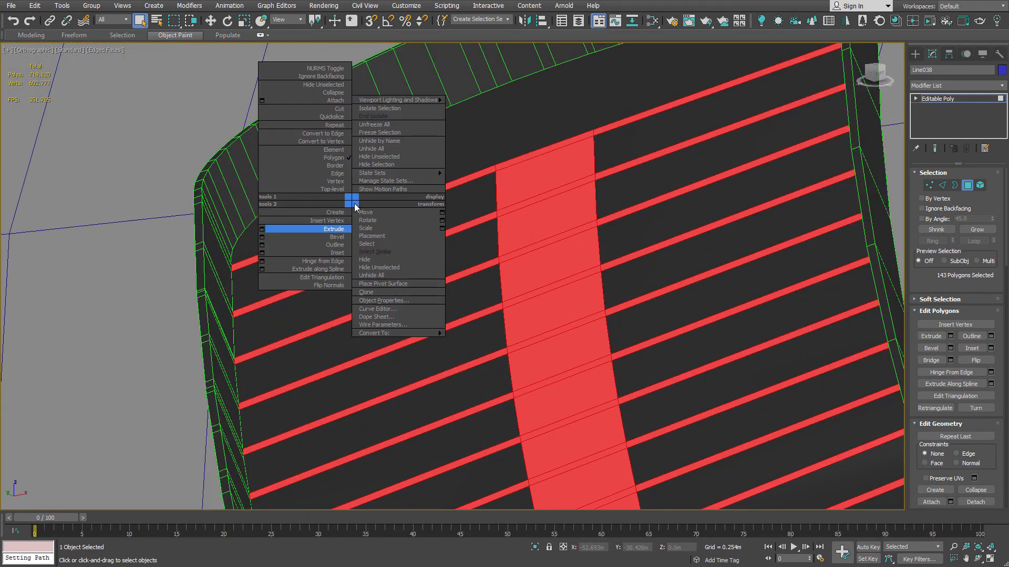
left_click(263, 229)
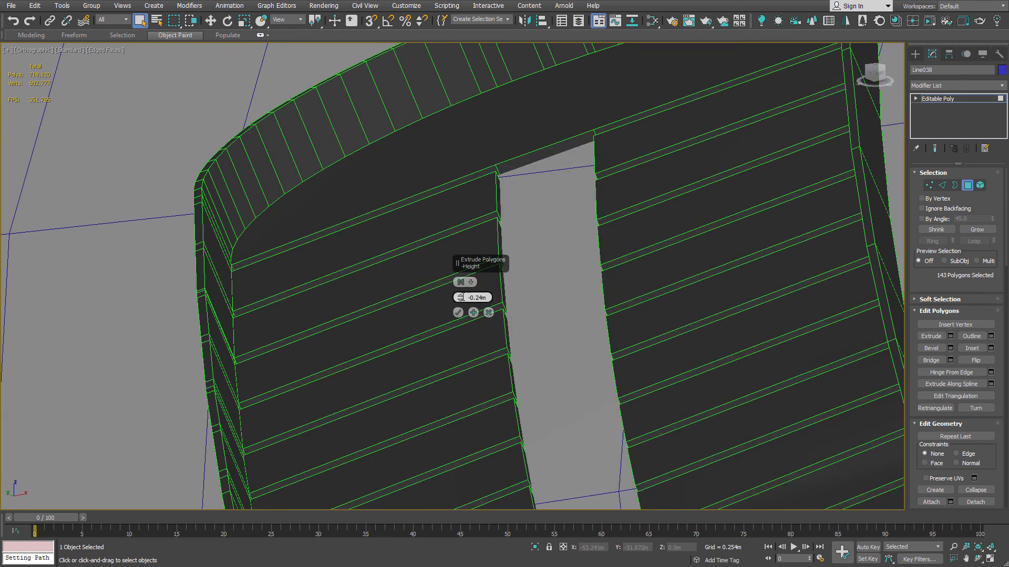
left_click_drag(458, 238, 445, 189)
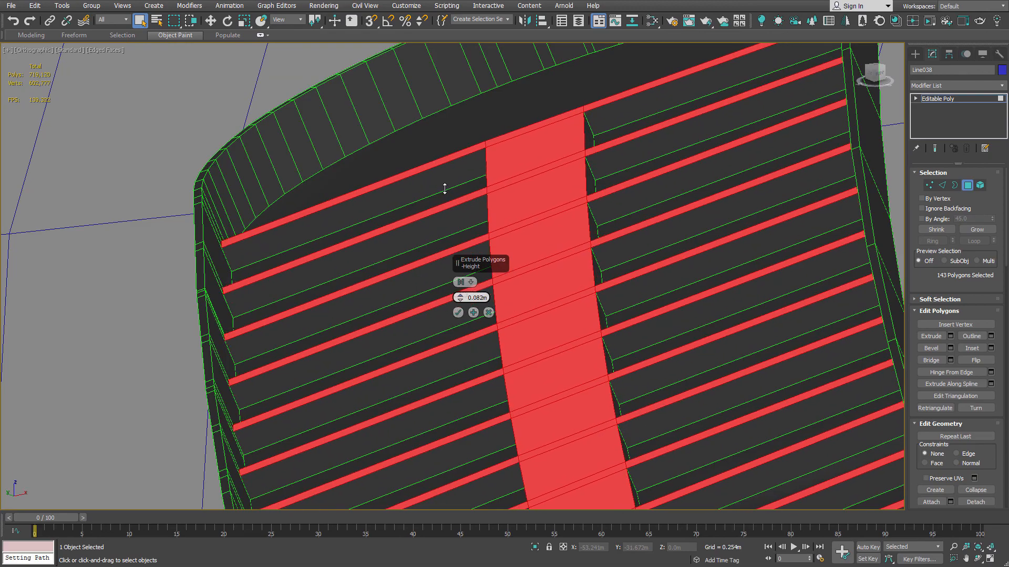
left_click(458, 315)
scroll(461, 314, "down", 8)
Deselect the ribs on both sides of the strip, keeping only the central band's polygons selected.
middle_click_drag(461, 314, 421, 349, "alt")
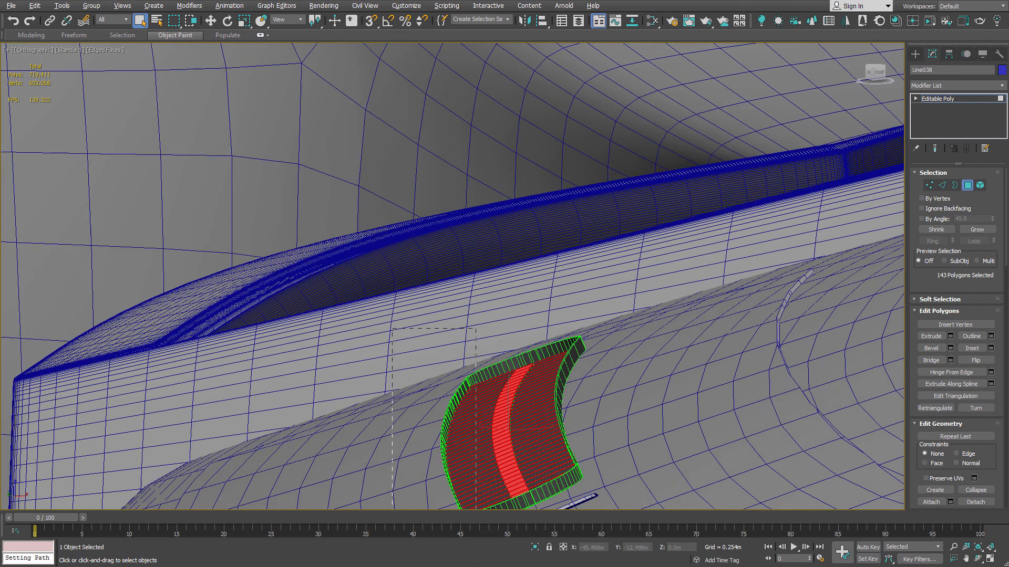
left_click_drag(475, 509, 478, 566, "alt")
middle_click_drag(494, 447, 490, 483, "alt")
middle_click_drag(485, 403, 467, 228)
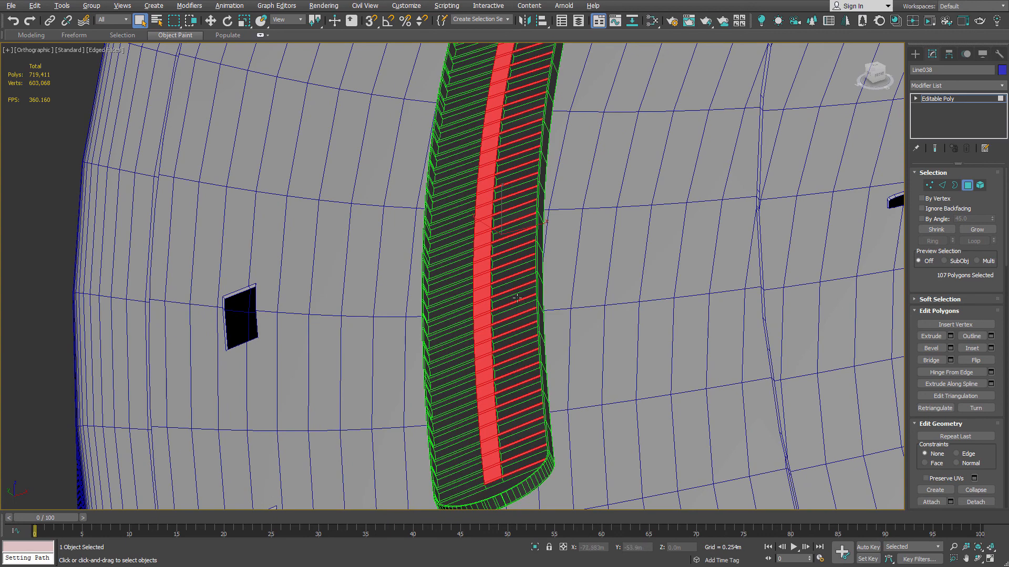
left_click_drag(557, 498, 557, 498, "alt")
middle_click_drag(557, 497, 506, 227, "alt")
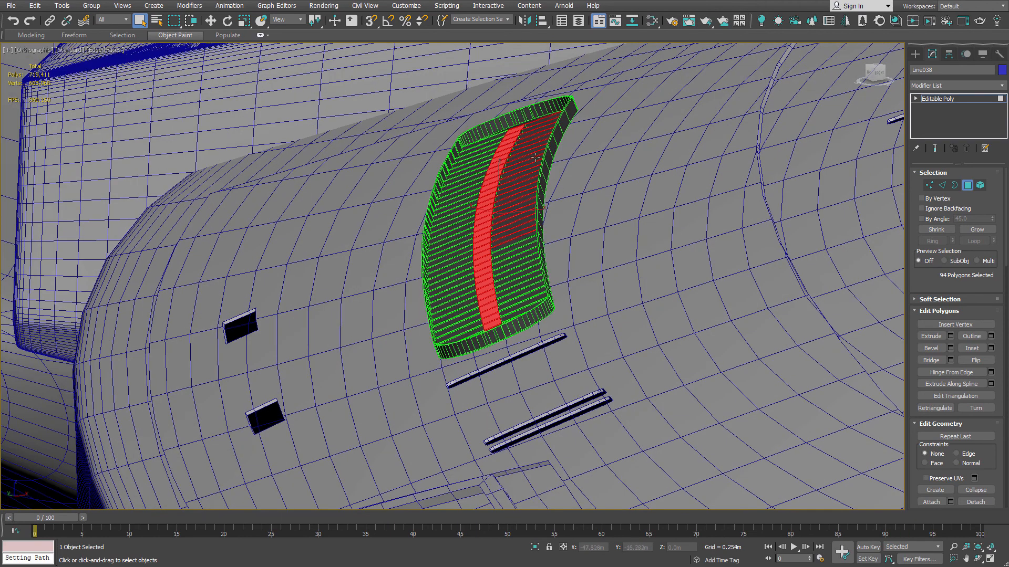
mouse_move(535, 157)
middle_mouse_down("alt")
mouse_move(528, 168)
mouse_move(540, 154)
middle_mouse_up("alt")
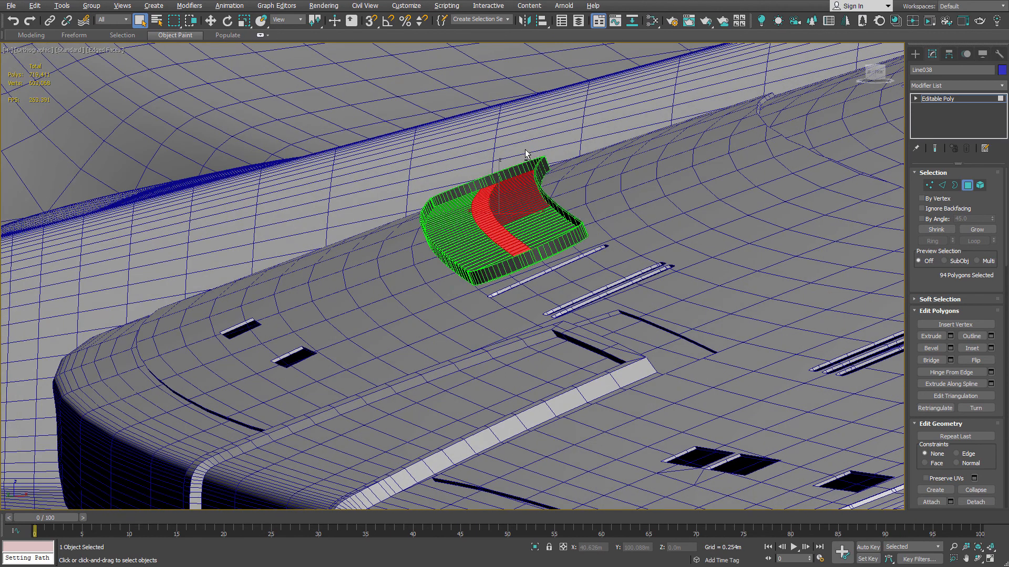
left_click_drag(589, 220, 590, 221, "alt")
key("z")
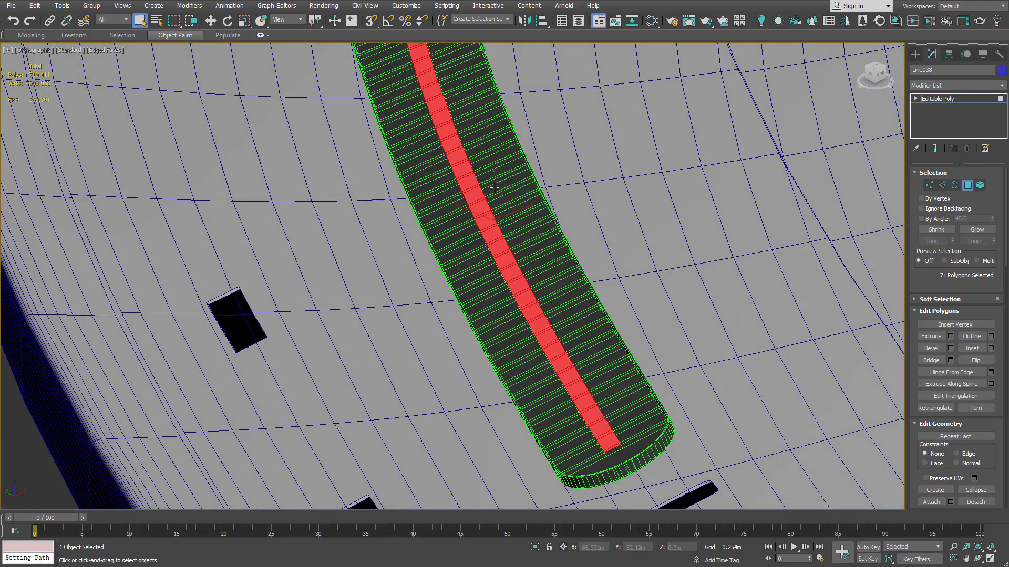
Move the central band off the ribs and adjust it in the top view to about X -83.265 m, Y -69.262 m.
key("w")
mouse_move(497, 193)
middle_mouse_down("alt")
mouse_move(499, 171)
mouse_move(492, 191)
middle_mouse_up("alt")
mouse_move(493, 191)
left_mouse_down()
mouse_move(484, 169)
mouse_move(503, 192)
left_mouse_up()
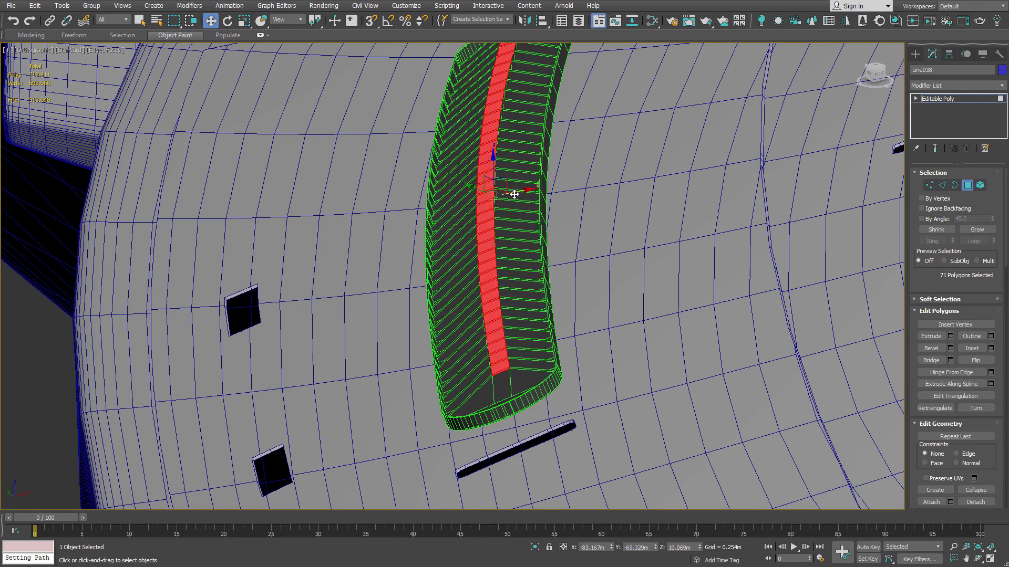
middle_click_drag(514, 193, 513, 265, "alt")
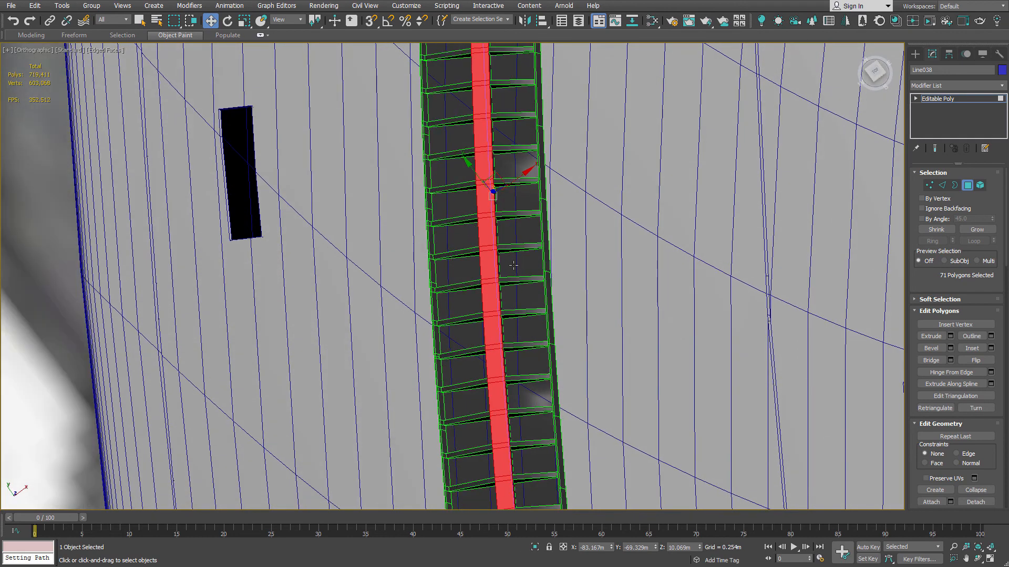
key("t")
key("z")
scroll(451, 255, "up", 5)
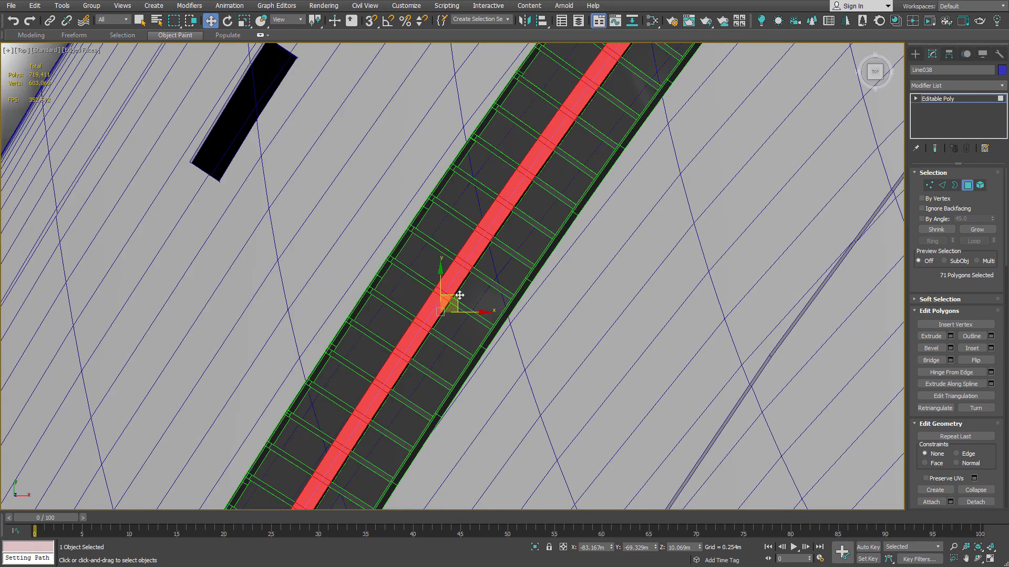
left_click_drag(455, 297, 452, 294)
Examine the repositioned central band from several angles and compare its profile with the surrounding hull and existing magenta strip.
middle_click_drag(452, 292, 496, 203, "alt")
scroll(497, 202, "down", 5)
middle_click_drag(557, 222, 243, 292)
middle_click_drag(357, 269, 349, 270, "alt")
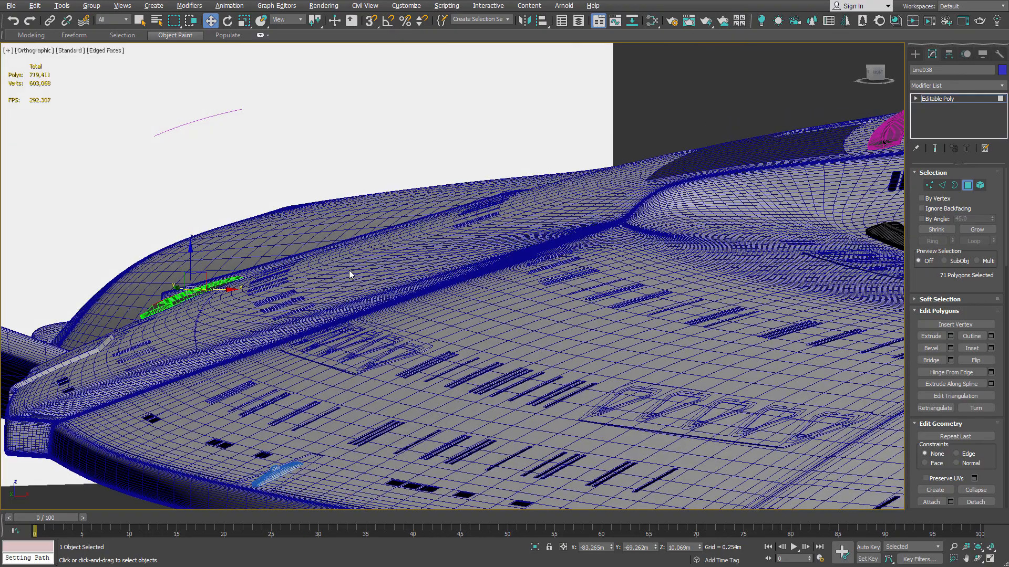
scroll(877, 135, "up", 4)
scroll(876, 136, "down", 3)
scroll(304, 248, "down", 3)
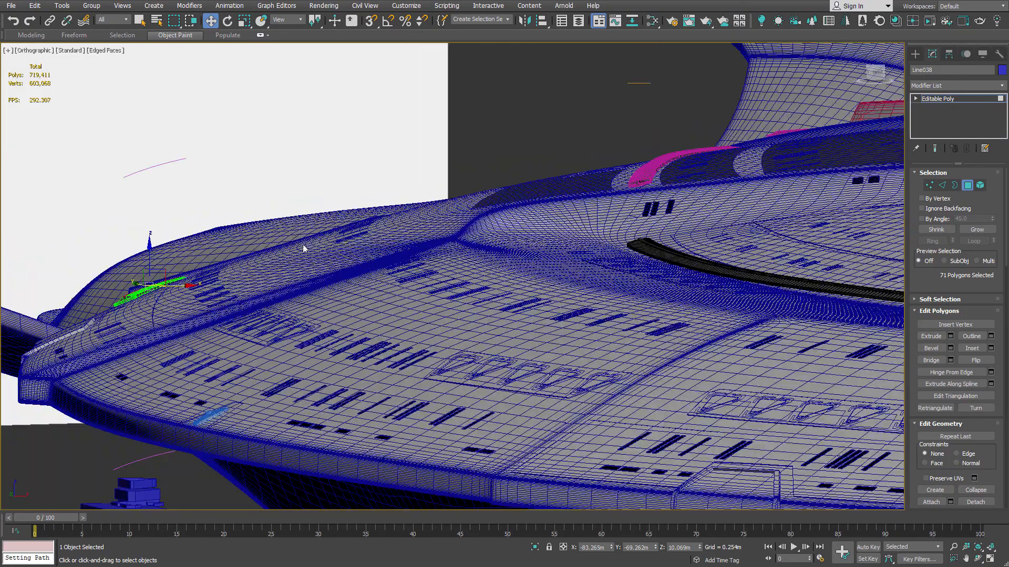
middle_click_drag(75, 282, 368, 274)
scroll(405, 286, "up", 8)
scroll(480, 321, "up", 2)
middle_click_drag(480, 321, 472, 287, "alt")
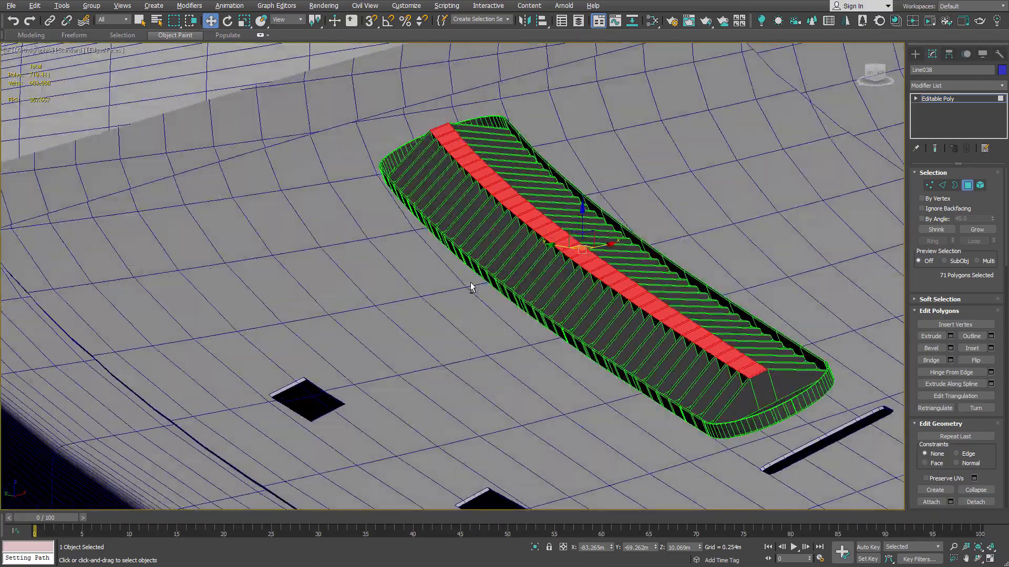
middle_click_drag(680, 355, 612, 323)
scroll(680, 357, "up", 5)
scroll(675, 356, "down", 5)
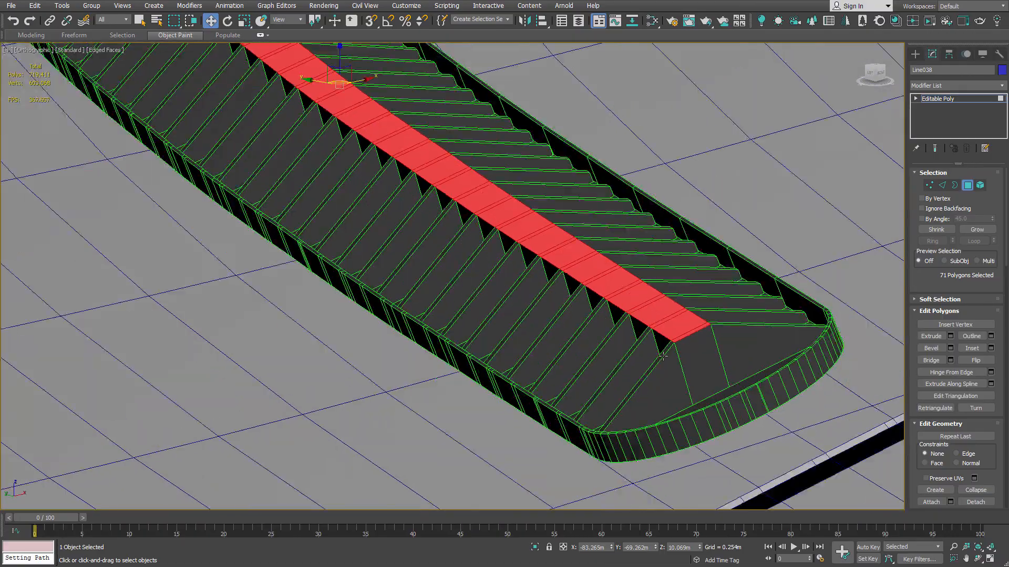
scroll(443, 196, "up", 5)
middle_click_drag(442, 195, 326, 286, "alt")
scroll(522, 196, "down", 8)
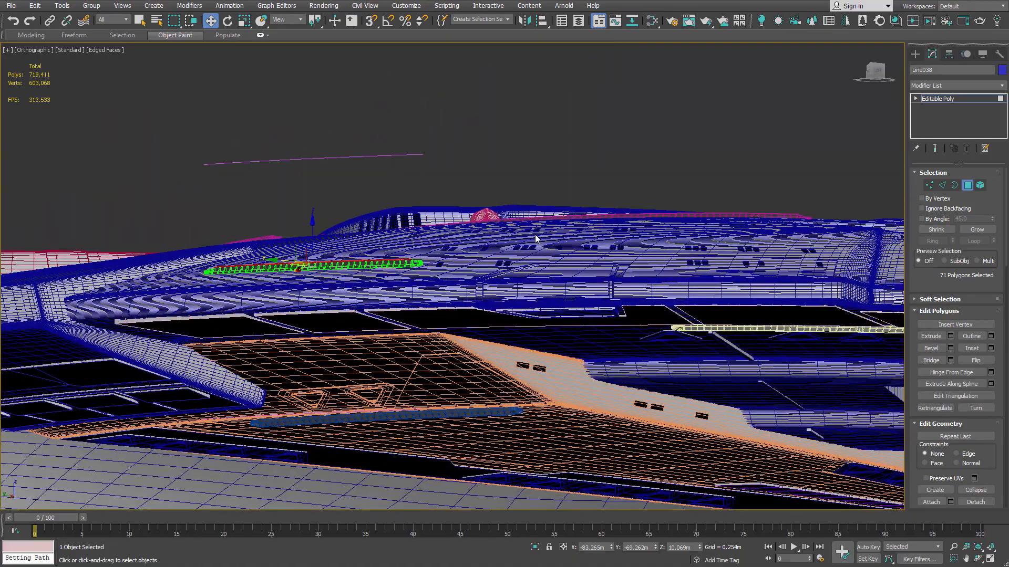
middle_click_drag(536, 234, 543, 248, "alt")
scroll(413, 176, "up", 4)
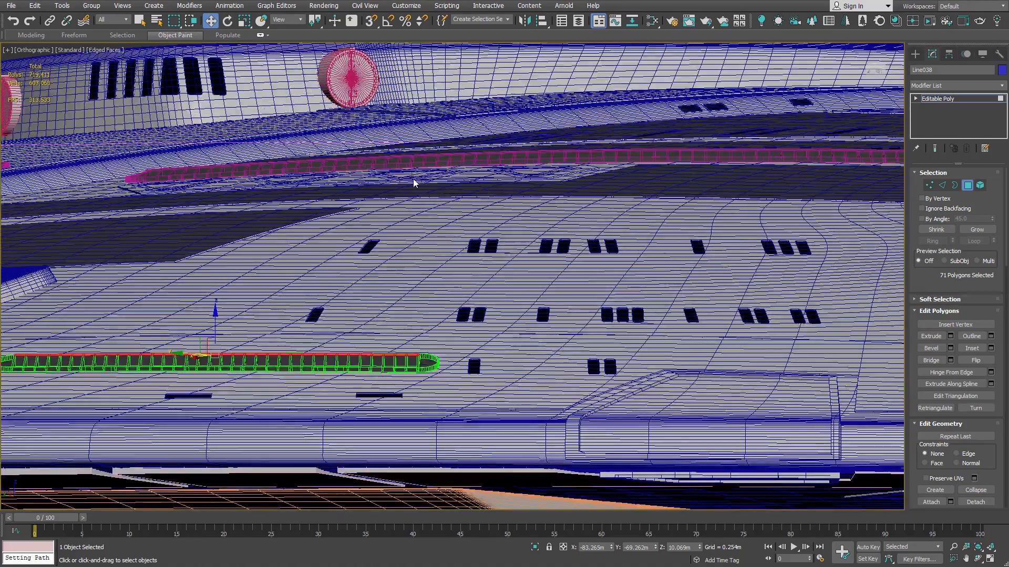
middle_click_drag(437, 274, 405, 266)
scroll(405, 265, "up", 3)
scroll(255, 342, "up", 2)
middle_click_drag(318, 351, 239, 304)
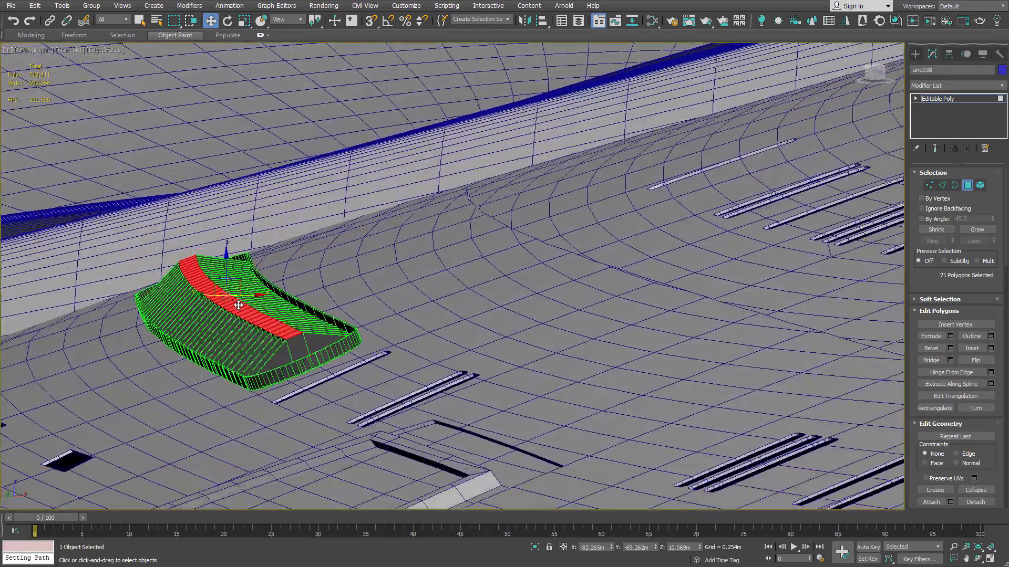
Lower the central band slightly to a Z position of 10.018 m and leave polygon editing.
scroll(239, 303, "up", 2)
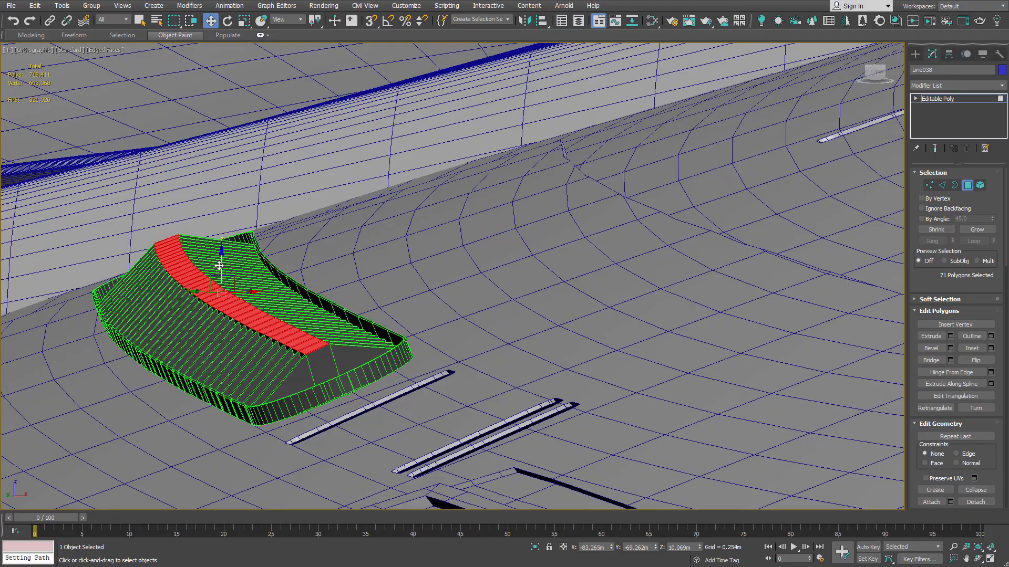
scroll(217, 270, "down", 3)
middle_click_drag(217, 270, 362, 325, "alt")
scroll(315, 313, "down", 4)
key("4")
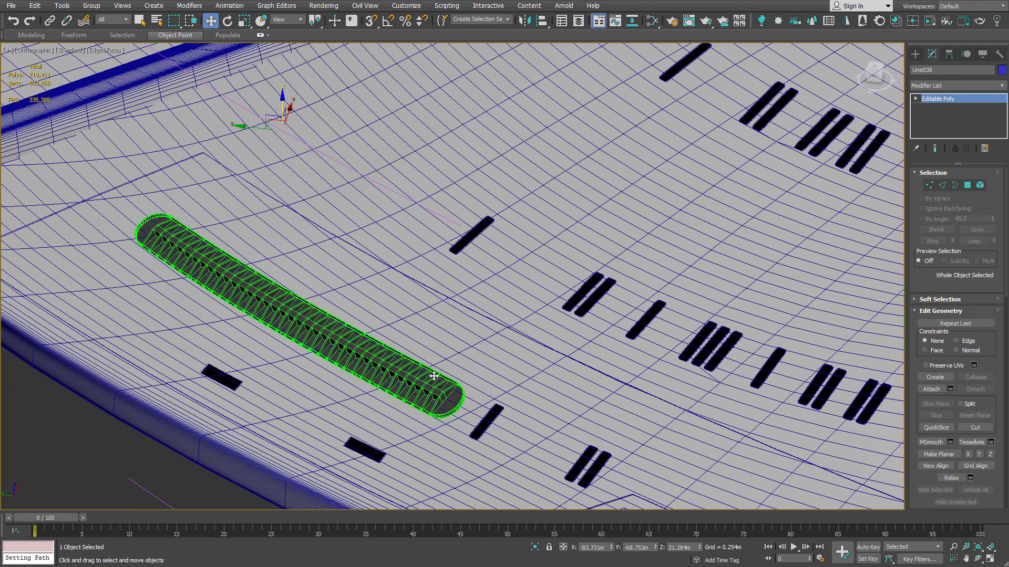
Select the side and top faces of the outermost rib at the strip's rounded end.
middle_click_drag(434, 377, 356, 387, "alt")
scroll(357, 326, "up", 10)
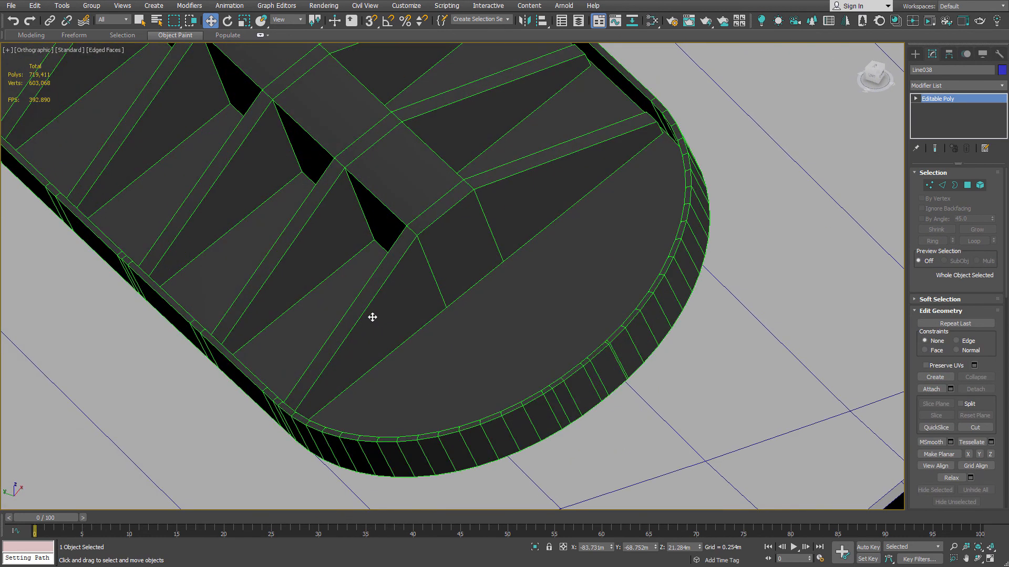
key("4")
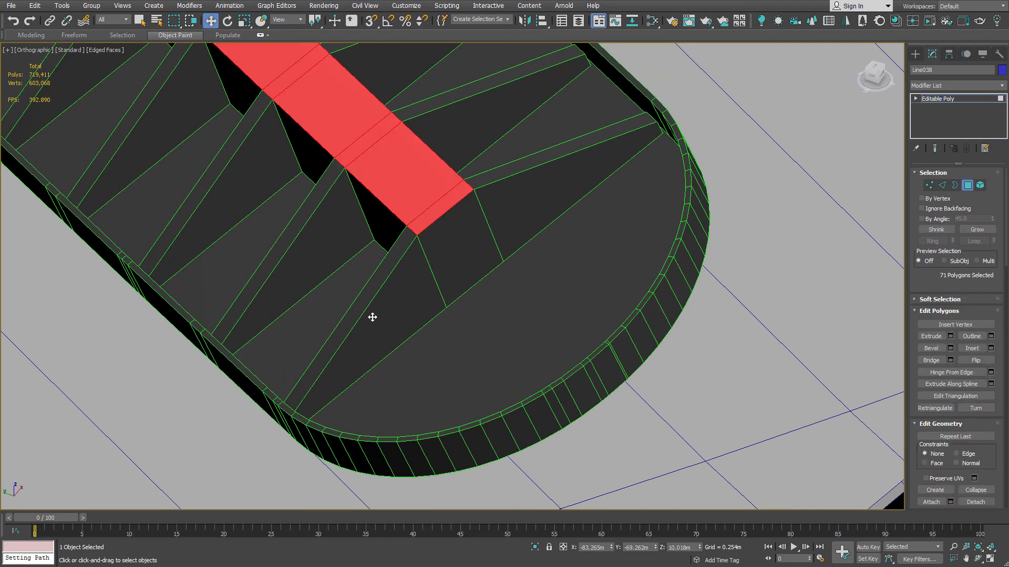
left_click(372, 317)
left_click(360, 310, "ctrl")
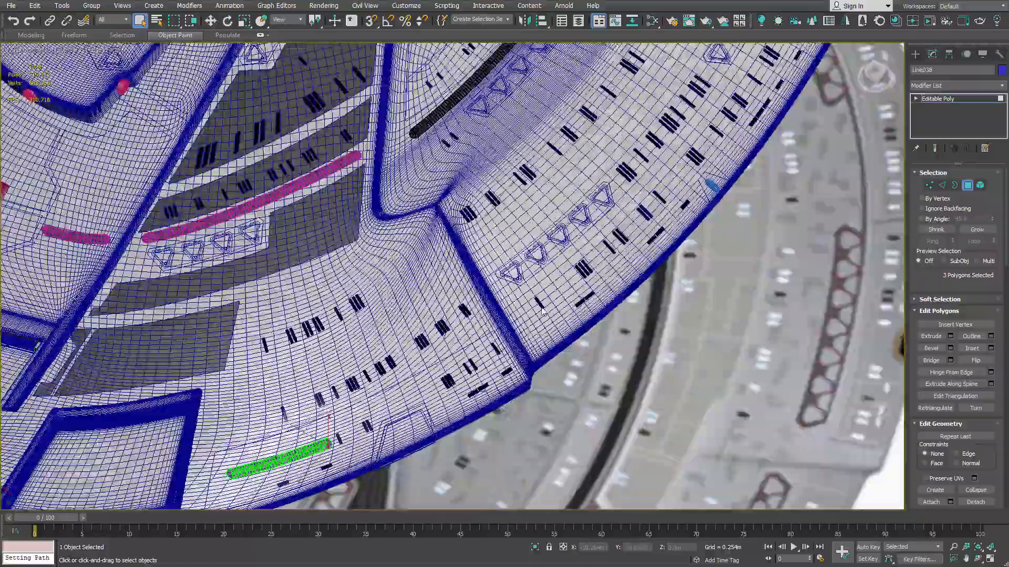
Examine how the radial ribs fan out at the rounded end of the existing dark phaser strip.
scroll(542, 310, "up", 10)
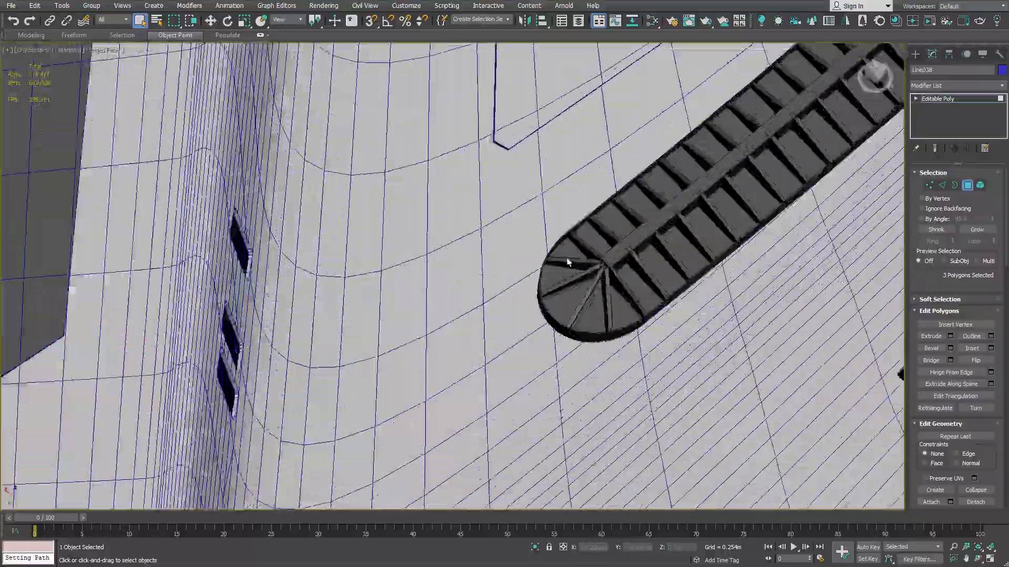
scroll(593, 286, "down", 10)
middle_click_drag(382, 420, 301, 210)
middle_click_drag(381, 327, 320, 330, "alt")
middle_click_drag(307, 374, 219, 184)
Check the pivot orientation of the separated end rib in Local coordinates and finish the pivot adjustment.
scroll(248, 339, "up", 10)
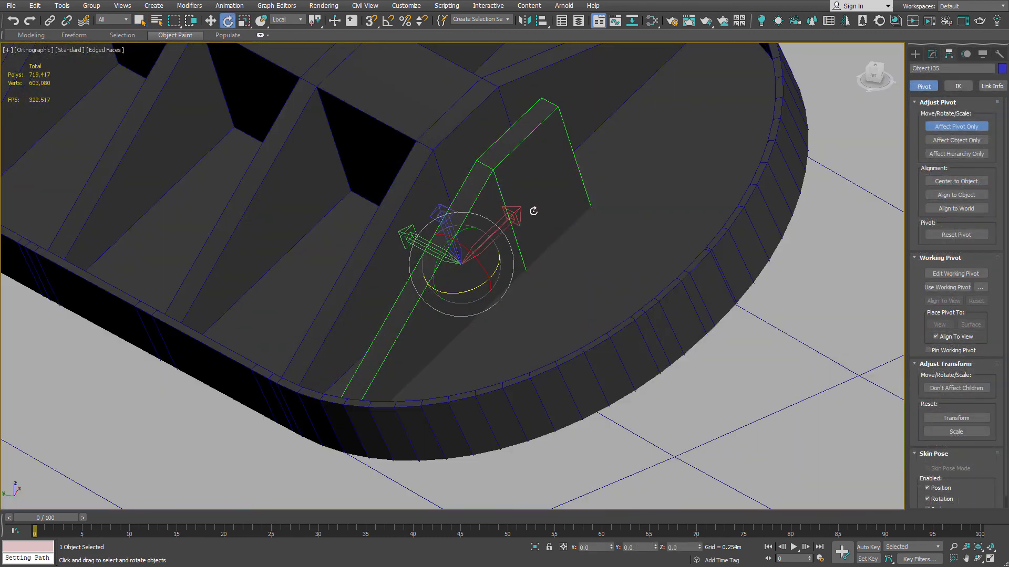
middle_click_drag(562, 185, 528, 171, "alt")
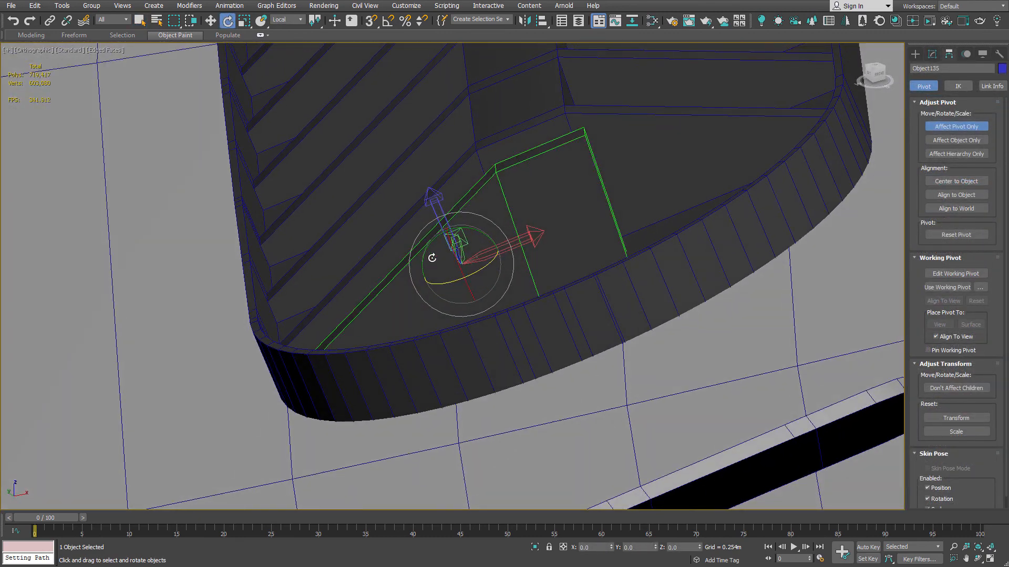
scroll(432, 258, "up", 5)
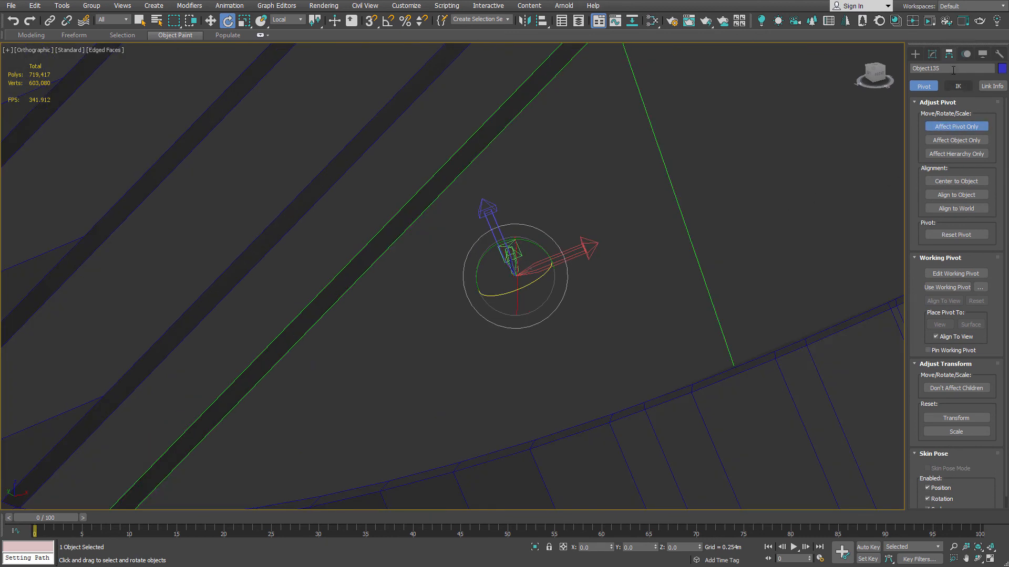
mouse_move(514, 253)
middle_mouse_down("alt")
mouse_move(547, 261)
mouse_move(525, 266)
mouse_move(535, 270)
mouse_move(510, 241)
middle_mouse_up("alt")
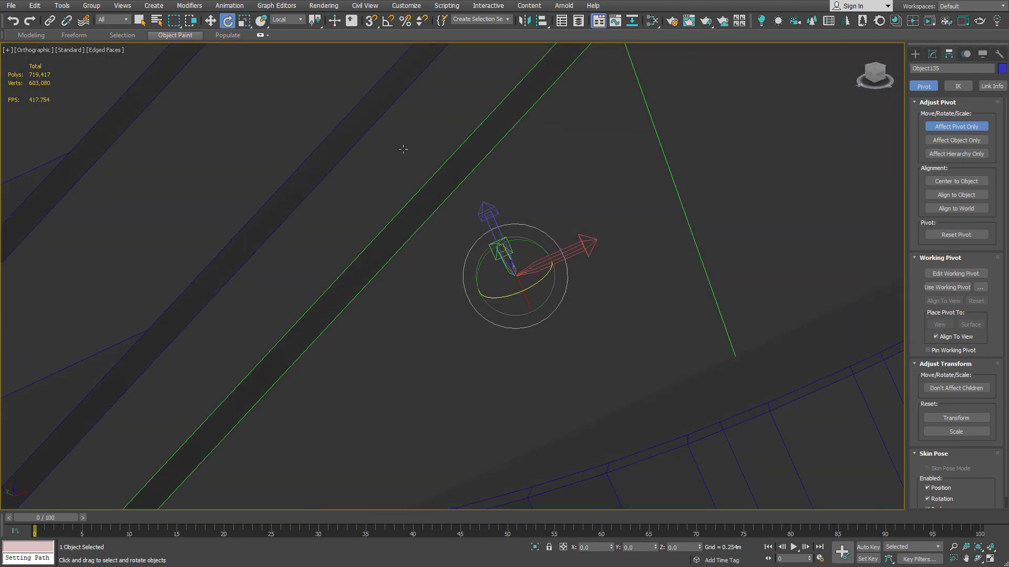
middle_click_drag(403, 150, 546, 226, "alt")
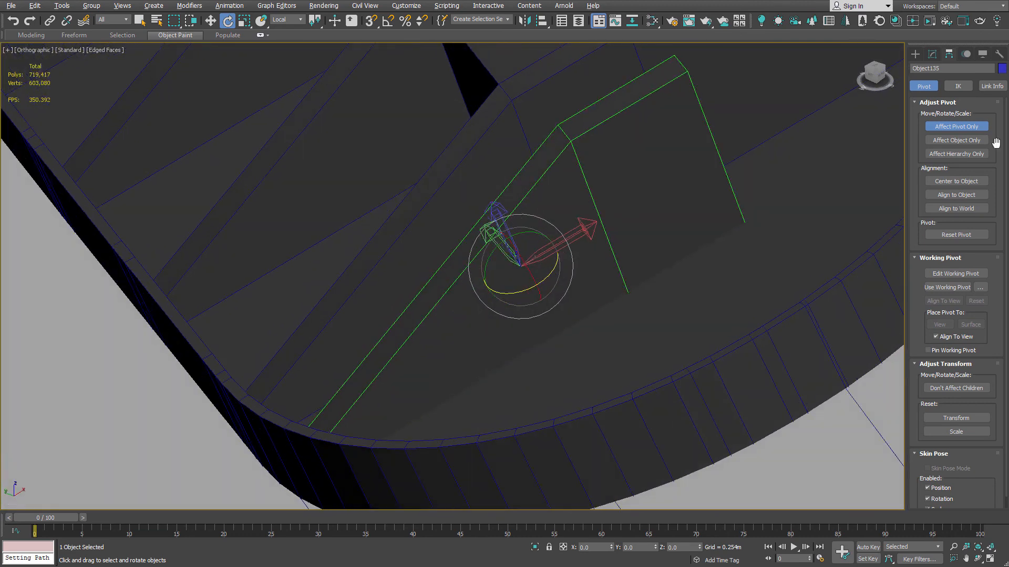
left_click(932, 55)
middle_click_drag(604, 160, 562, 290, "alt")
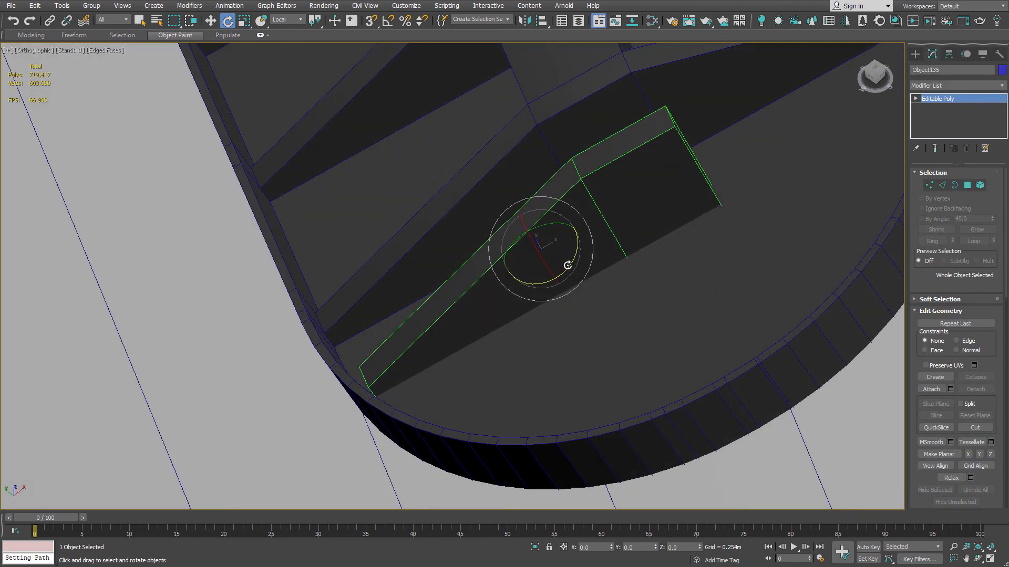
left_click_drag(568, 266, 600, 262)
key("ctrl+z")
Rotate the separated rib in the top view so it slants from the central band toward the rounded end's rim.
key("t")
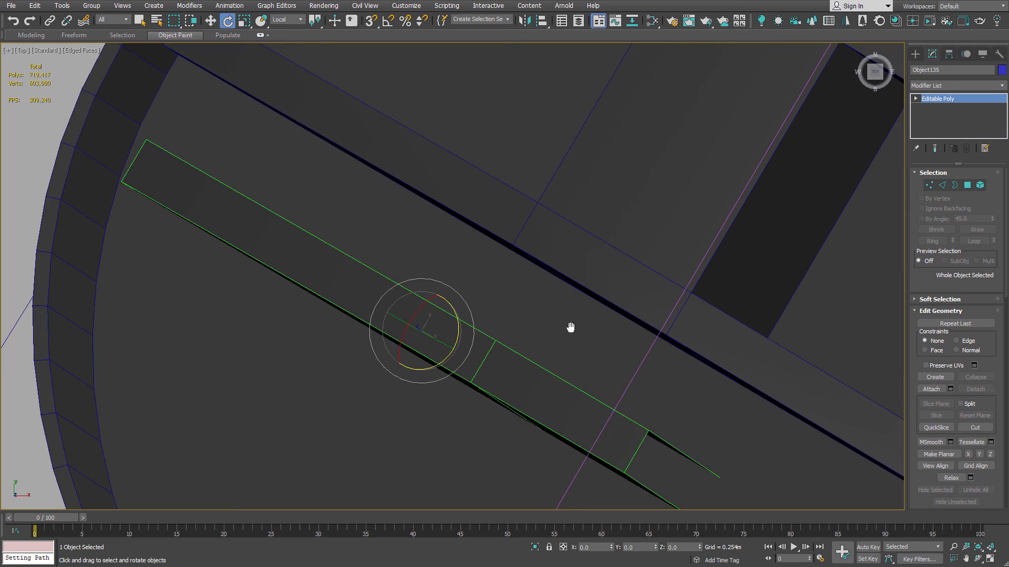
scroll(561, 198, "down", 2)
middle_click_drag(571, 327, 647, 291)
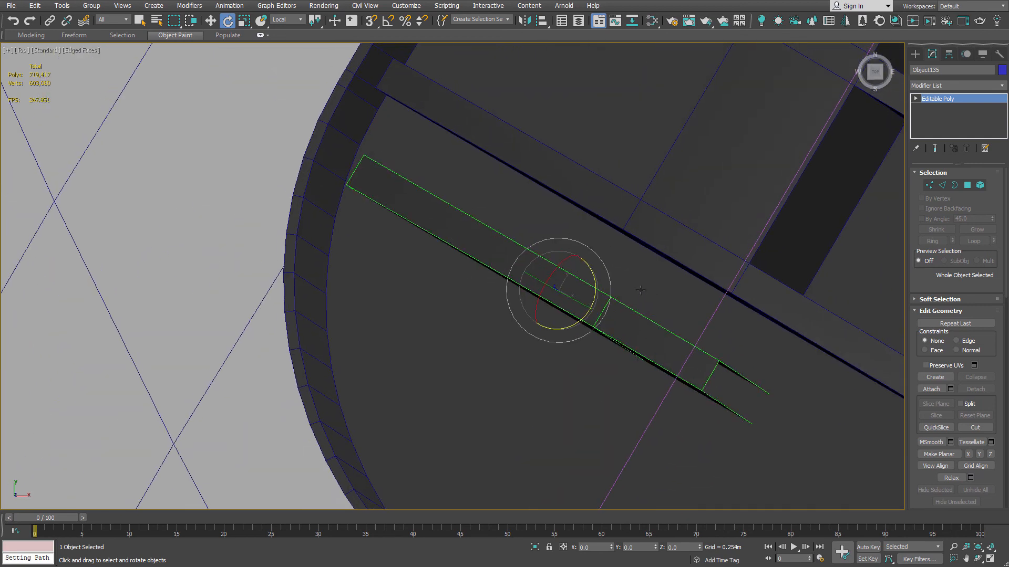
left_click_drag(593, 284, 616, 239)
scroll(620, 237, "down", 4)
middle_click_drag(657, 263, 679, 247, "alt")
left_click(875, 71)
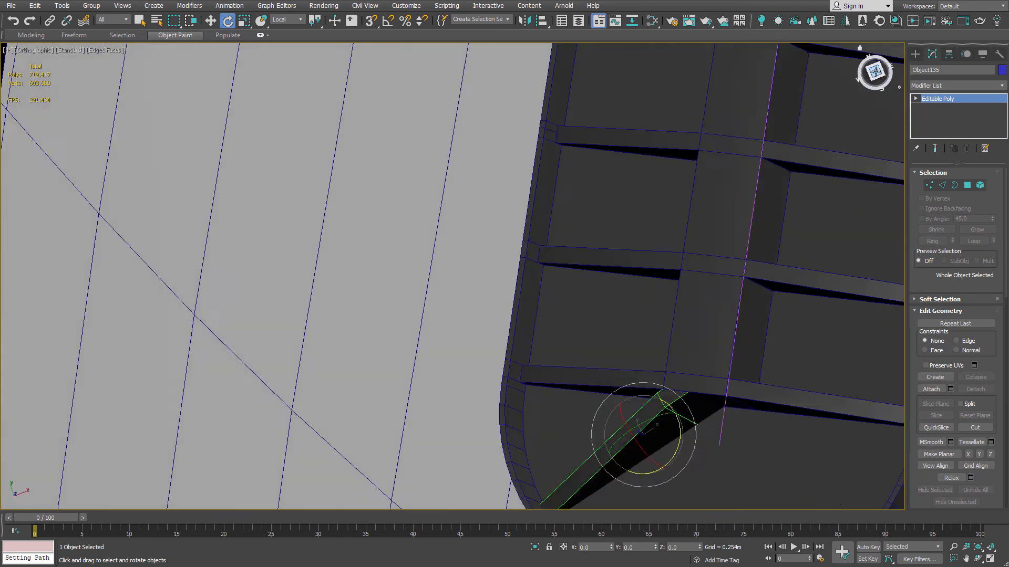
scroll(599, 342, "up", 5)
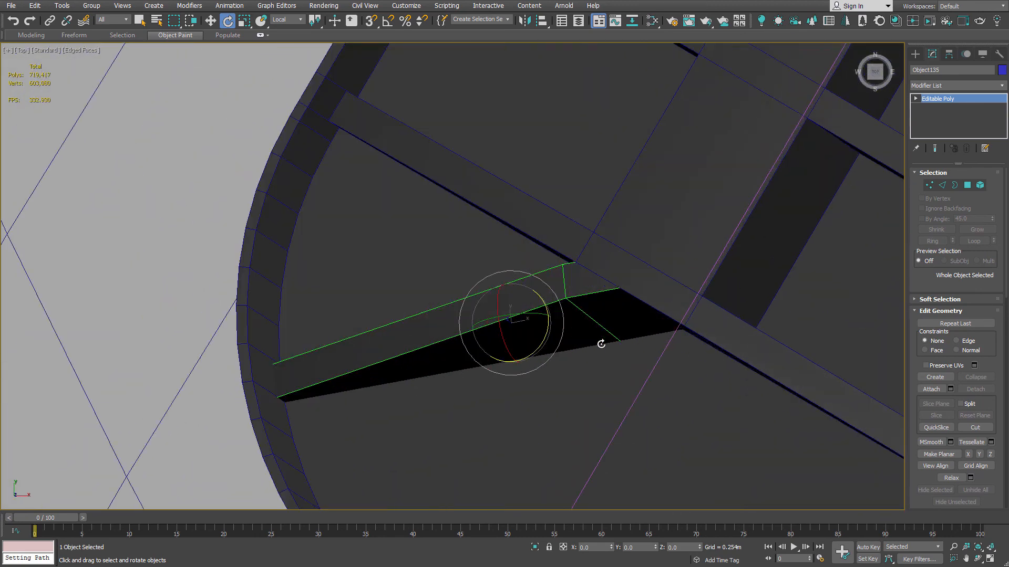
Fine-tune the separated end rib's rotation and create a copy rotated further around the strip's rounded end.
scroll(601, 345, "down", 3)
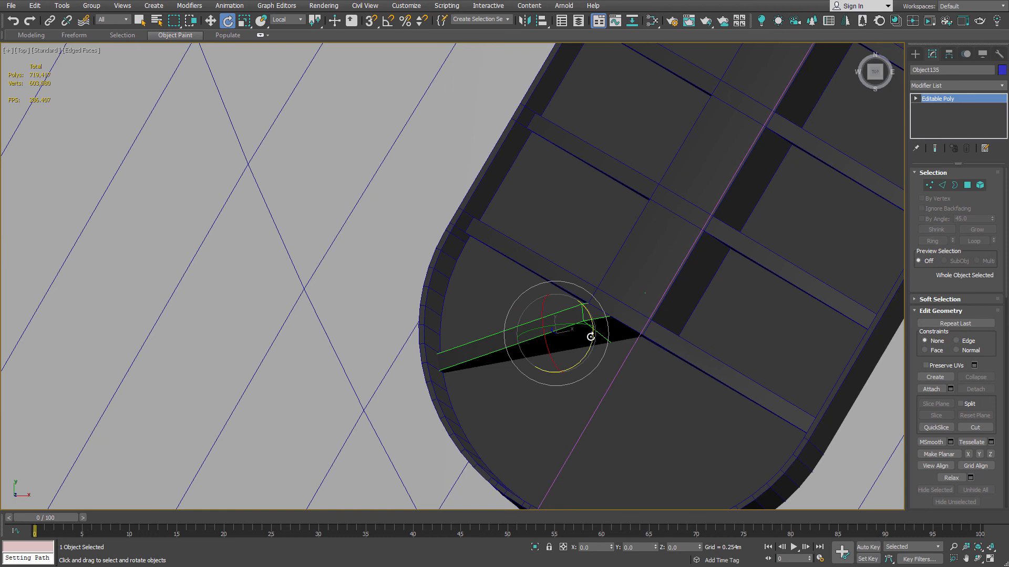
left_click_drag(591, 337, 596, 341)
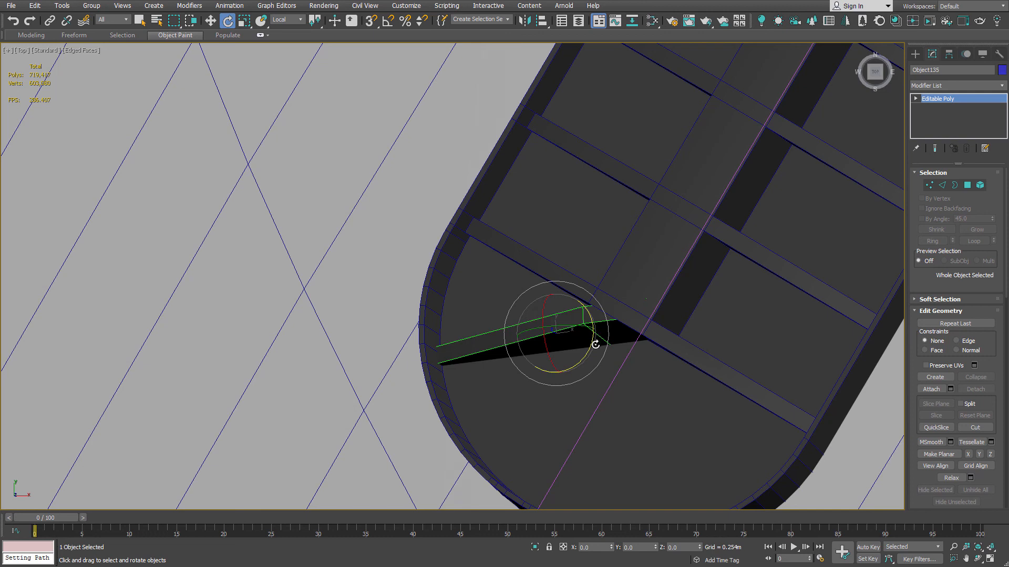
mouse_move(580, 359)
left_mouse_down("shift")
mouse_move(605, 335)
mouse_move(586, 364)
mouse_move(592, 357)
left_mouse_up("shift")
left_click(505, 326)
Raise the copied rib about 0.066 m in Z so its inner end meets the central band.
key("w")
middle_click_drag(592, 358, 643, 280, "alt")
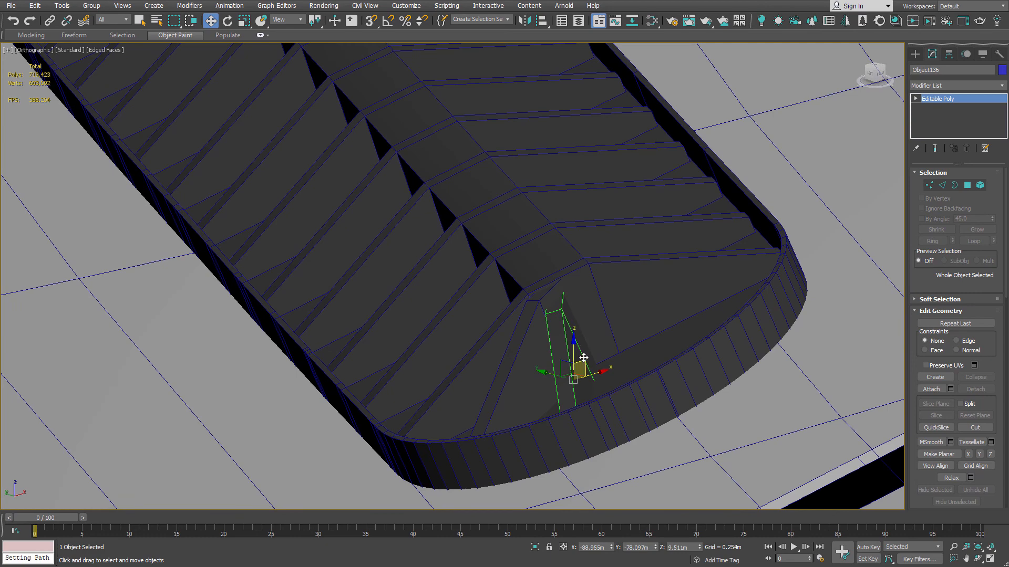
left_click_drag(572, 354, 572, 342)
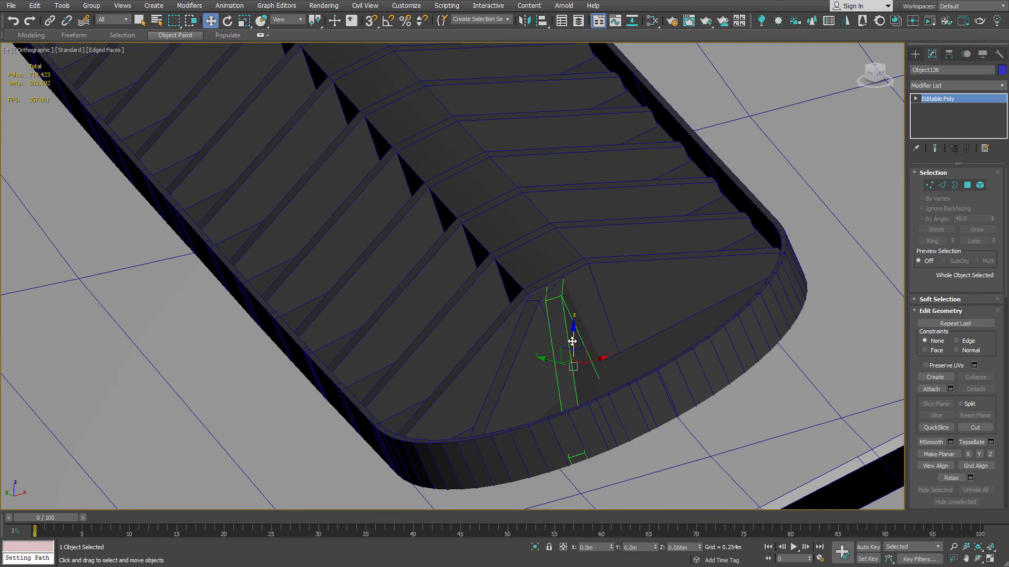
middle_click_drag(579, 340, 540, 426, "alt")
scroll(509, 481, "up", 5)
scroll(485, 470, "down", 3)
scroll(550, 414, "down", 6)
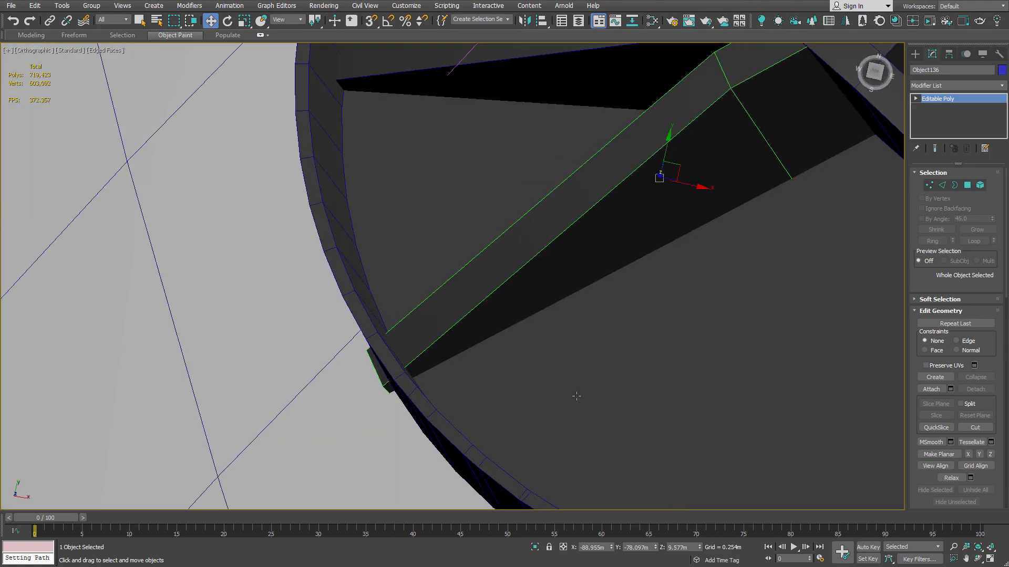
left_click(874, 72)
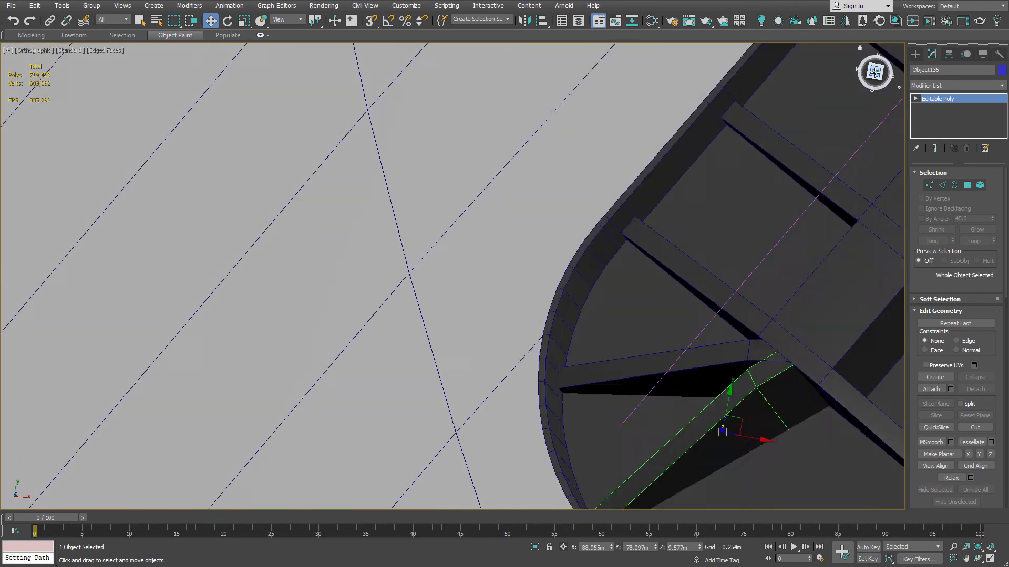
scroll(615, 252, "up", 10)
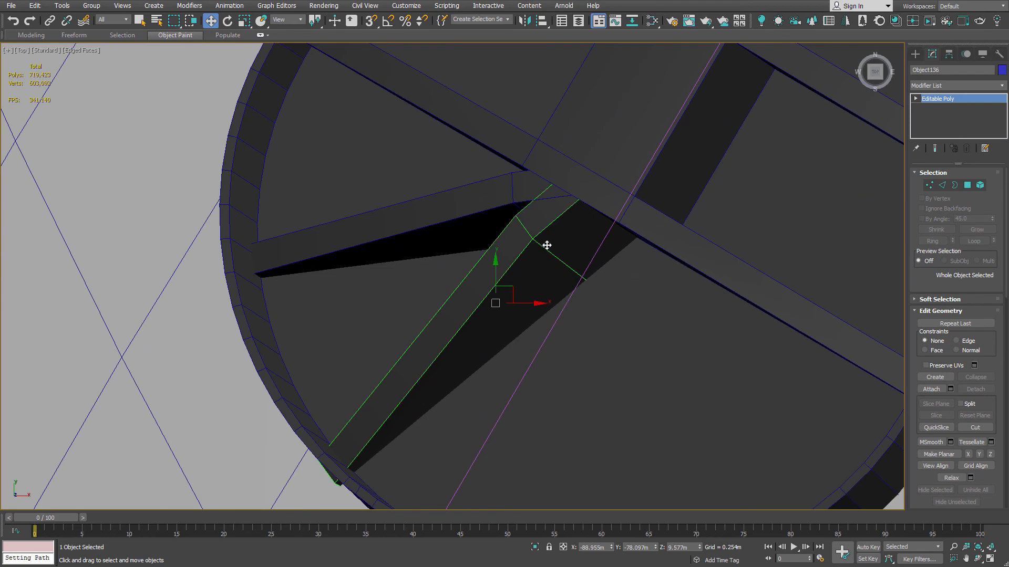
scroll(546, 245, "down", 6)
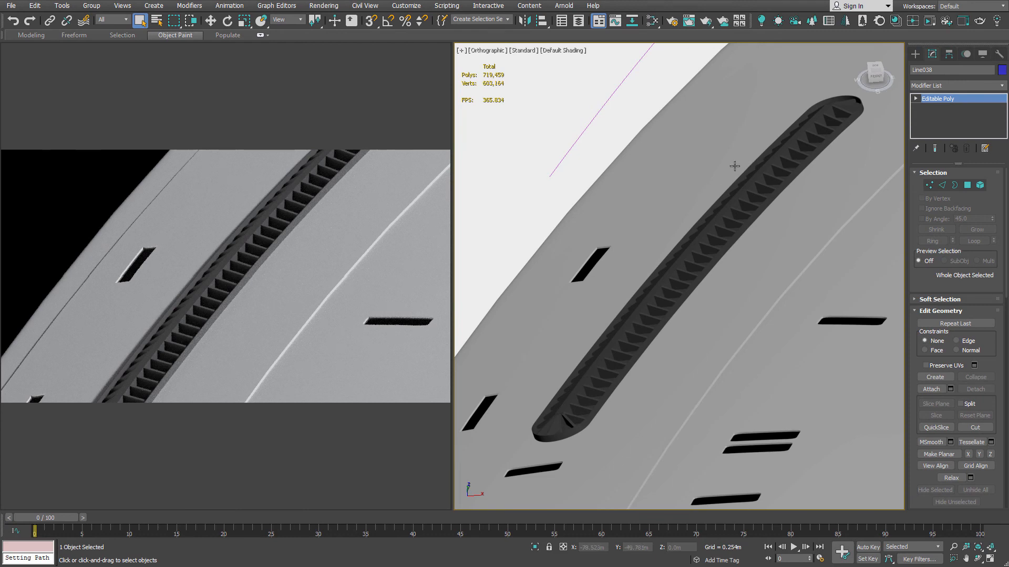
Examine the finished phaser strip's ribs, rounded ends and seating along the saucer's edge from several angles.
middle_click_drag(678, 218, 712, 282, "alt")
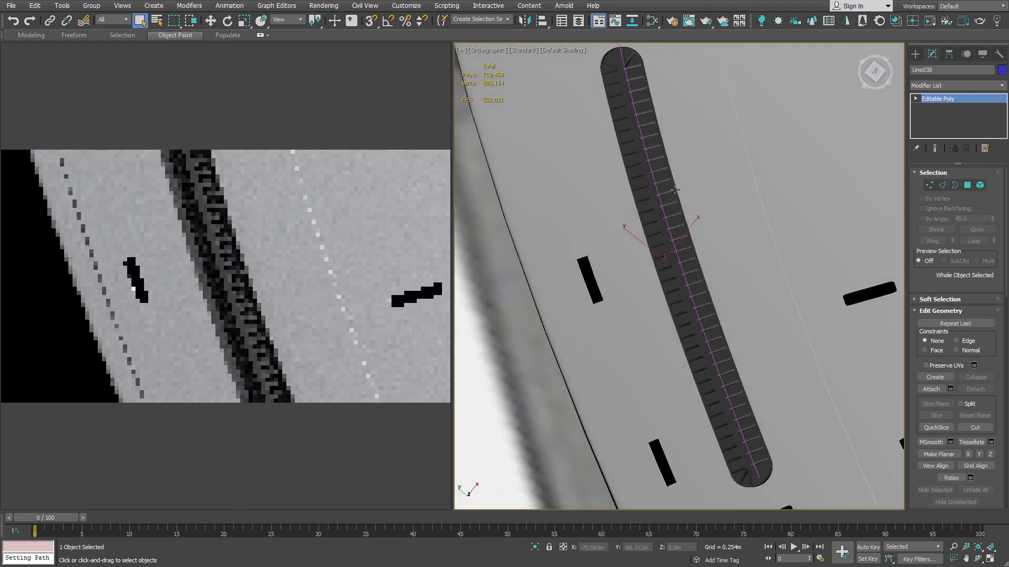
middle_click_drag(612, 95, 683, 202)
scroll(615, 206, "down", 4)
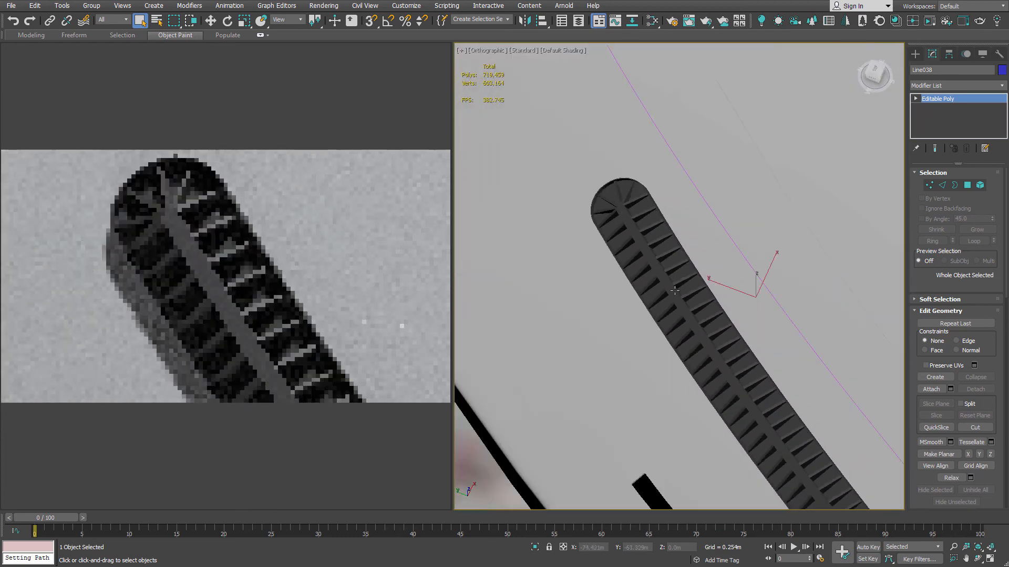
middle_click_drag(615, 205, 538, 89)
scroll(538, 88, "down", 4)
middle_click_drag(678, 276, 711, 239, "alt")
scroll(711, 239, "up", 6)
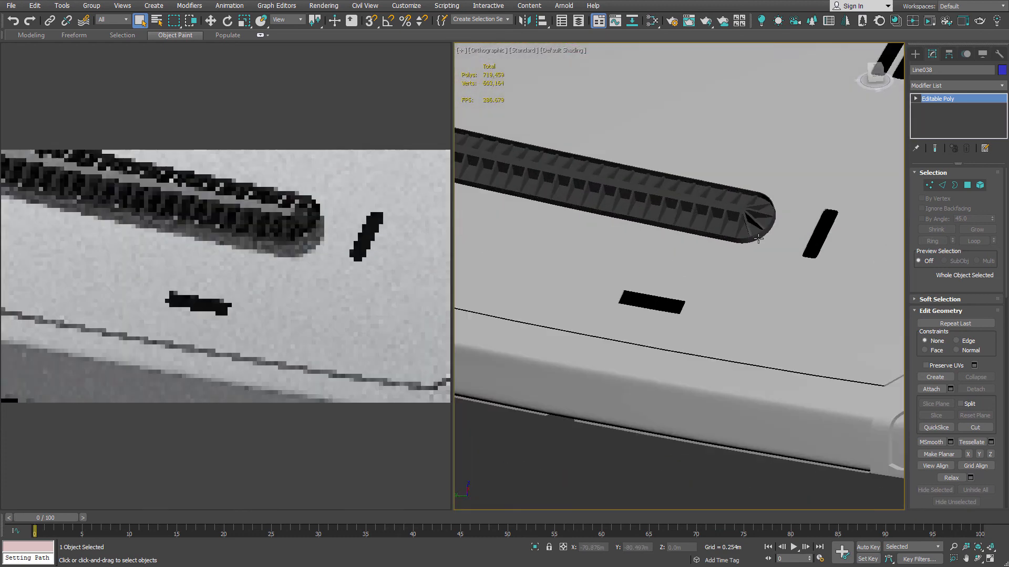
scroll(732, 209, "down", 4)
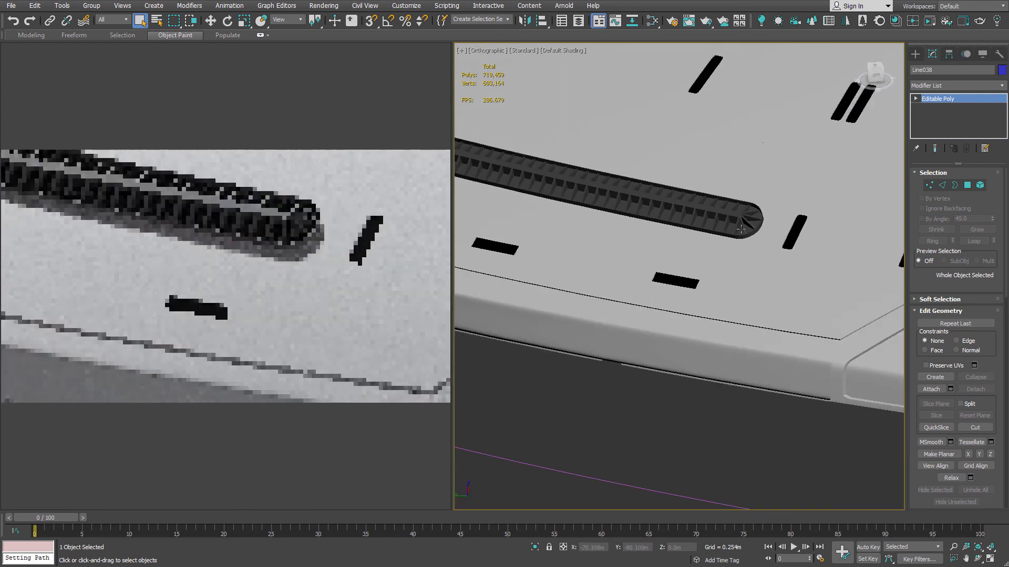
middle_click_drag(732, 209, 659, 214, "alt")
middle_click_drag(626, 181, 673, 287)
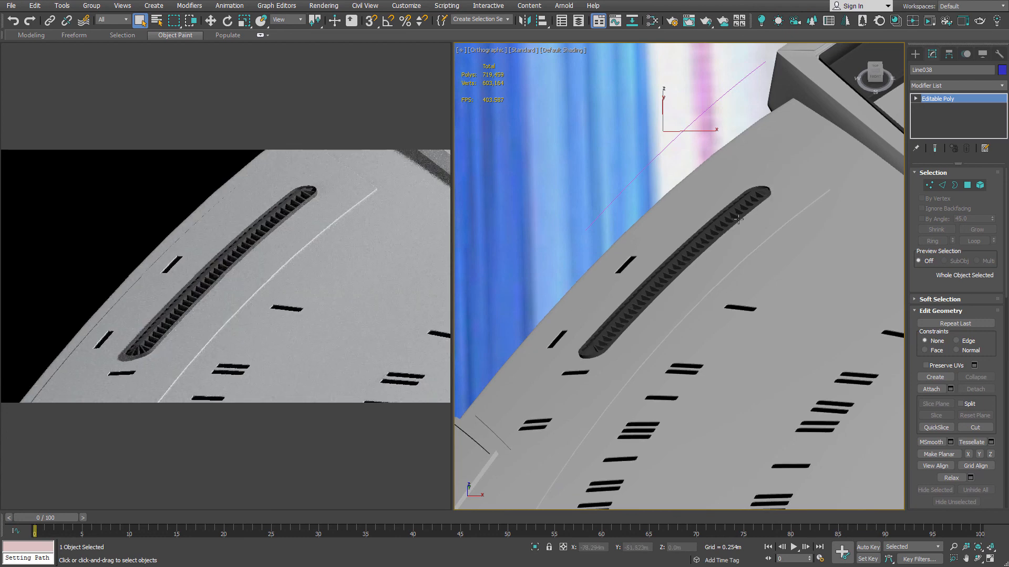
scroll(738, 220, "down", 3)
key("alt+w")
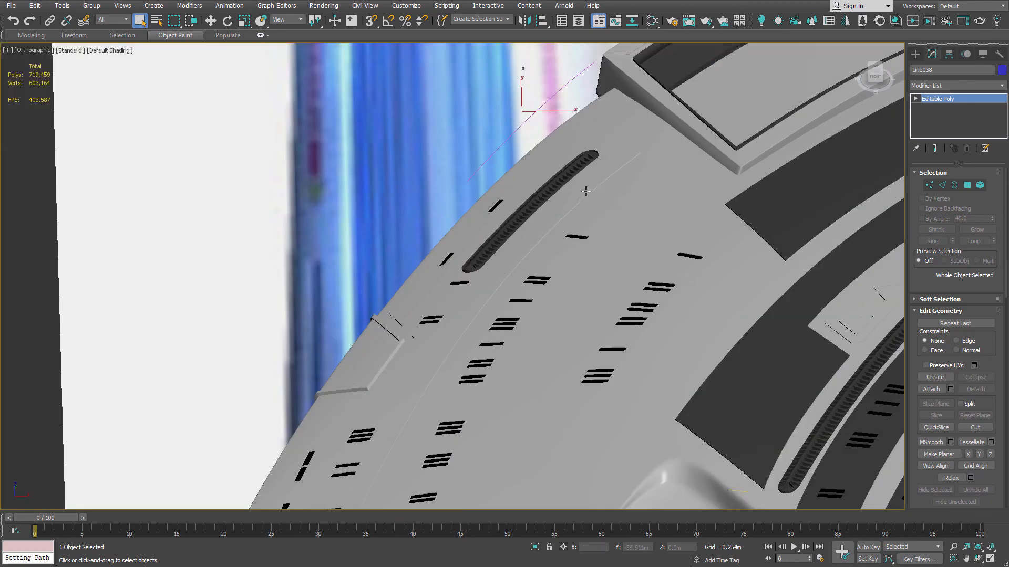
middle_click_drag(585, 191, 473, 273, "alt")
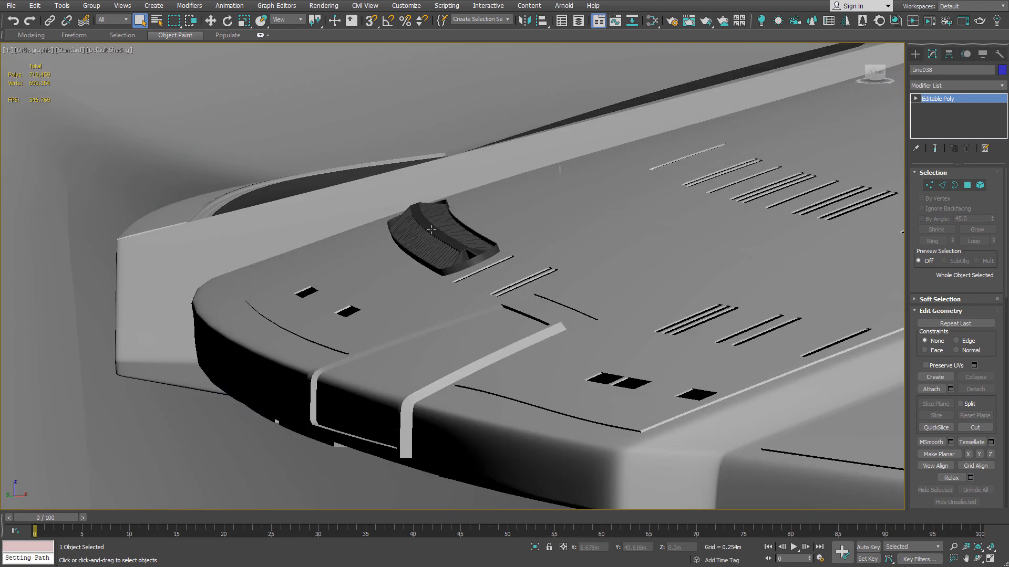
scroll(430, 230, "down", 6)
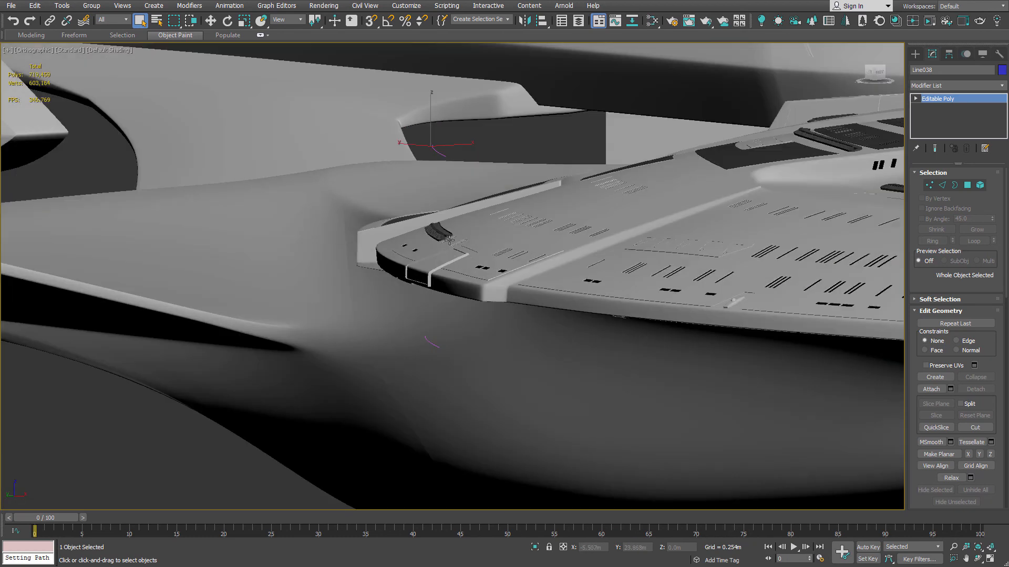
Apply a Symmetry modifier to the finished phaser strip.
key("w")
middle_click_drag(669, 158, 719, 196, "alt")
scroll(720, 196, "down", 2)
left_click(950, 86)
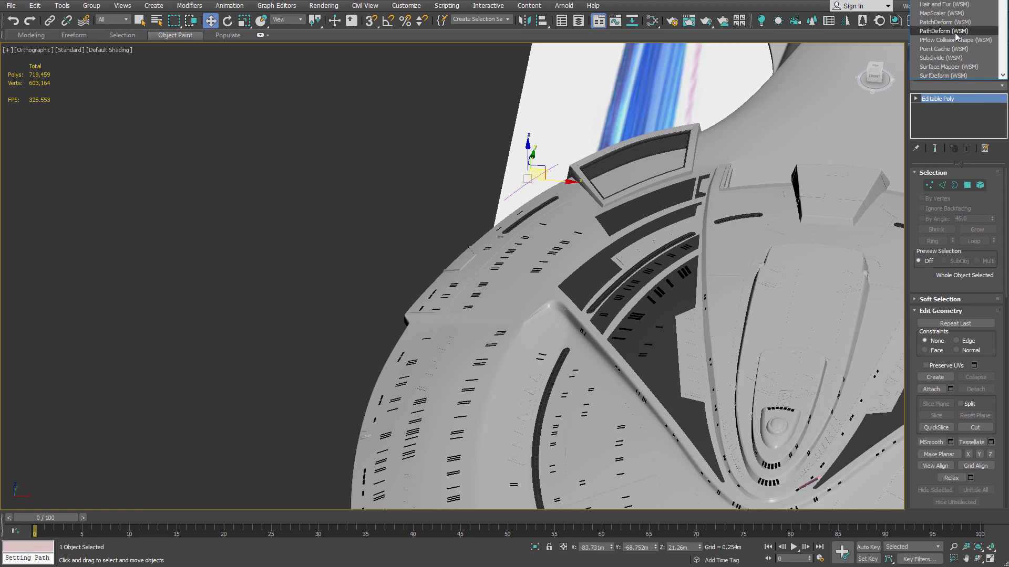
scroll(954, 32, "down", 10)
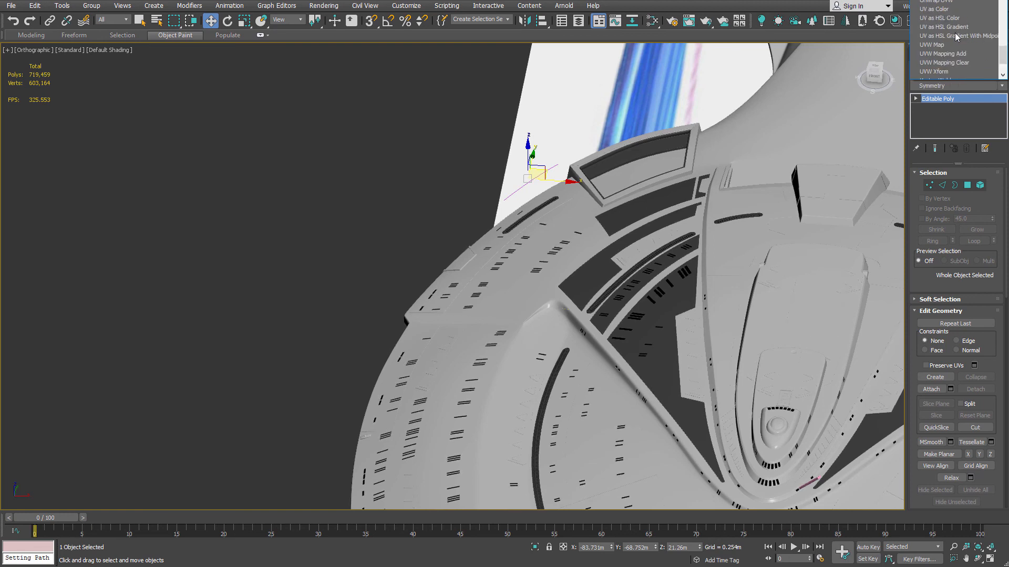
key("Return")
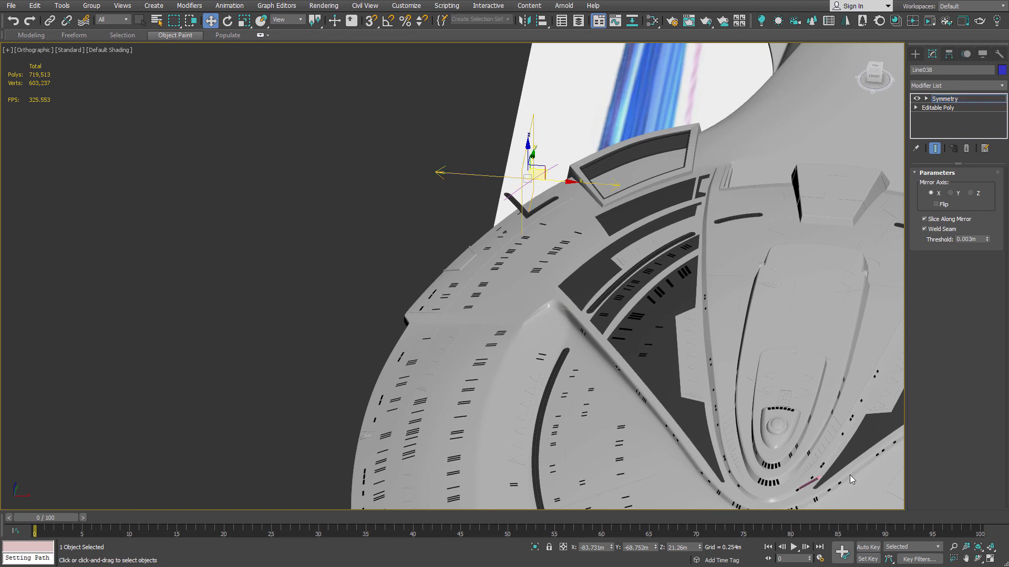
Set the phaser strip's X position to 0 and flip its X-axis symmetry to mirror it onto the saucer's opposite side.
right_click(611, 551)
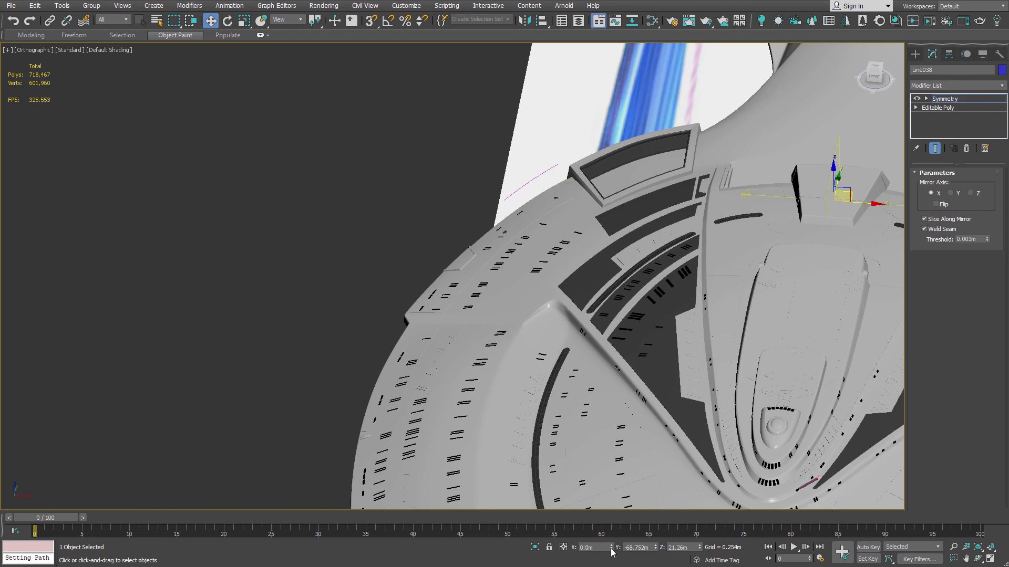
left_click(940, 205)
scroll(725, 211, "down", 3)
middle_click_drag(680, 247, 420, 231, "alt")
scroll(690, 326, "up", 3)
scroll(672, 315, "up", 5)
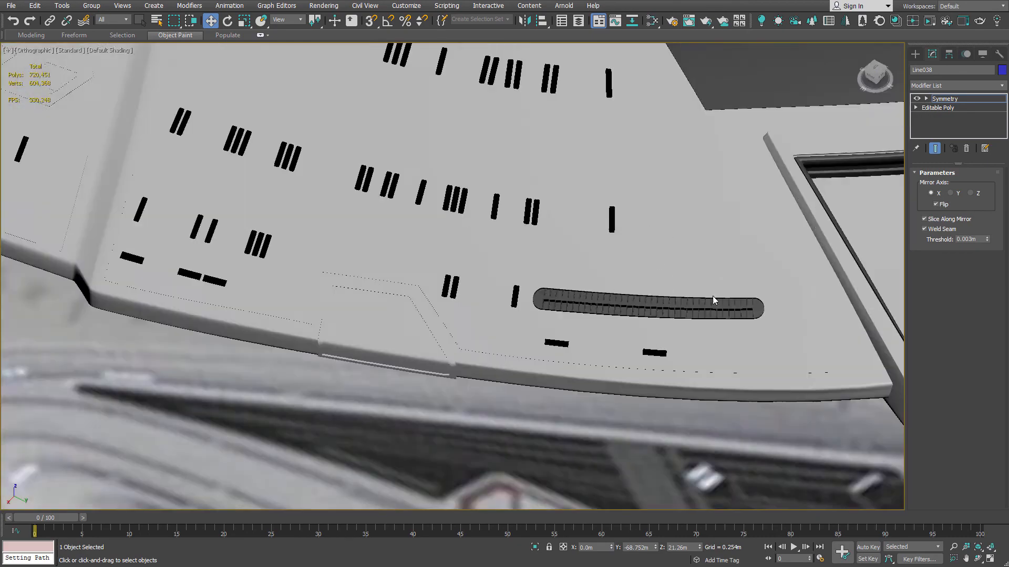
Compare the saucer, engineering hull, pylons and nacelles with the reference images to see which details are missing.
scroll(683, 299, "down", 5)
middle_click_drag(690, 243, 757, 203, "alt")
left_click_drag(756, 202, 755, 202)
scroll(715, 261, "down", 4)
middle_click_drag(756, 202, 755, 258, "alt")
scroll(782, 108, "up", 5)
middle_click_drag(782, 108, 696, 321)
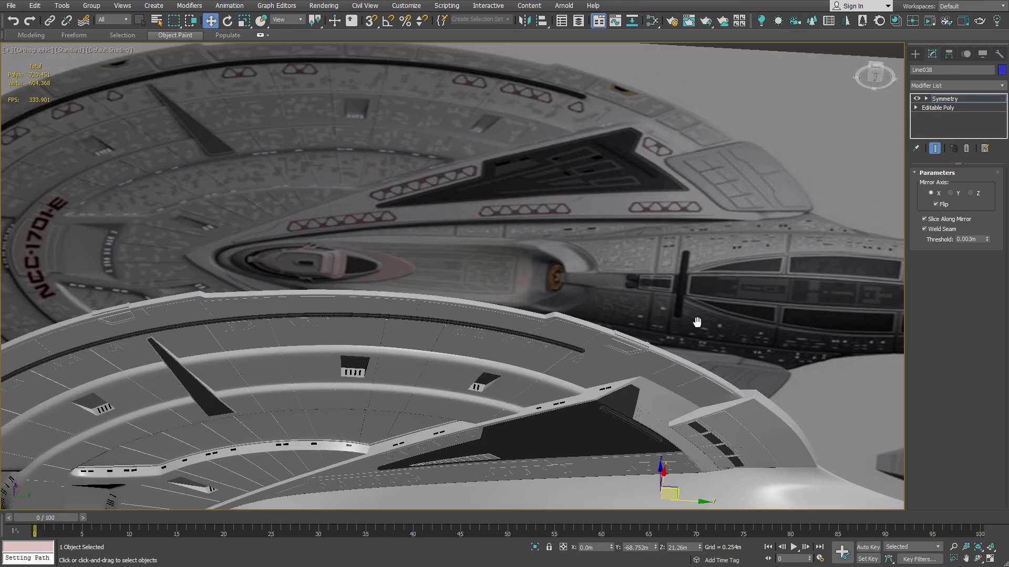
middle_click_drag(686, 263, 512, 249)
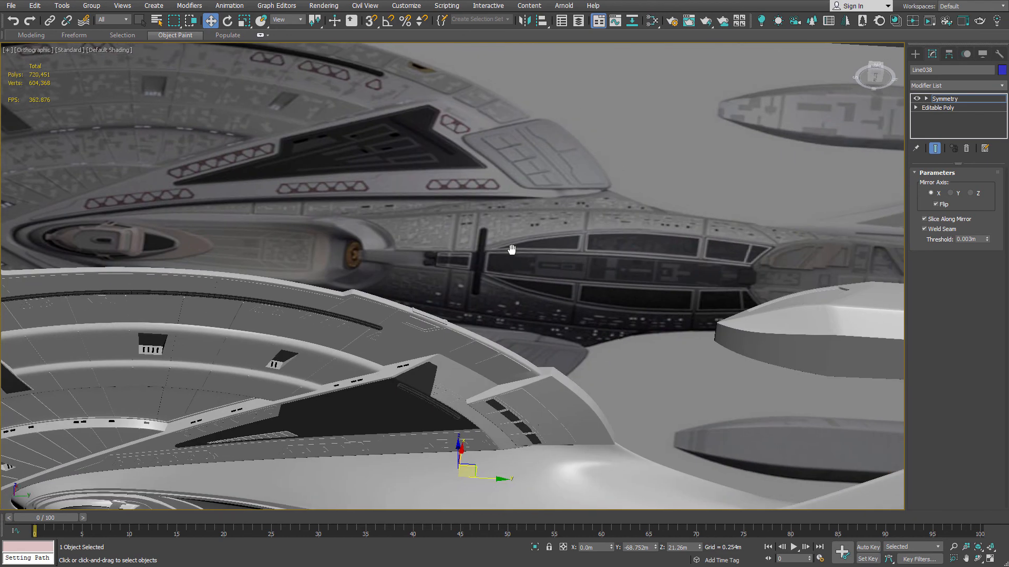
middle_click_drag(731, 254, 590, 237)
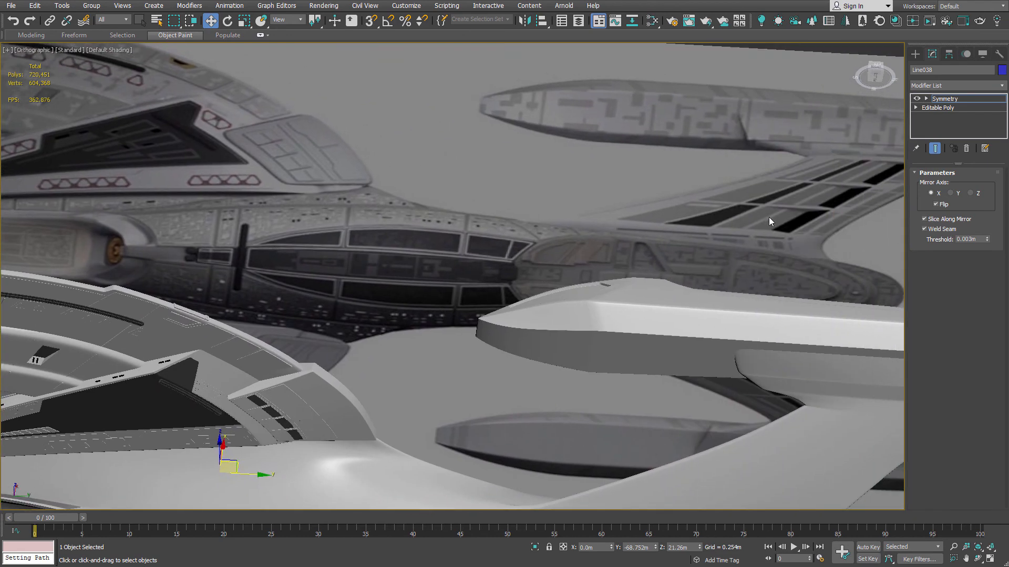
scroll(769, 221, "down", 3)
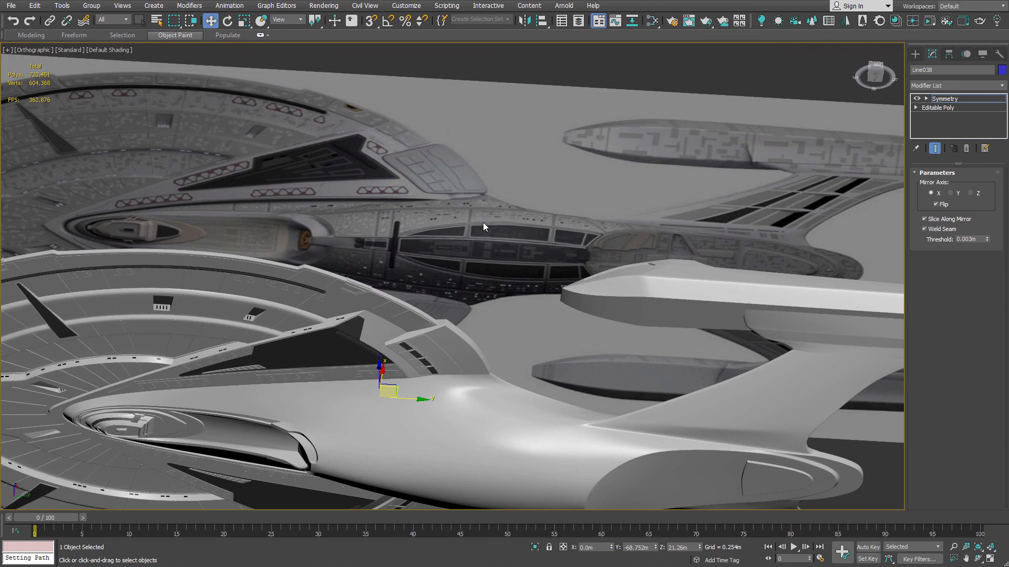
middle_click_drag(480, 225, 595, 213, "alt")
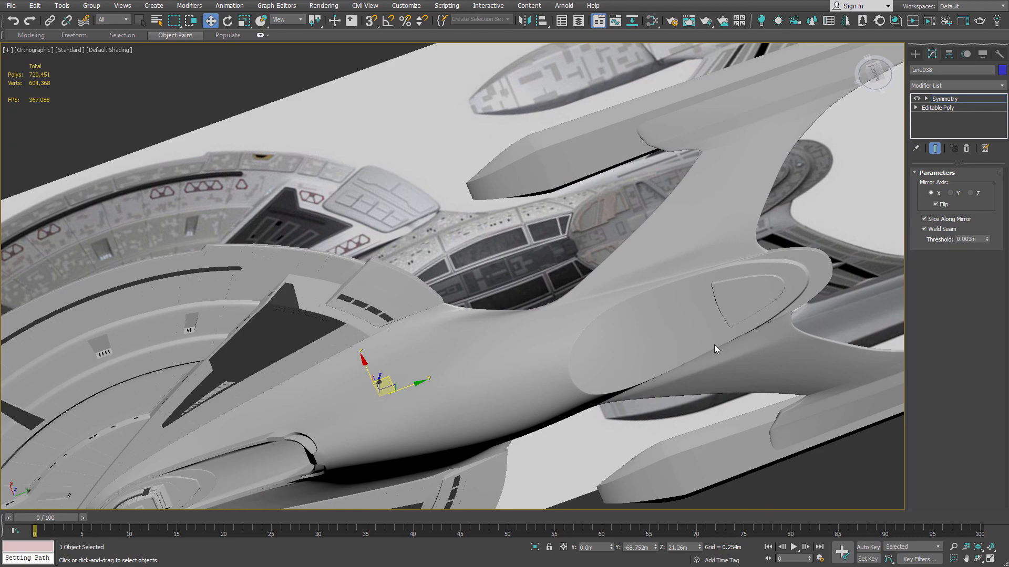
middle_click_drag(714, 345, 331, 341, "alt")
scroll(331, 340, "up", 10)
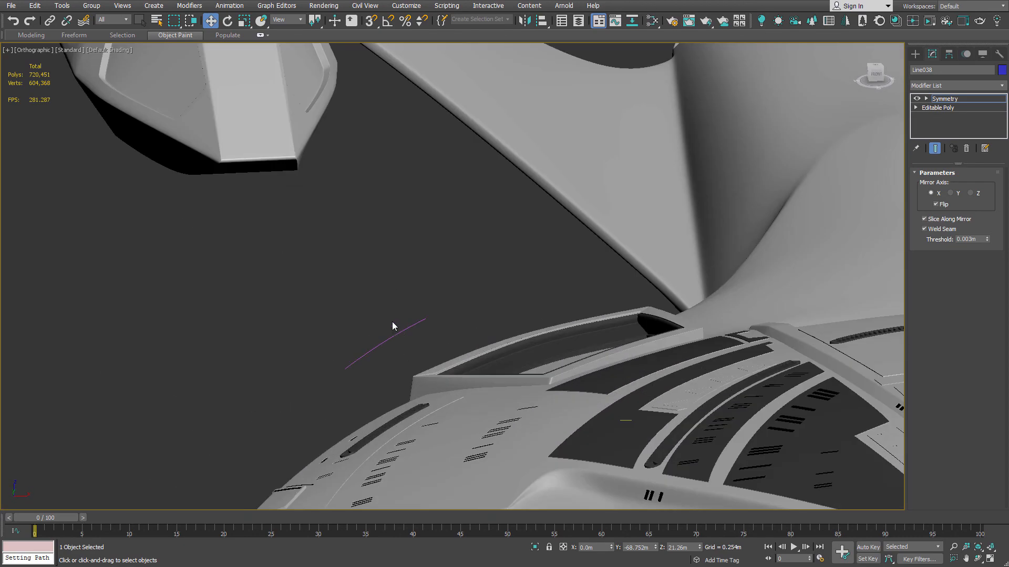
scroll(402, 351, "down", 6)
scroll(389, 352, "up", 3)
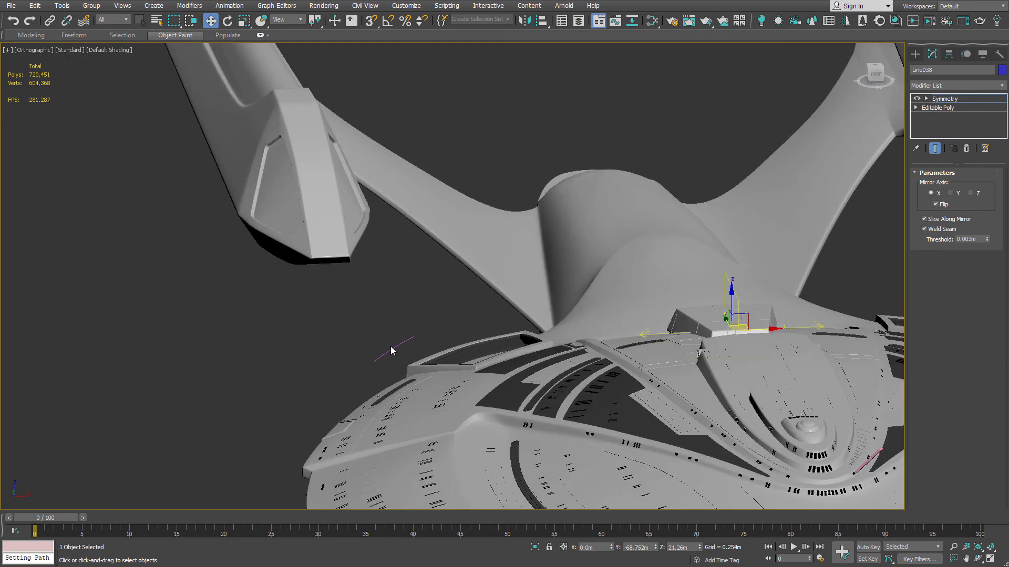
Delete the two leftover guide splines floating above and below the saucer's rear outer edge.
left_click(392, 349)
left_click_drag(408, 368, 408, 369)
scroll(389, 381, "down", 3)
mouse_move(379, 383)
middle_mouse_down("alt")
mouse_move(387, 365)
mouse_move(383, 379)
middle_mouse_up("alt")
middle_click_drag(382, 380, 356, 347)
scroll(373, 386, "up", 5)
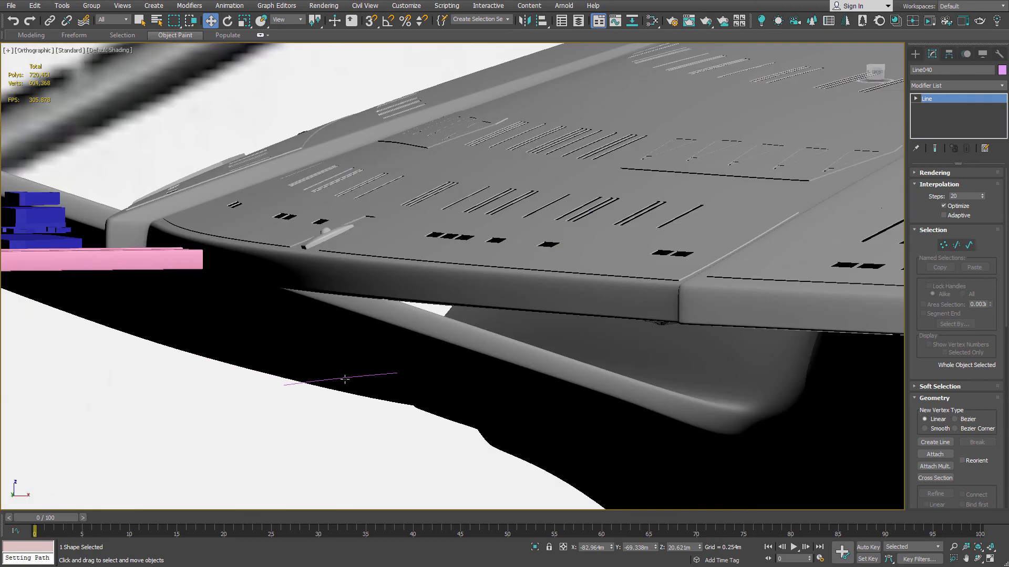
left_click(290, 385, "ctrl")
key("Delete")
Review the whole ship and the new phaser strip alongside the existing strips on the saucer's rear section.
scroll(303, 390, "down", 6)
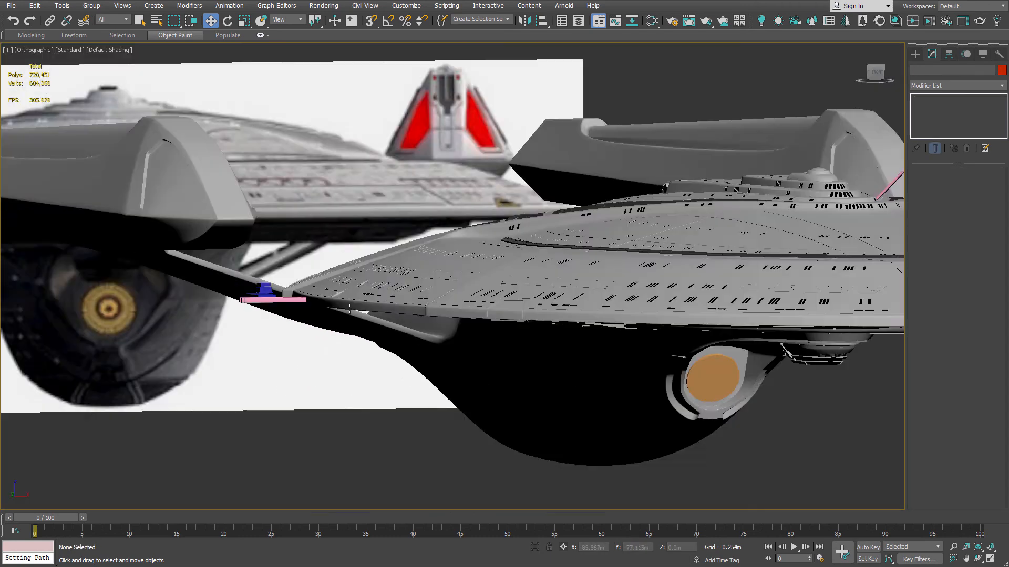
middle_click_drag(322, 318, 437, 312, "alt")
middle_click_drag(662, 379, 407, 181)
scroll(407, 181, "down", 3)
middle_click_drag(576, 401, 441, 318)
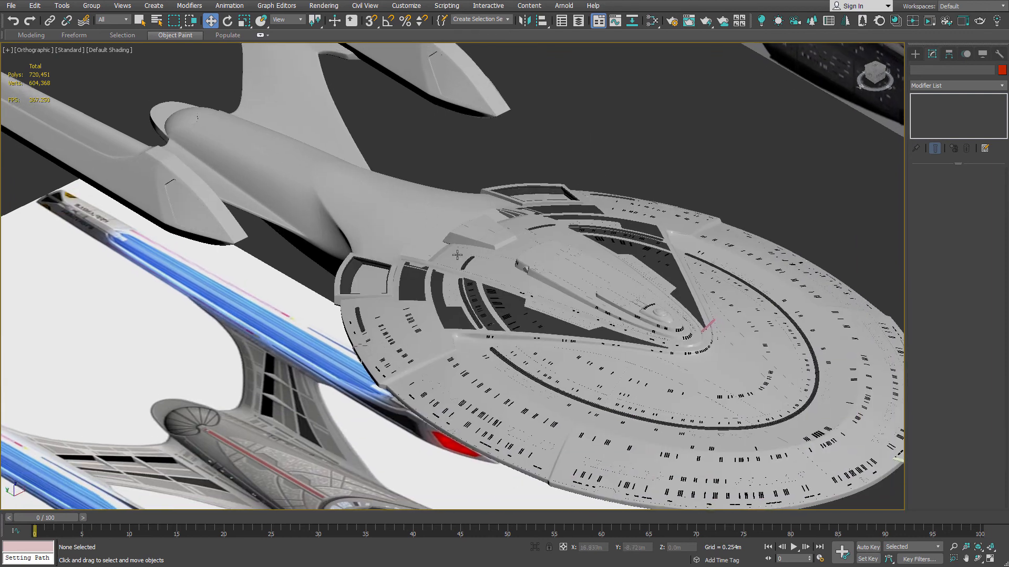
scroll(441, 317, "up", 4)
scroll(414, 331, "up", 4)
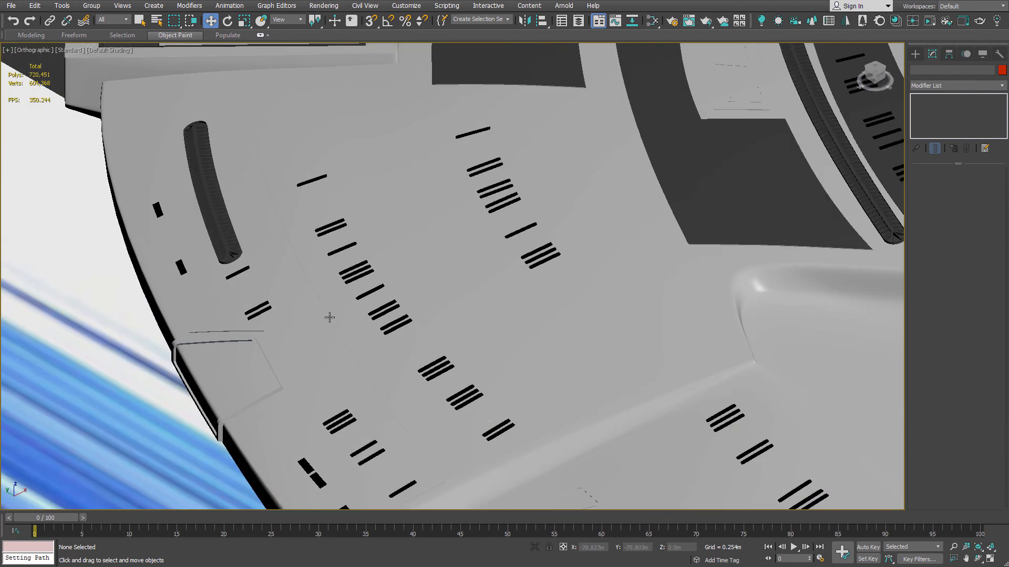
scroll(331, 316, "down", 1)
scroll(348, 315, "up", 2)
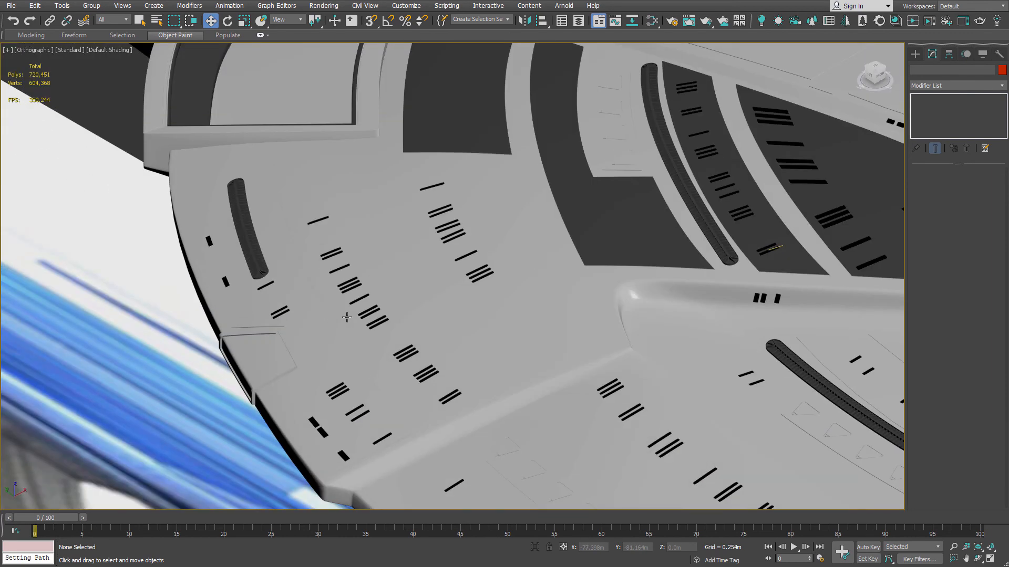